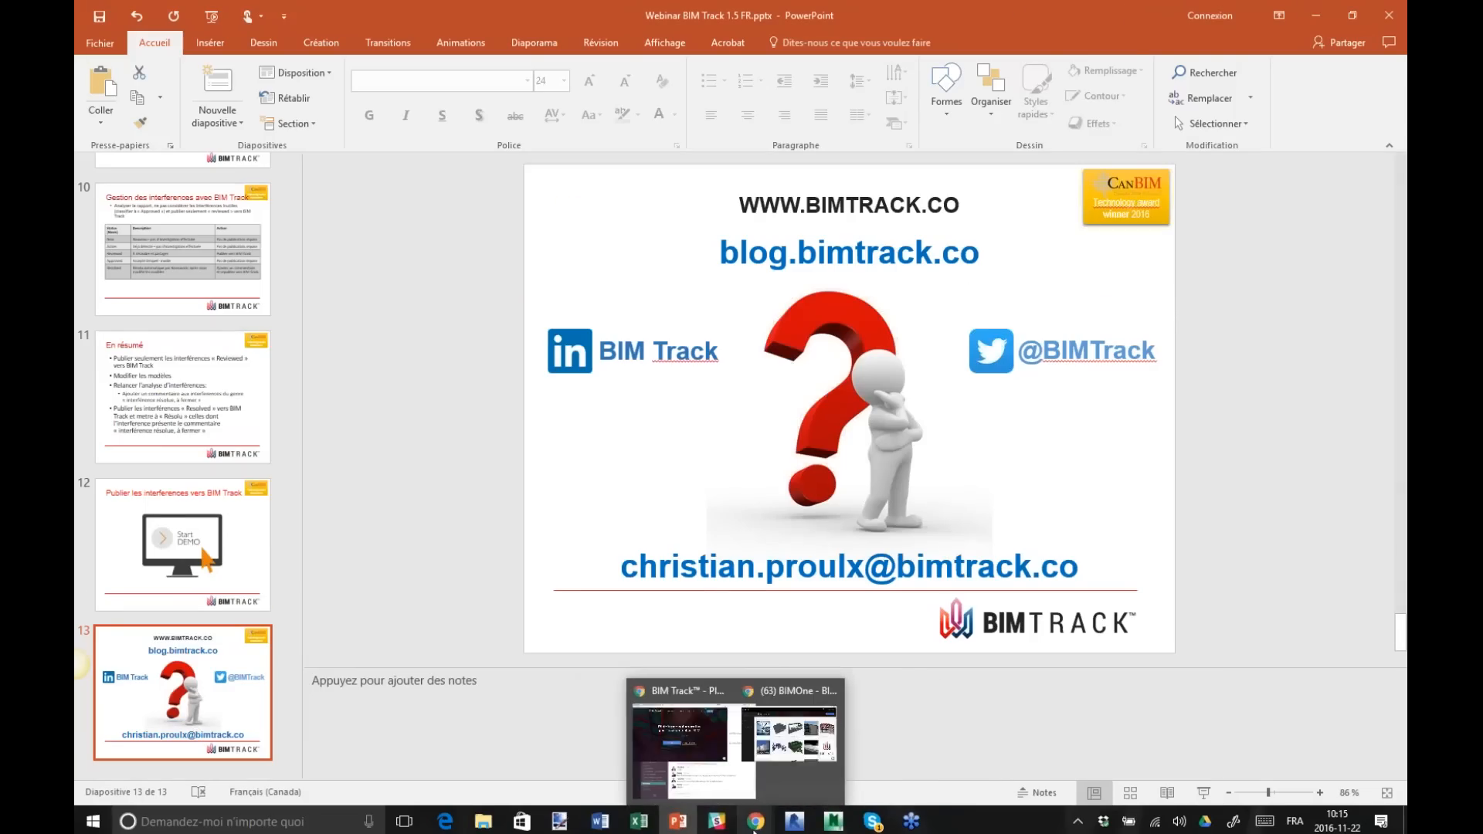
Switch to the BIMOne hub in Chrome and open the DEMO - FR project.
mouse_move(755, 821)
click(789, 786)
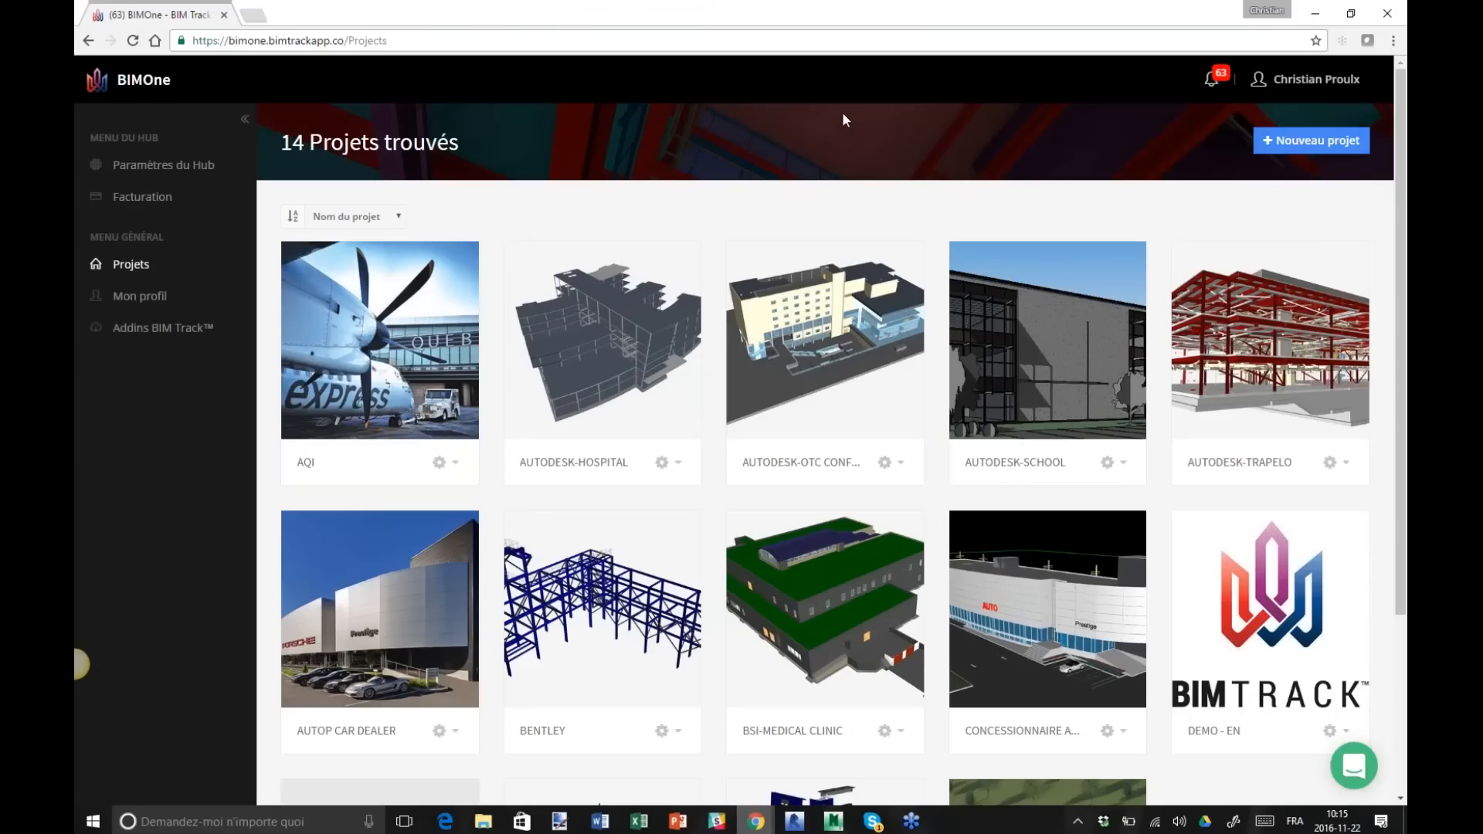
scroll(466, 741, down, 3)
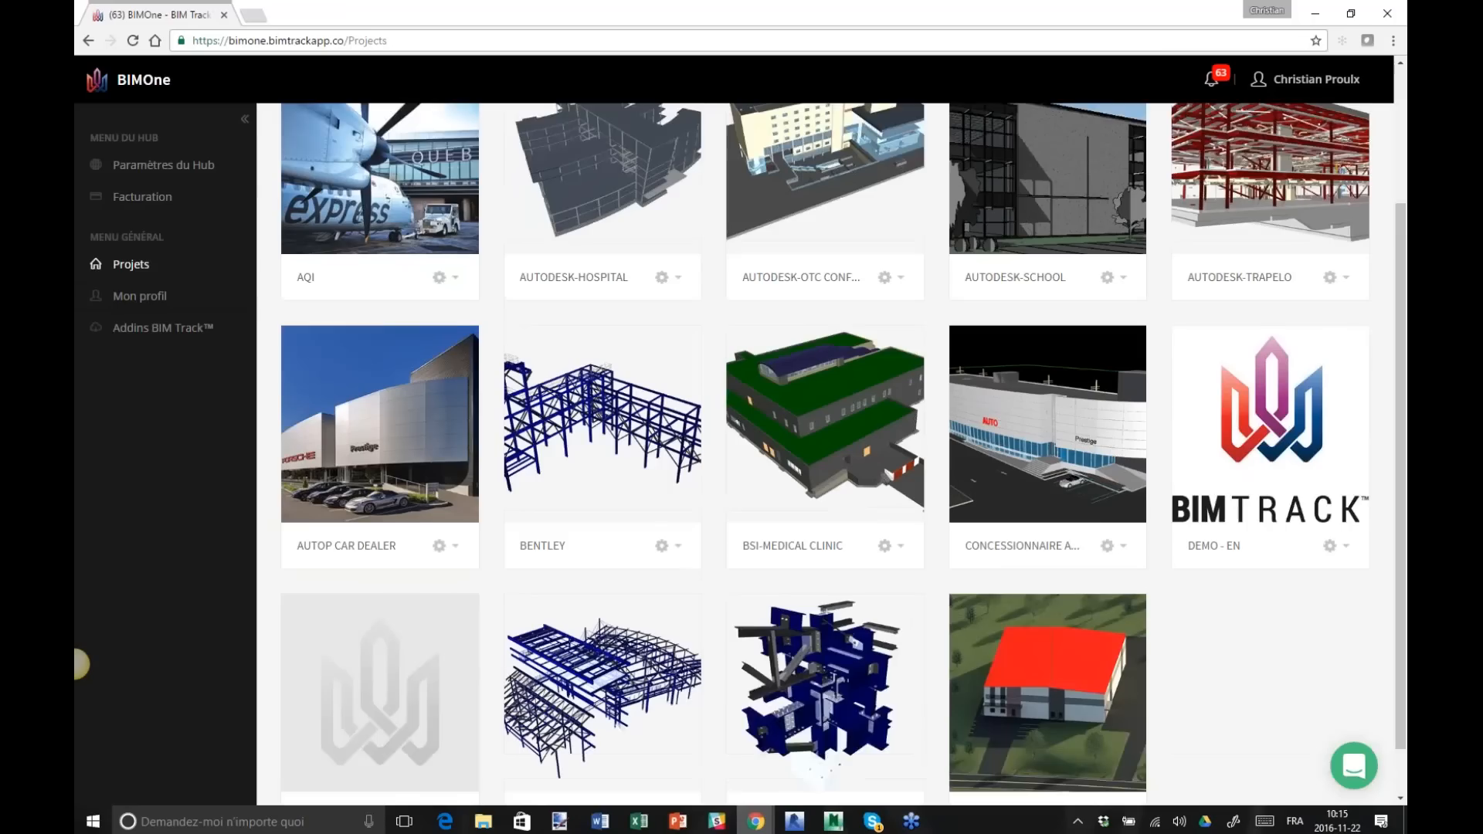
click(354, 684)
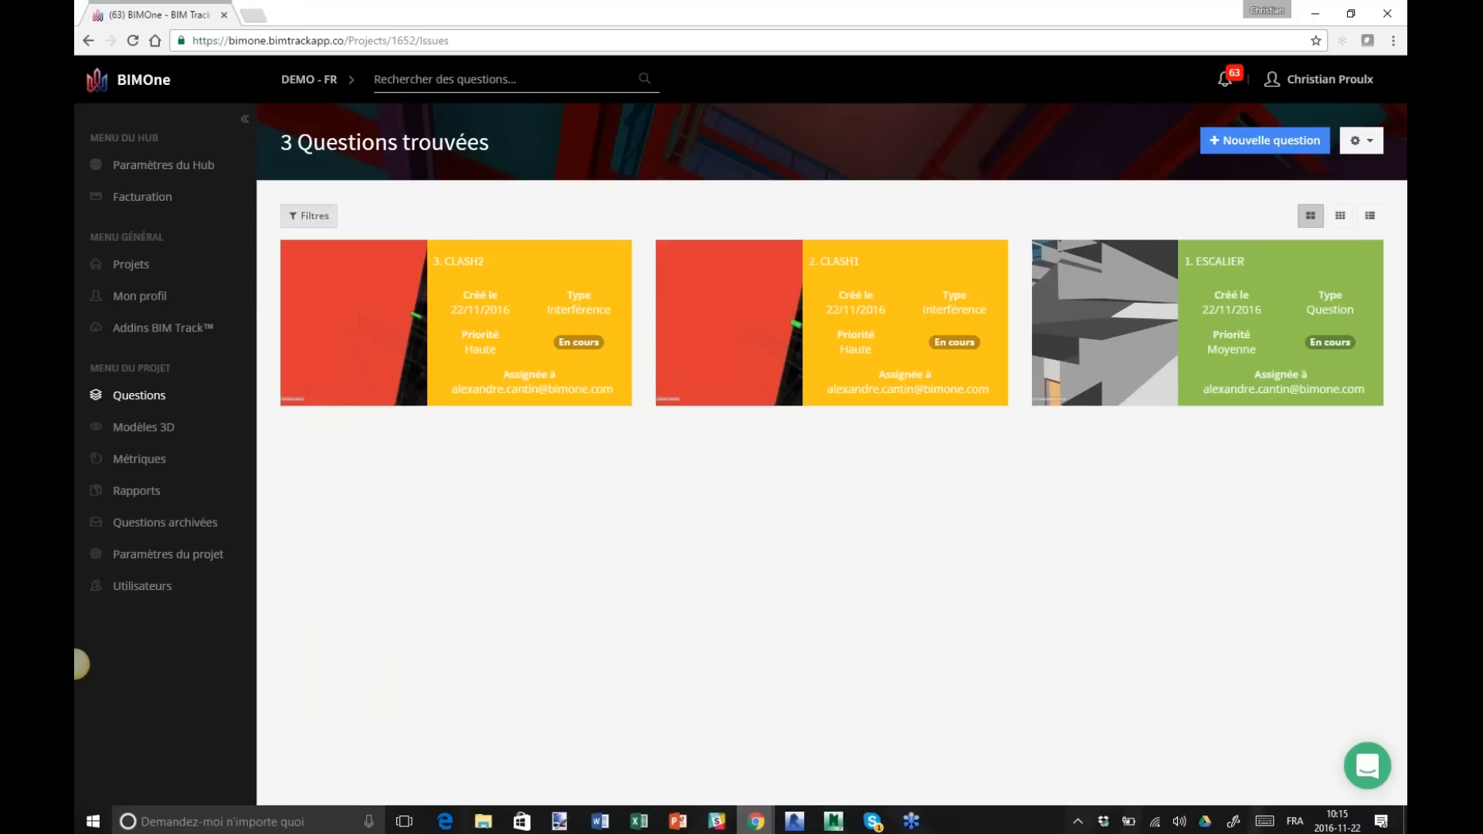
Show the question filters and review the options available for Type.
click(308, 216)
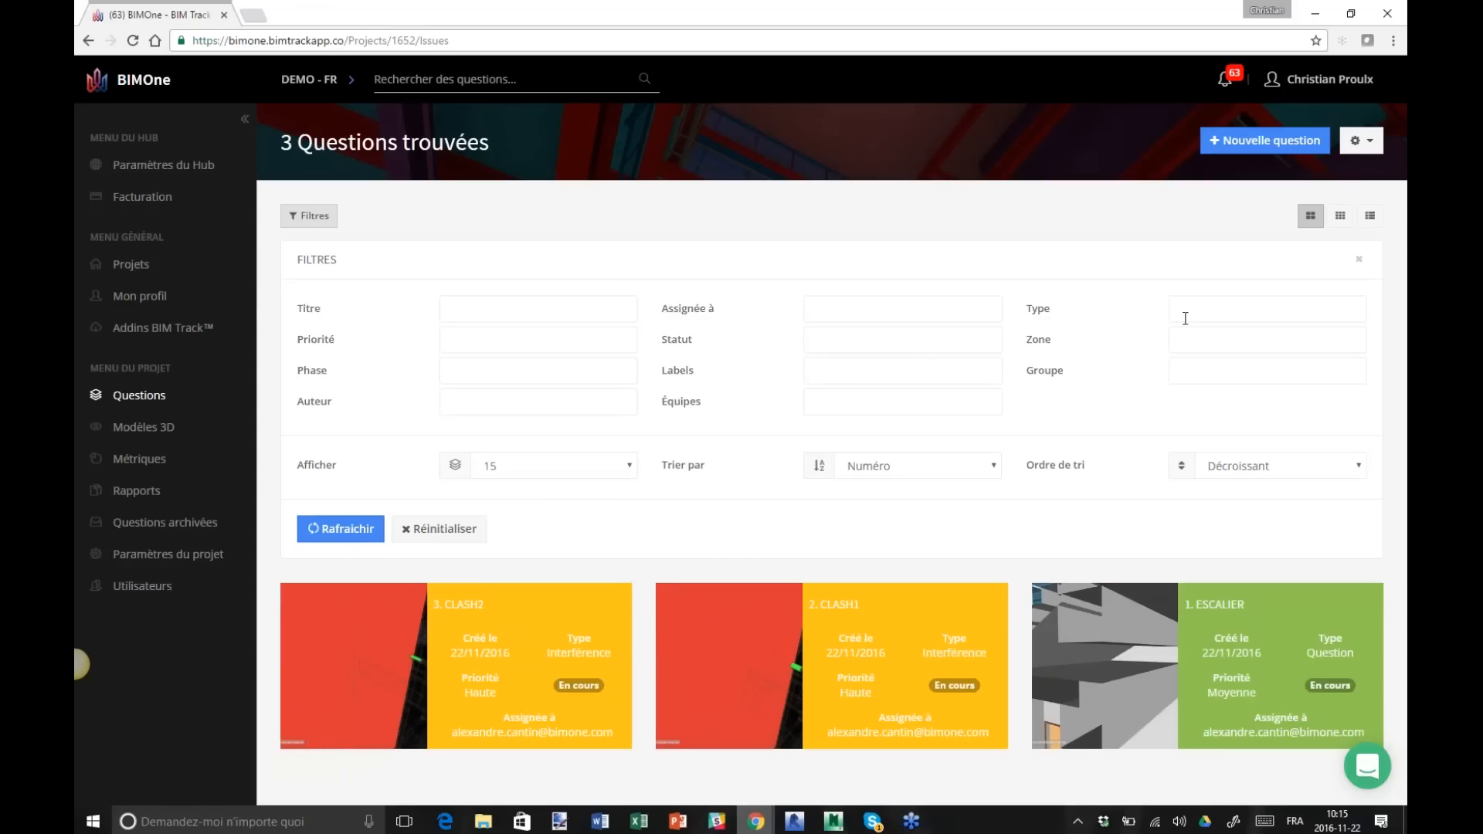
click(1181, 309)
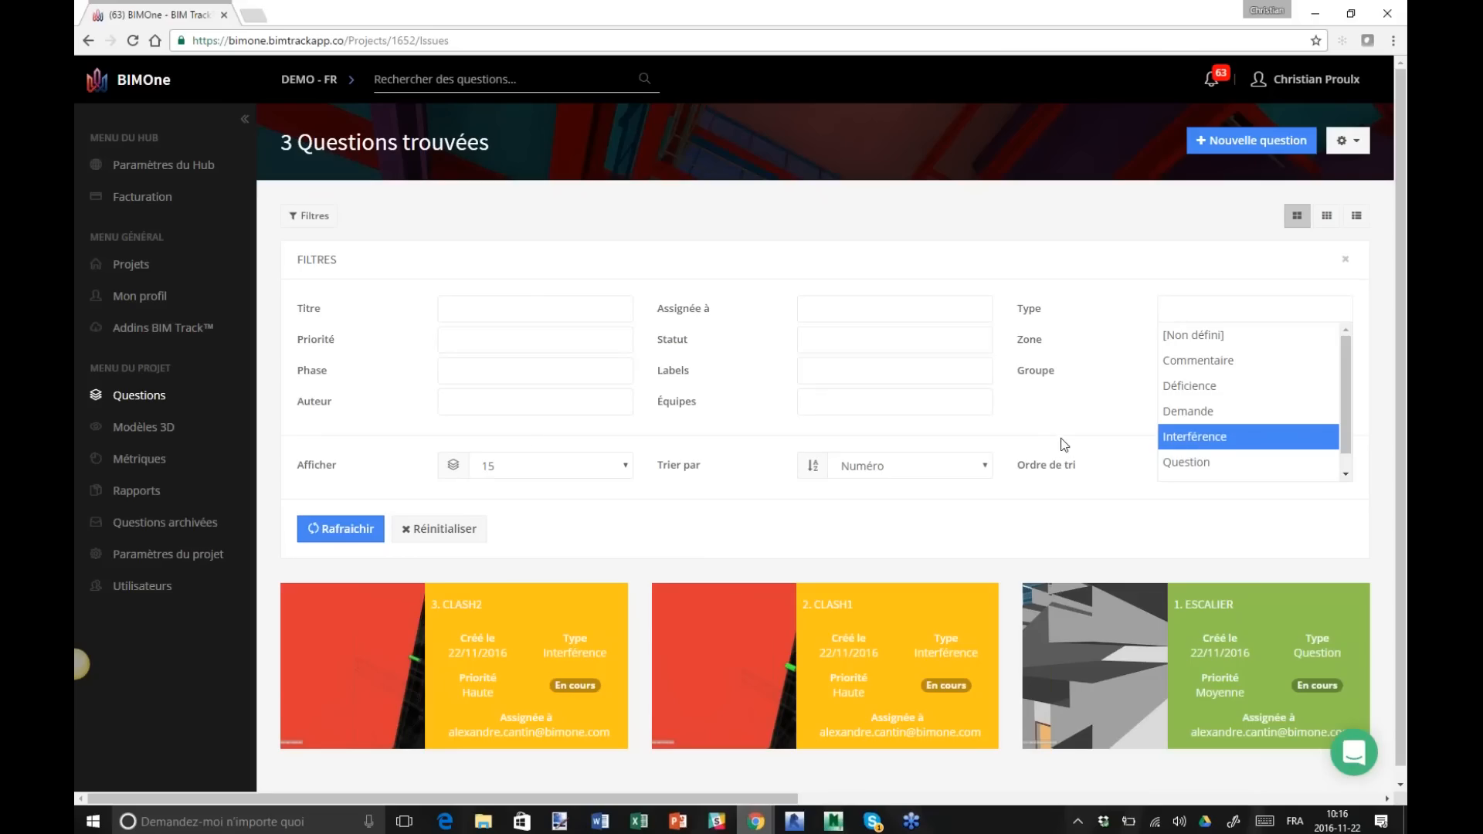
click(1074, 420)
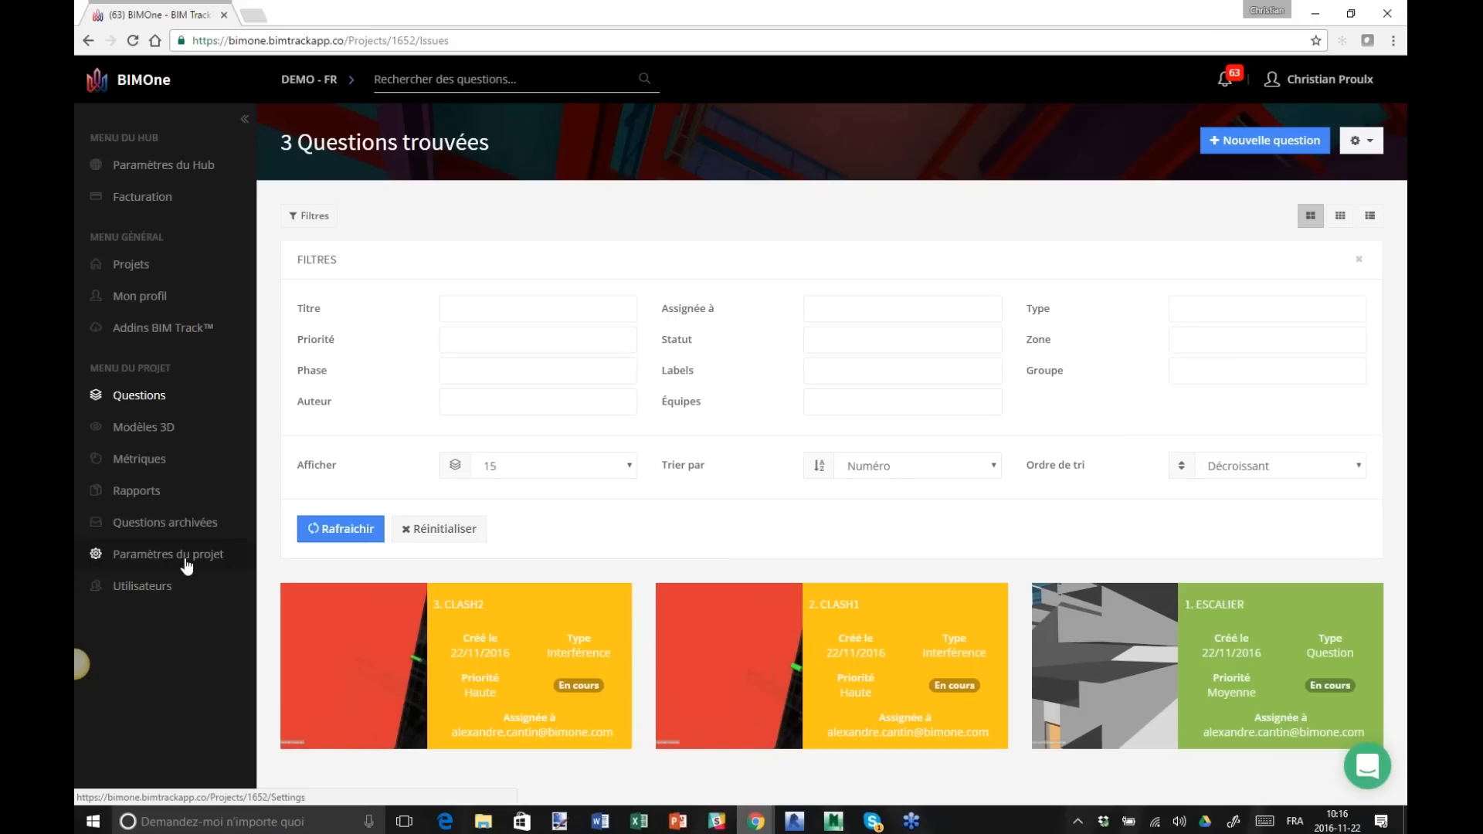
Add a new question type in the project settings, keeping the default name Nouveau type.
click(186, 564)
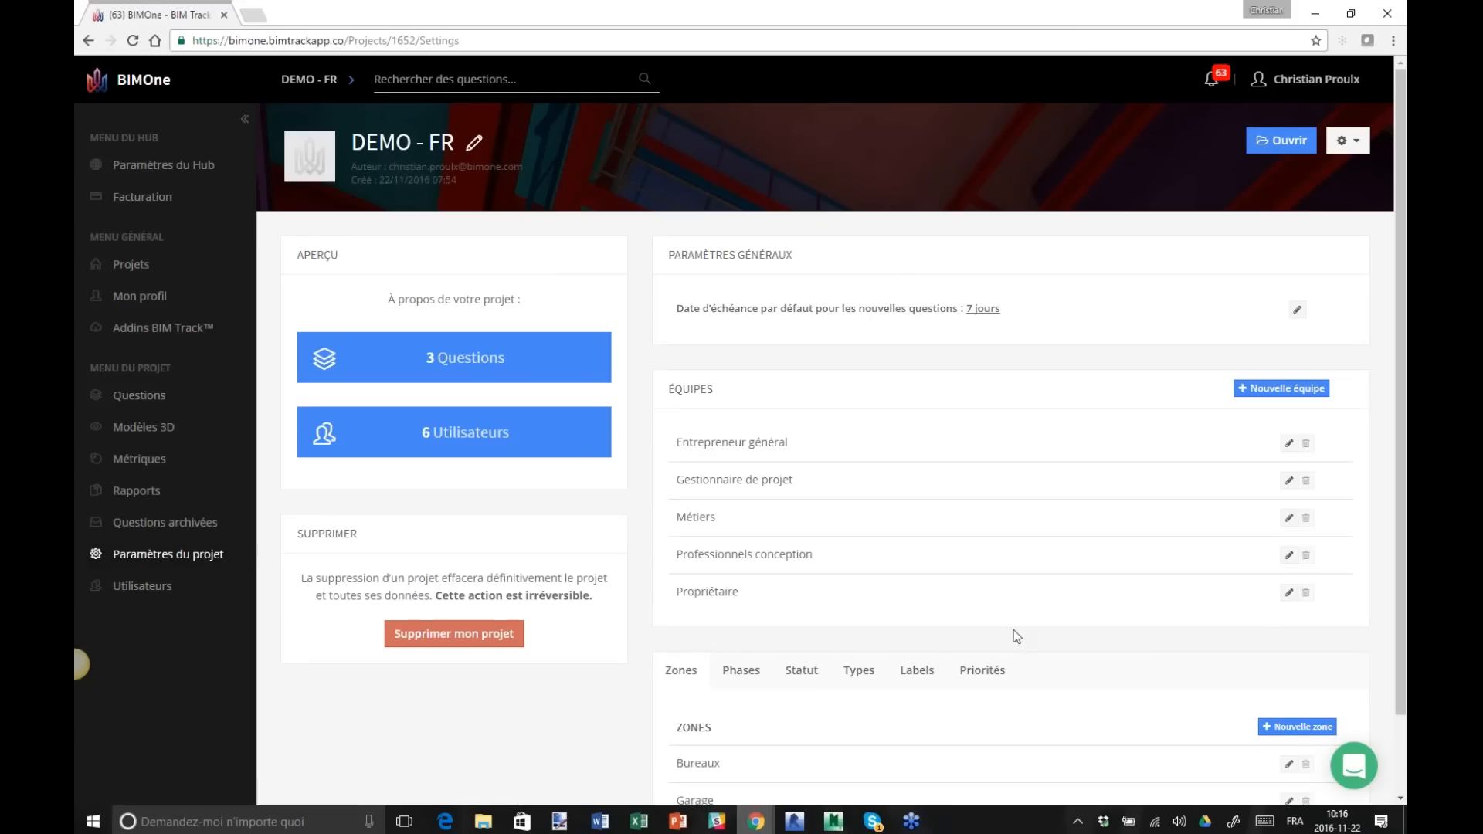
scroll(1015, 635, down, 1)
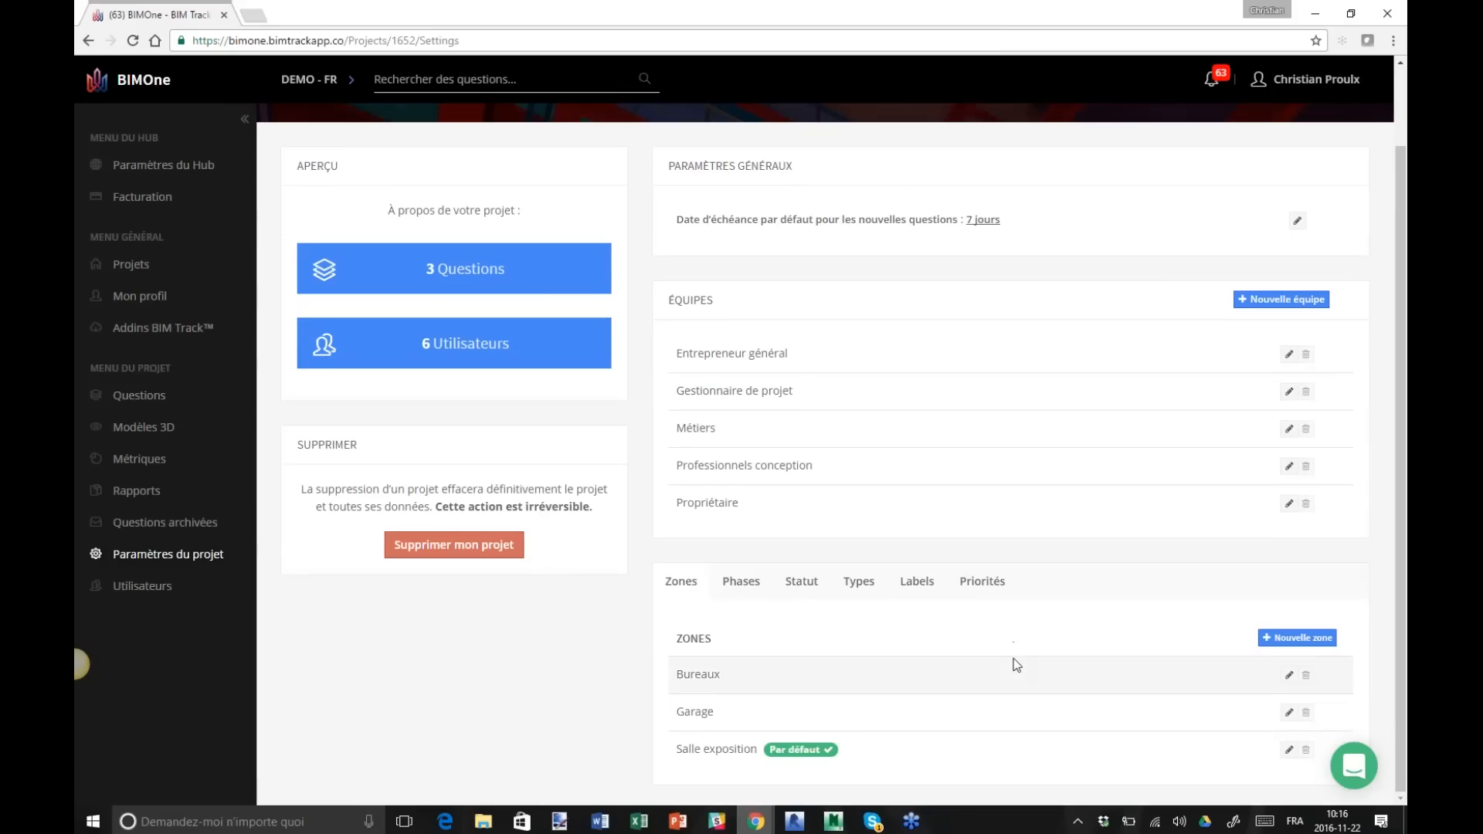
click(874, 589)
scroll(1283, 286, down, 2)
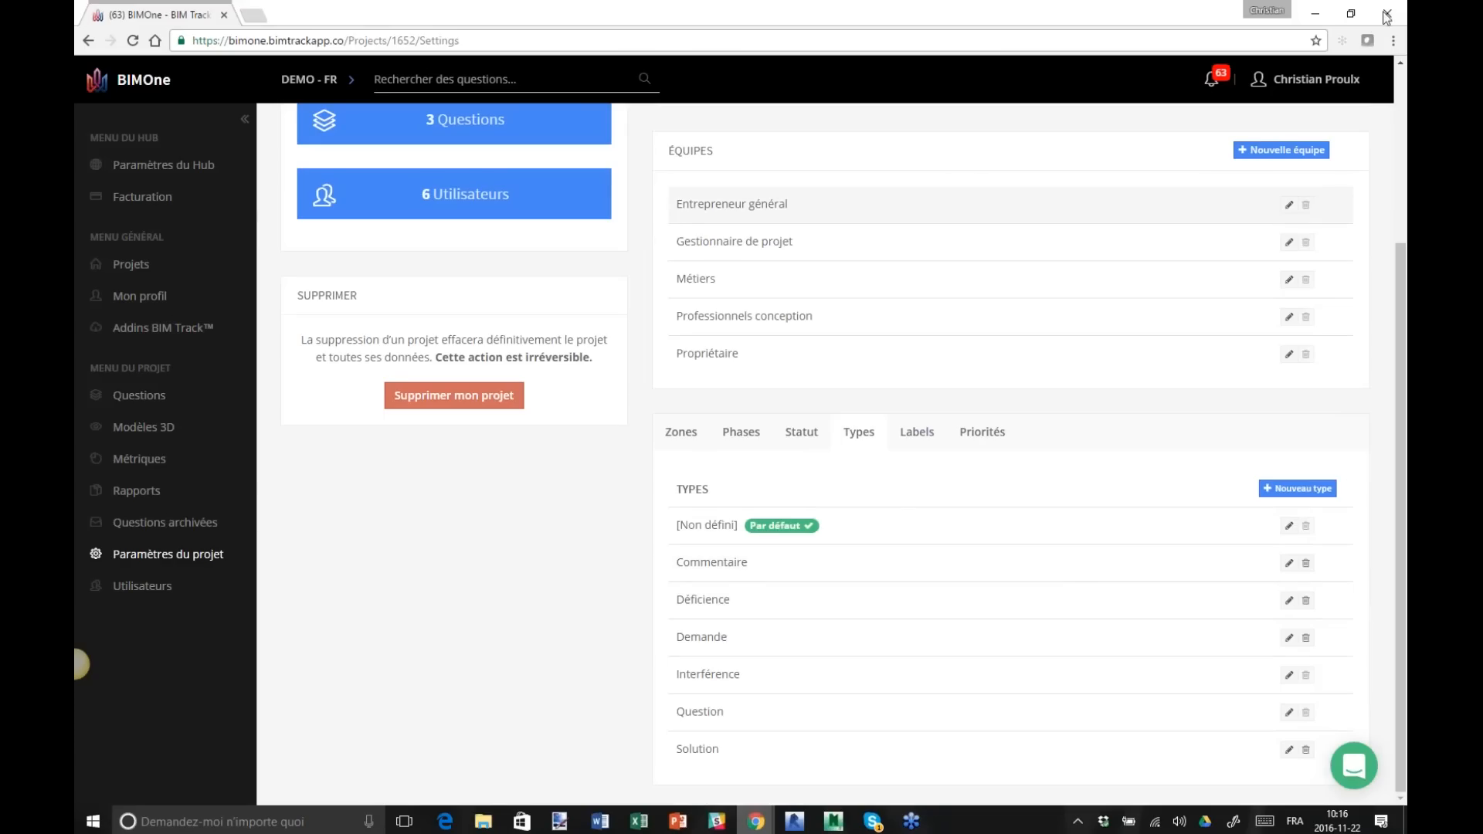
click(1285, 495)
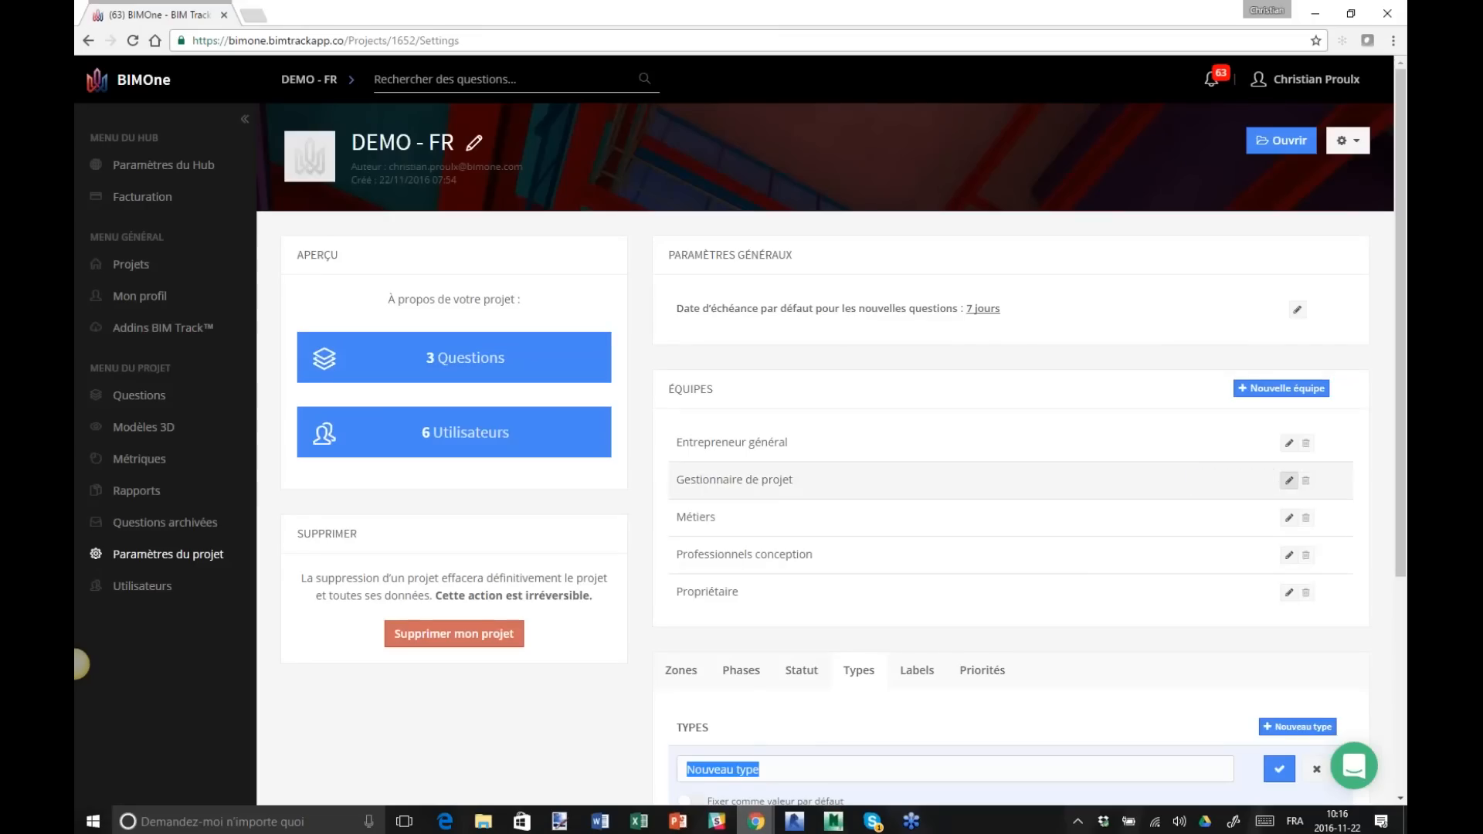
scroll(876, 688, down, 4)
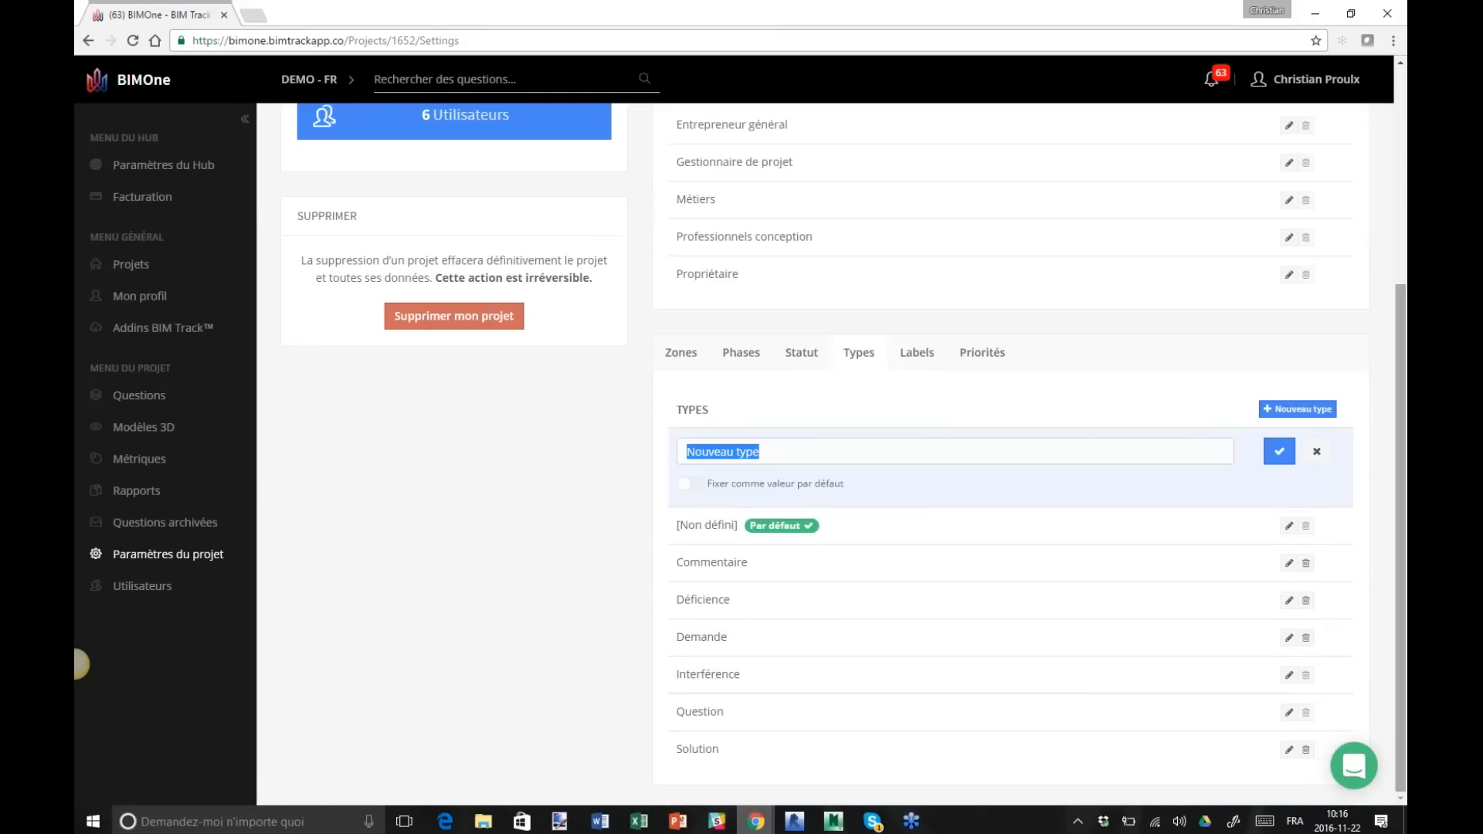
key(Right)
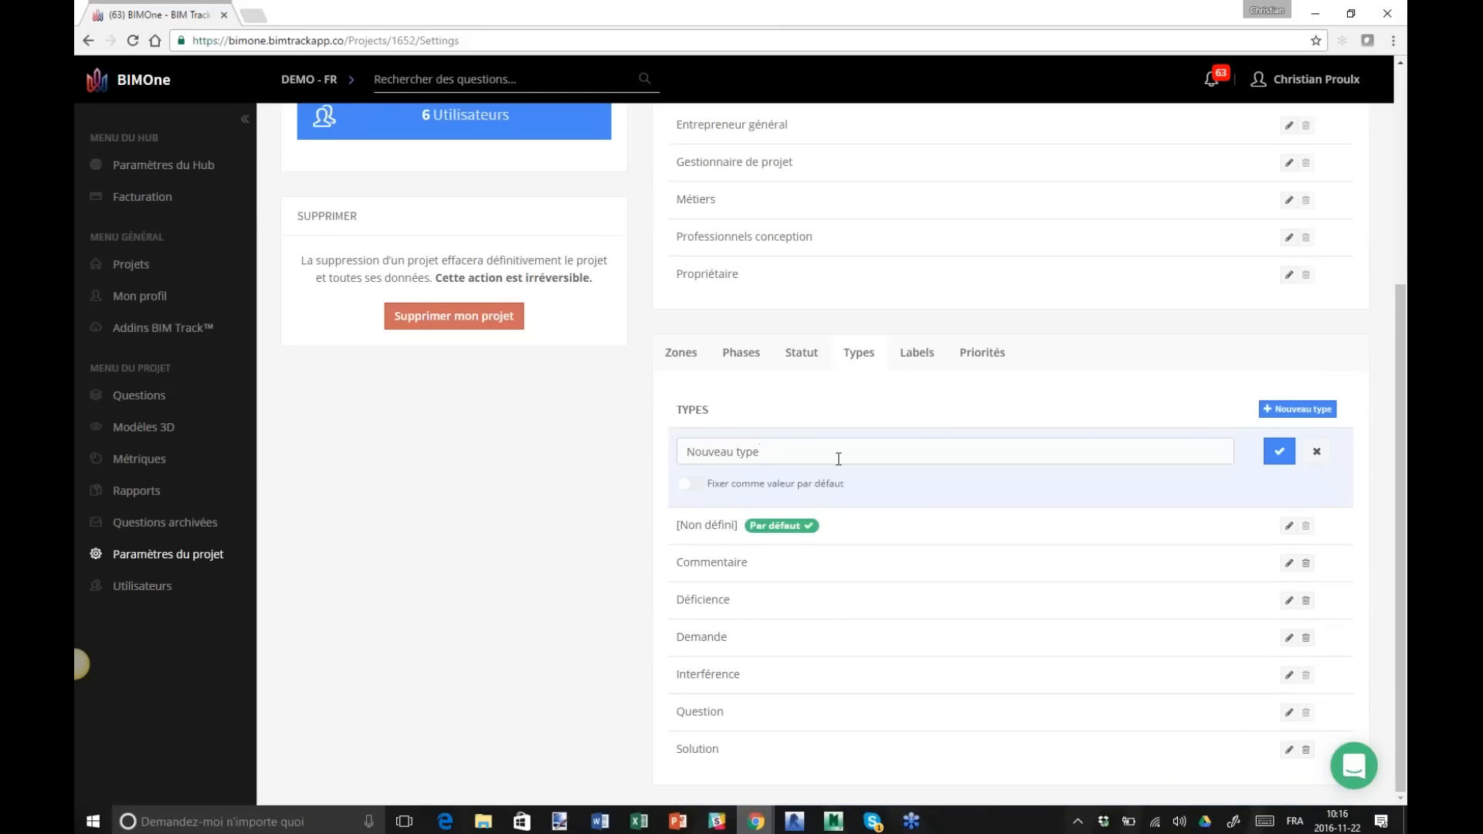
key(ctrl+a)
click(1316, 454)
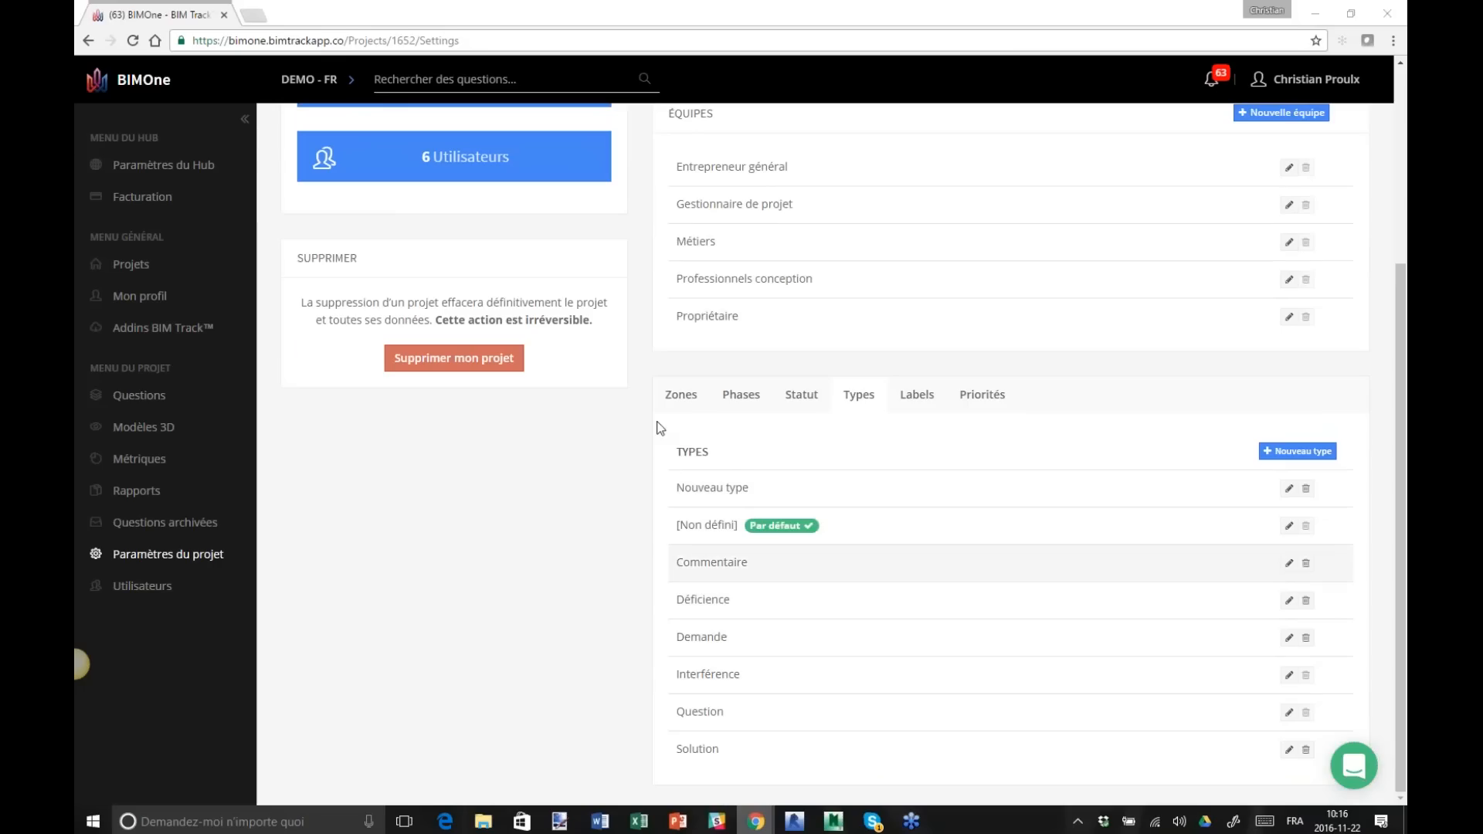
Filter the project's questions by the type Interférence, and clear the filter.
click(160, 397)
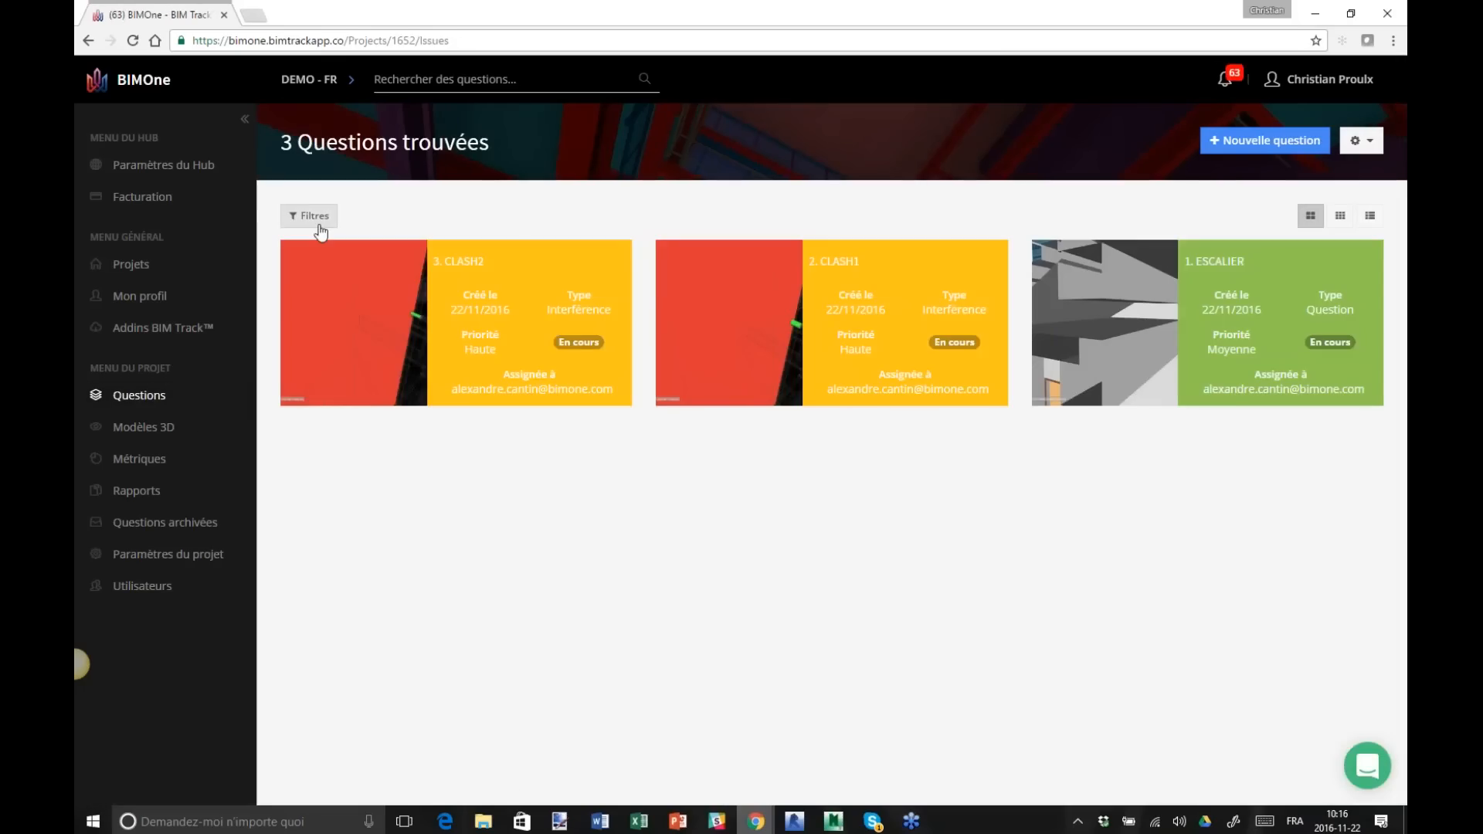
click(319, 226)
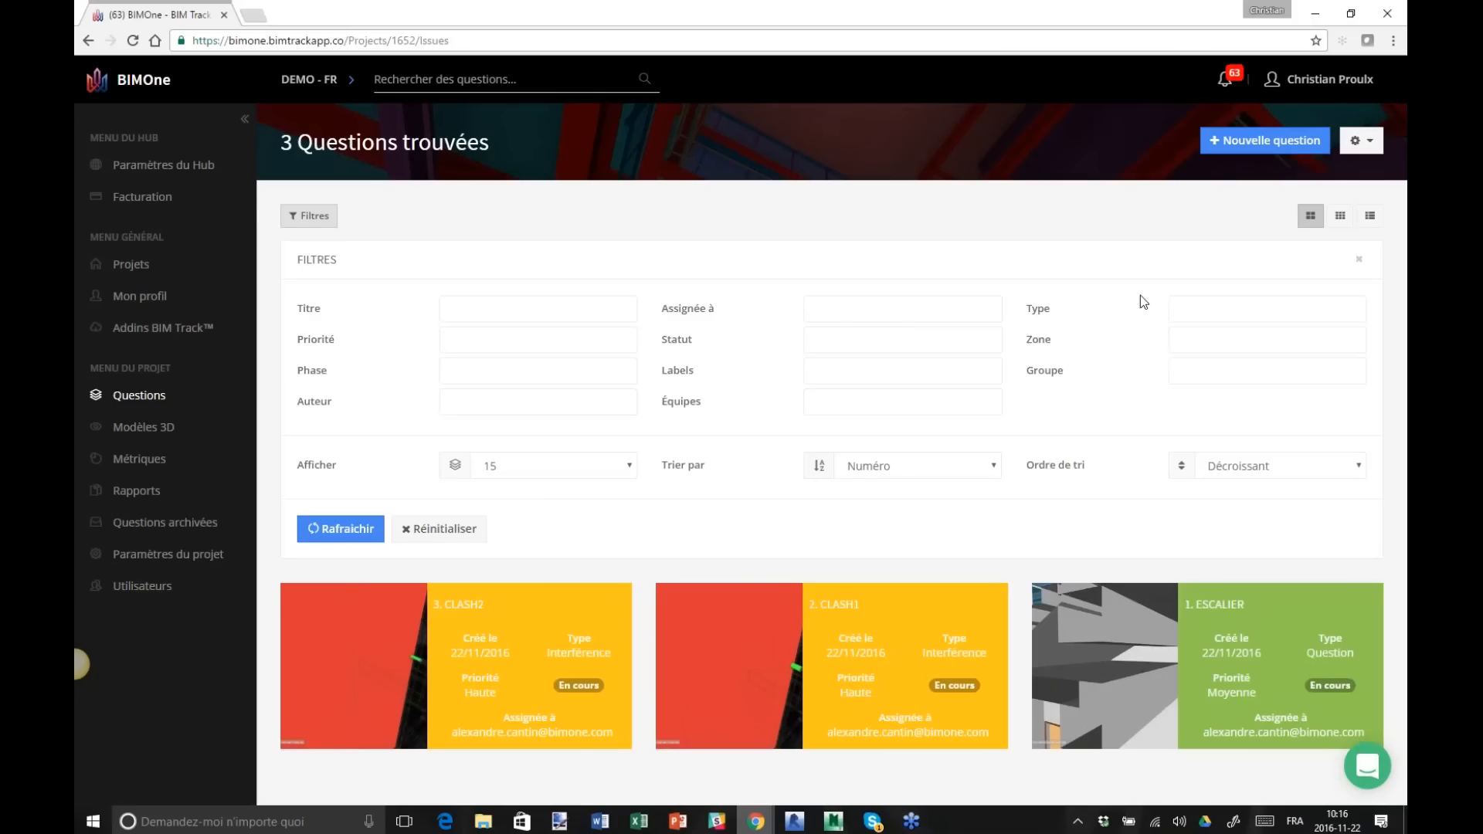
click(1179, 309)
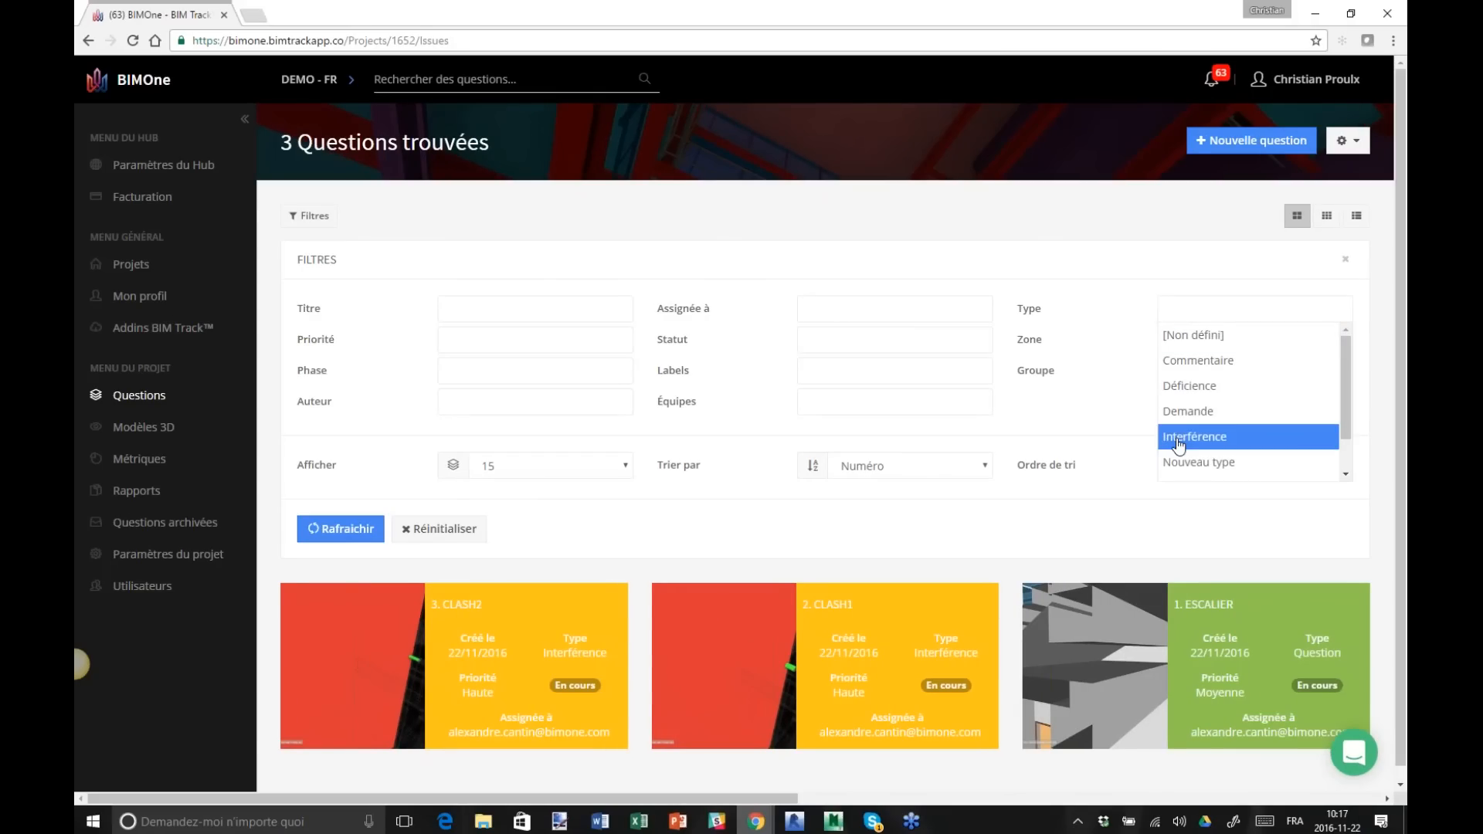
click(1179, 438)
click(336, 533)
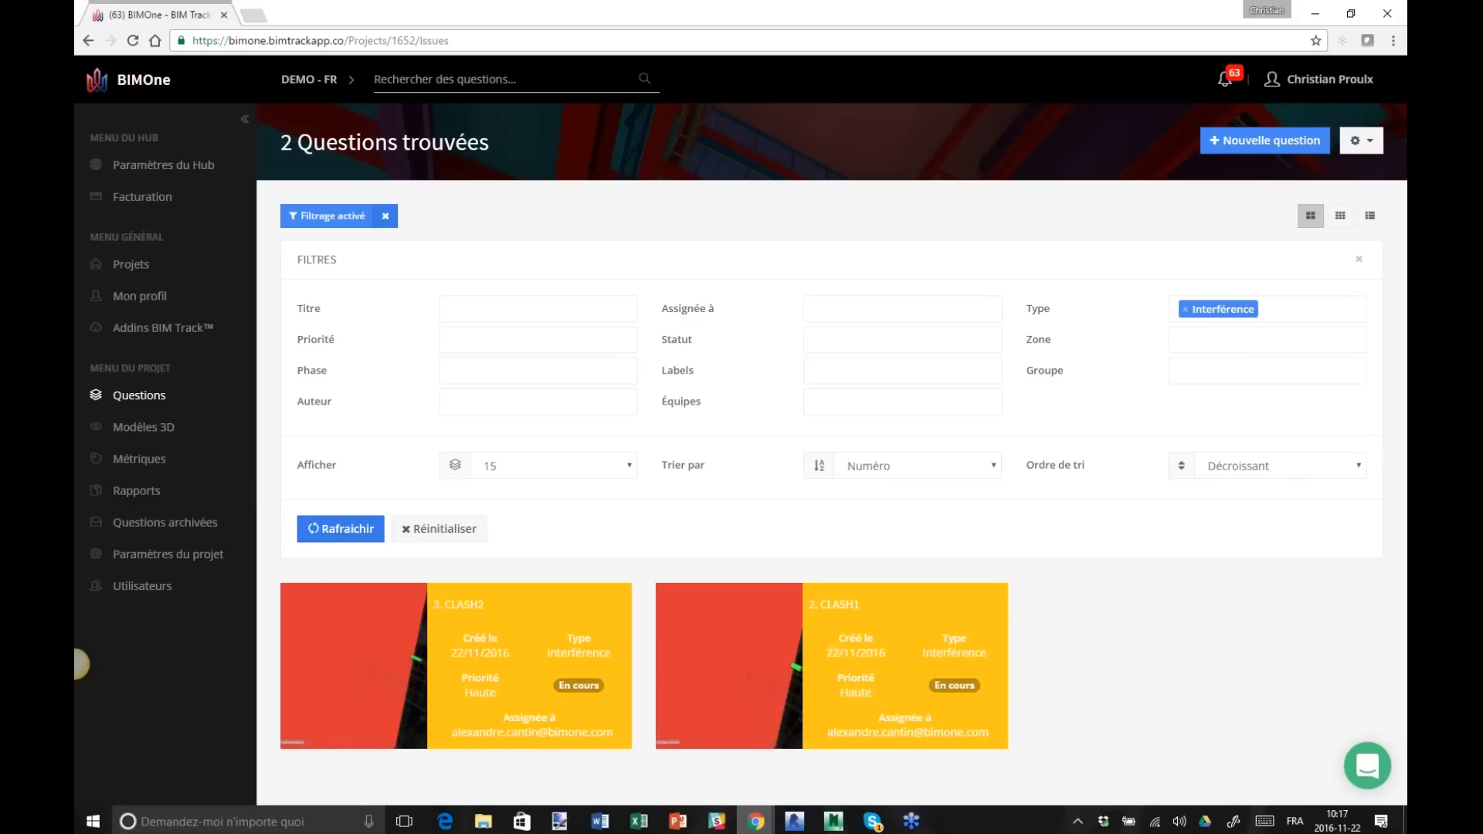
click(384, 217)
Switch to Navisworks Manage and show the issue filters of the DEMO - FR project in BIM Track.
mouse_move(777, 829)
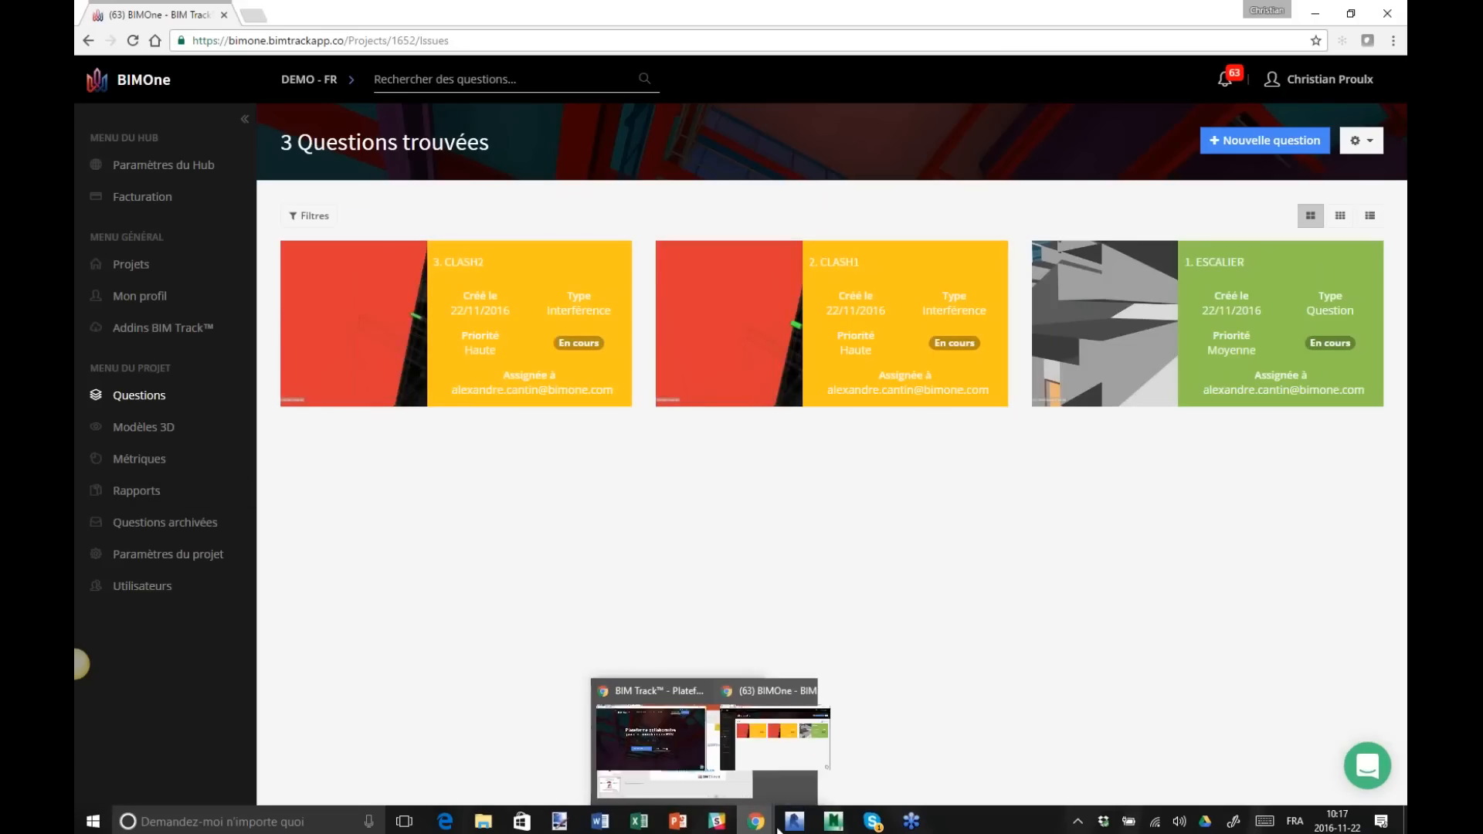
click(832, 821)
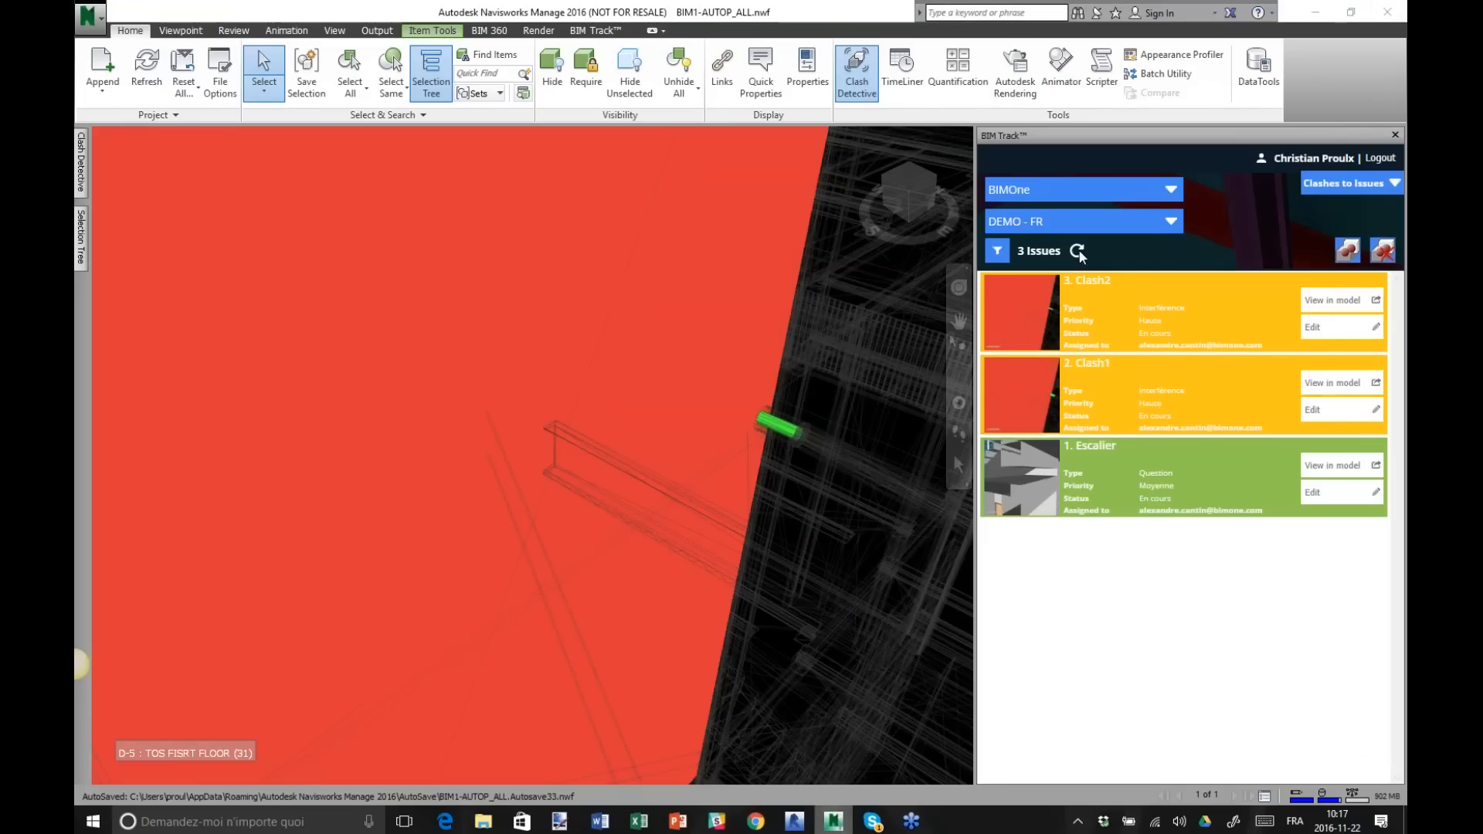
click(996, 260)
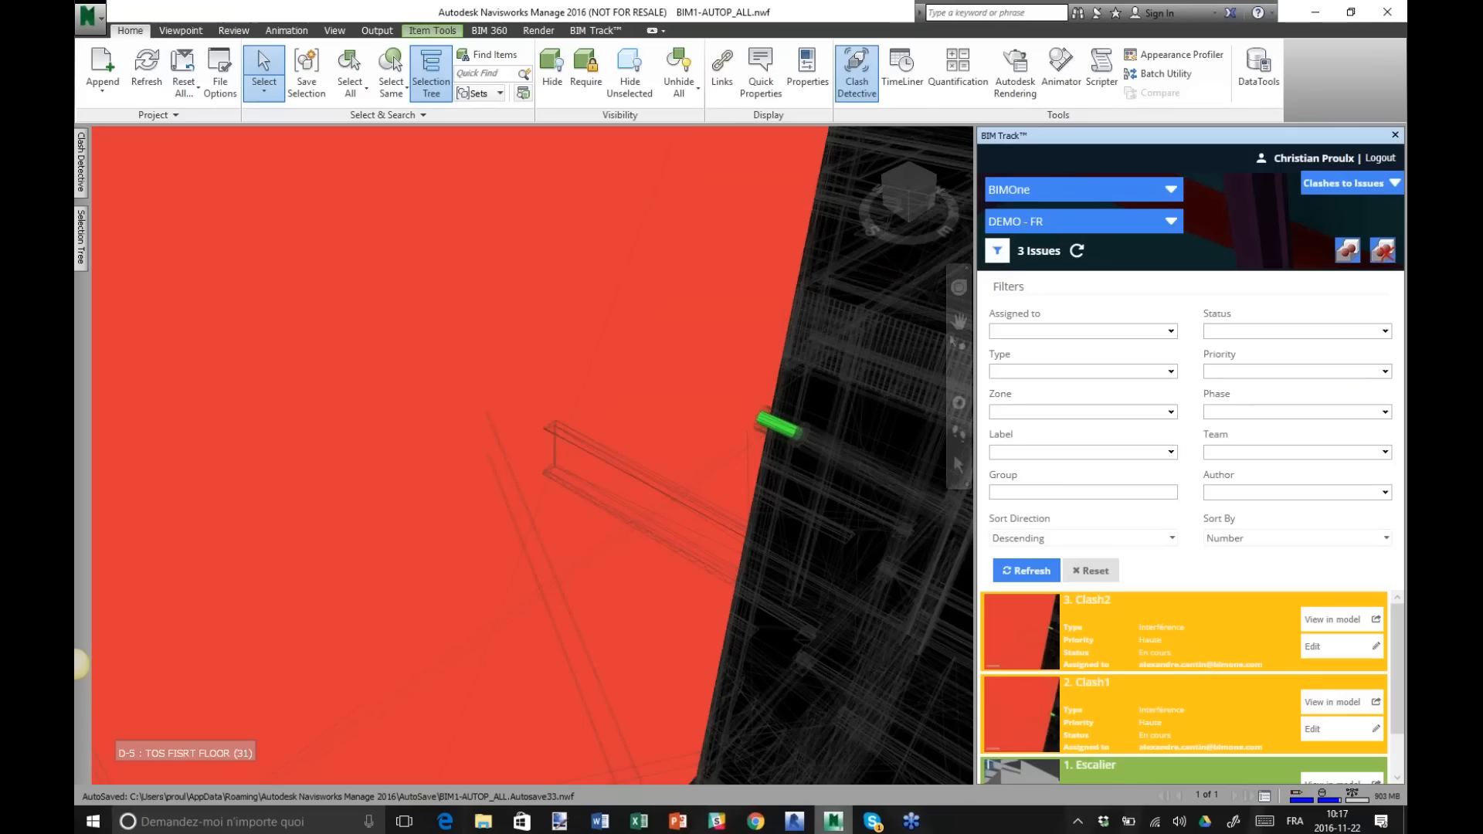
Close Clash Detective and bring the building's exterior into view from a raised angle.
click(863, 77)
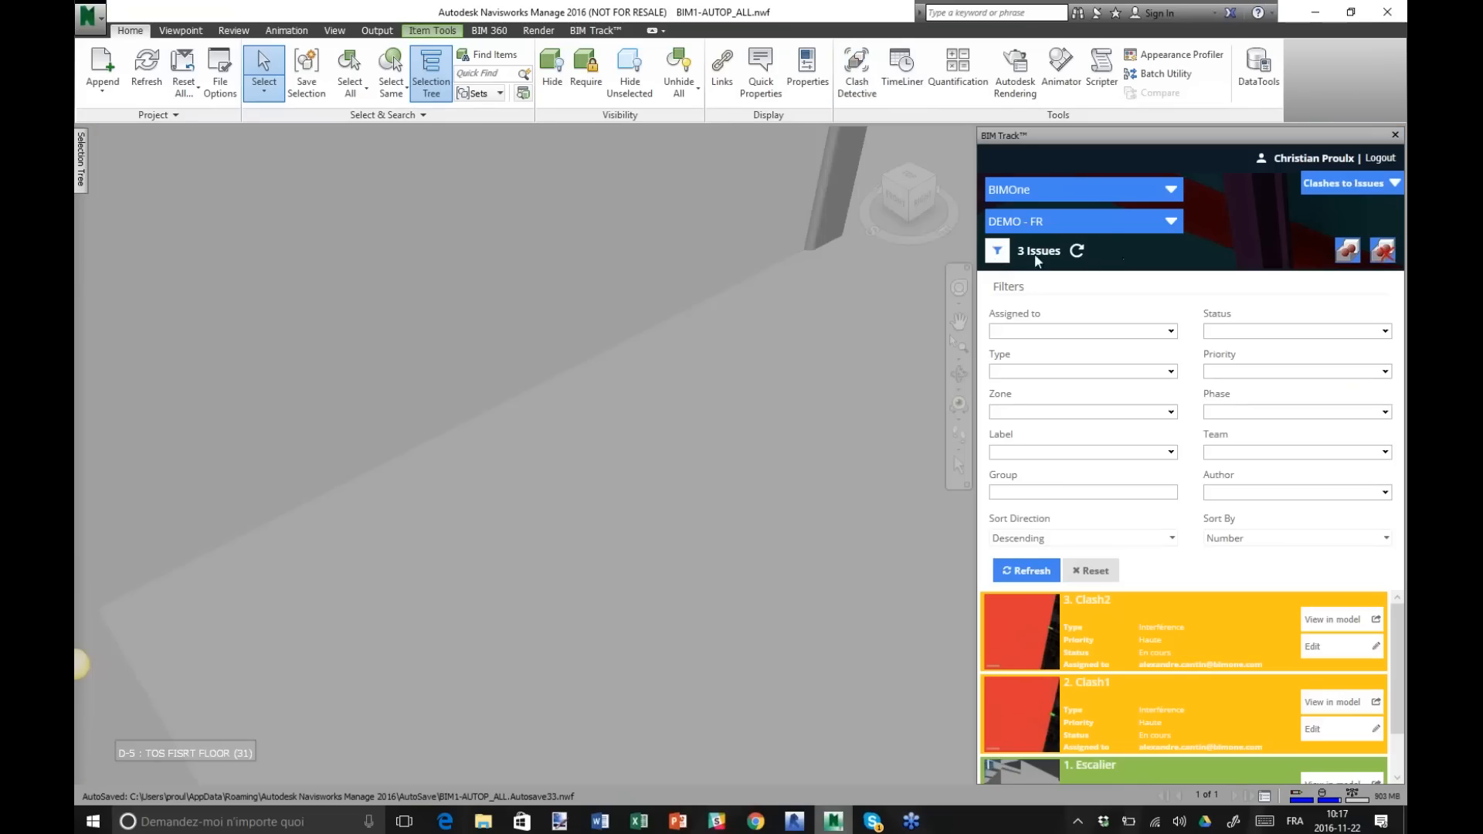
click(932, 175)
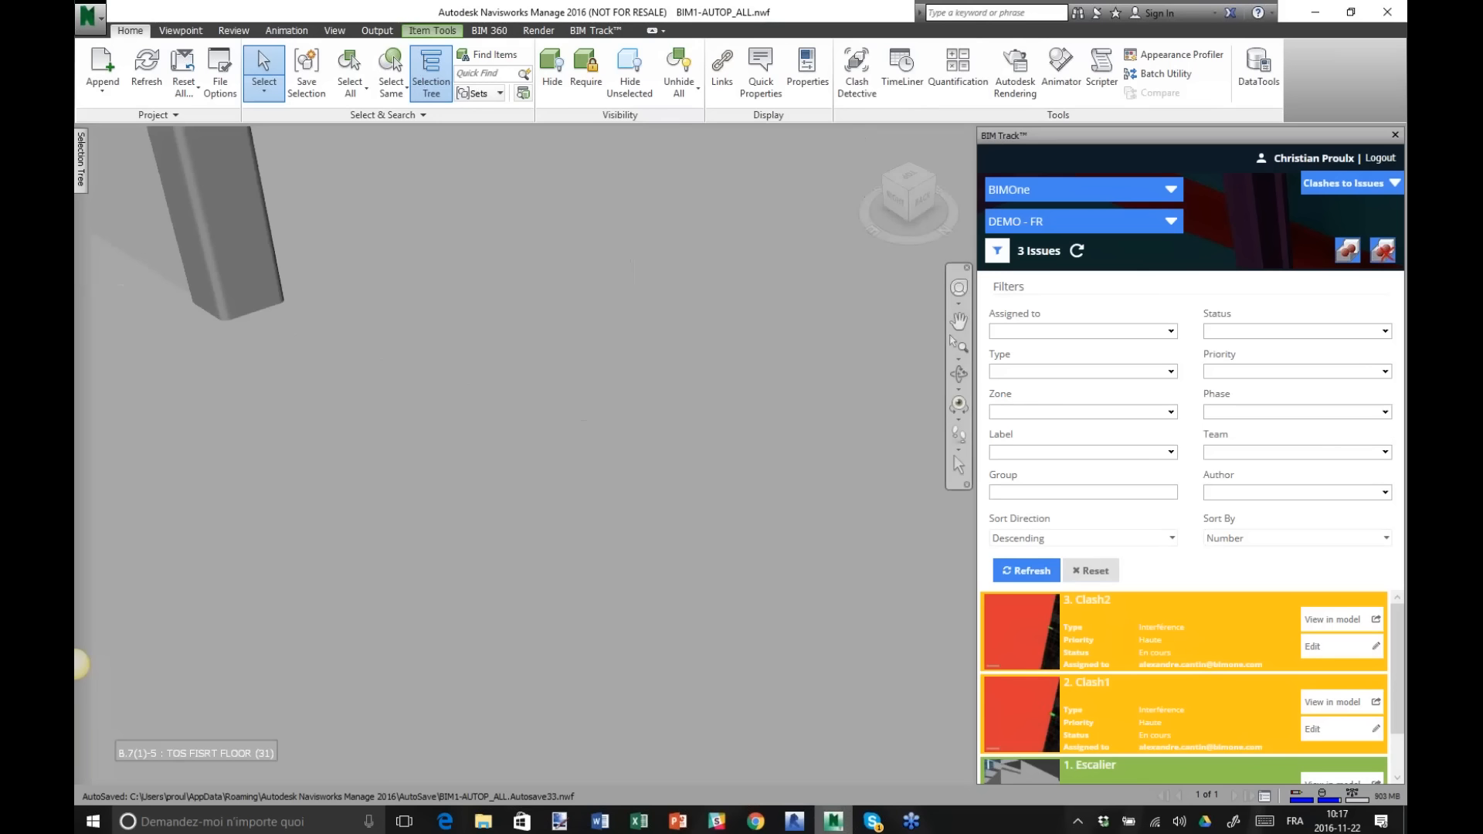
scroll(864, 307, down, 10)
scroll(864, 393, down, 10)
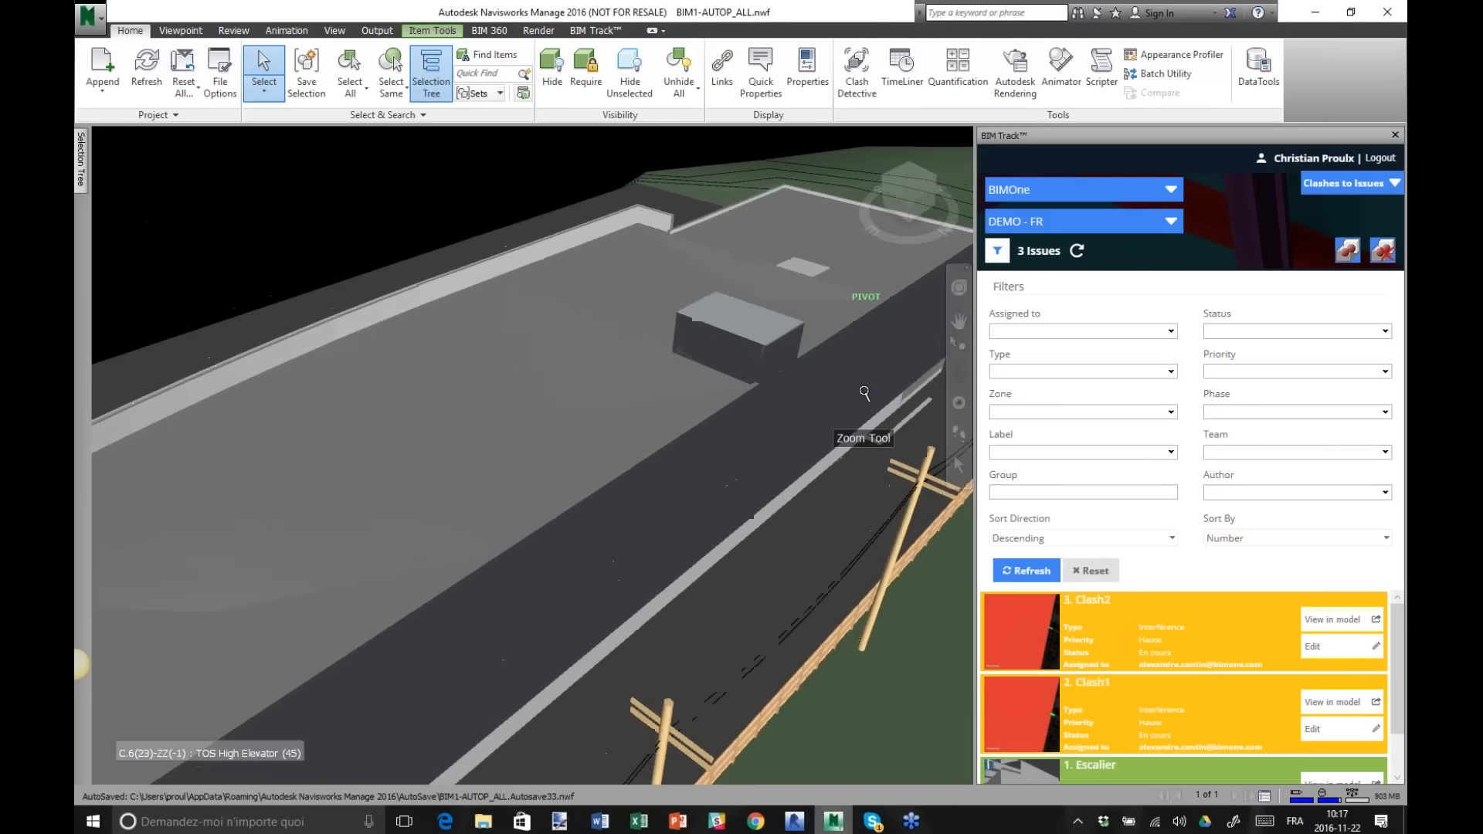
click(887, 179)
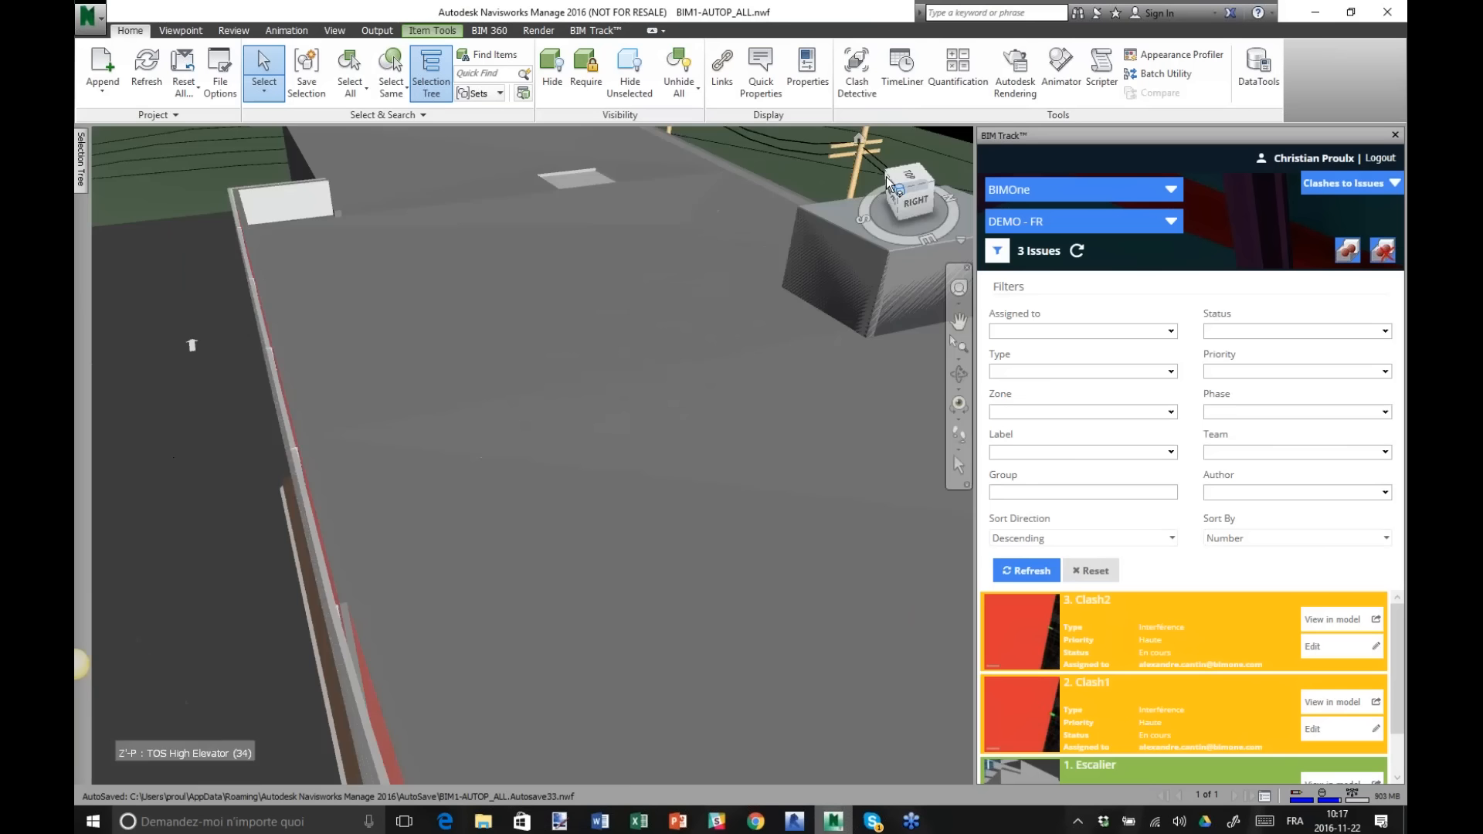
scroll(813, 386, down, 3)
scroll(819, 387, down, 10)
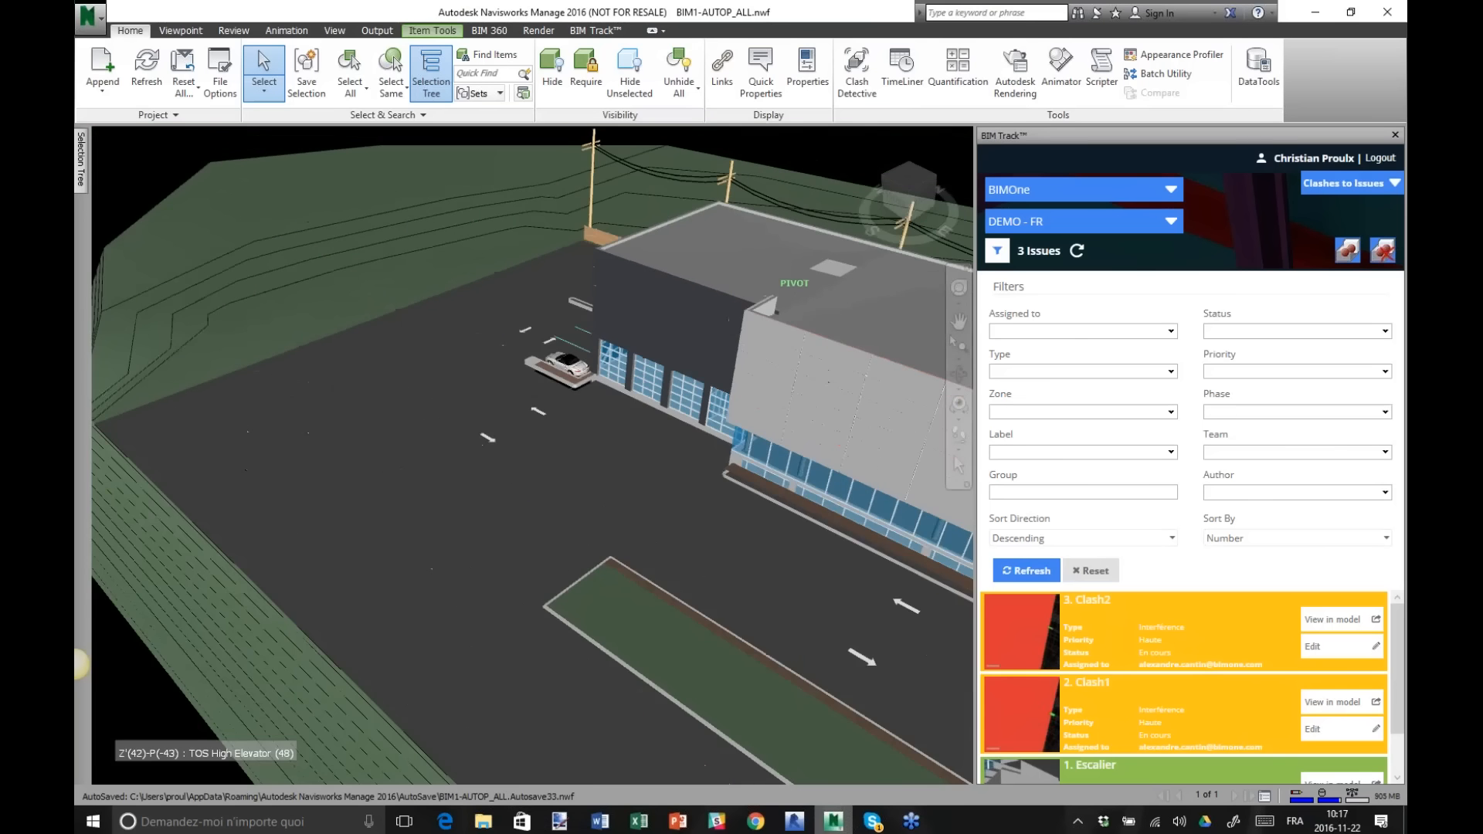
scroll(826, 389, up, 3)
Review the issue list and the people available in the Assigned to filter.
click(999, 252)
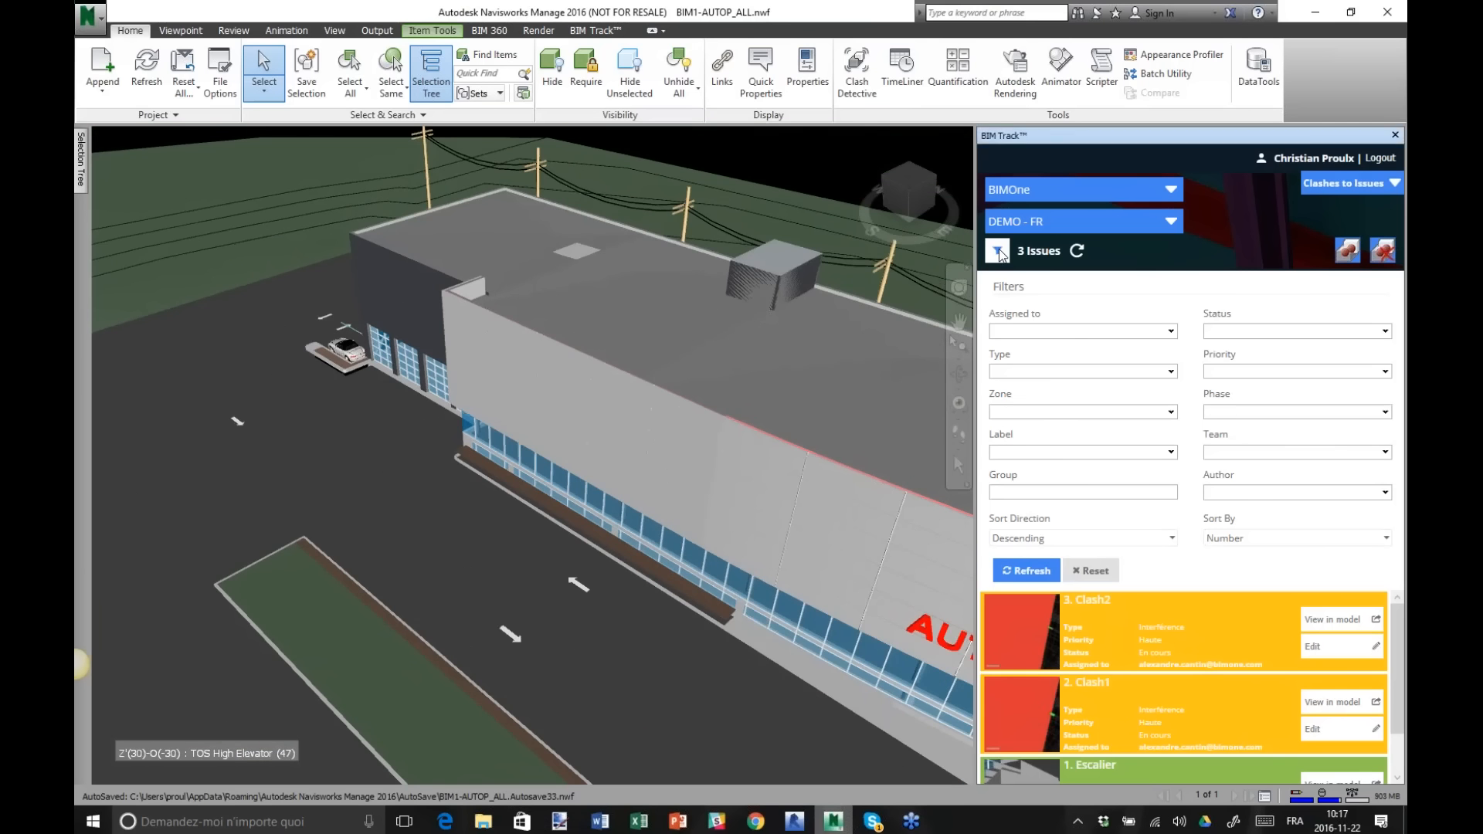
click(999, 252)
scroll(1193, 656, down, 1)
scroll(1194, 656, up, 1)
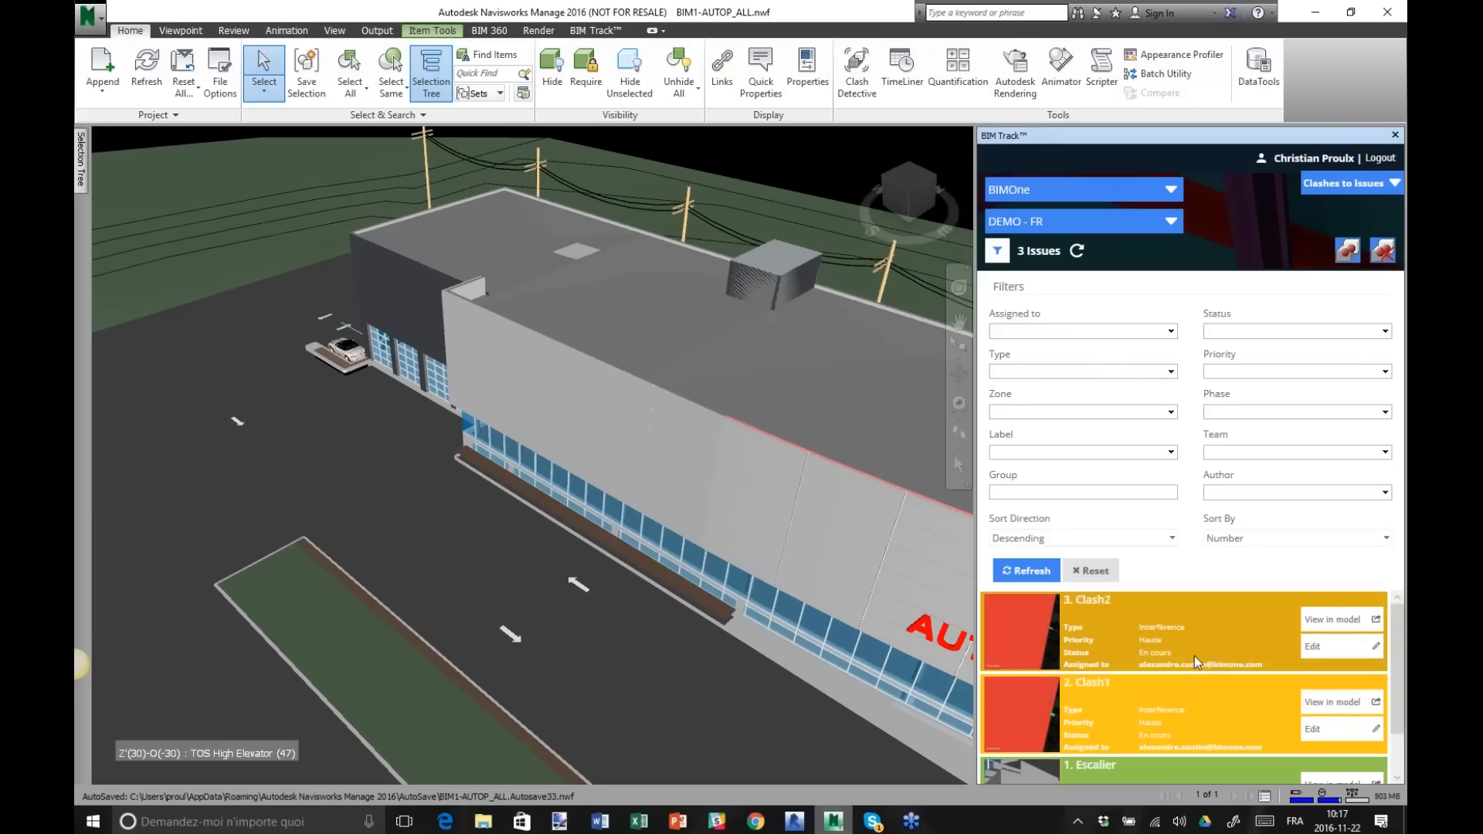
click(1122, 332)
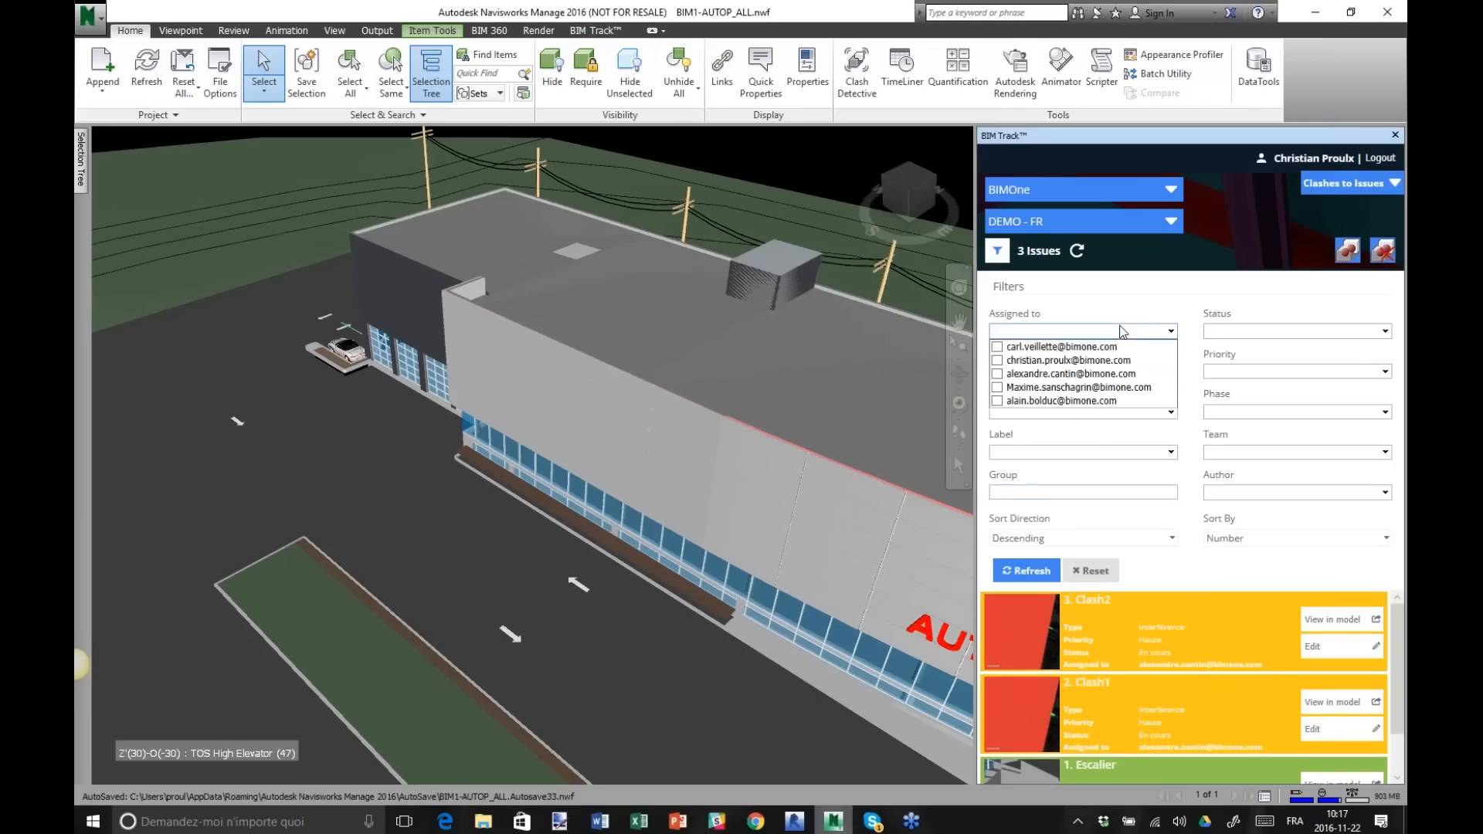
click(1146, 295)
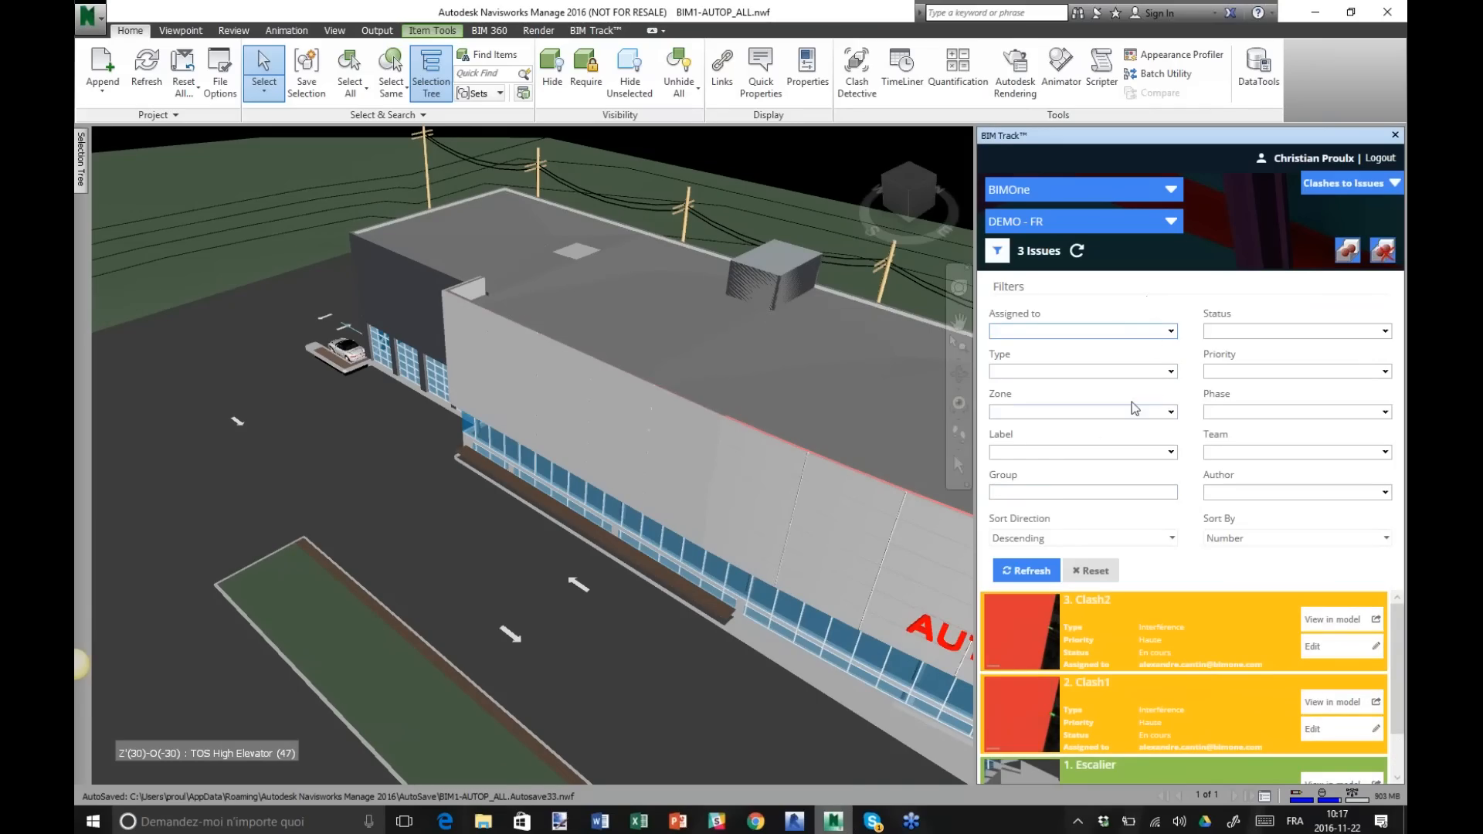
Filter the issues by type Interférence and by statuses Ouvert, En cours, Réouvert and [Non défini].
click(1153, 373)
click(998, 454)
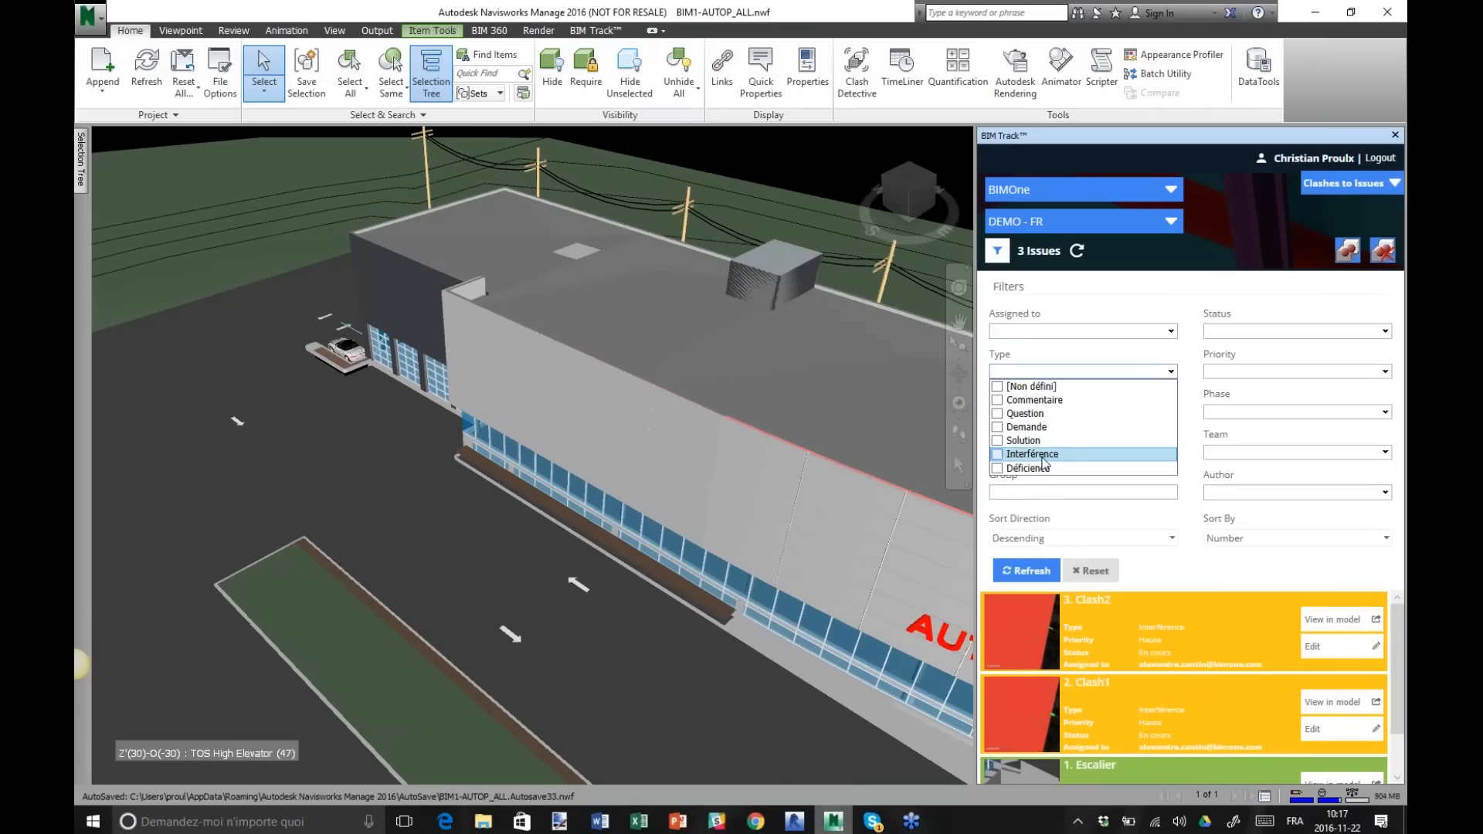
click(1285, 300)
click(1294, 330)
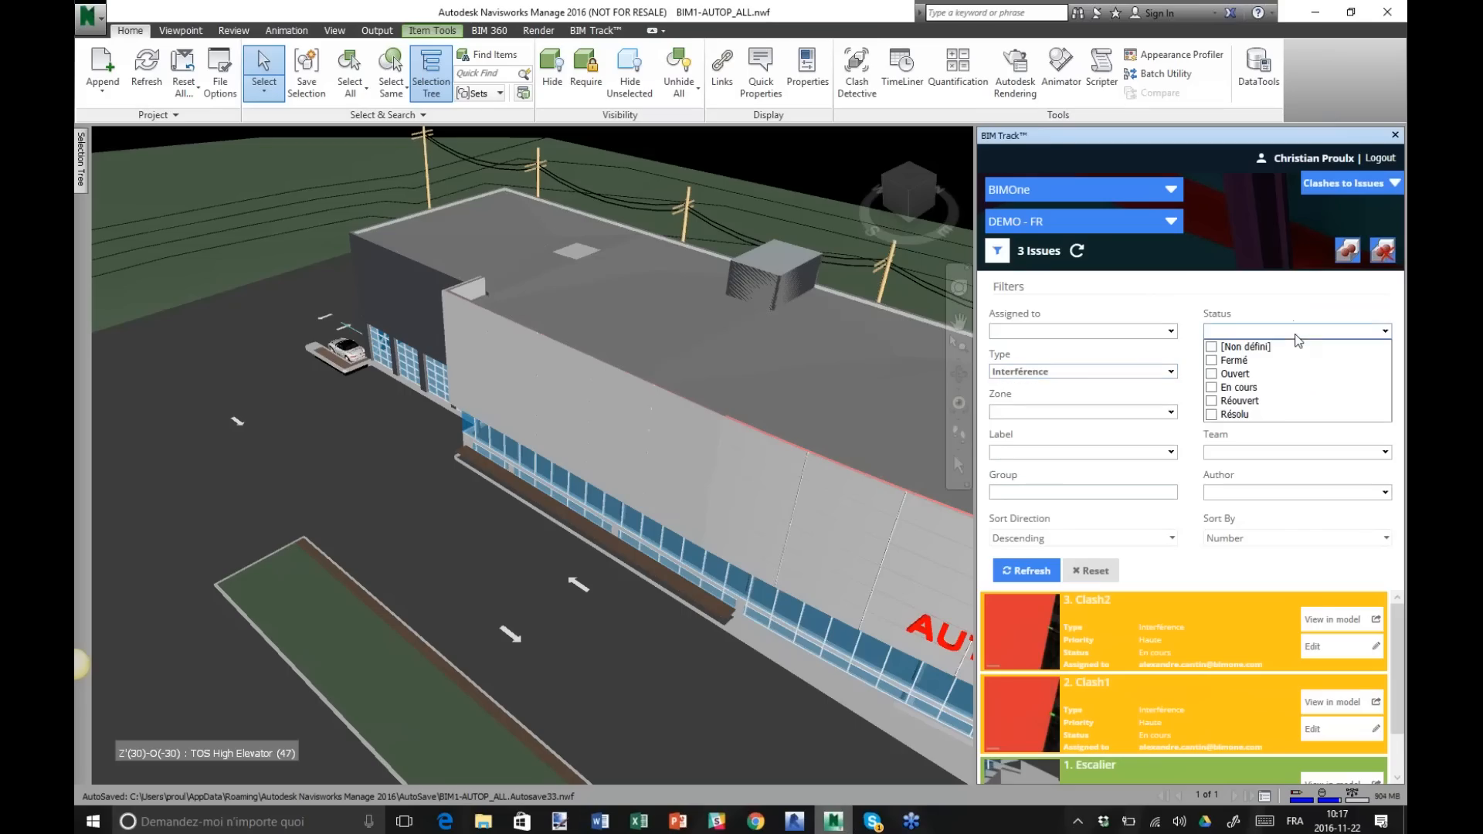
click(1263, 373)
click(1250, 388)
click(1244, 400)
click(1211, 347)
click(1248, 290)
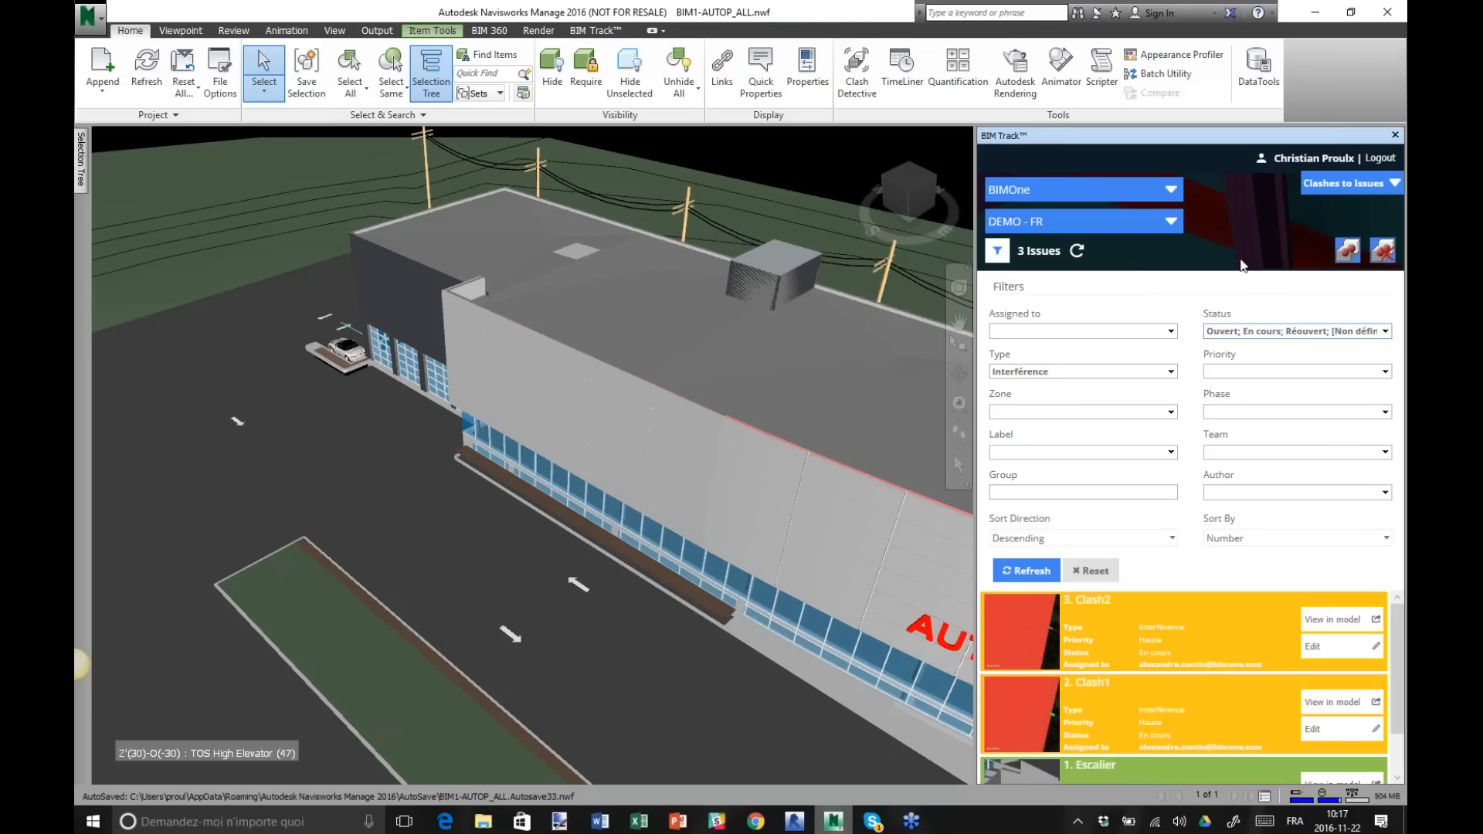
click(1276, 372)
click(1276, 372)
click(1043, 573)
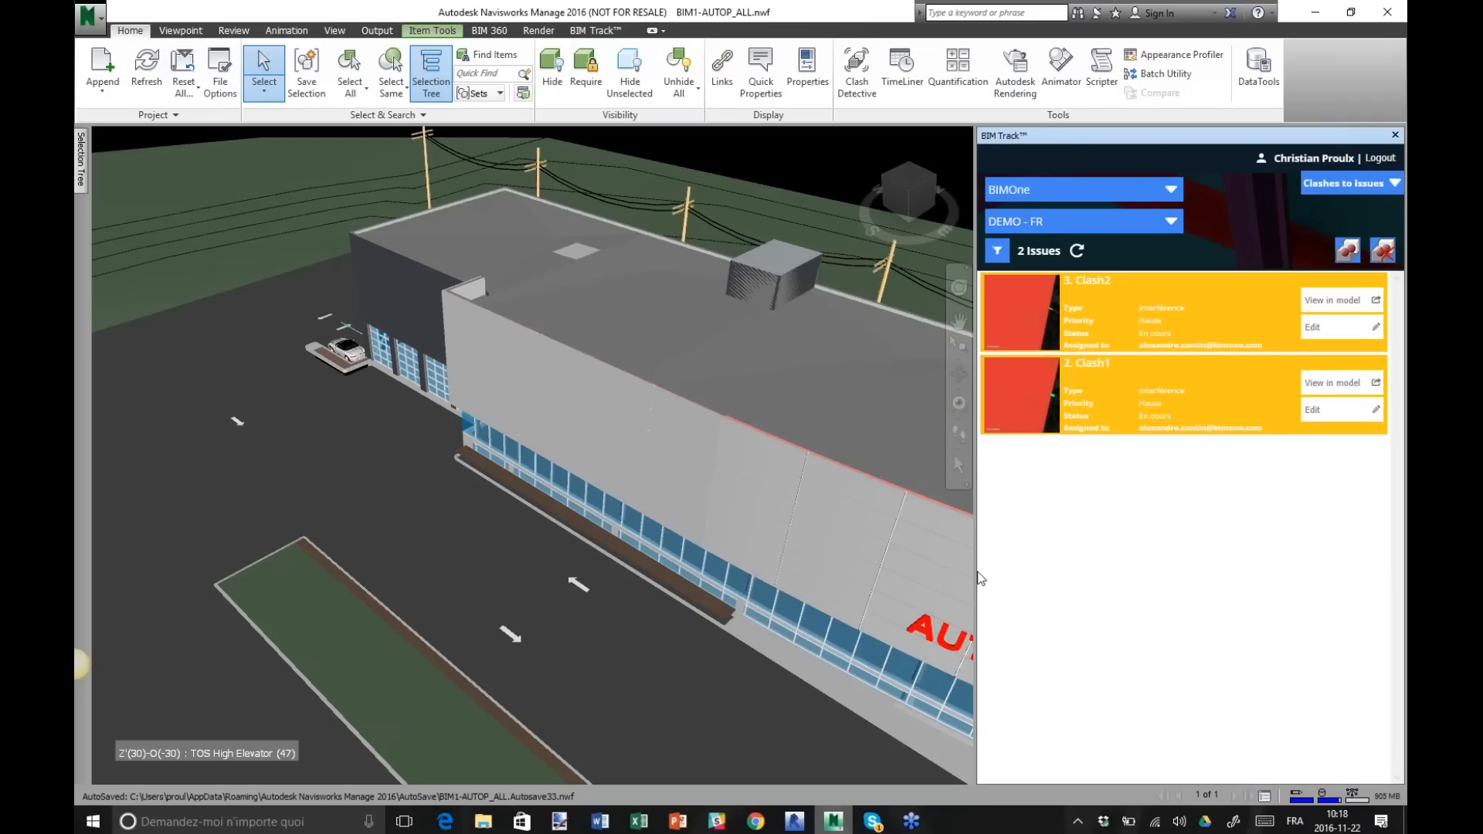
Narrow the BIM Track pane to widen the model view and frame the building's facade with the AUTO sign.
drag(975, 571, 1047, 568)
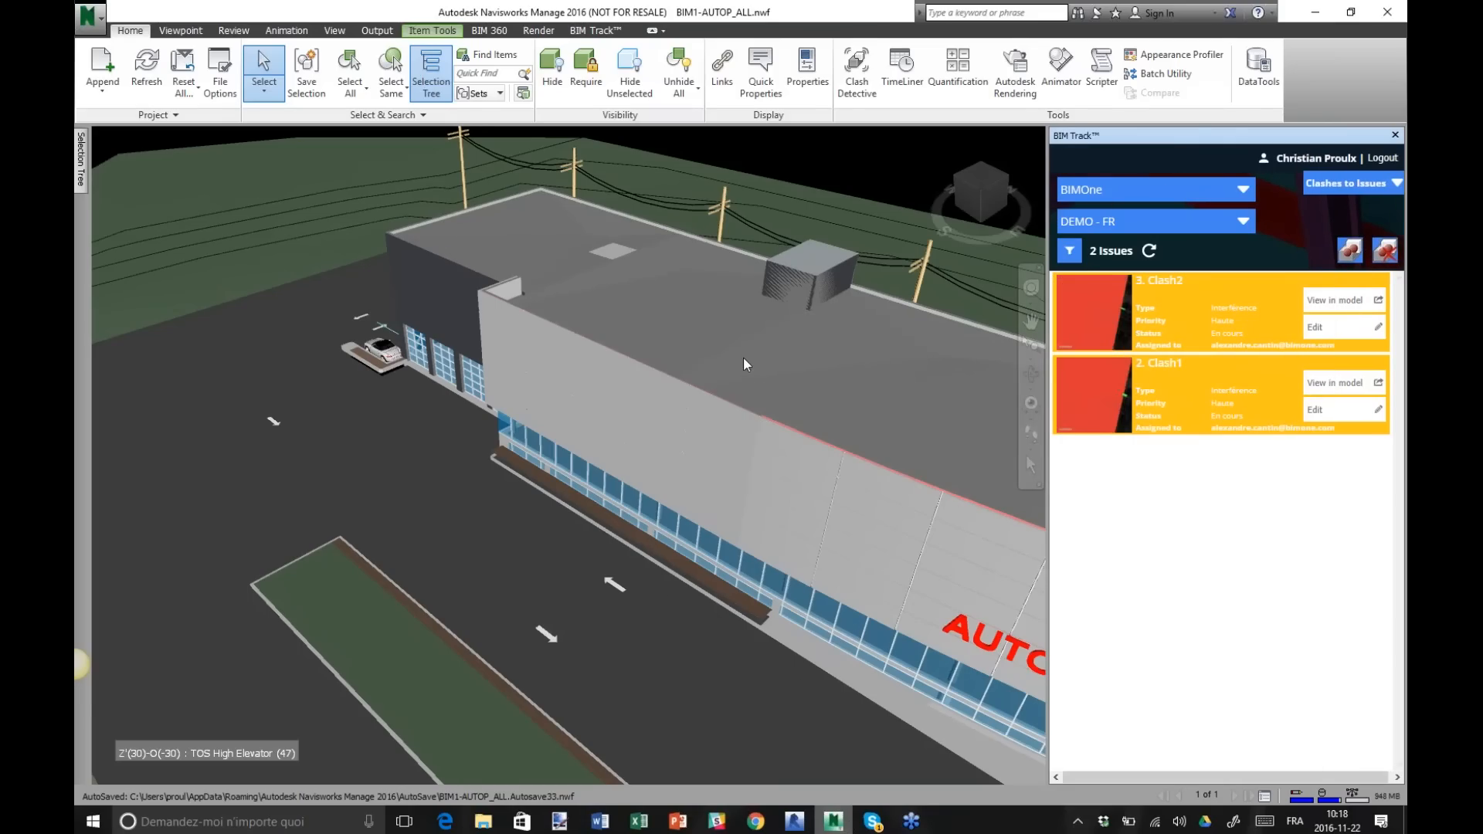
middle_drag(815, 409, 637, 487)
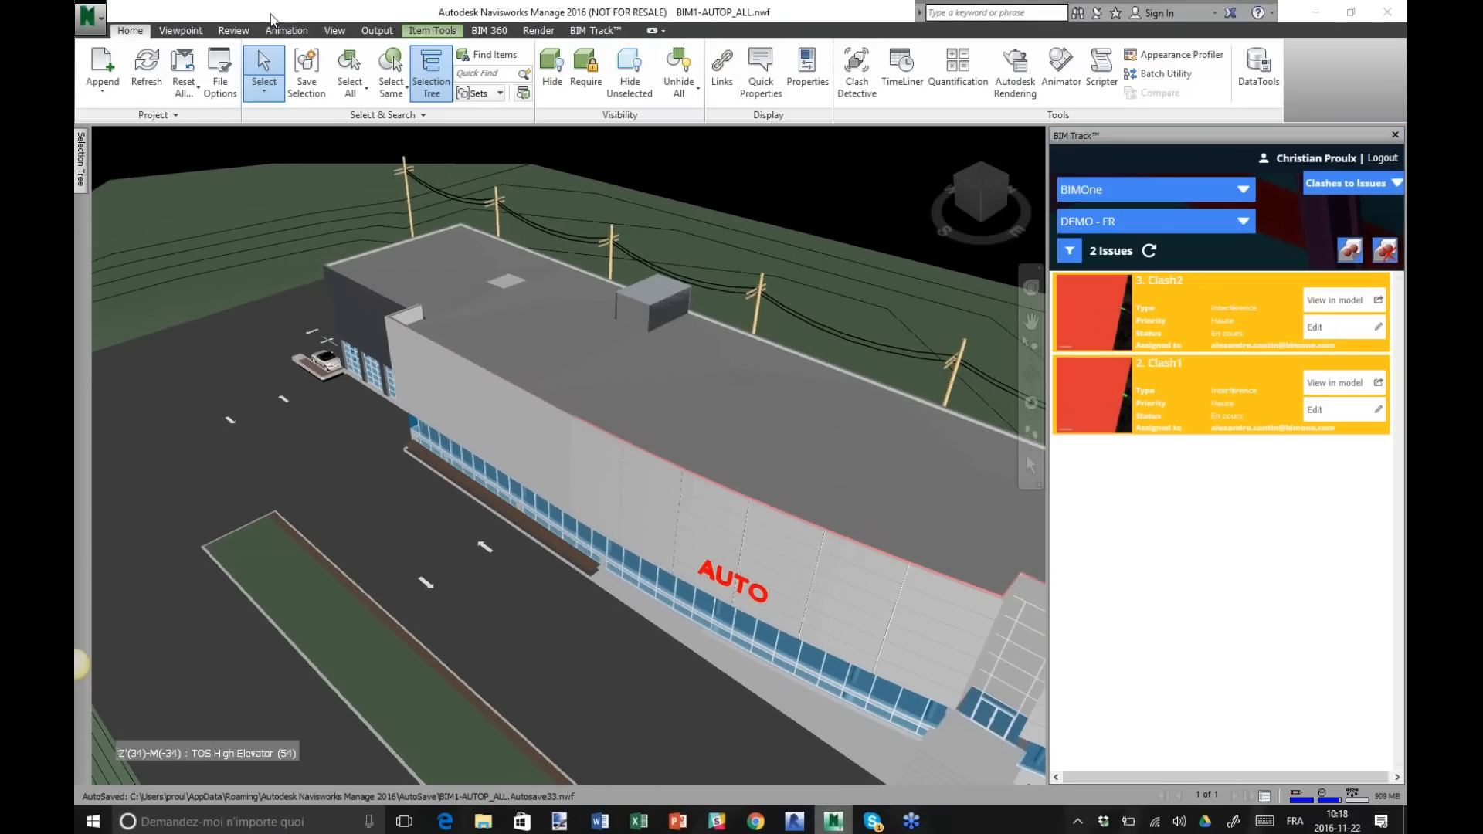
Open Clash Detective and display Test 1's model selections, widening the pane to show both selection trees.
click(857, 74)
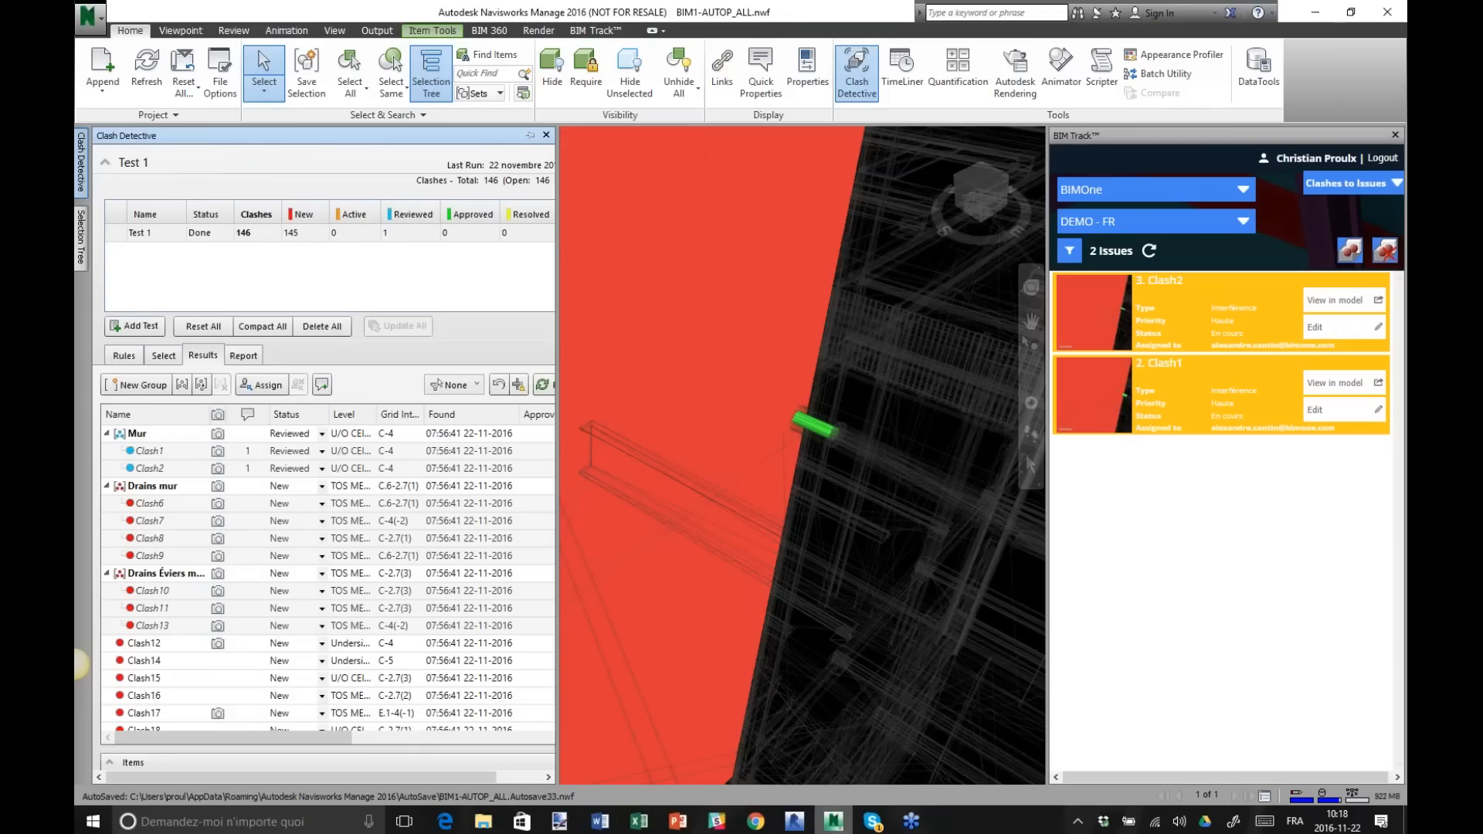
click(168, 232)
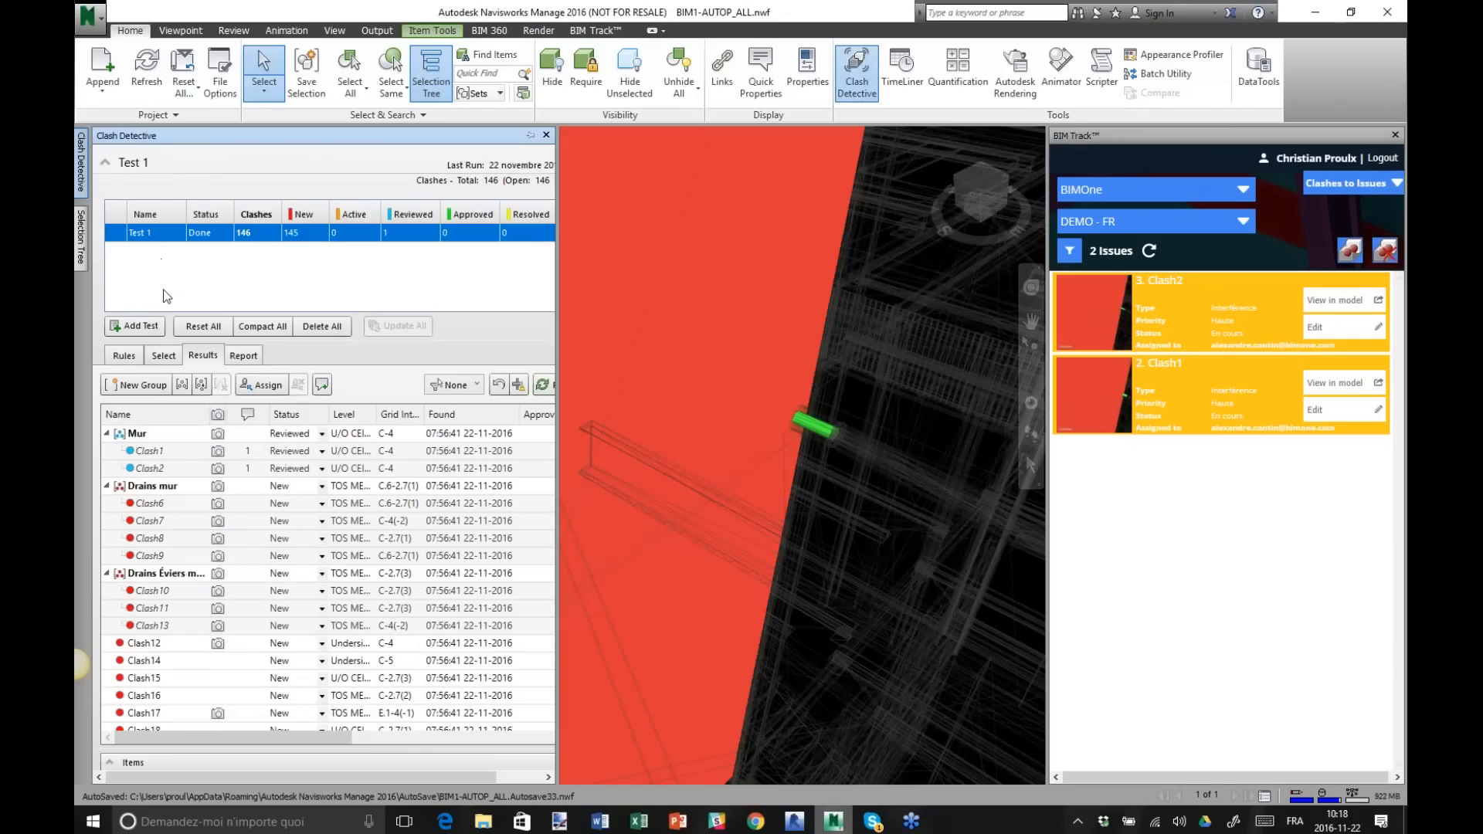
click(123, 355)
click(163, 355)
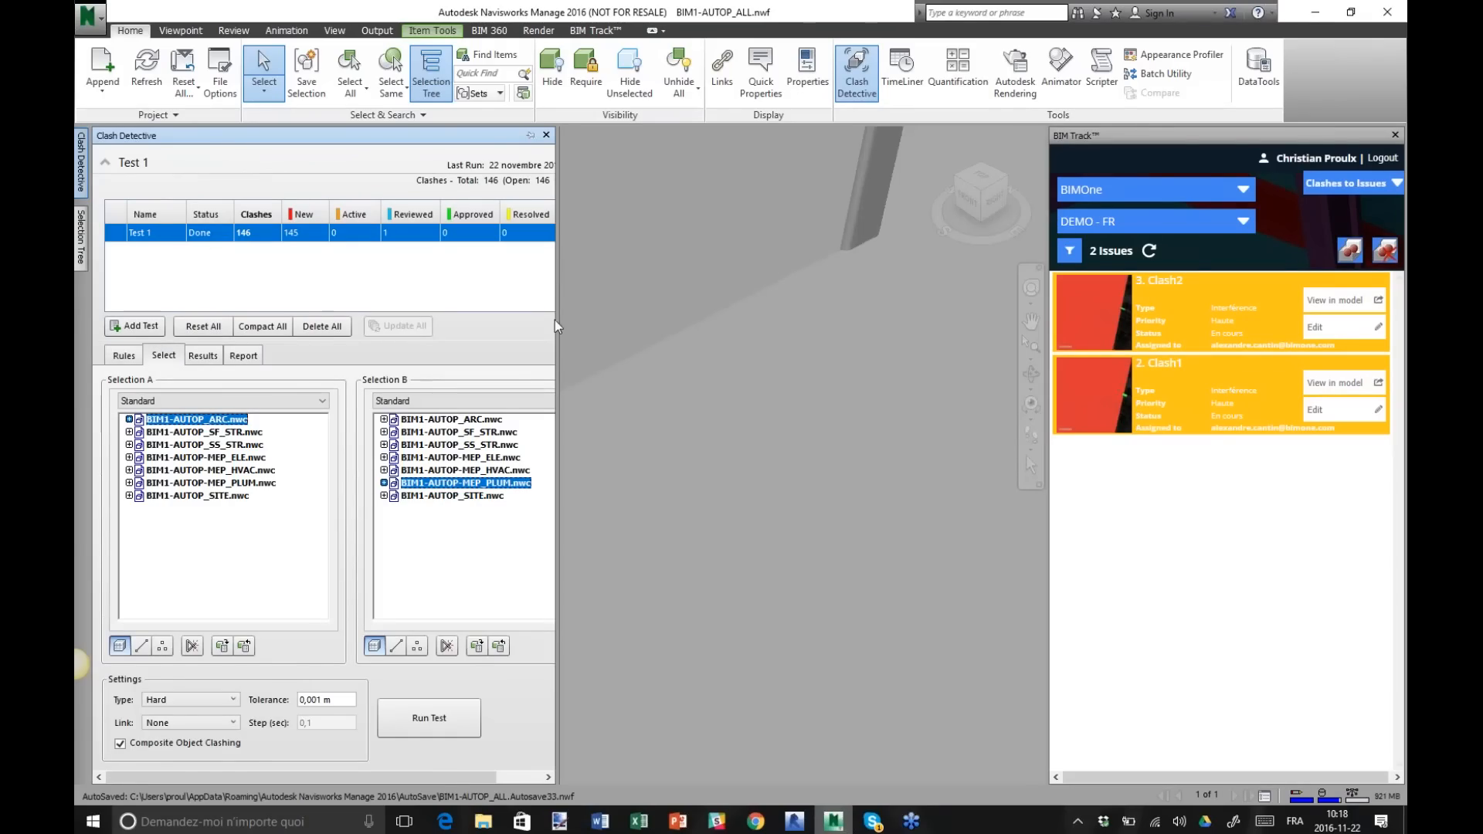
drag(552, 298, 625, 290)
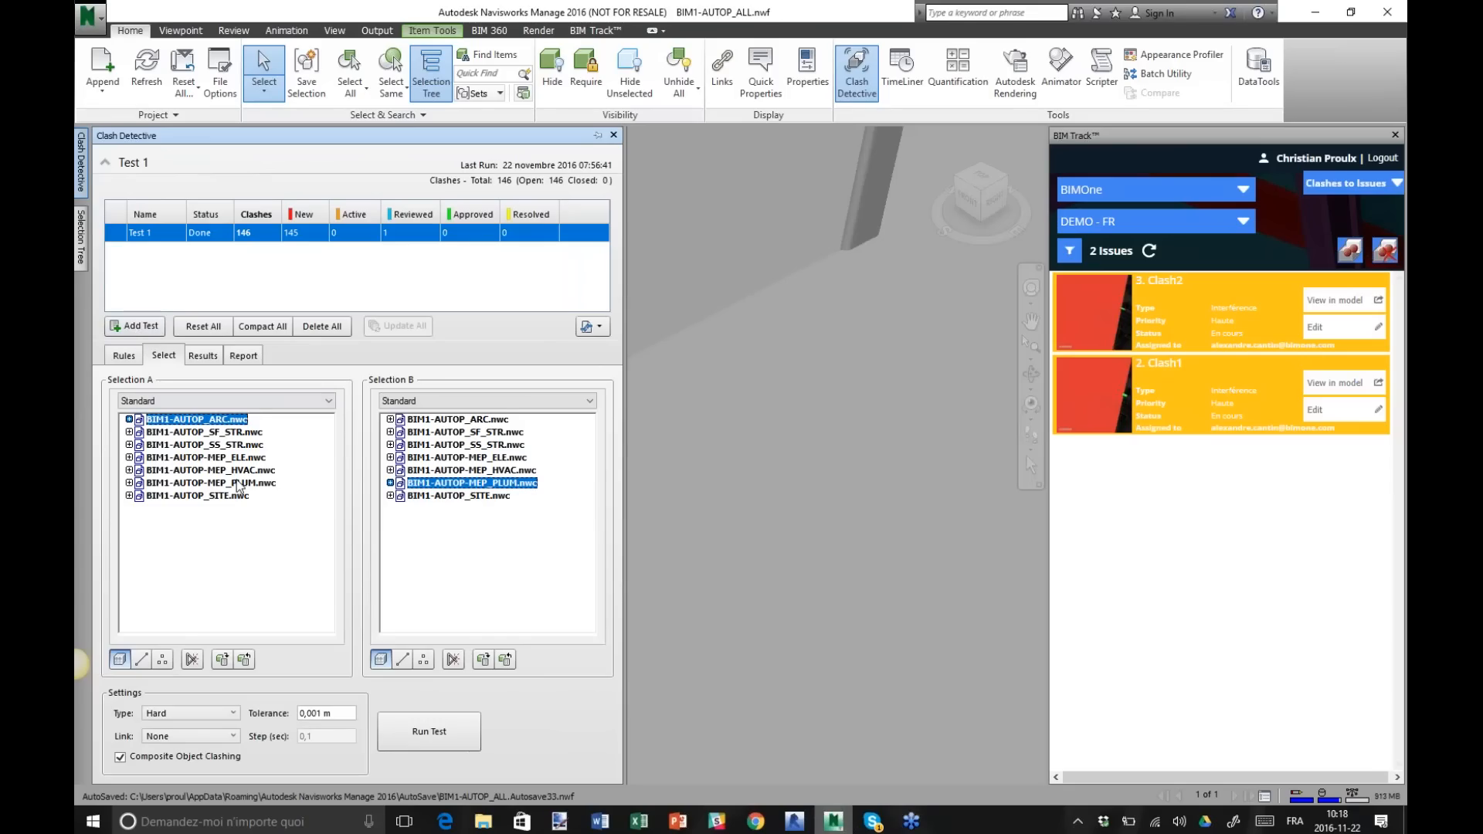
Choose BIM1-AUTOP-MEP_PLUM.nwc for Selection A and BIM1-AUTOP_SS_STR.nwc for Selection B, and clear Selection A again.
click(238, 483)
click(473, 445)
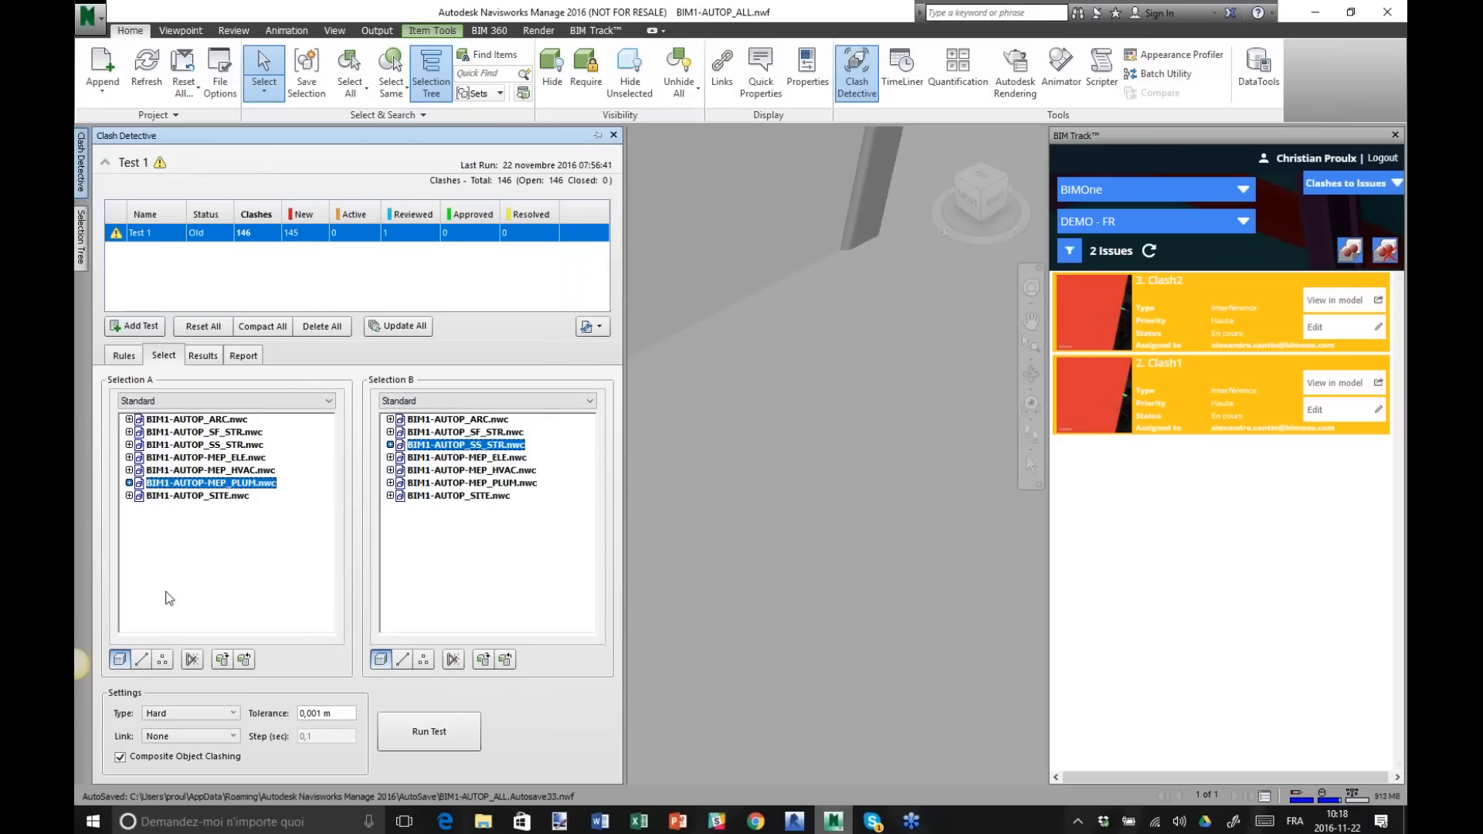
click(225, 592)
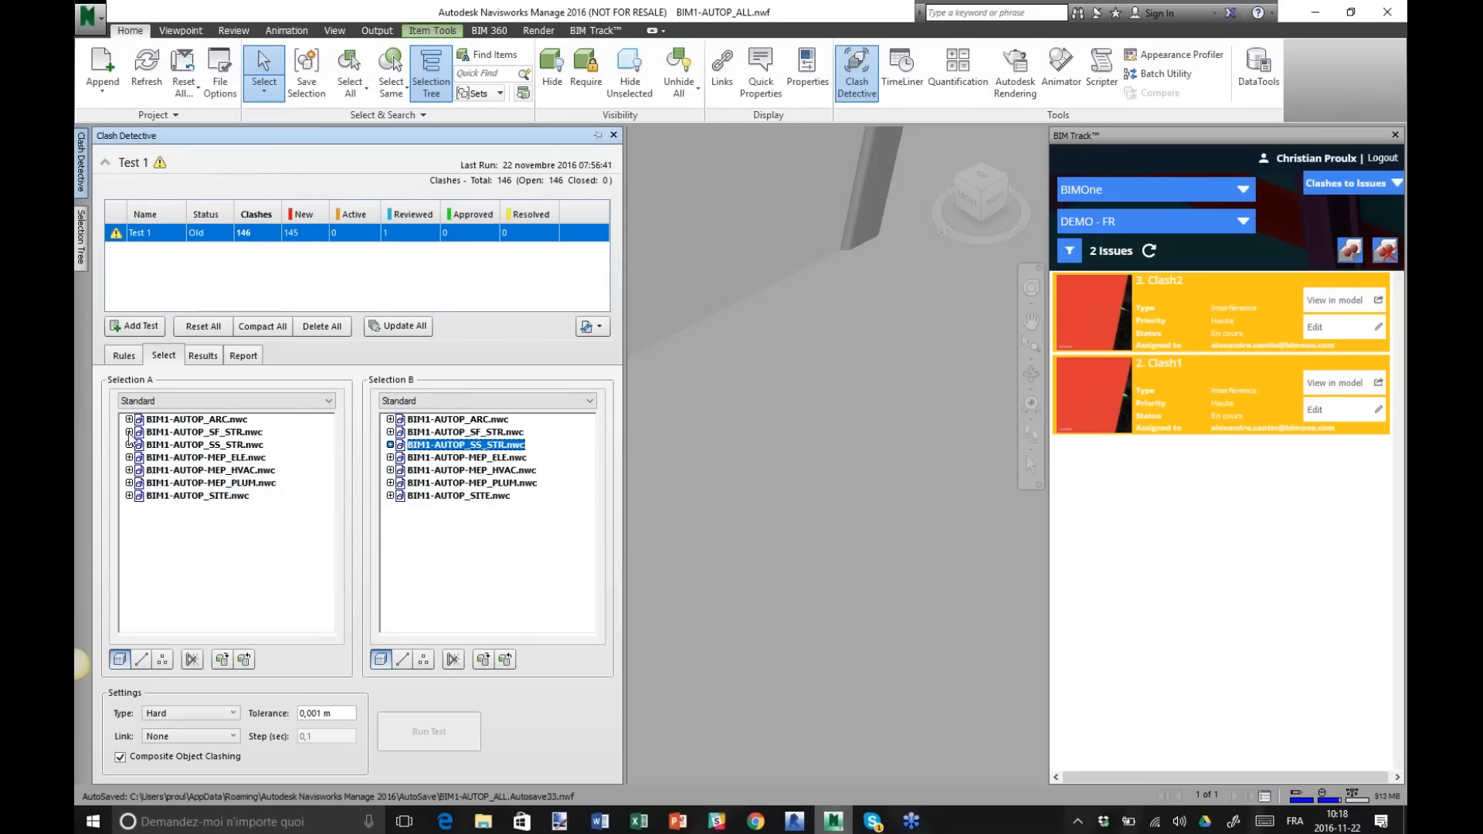
Examine the levels inside BIM1-AUTOP_SF_STR.nwc in the Selection A tree and collapse the file again.
click(129, 432)
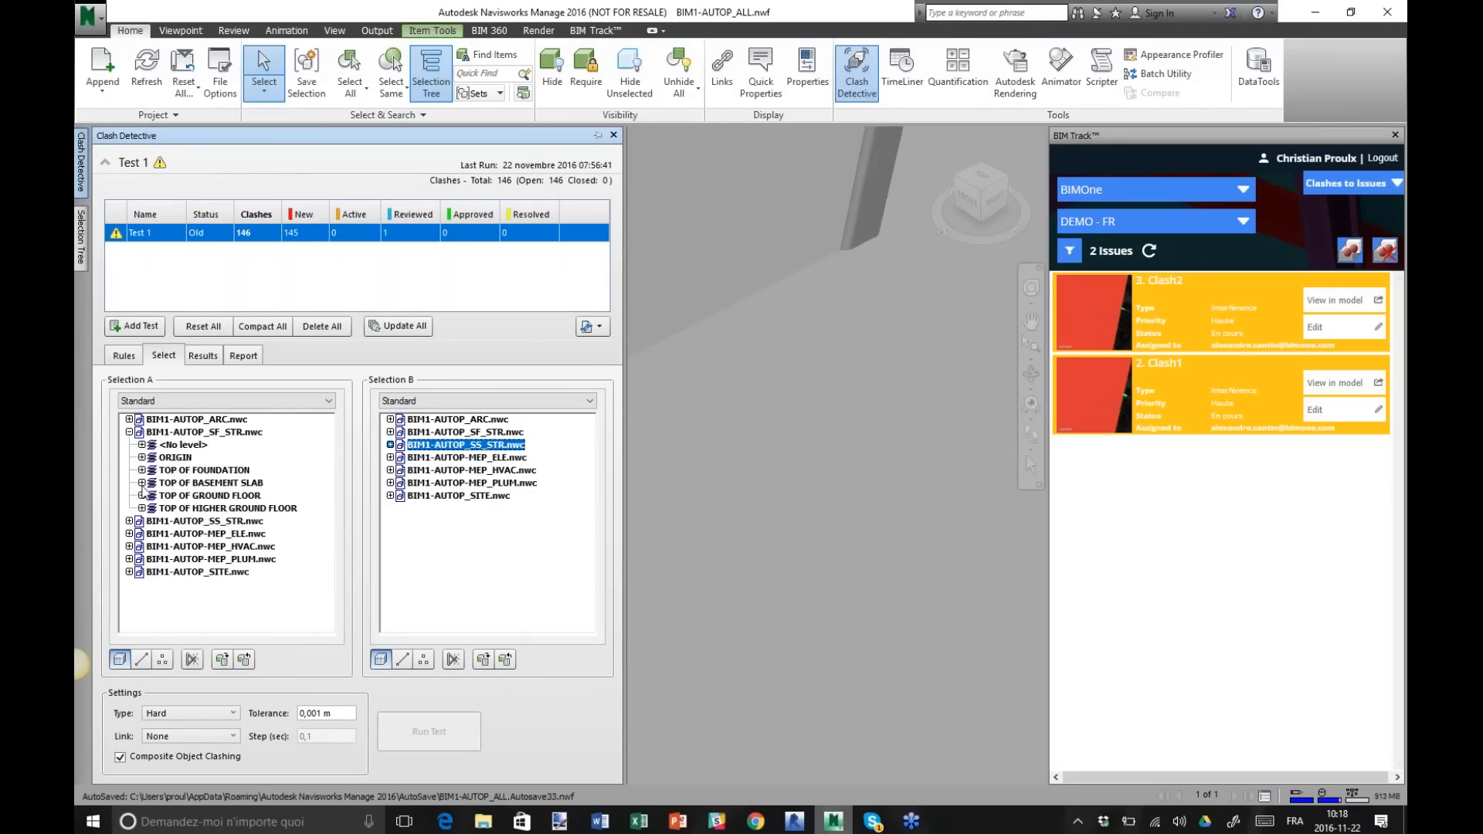
click(142, 483)
click(142, 482)
click(129, 433)
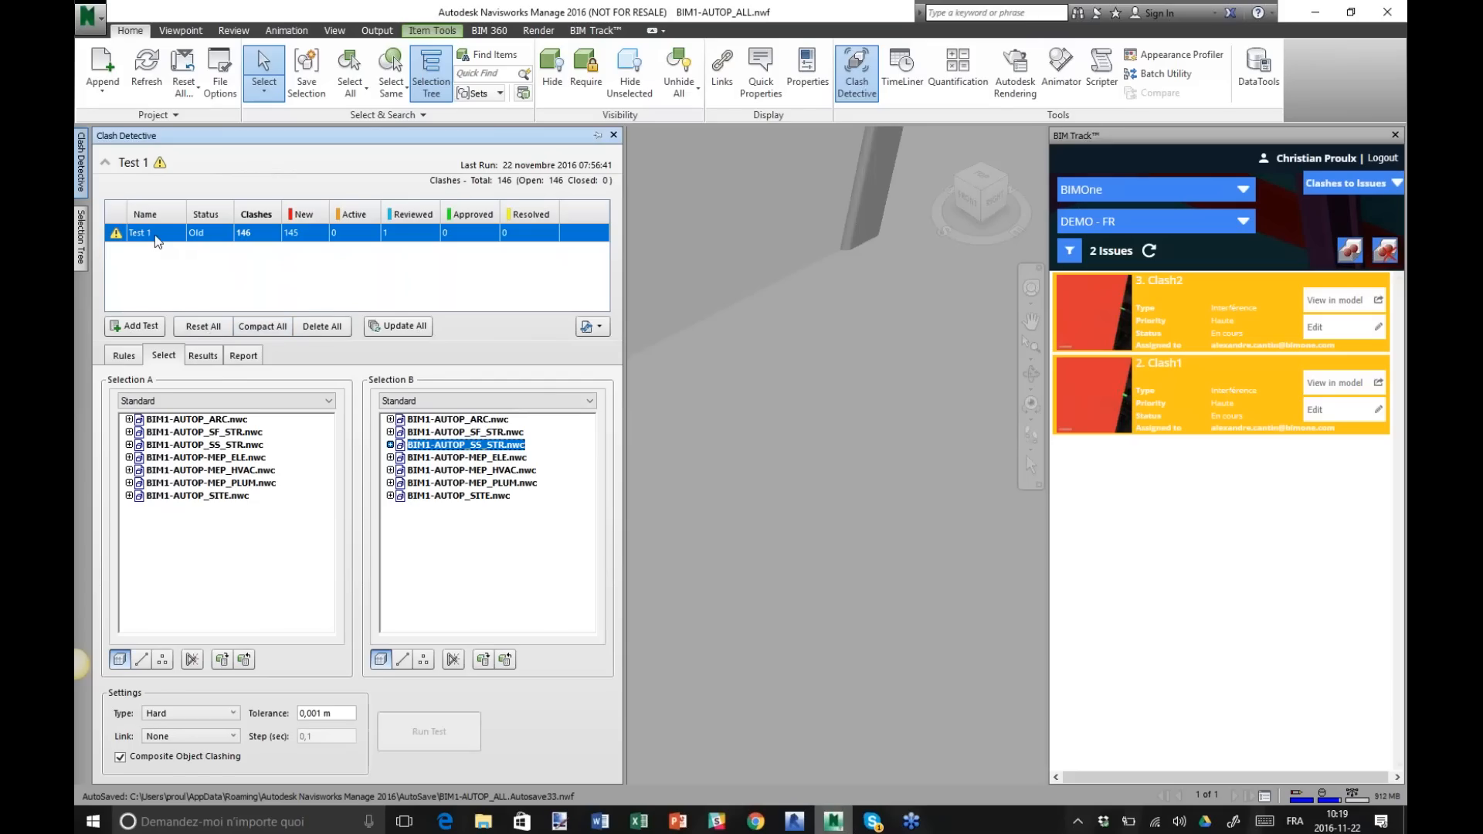
Review Test 1's report settings and look through its full list of clash results.
click(238, 357)
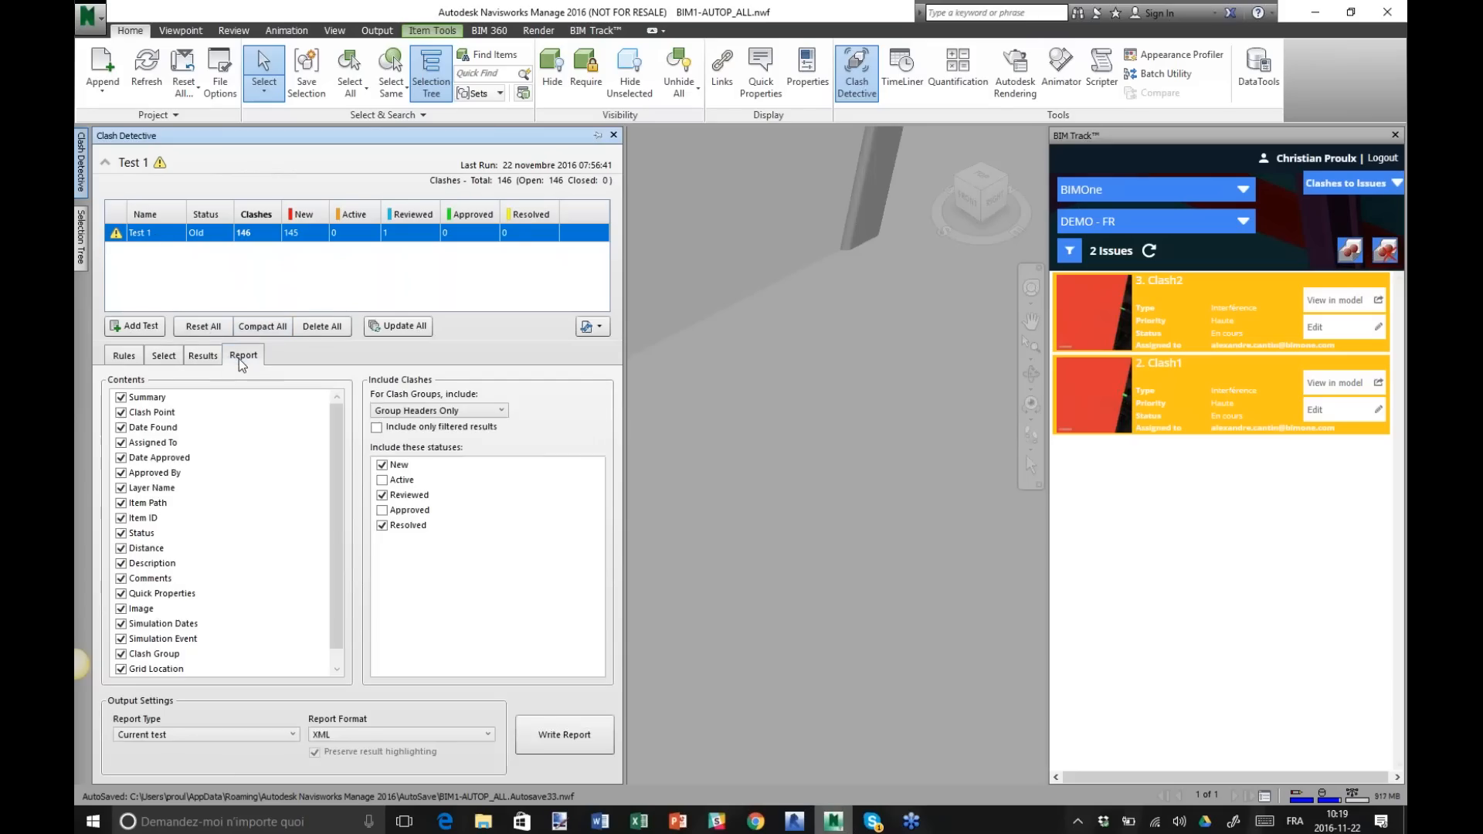
click(209, 357)
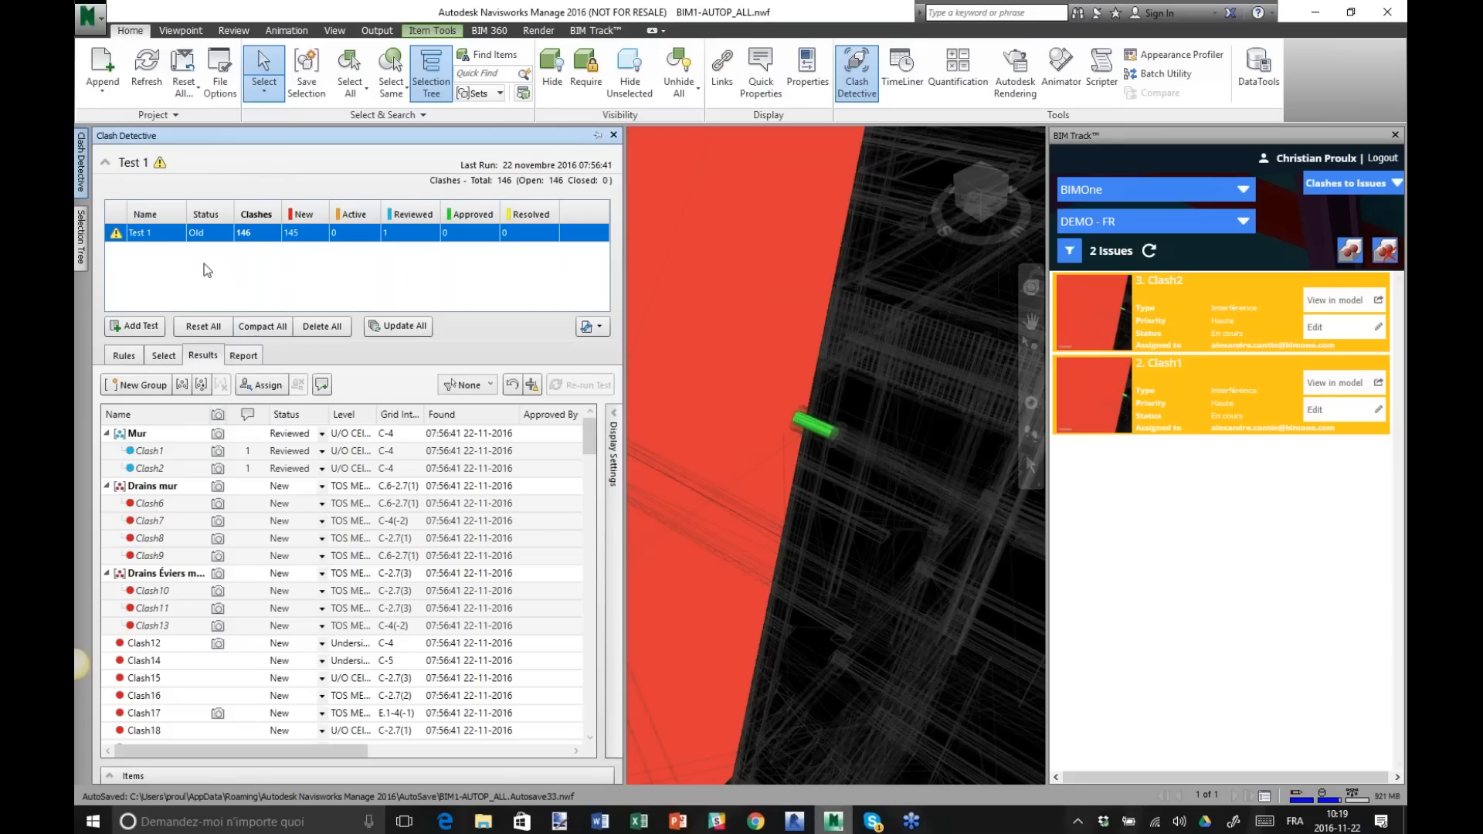
click(398, 326)
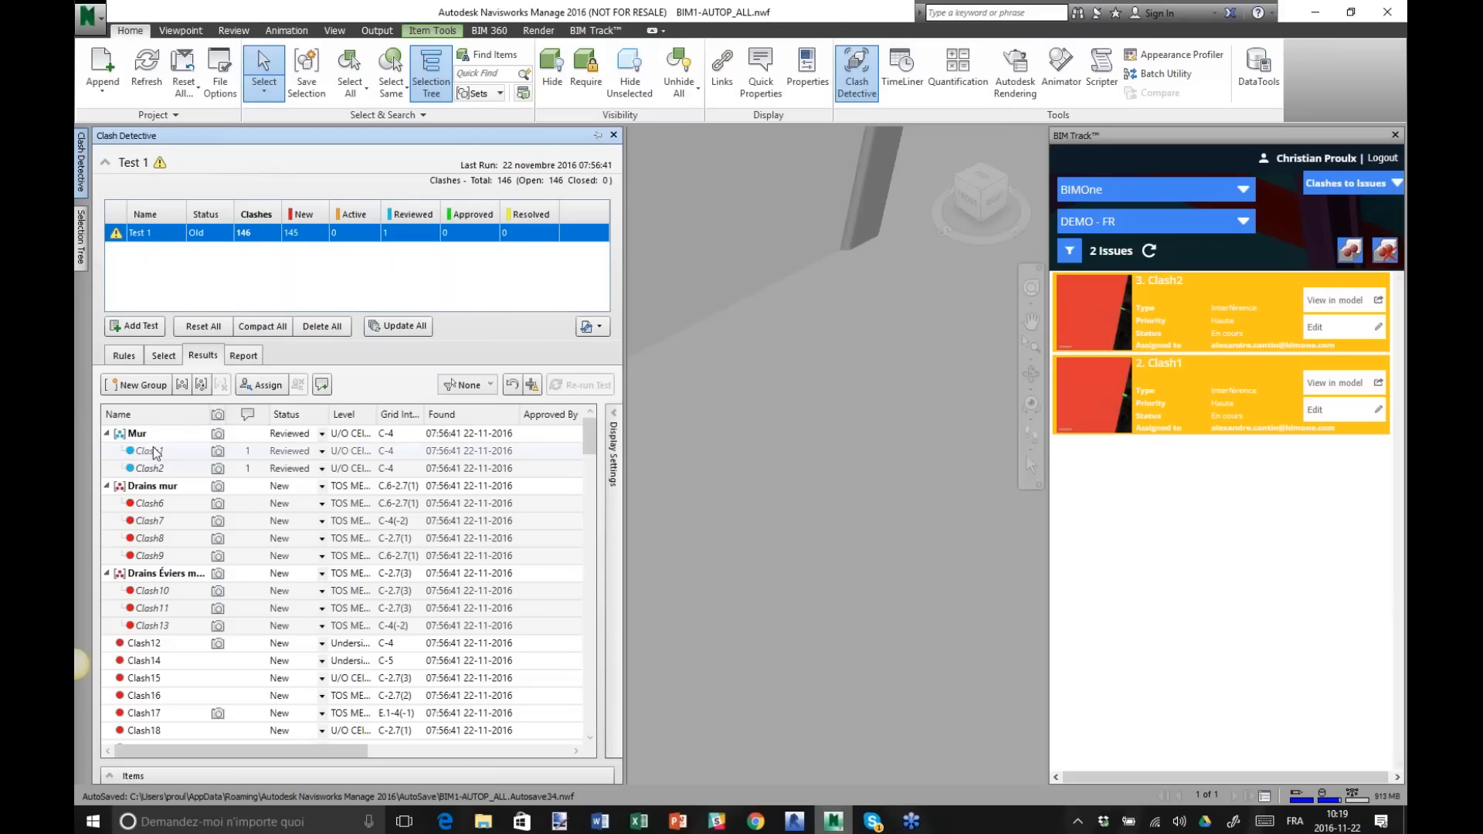
scroll(161, 502, down, 9)
scroll(166, 504, down, 20)
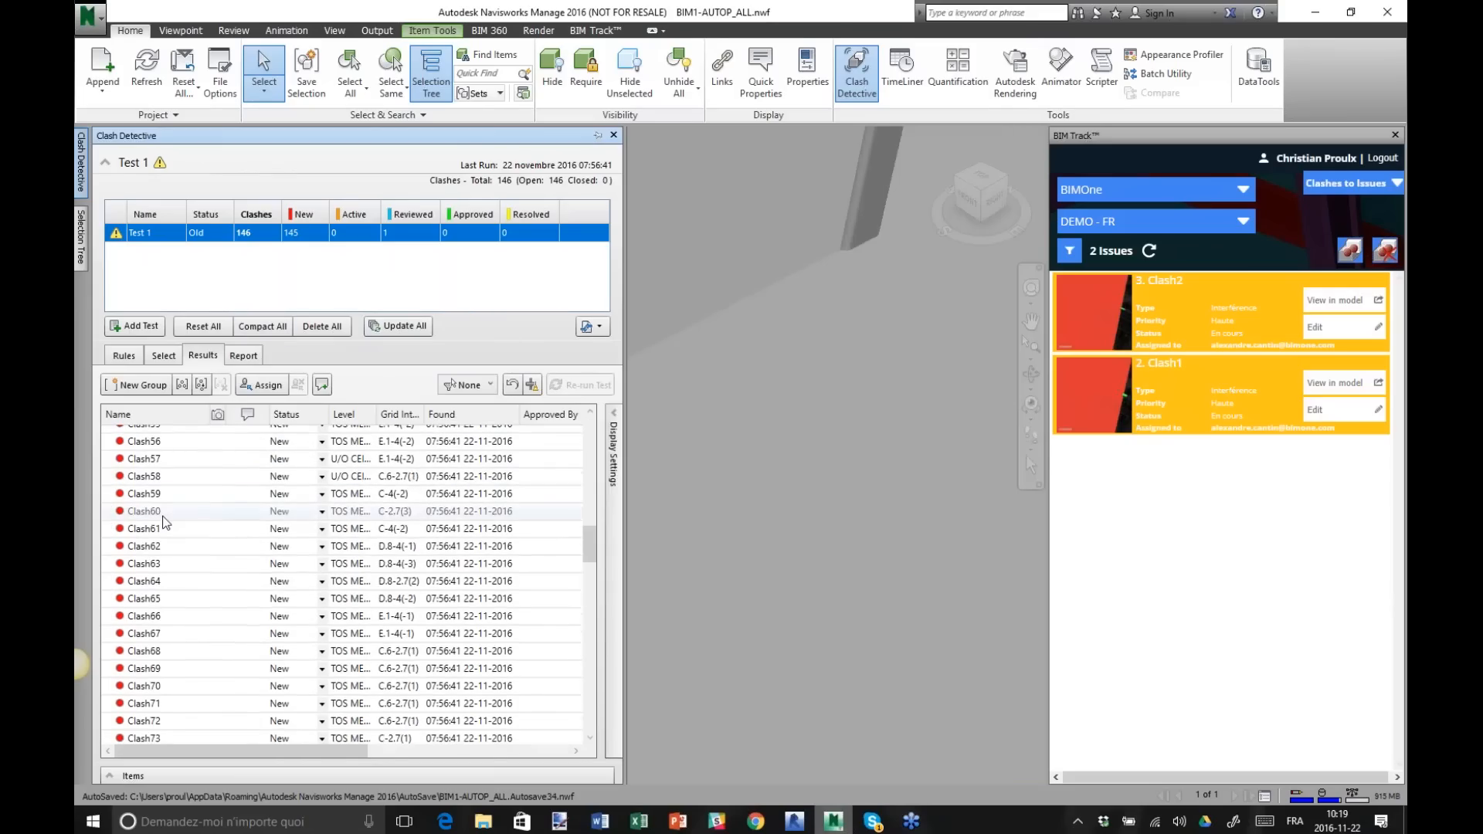
scroll(177, 510, up, 20)
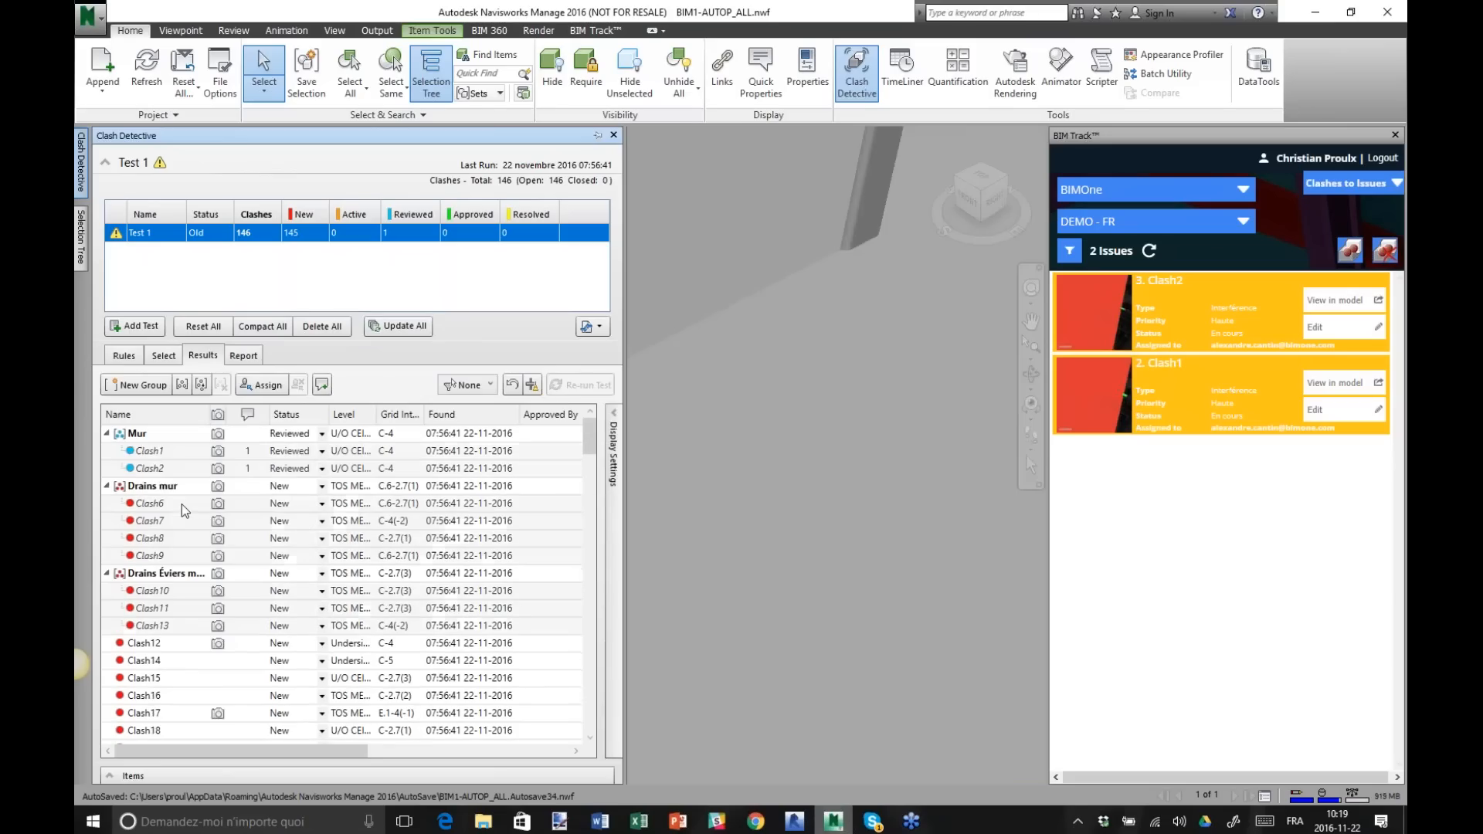
Inspect the Mur, Drains mur and Drains Éviers clash groups in the model view.
click(140, 435)
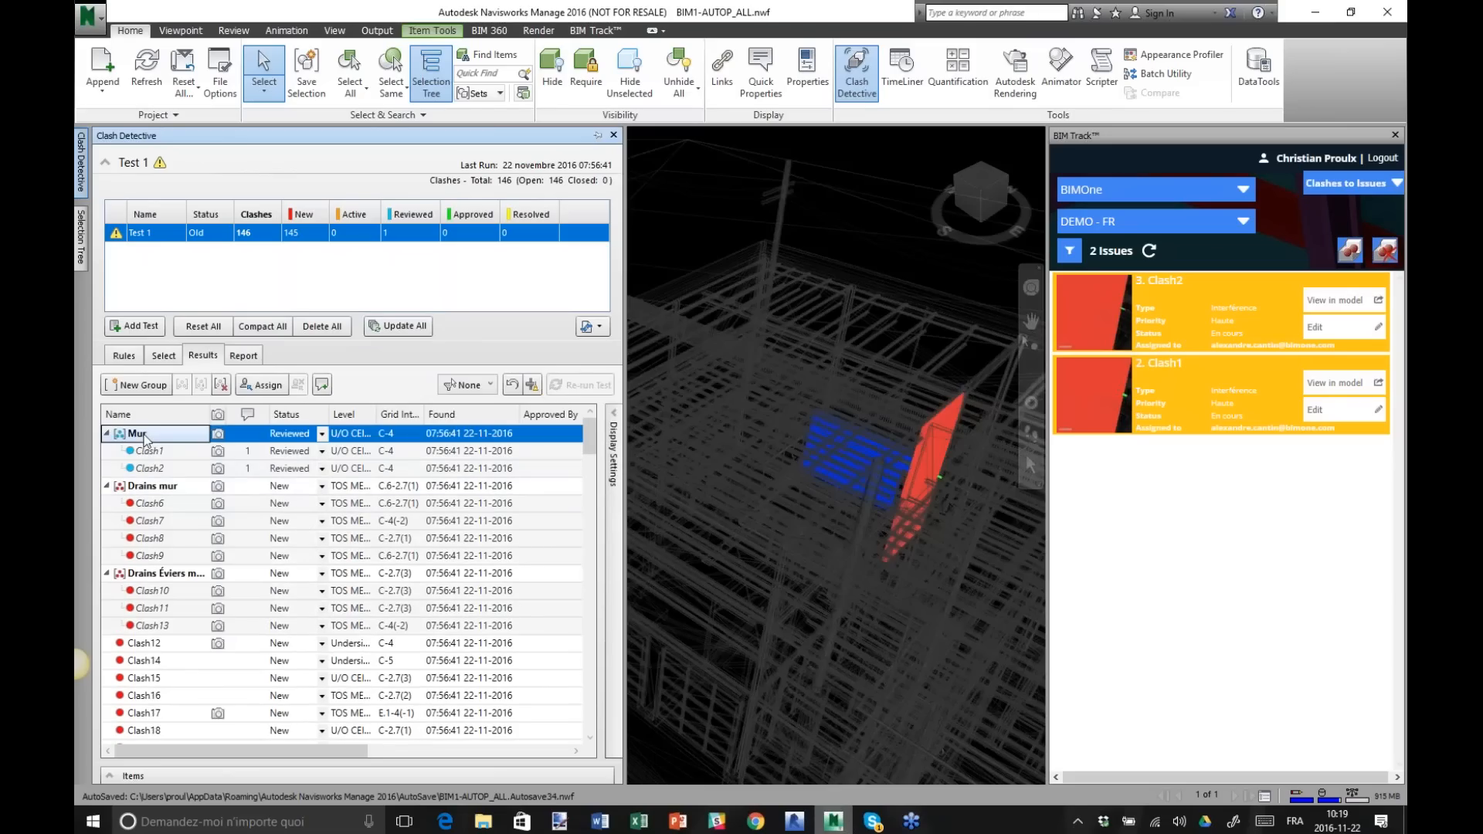
click(158, 486)
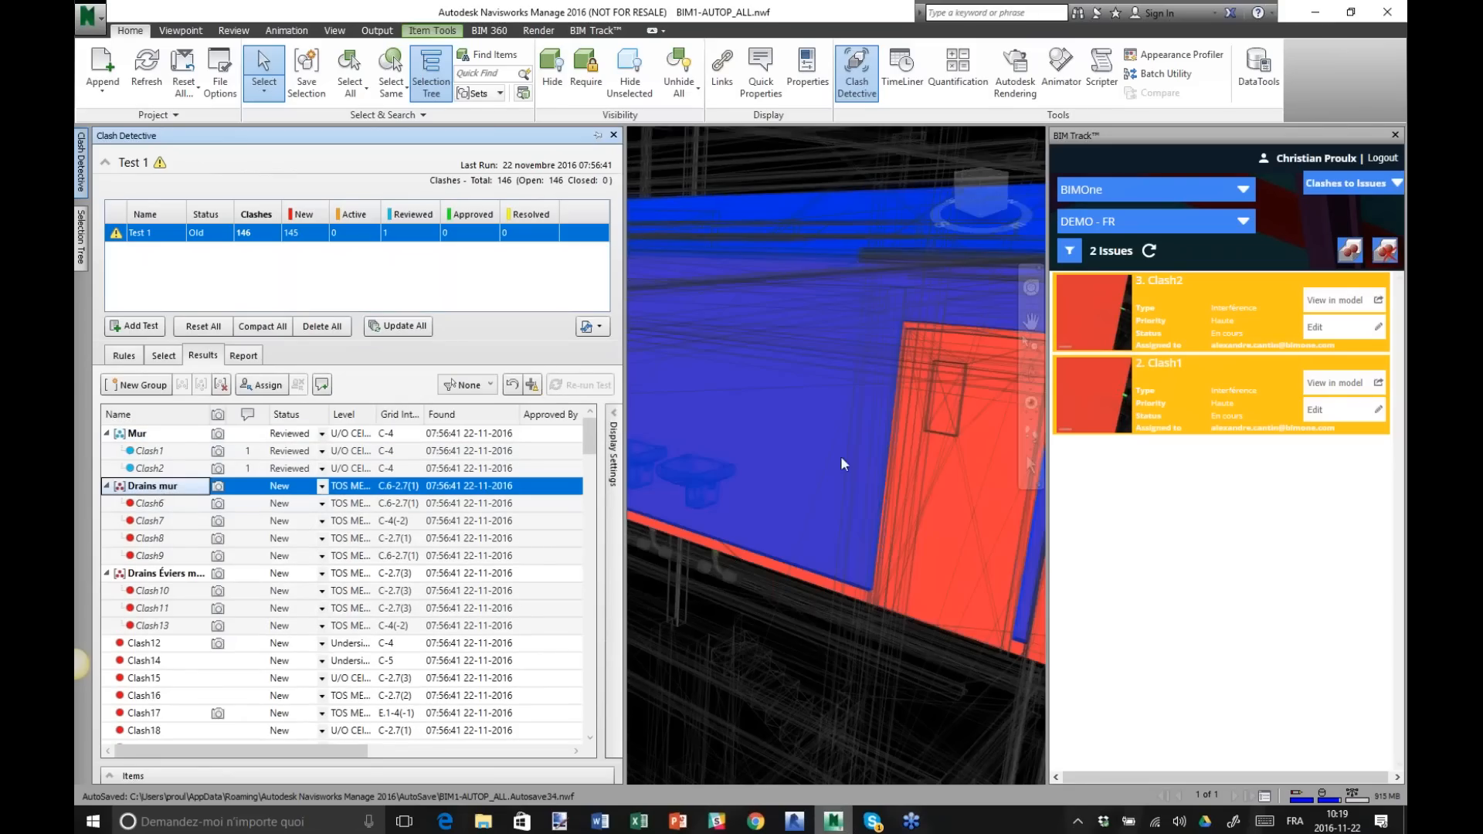
scroll(849, 463, down, 6)
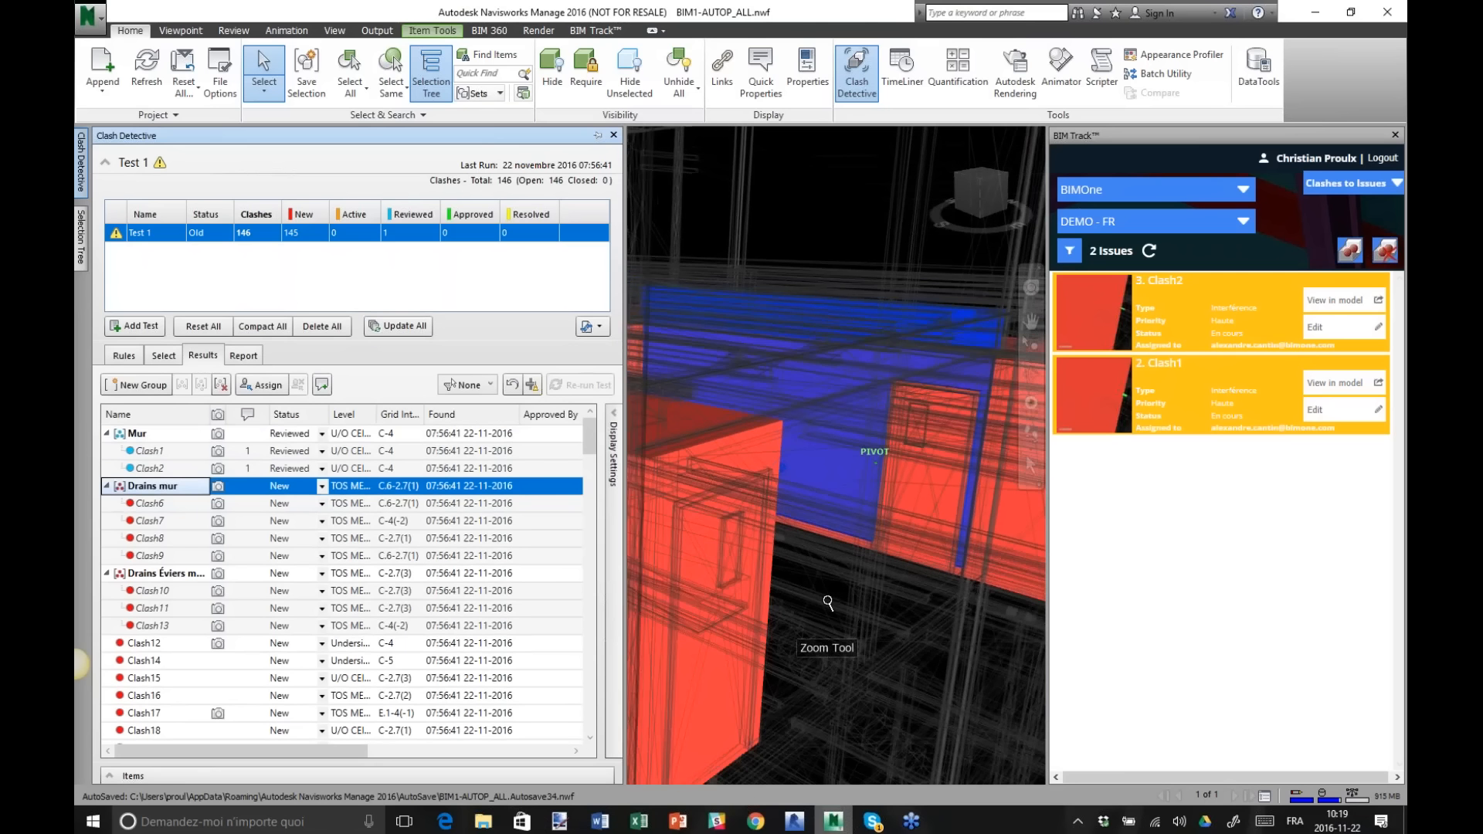
mouse_move(830, 506)
shift+middle_down()
mouse_move(706, 589)
mouse_move(842, 692)
mouse_move(826, 668)
shift+middle_up()
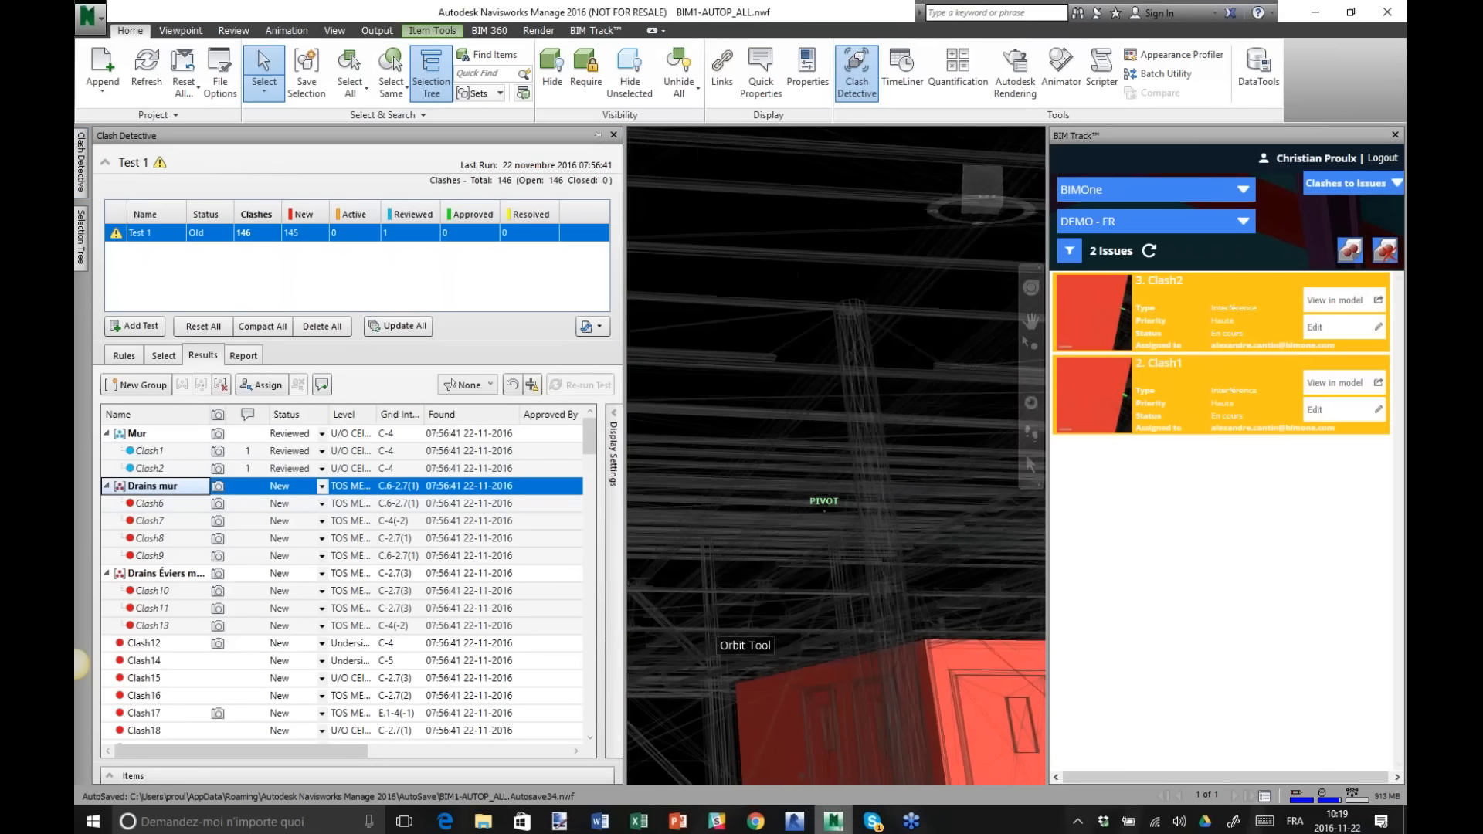
click(179, 573)
scroll(934, 463, down, 8)
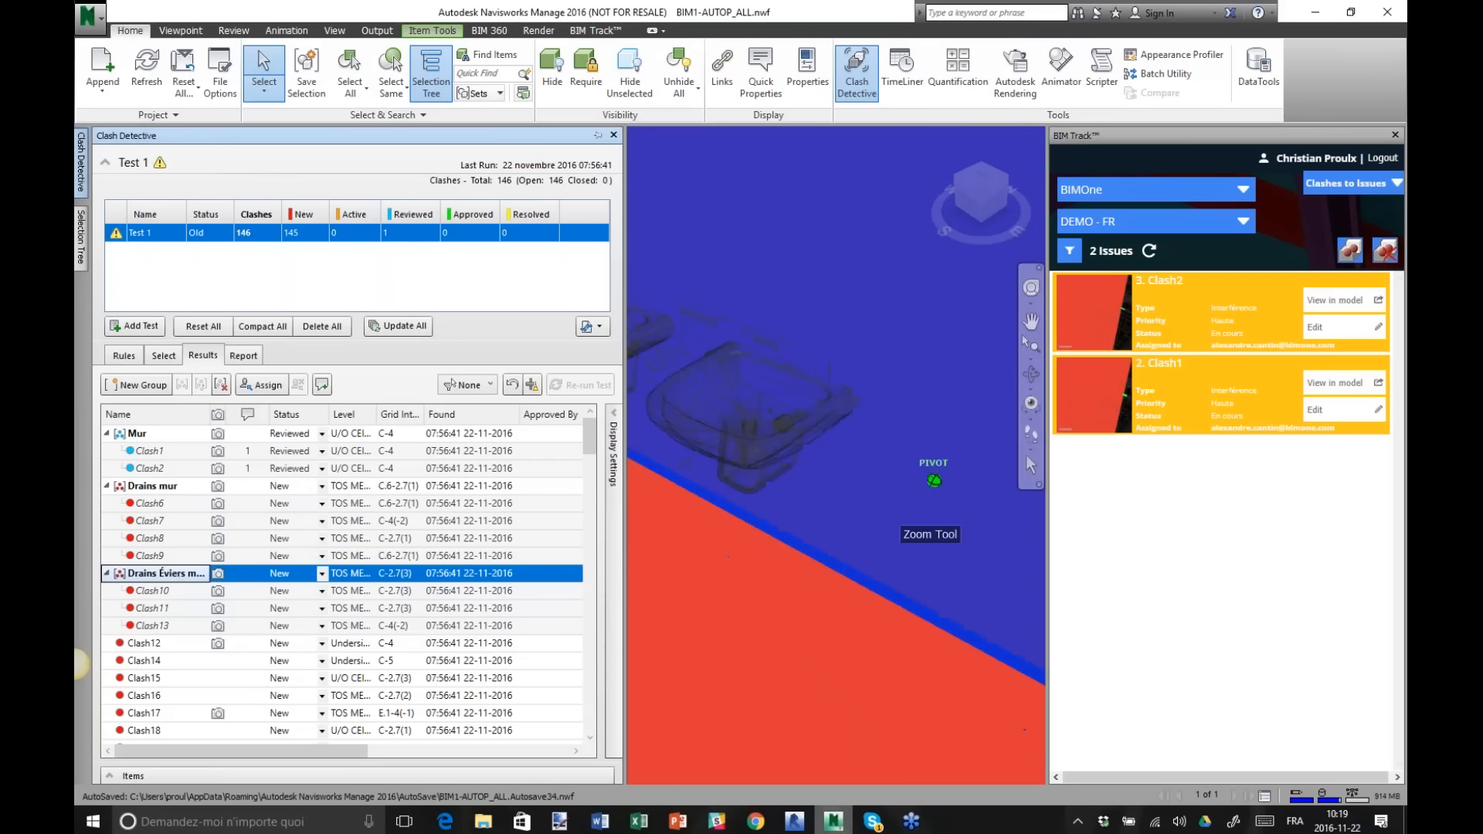
mouse_move(882, 564)
shift+middle_down()
mouse_move(672, 606)
mouse_move(471, 558)
shift+middle_up()
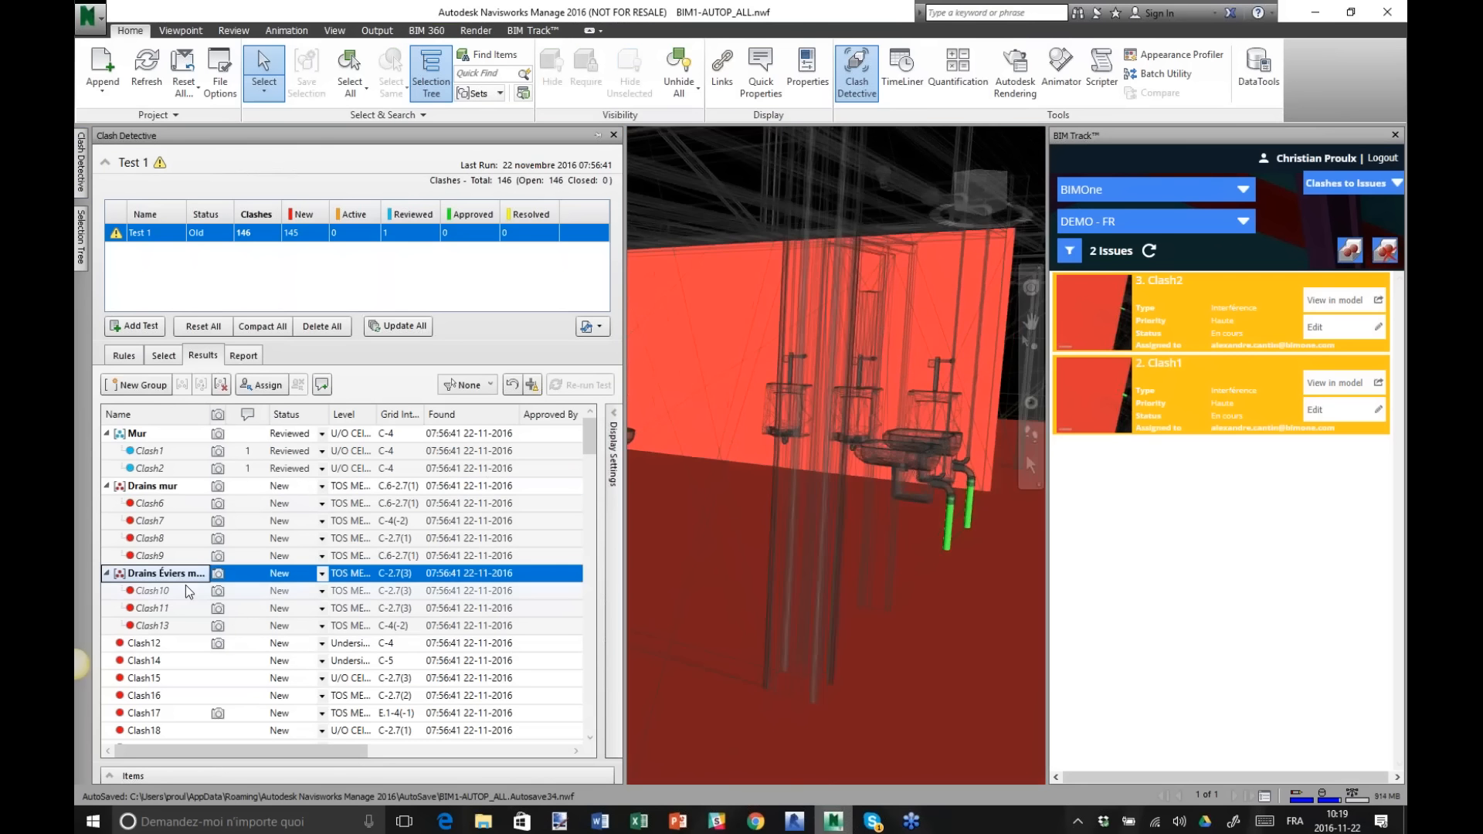
Inspect Clash10, Clash11 and Clash13 one by one and return to their parent group.
click(165, 592)
click(161, 608)
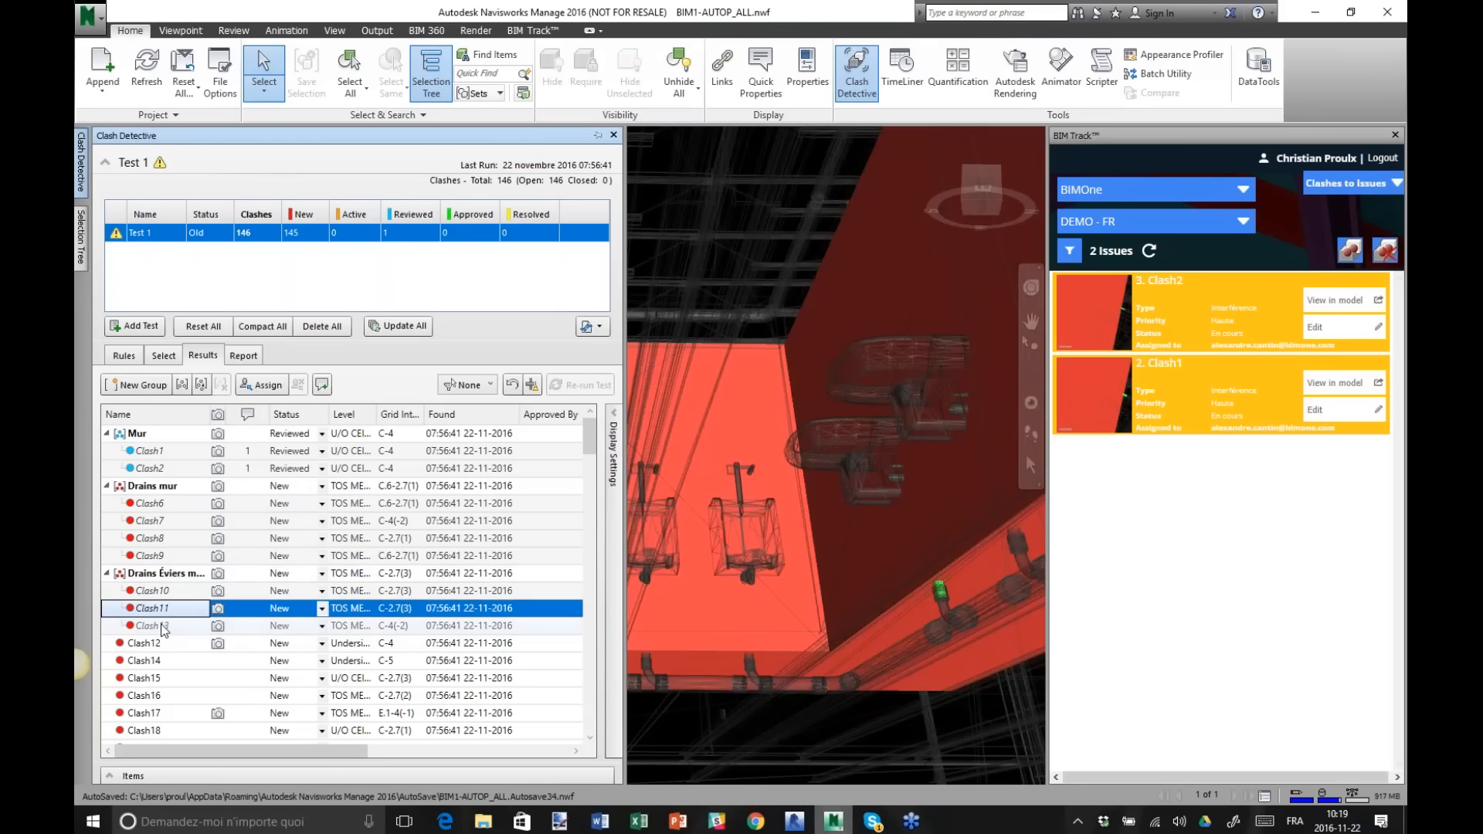
click(159, 626)
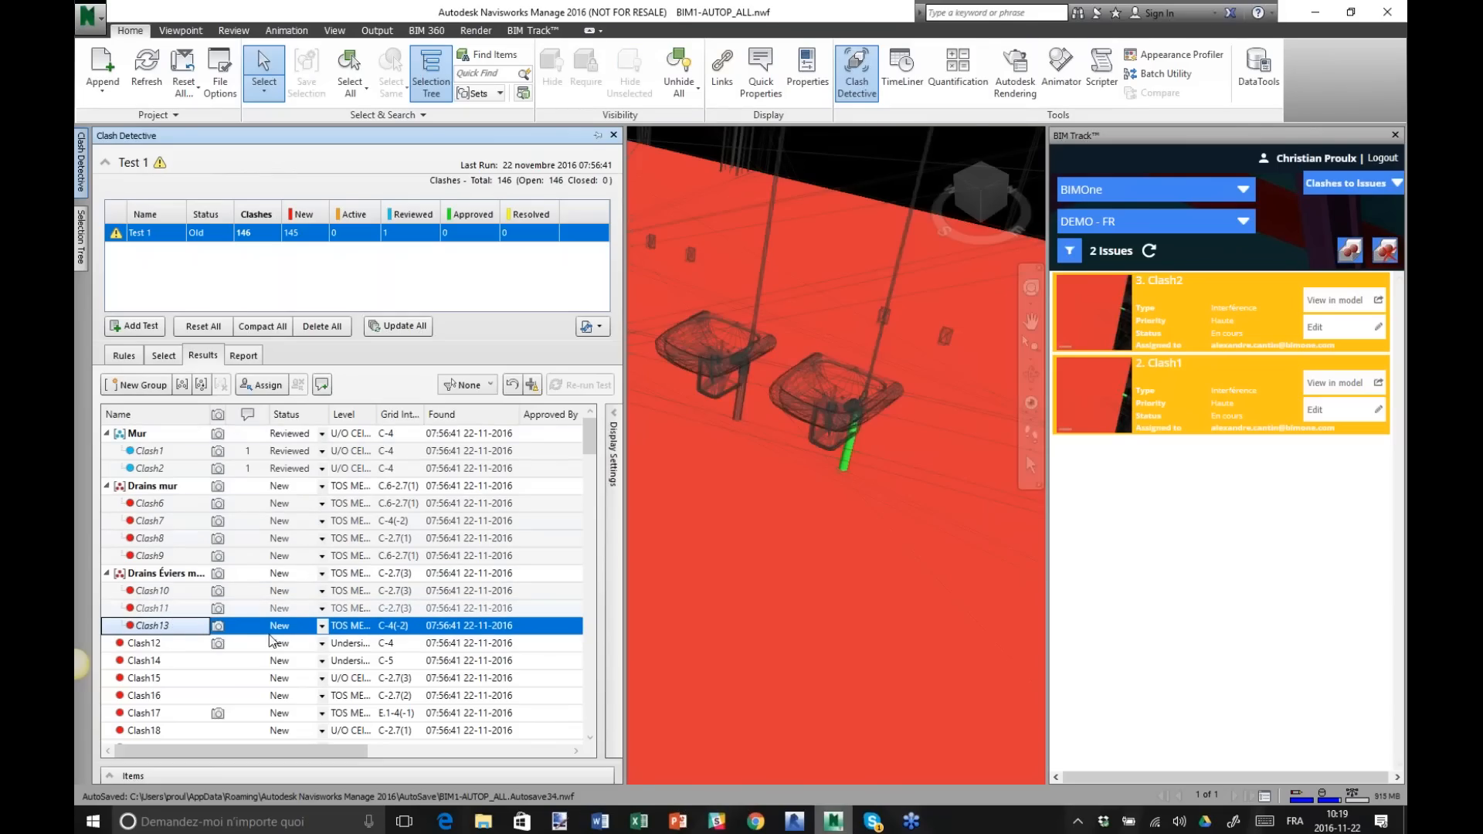
click(147, 578)
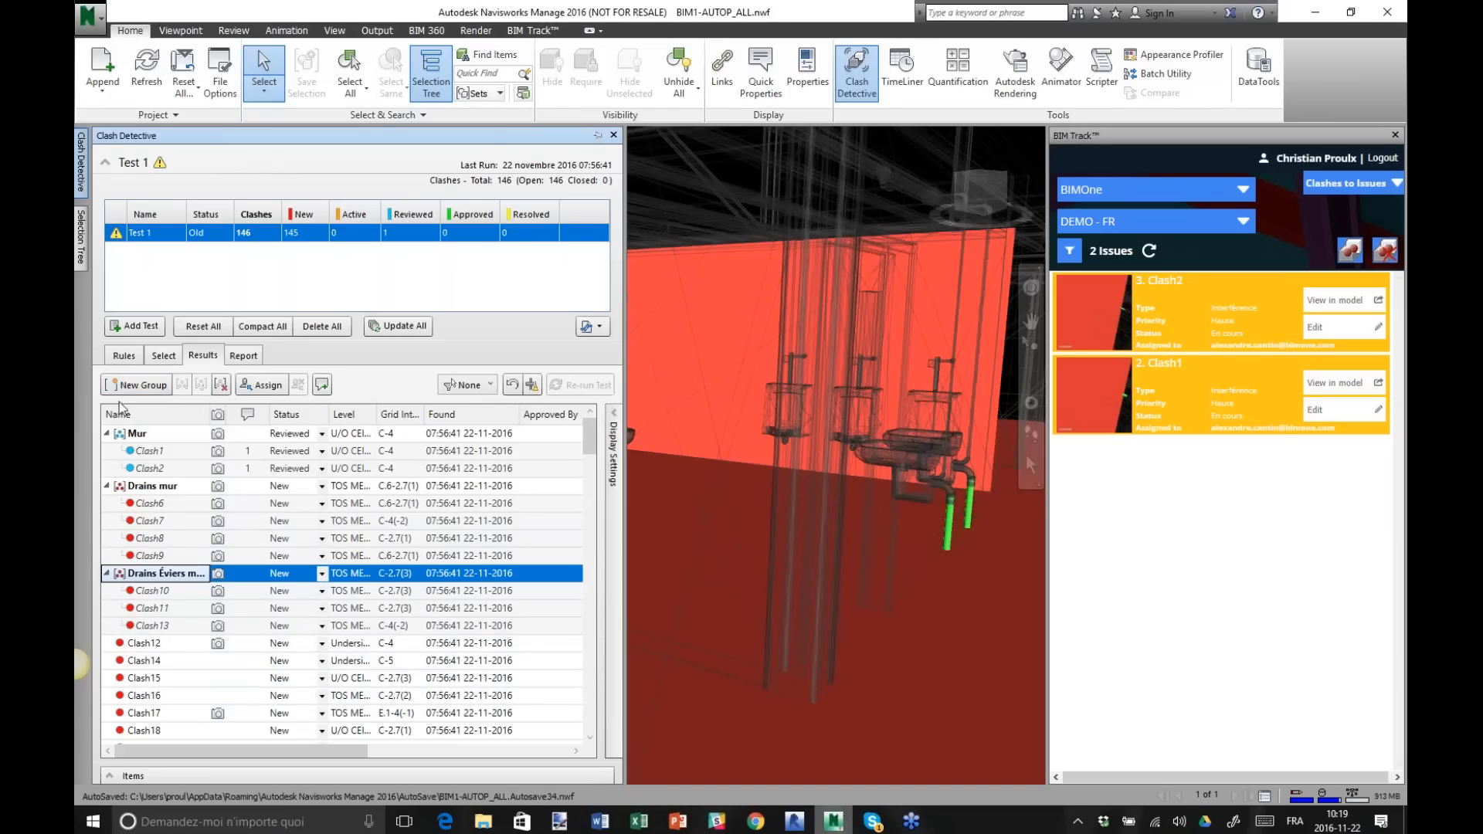
Try to group Clash14 through Clash17 in the results list.
click(164, 662)
shift+click(148, 709)
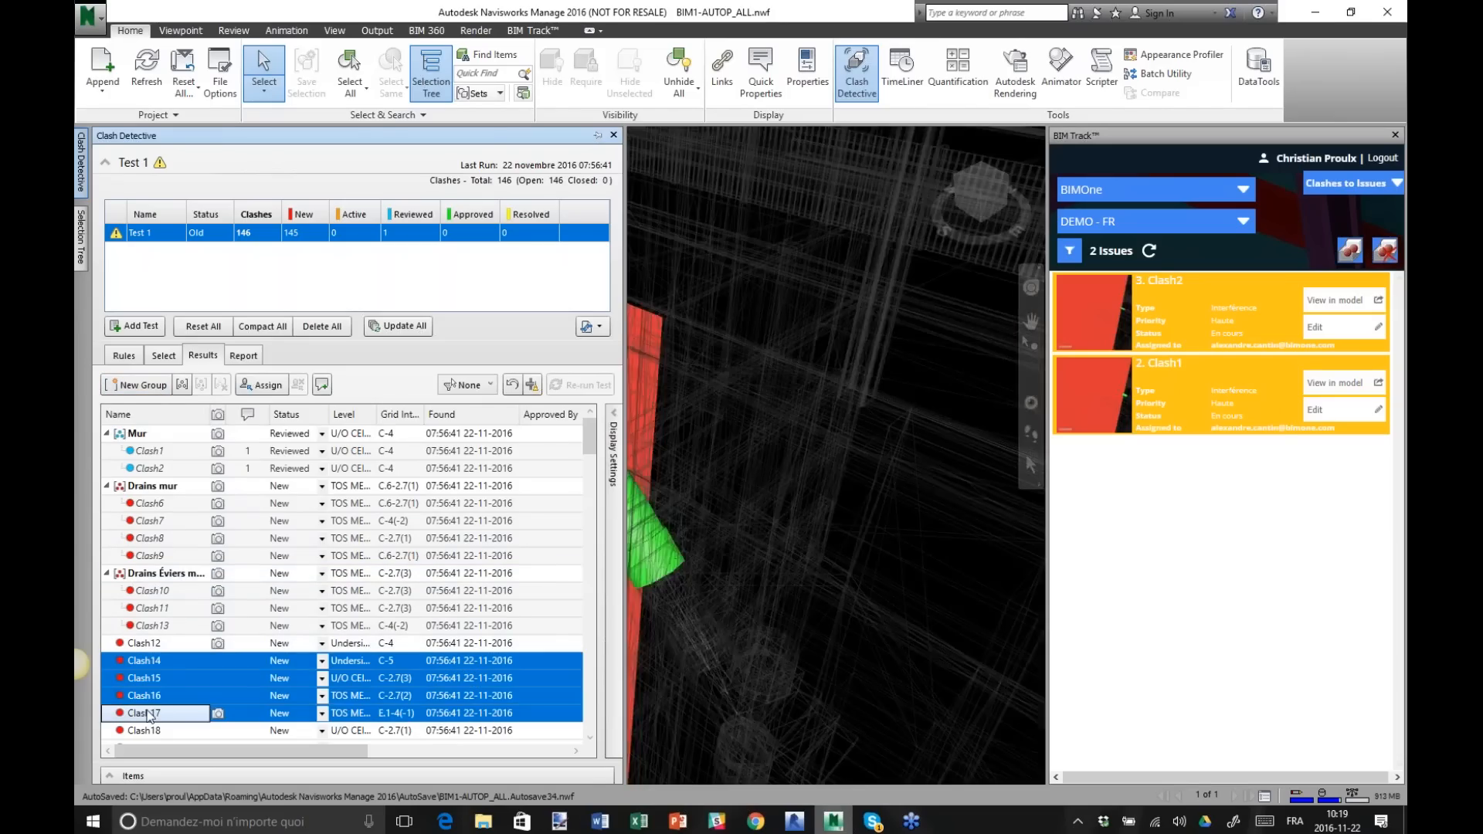
right_click(146, 706)
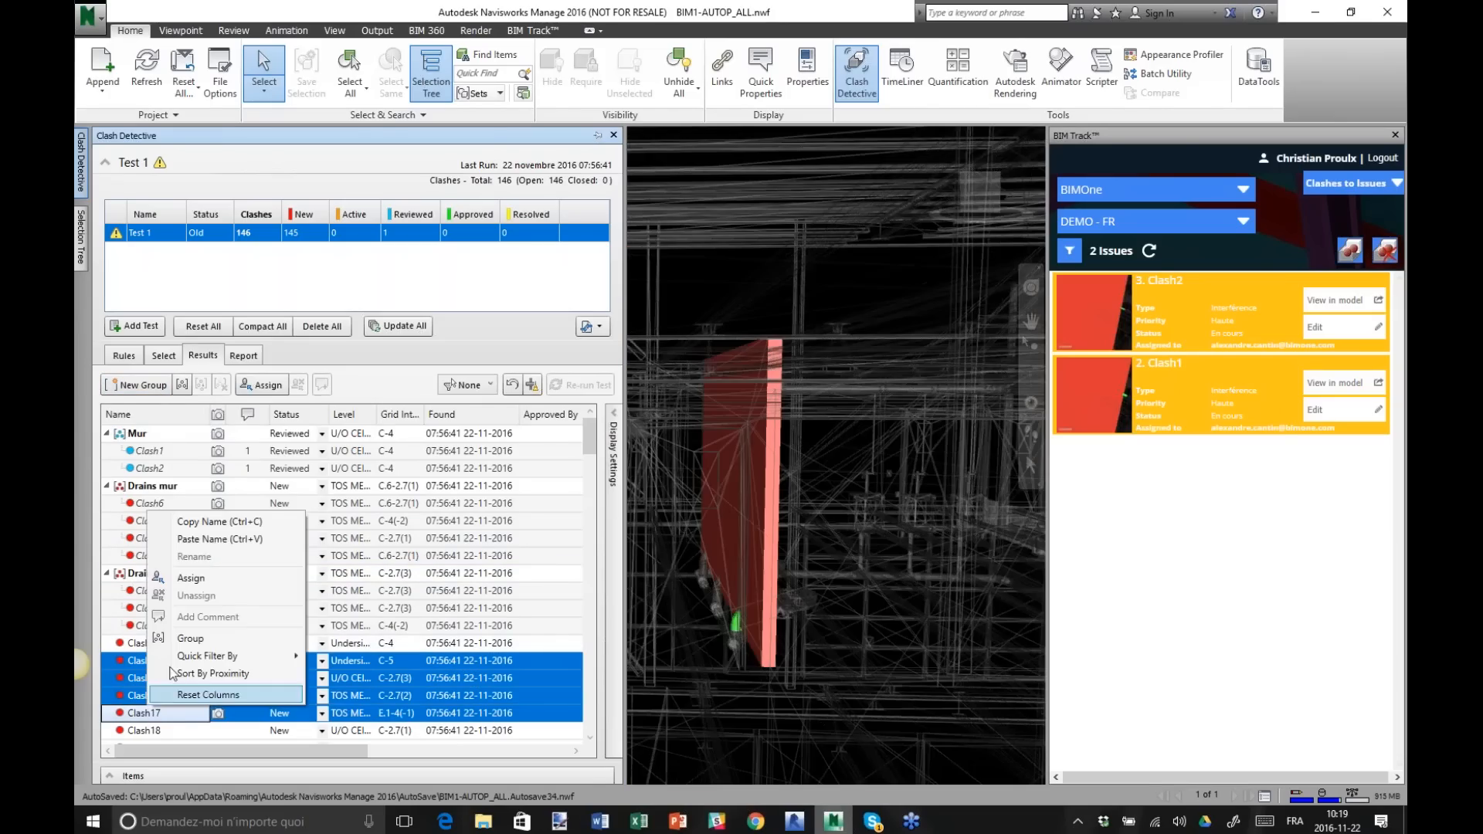
click(244, 638)
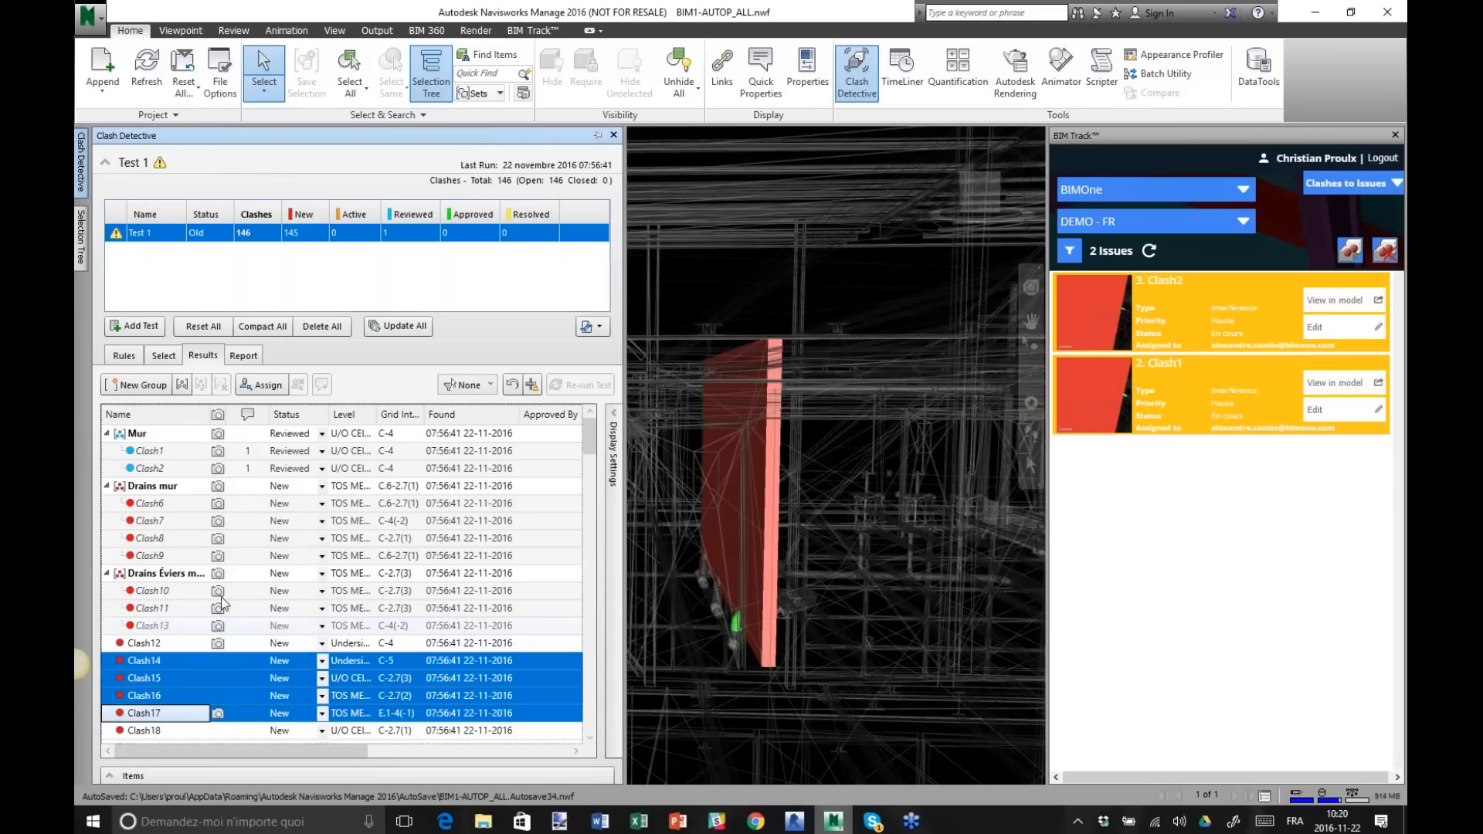
Set the Drains Éviers clash group's status to Reviewed and the Mur group's status to Approved.
click(167, 575)
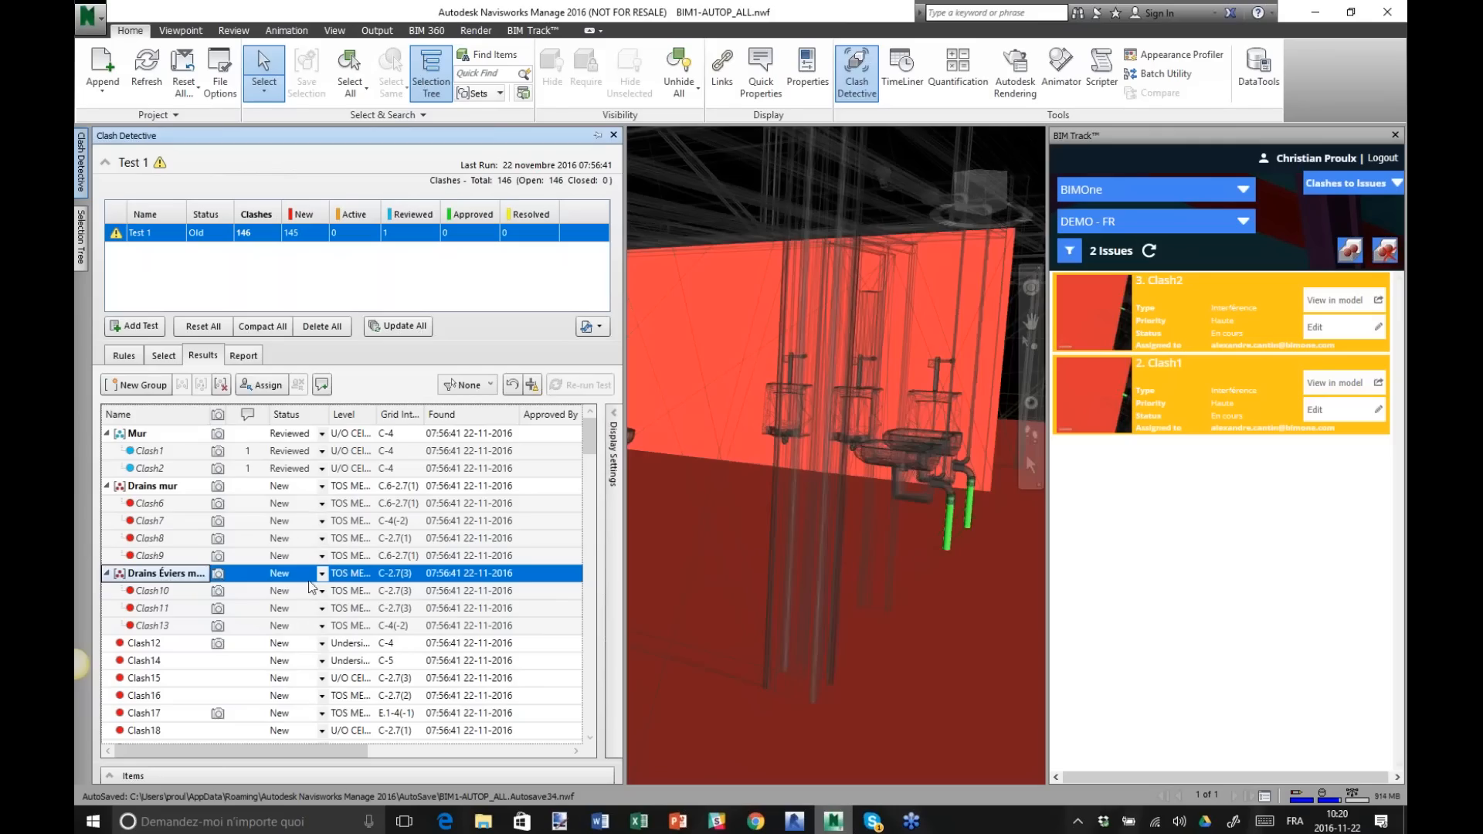
click(321, 574)
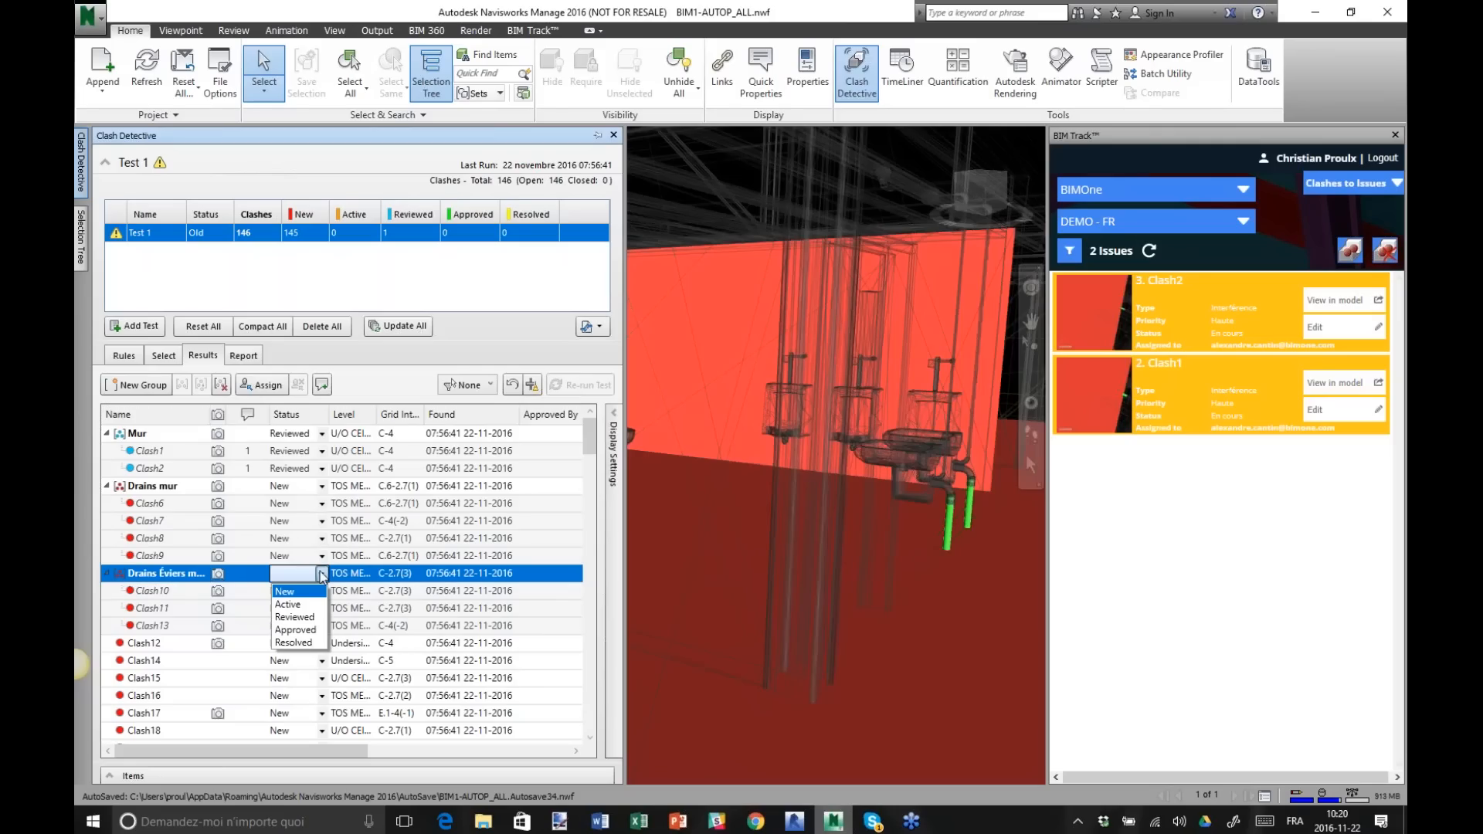
click(303, 618)
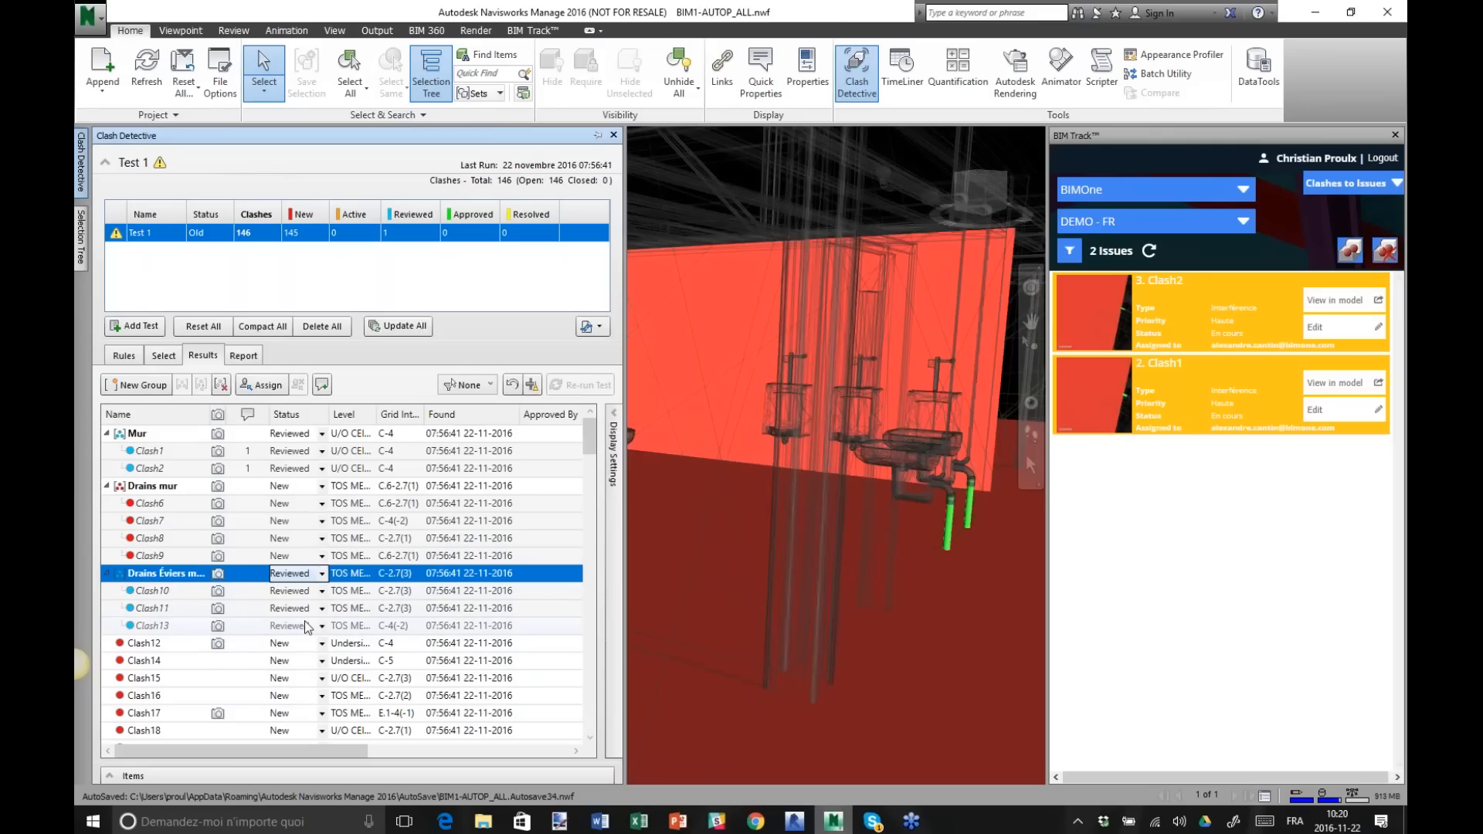
click(321, 433)
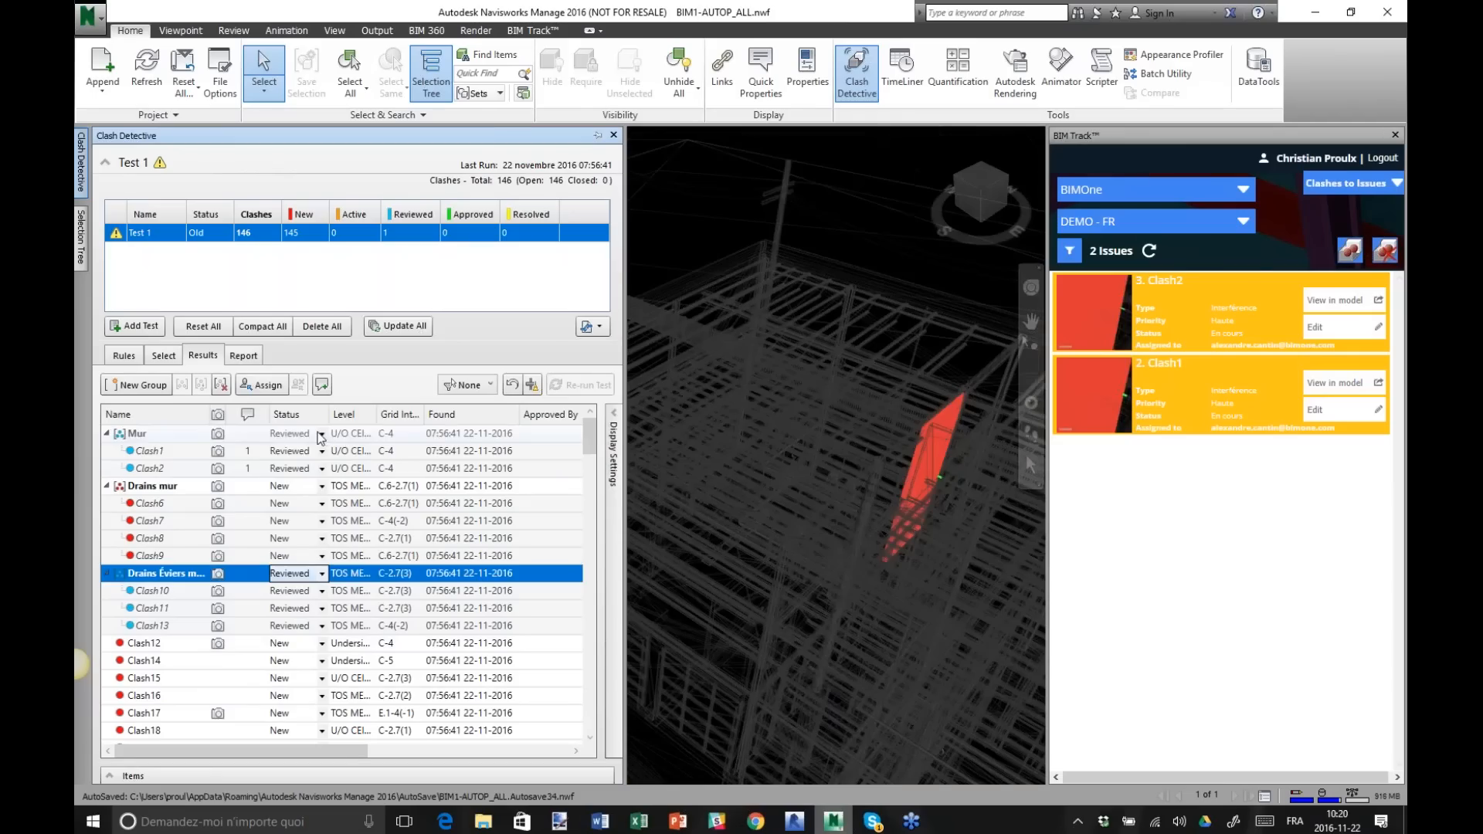
click(297, 489)
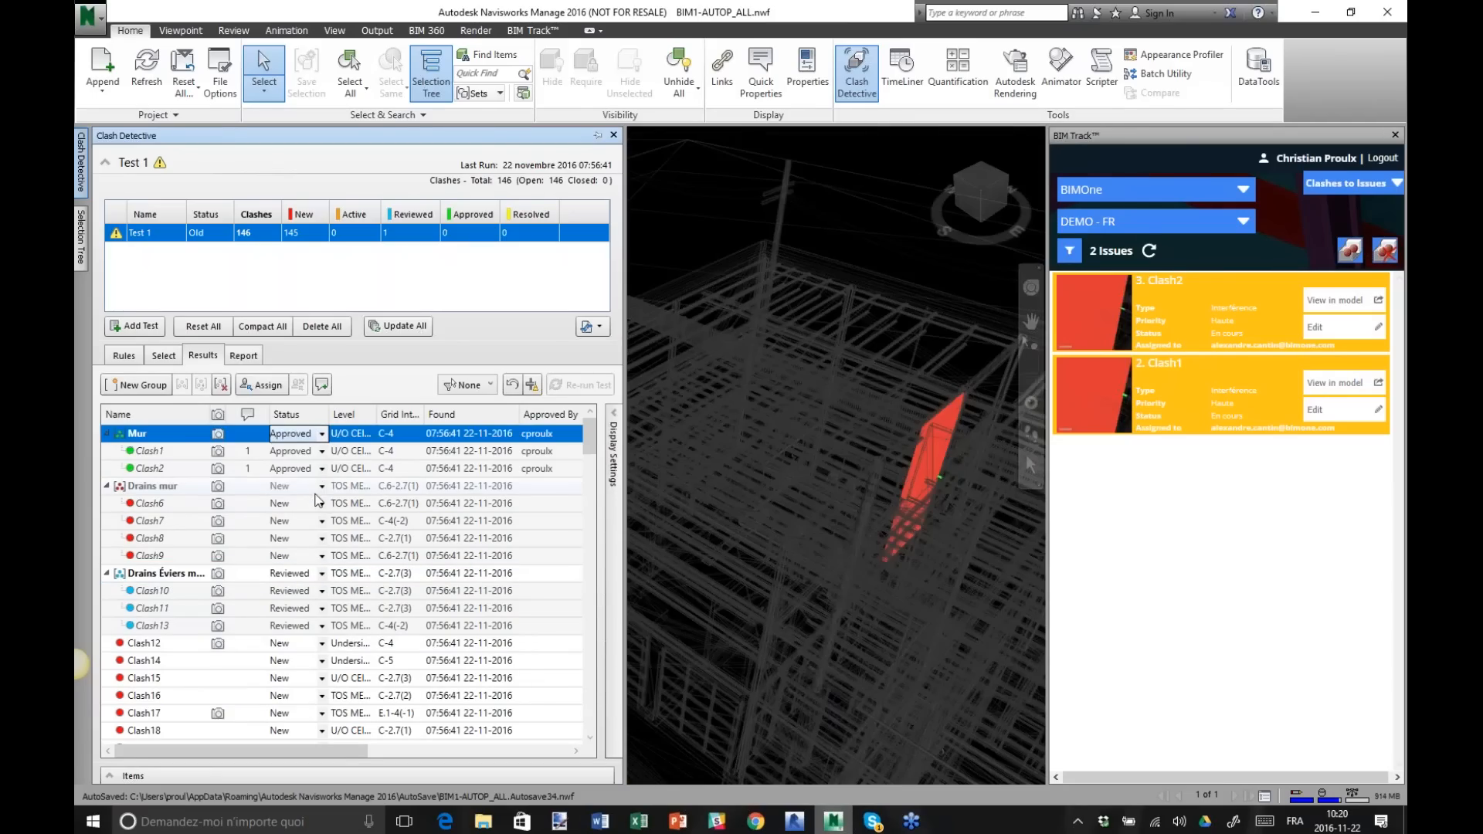
Compare the Drains Éviers group's overall view with the views of its individual clashes, Clash10, Clash11 and Clash13.
click(167, 573)
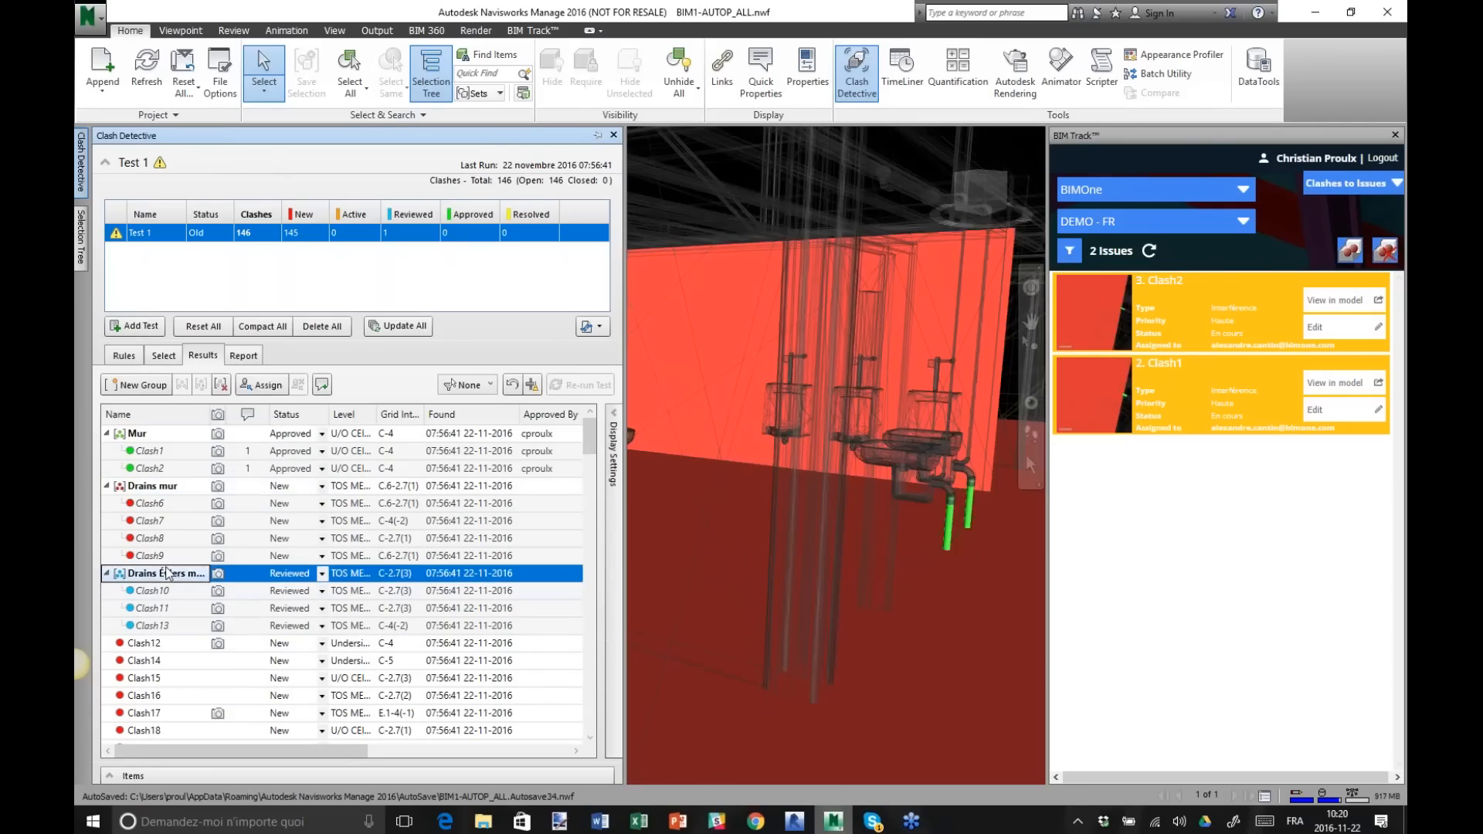
click(153, 591)
click(152, 608)
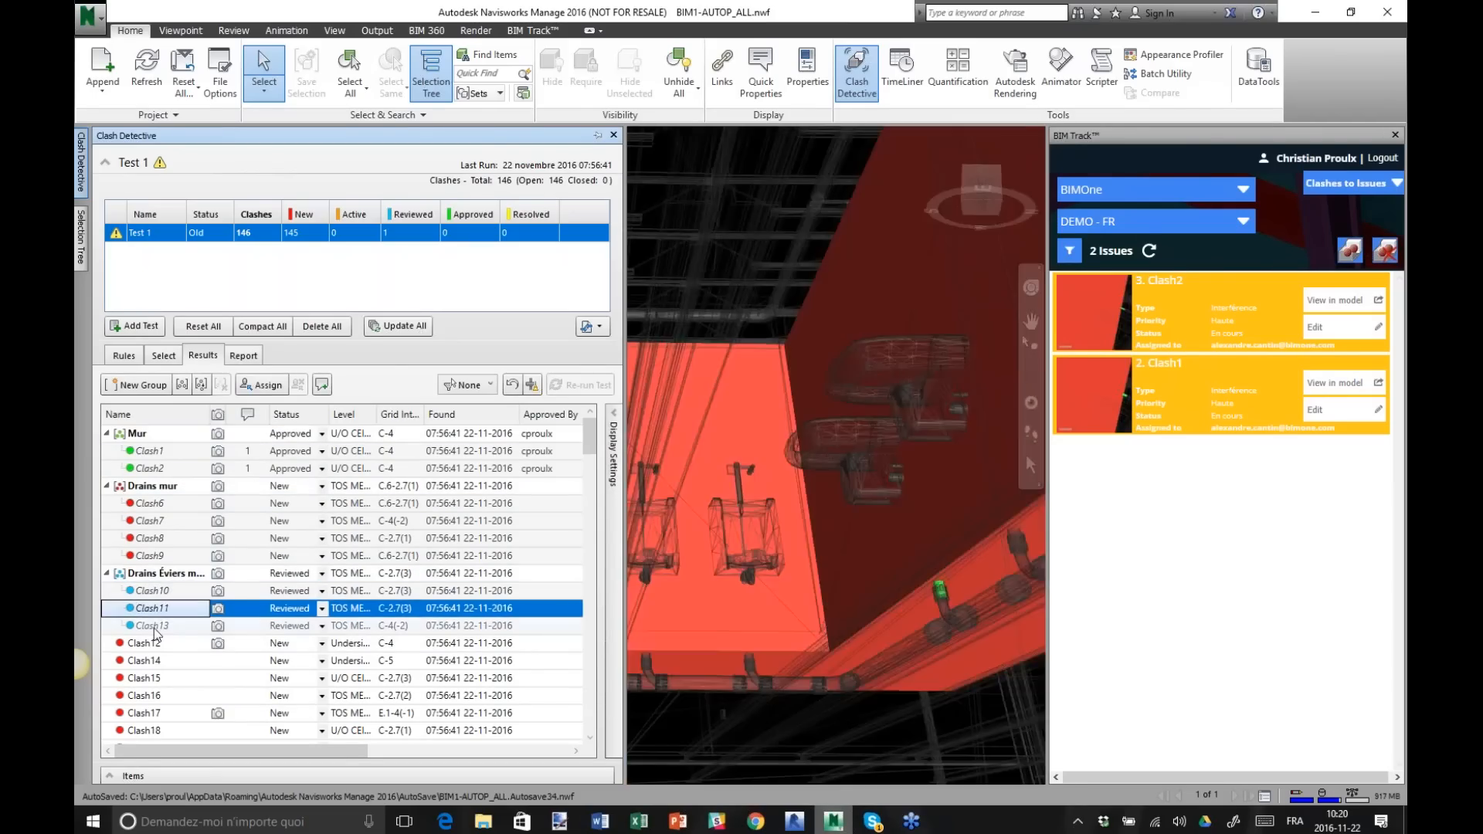
click(154, 627)
click(148, 574)
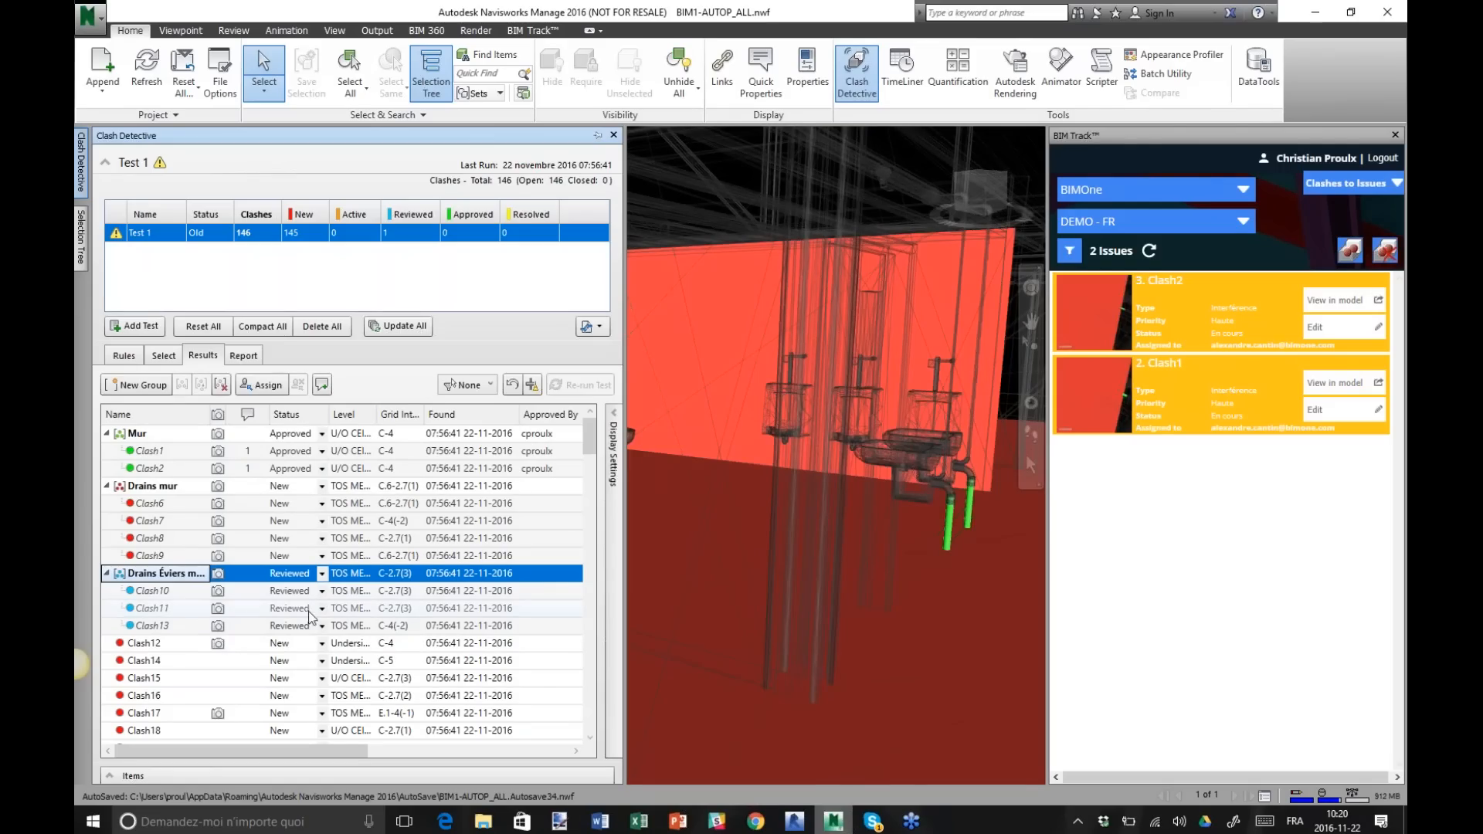
Close Clash Detective and display the issue creation options in the BIM Track pane.
click(845, 83)
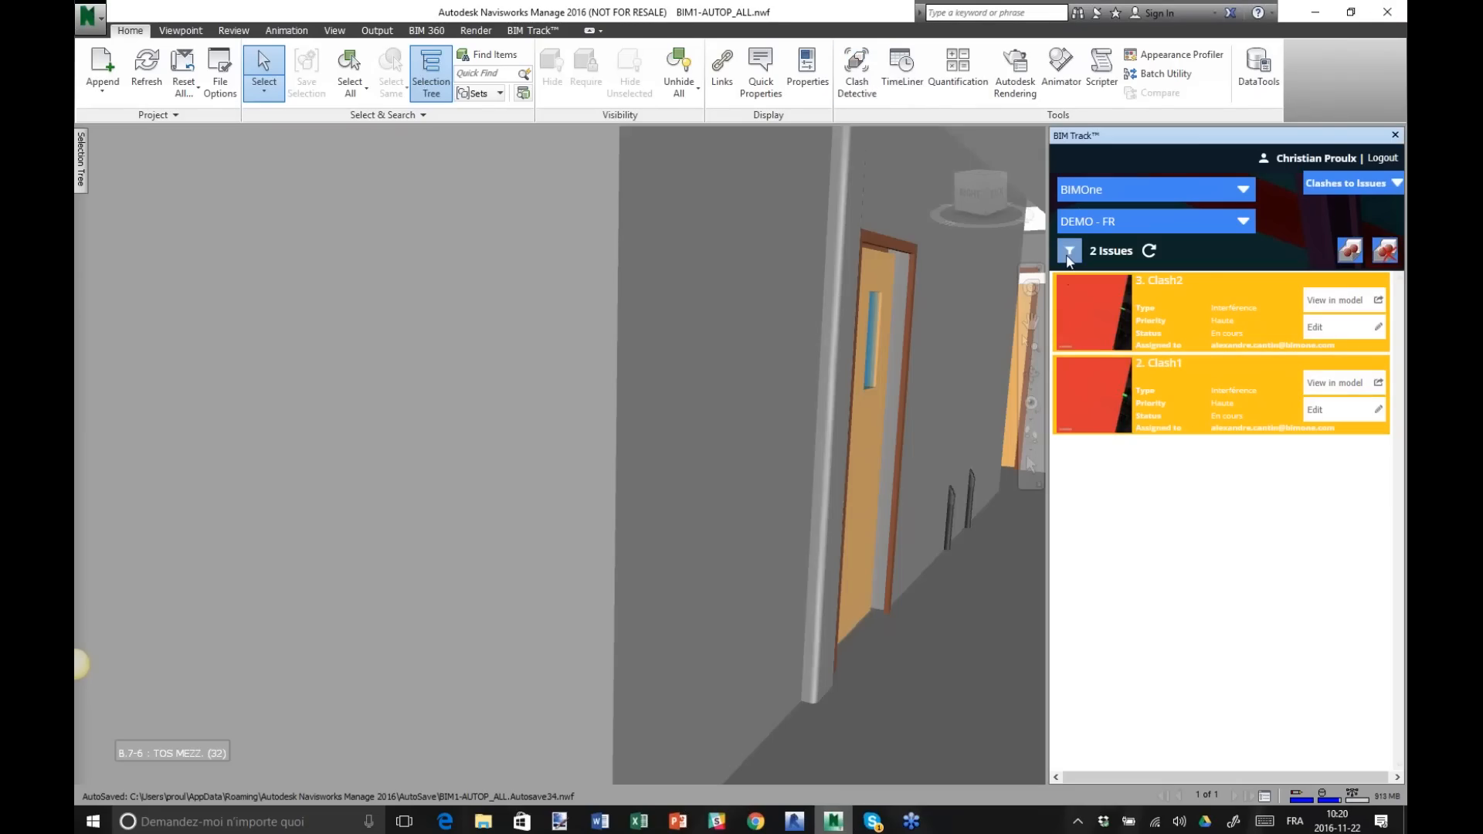
click(1397, 184)
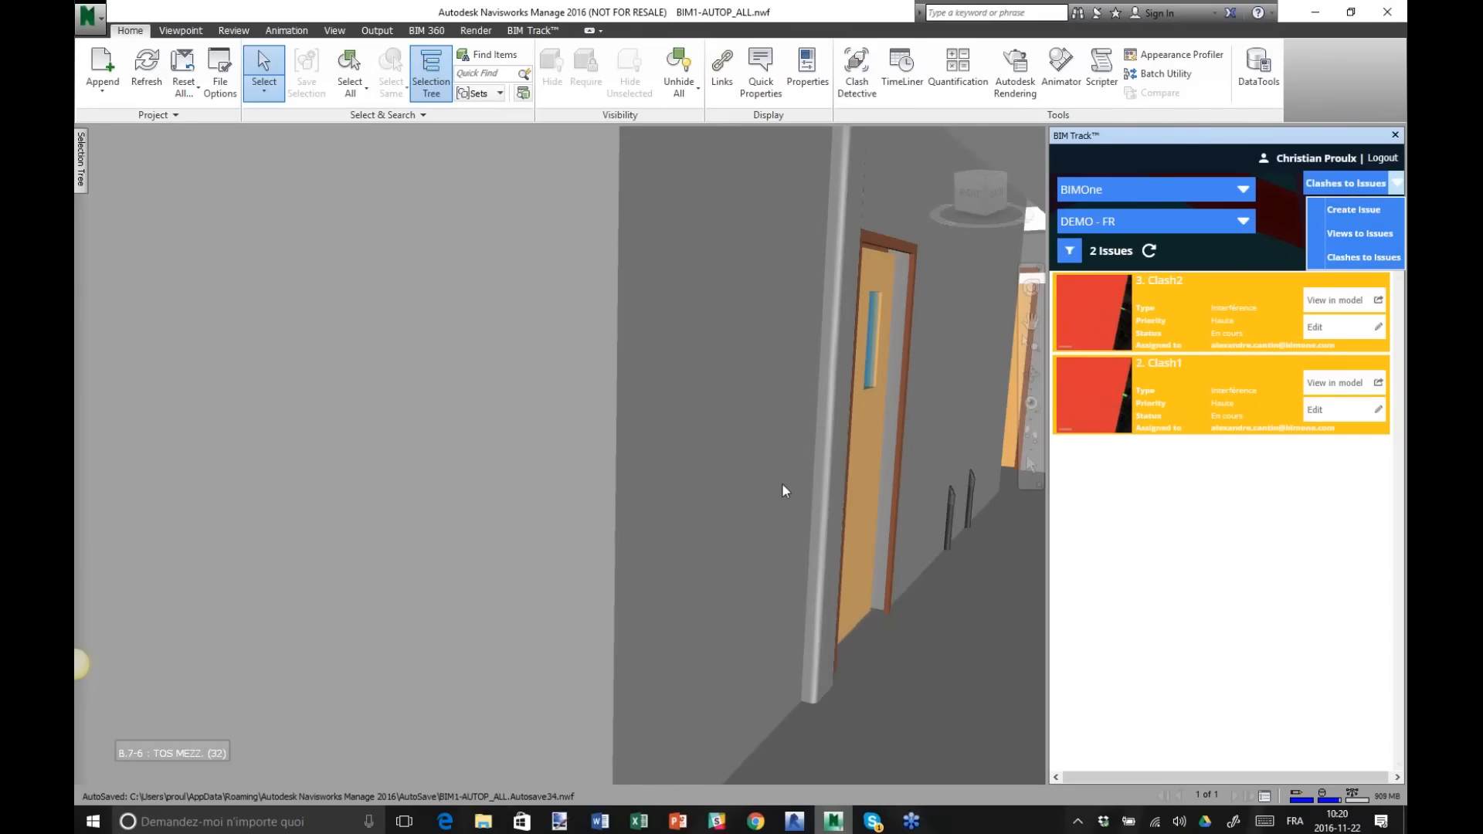
Start converting clashes to issues, selecting the Test 1 clash test and only the Reviewed status for export.
click(1374, 260)
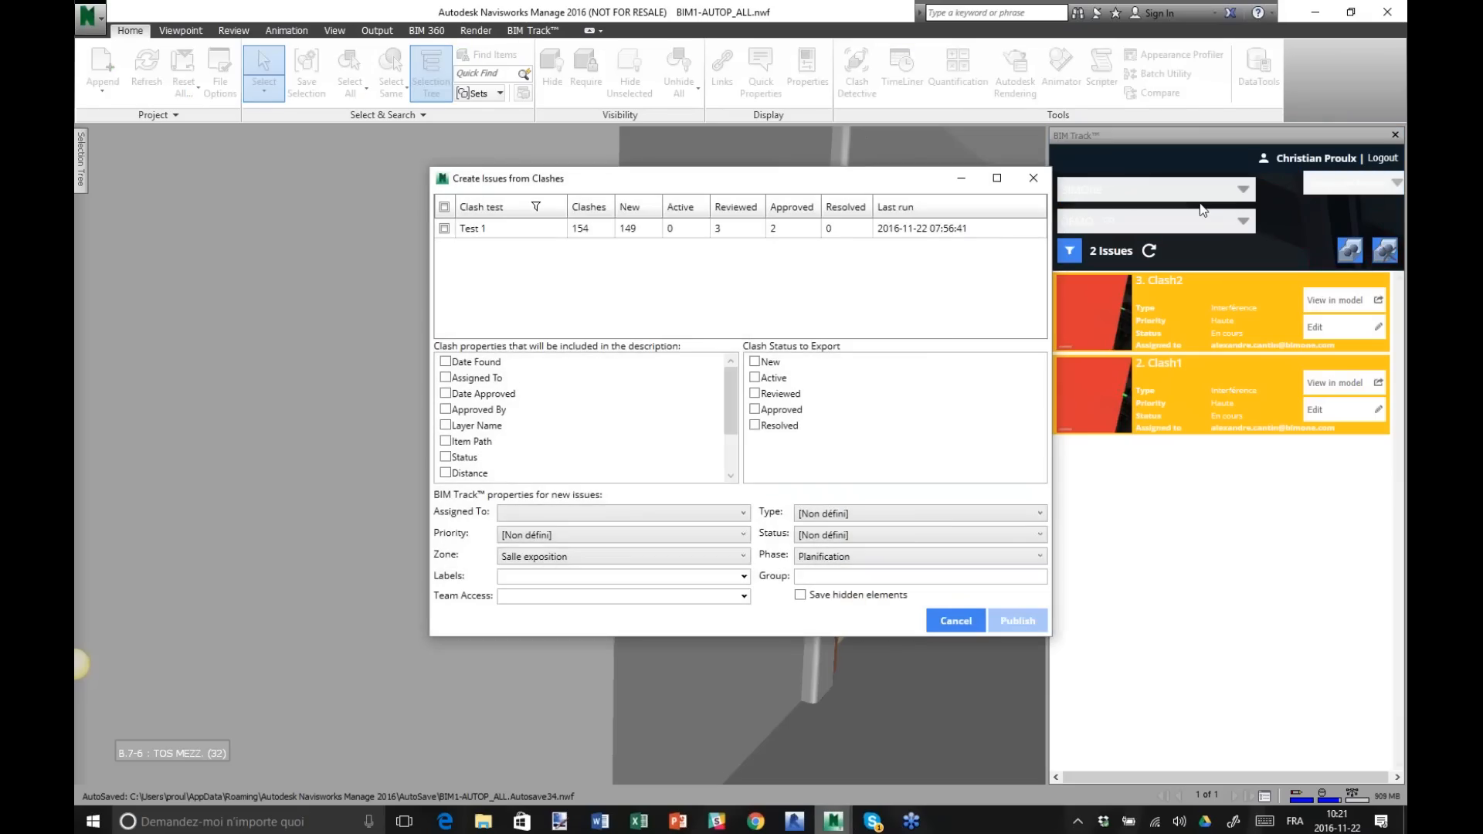
click(444, 229)
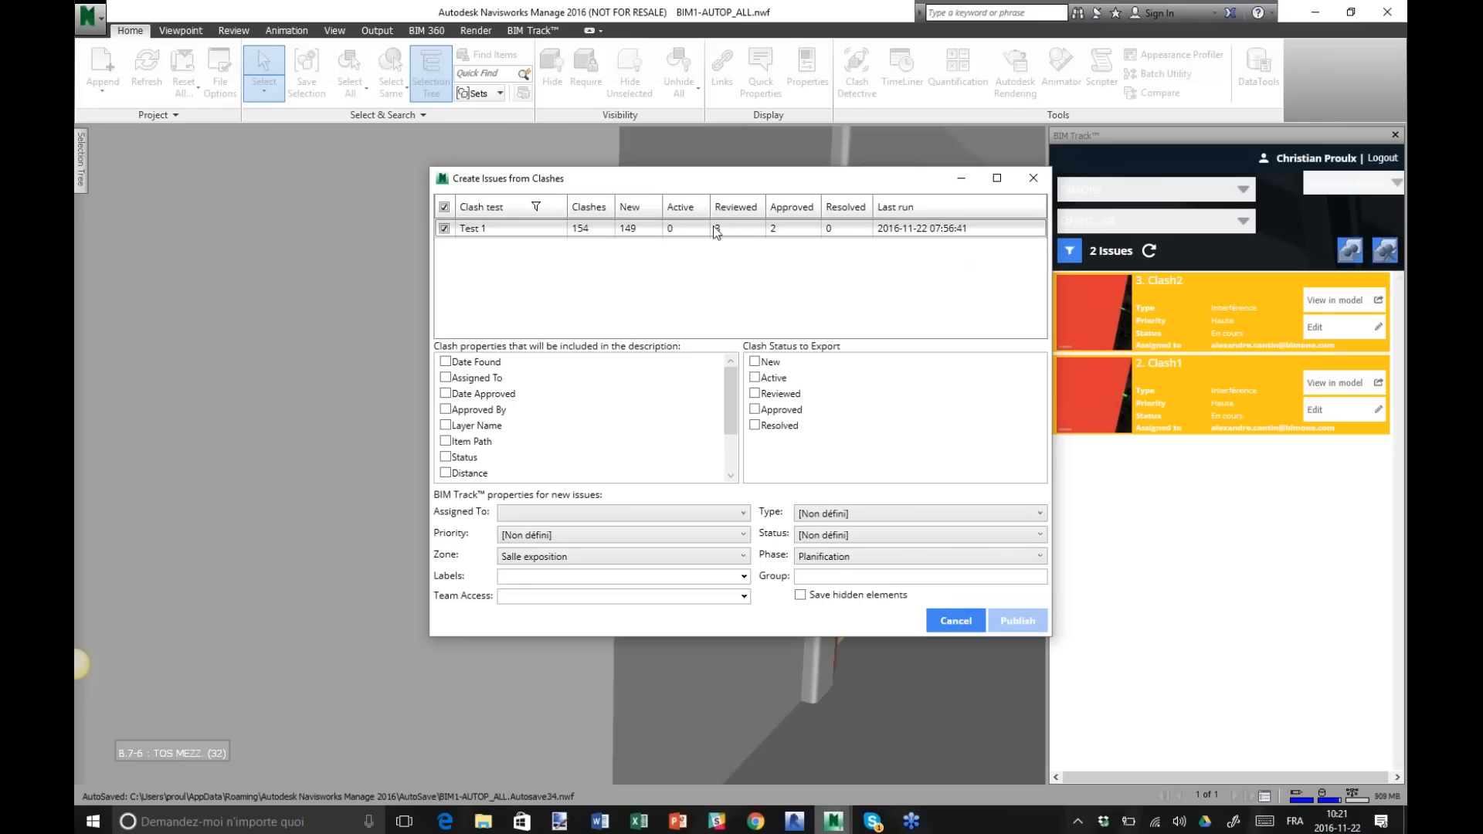
click(756, 393)
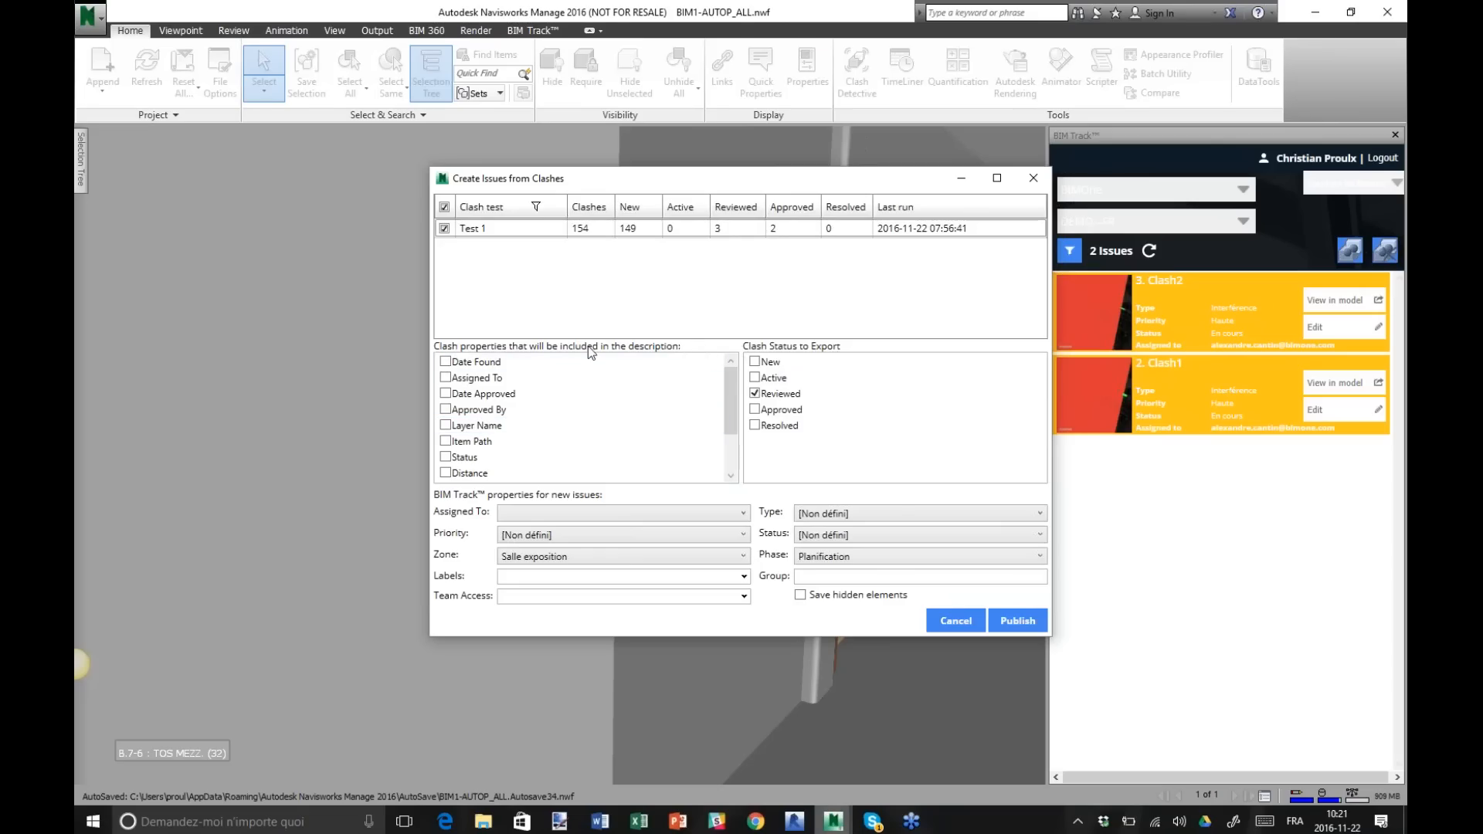
Include Date Found, Layer Name, Item Path, Distance, Description, Quick Properties, Clash Group and Grid Location in the issue description.
click(445, 362)
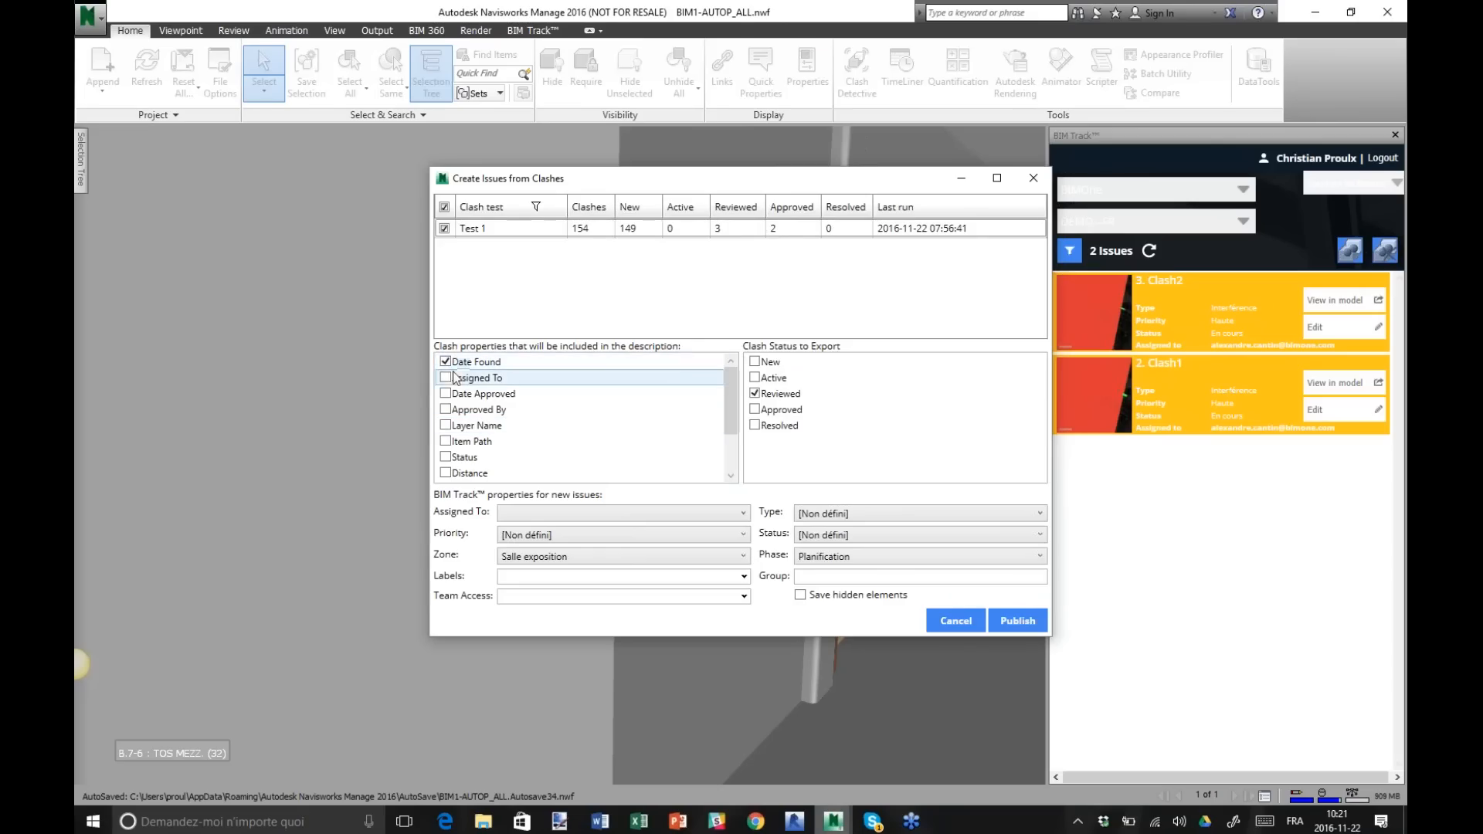
click(445, 393)
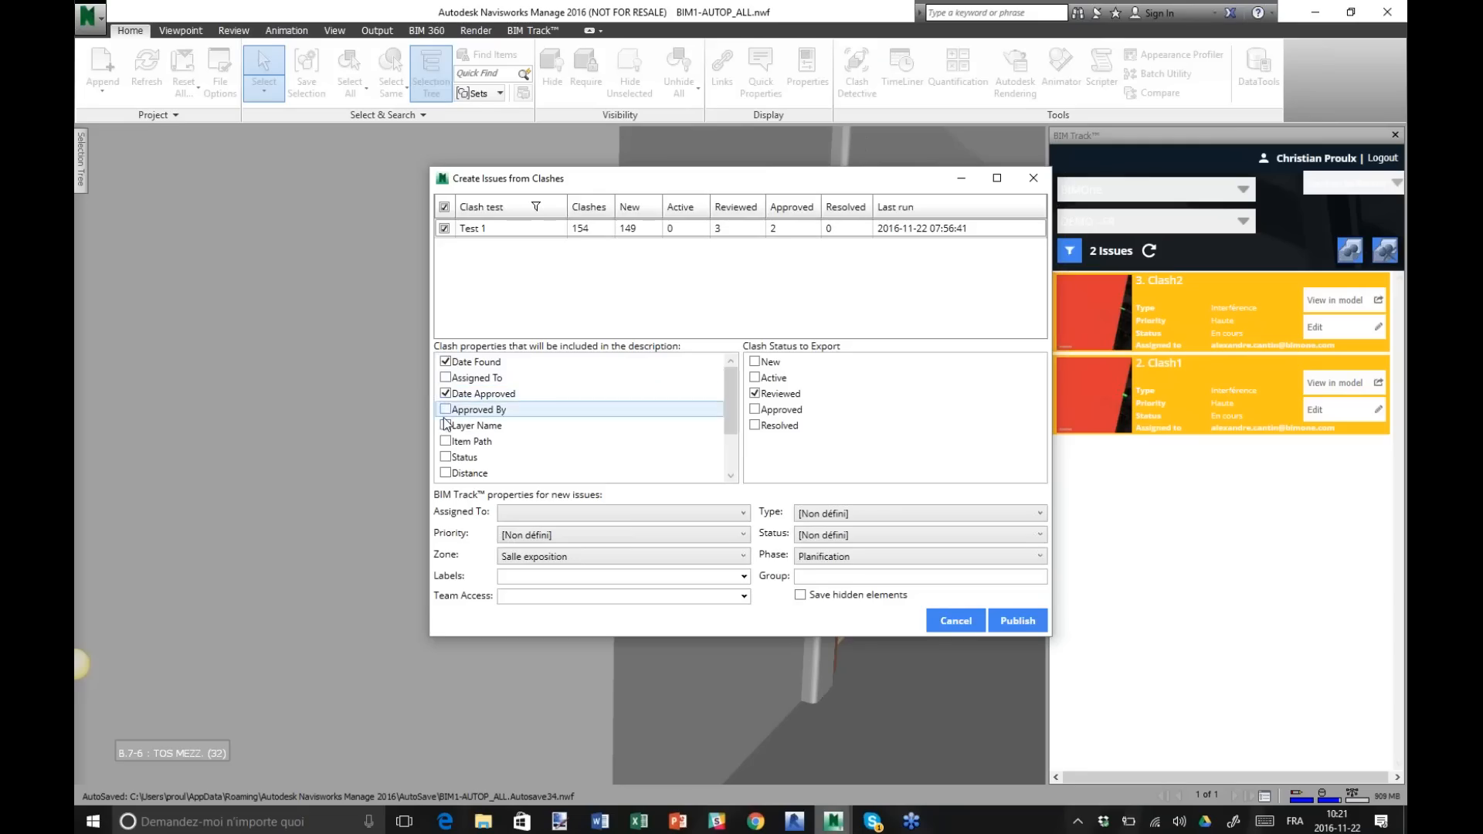
click(446, 394)
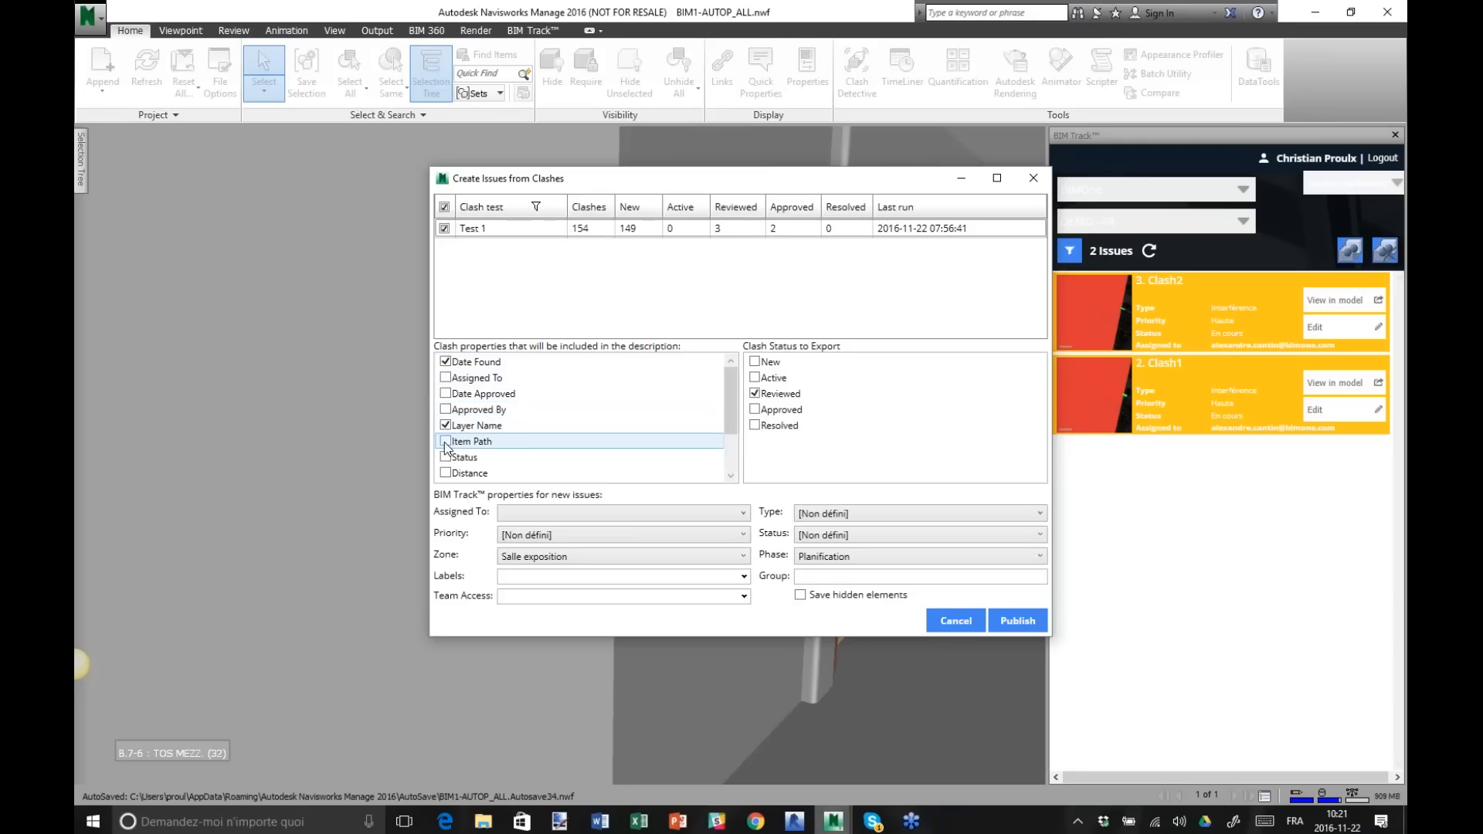
click(445, 441)
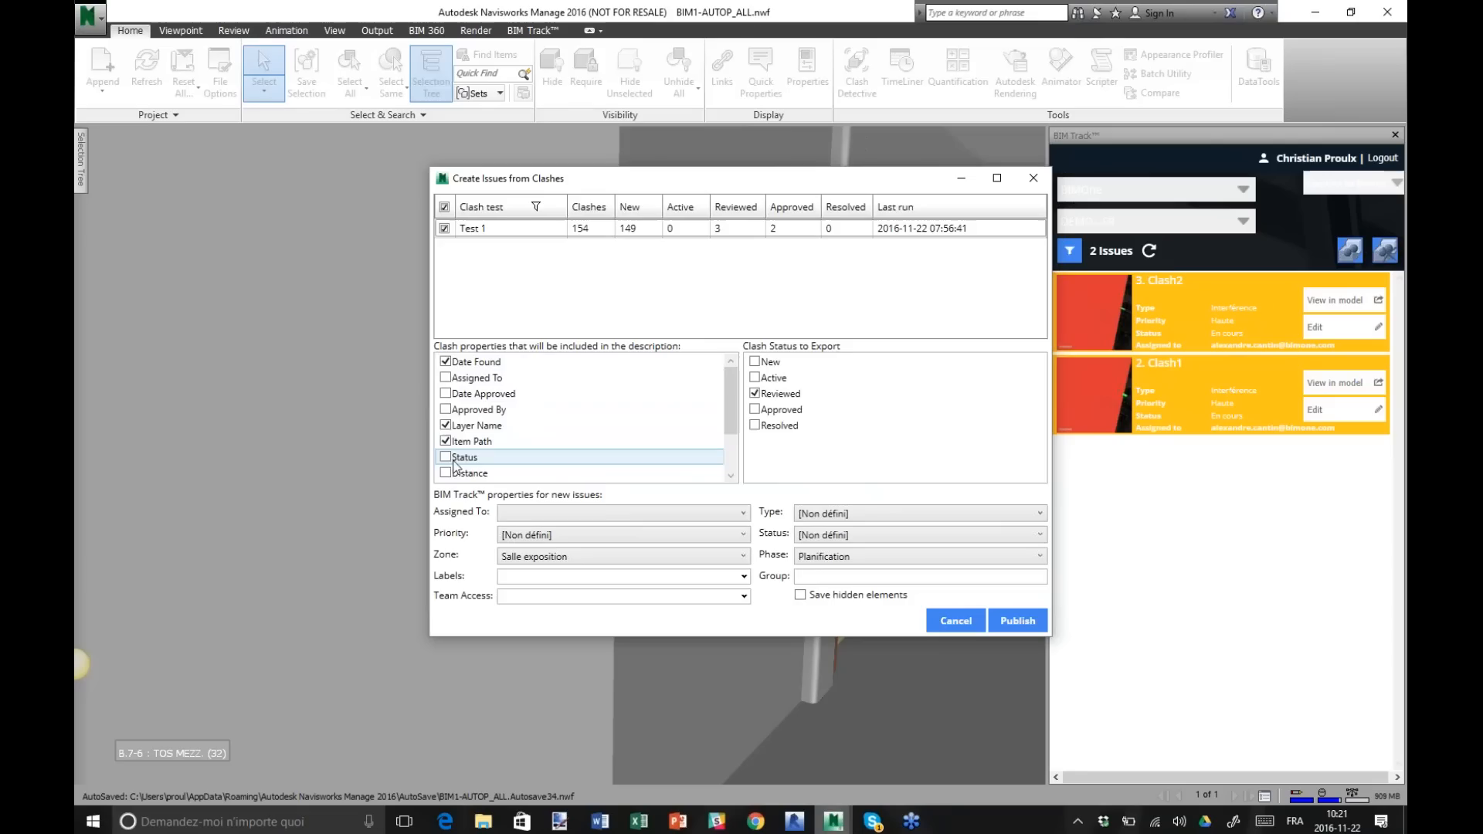
click(446, 473)
drag(731, 406, 729, 443)
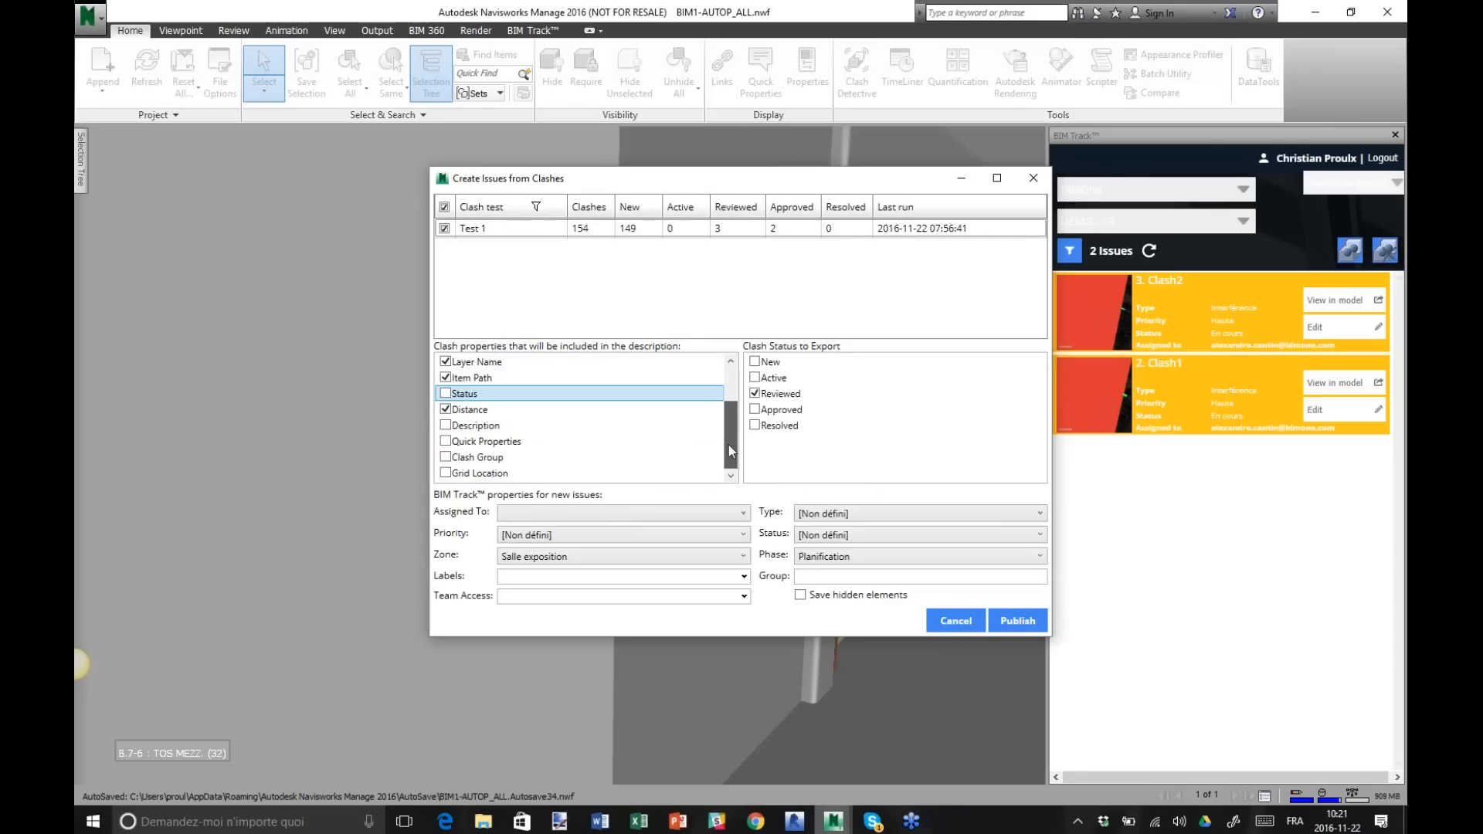
click(446, 425)
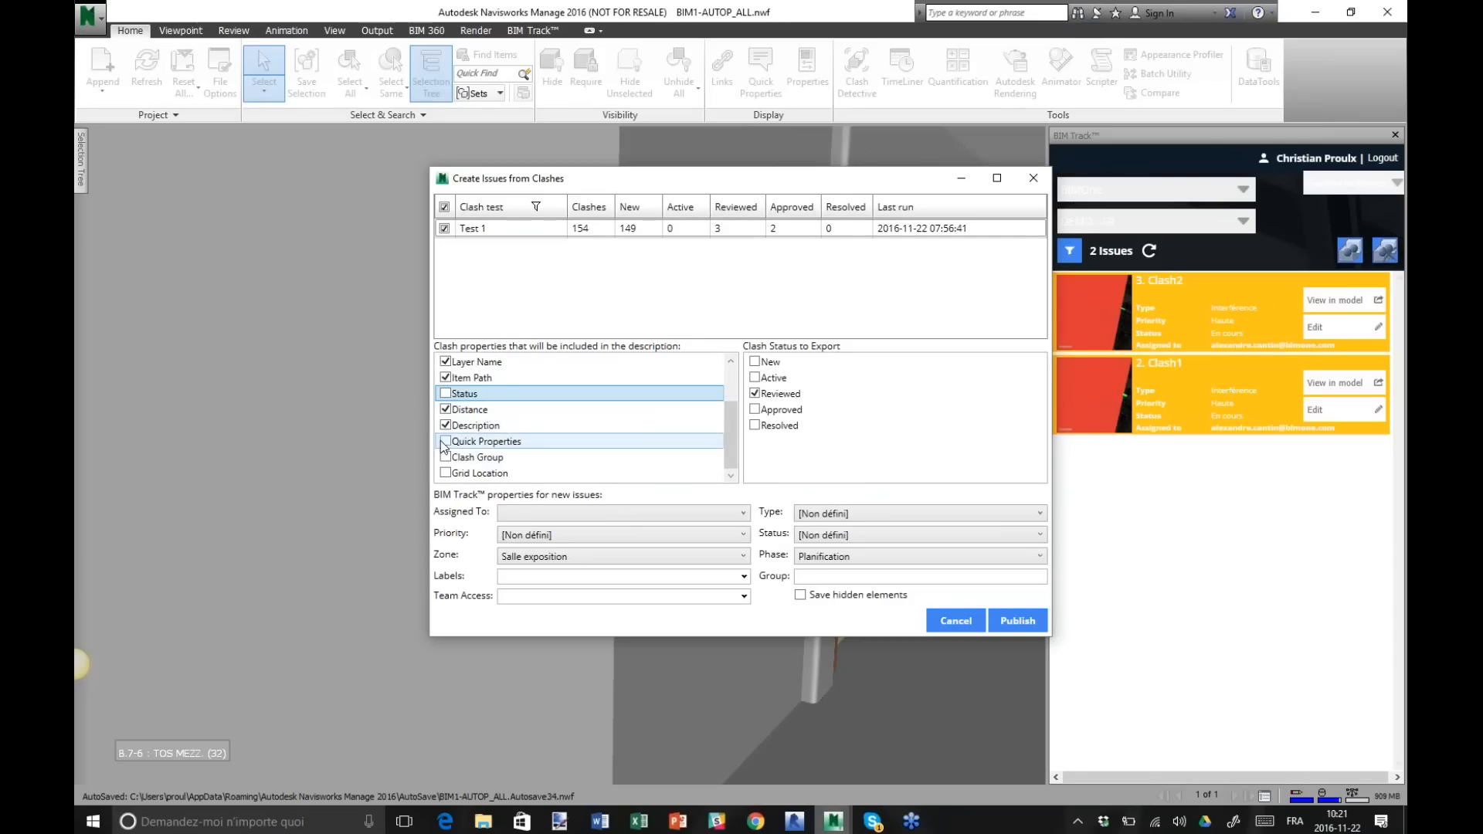
click(445, 441)
click(445, 456)
click(446, 472)
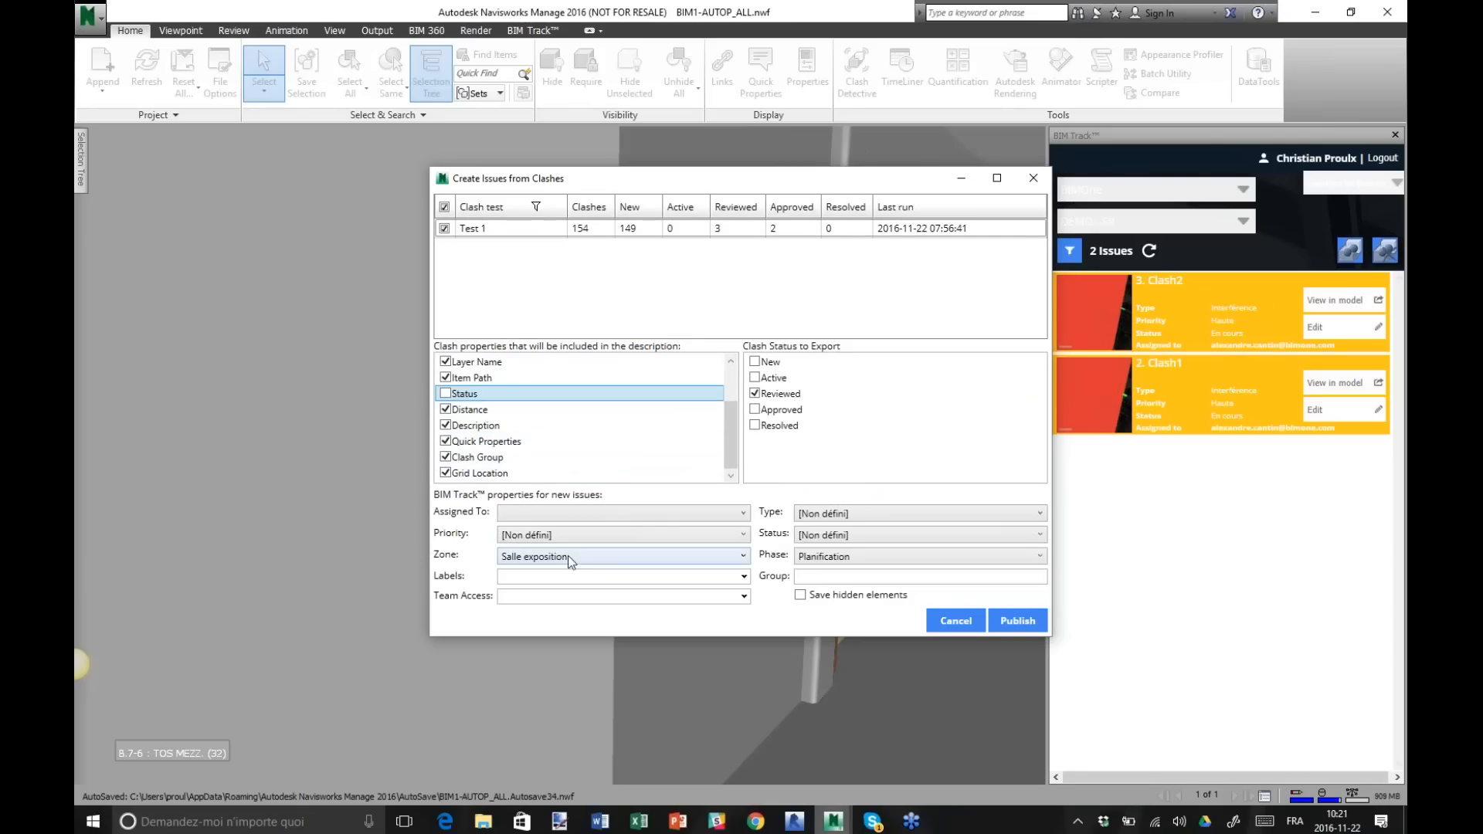
Assign the new issues to a team member, with priority Critique, zone Bureaux and labels Architecture and Mécanique.
click(659, 515)
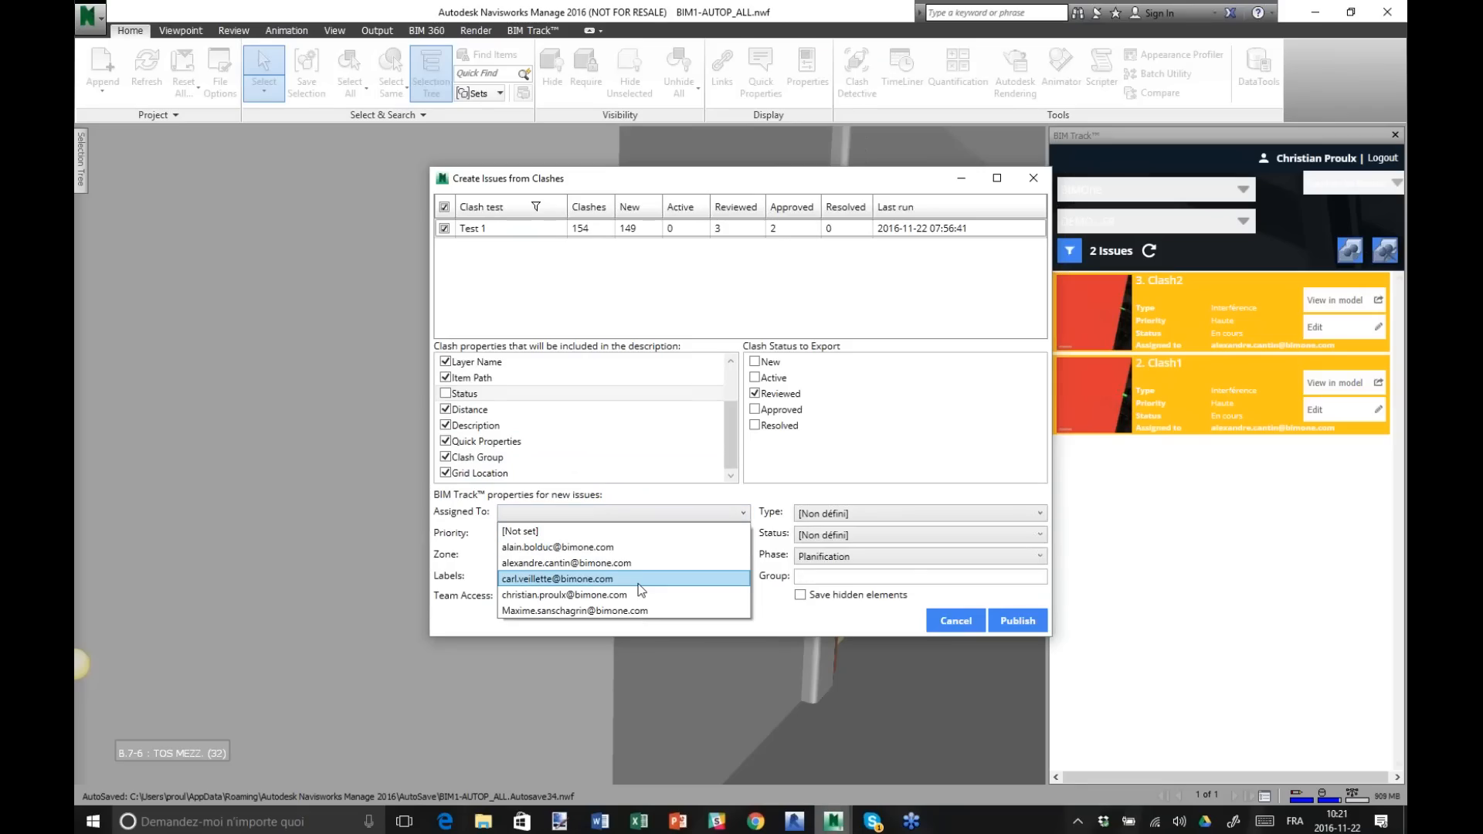
click(623, 546)
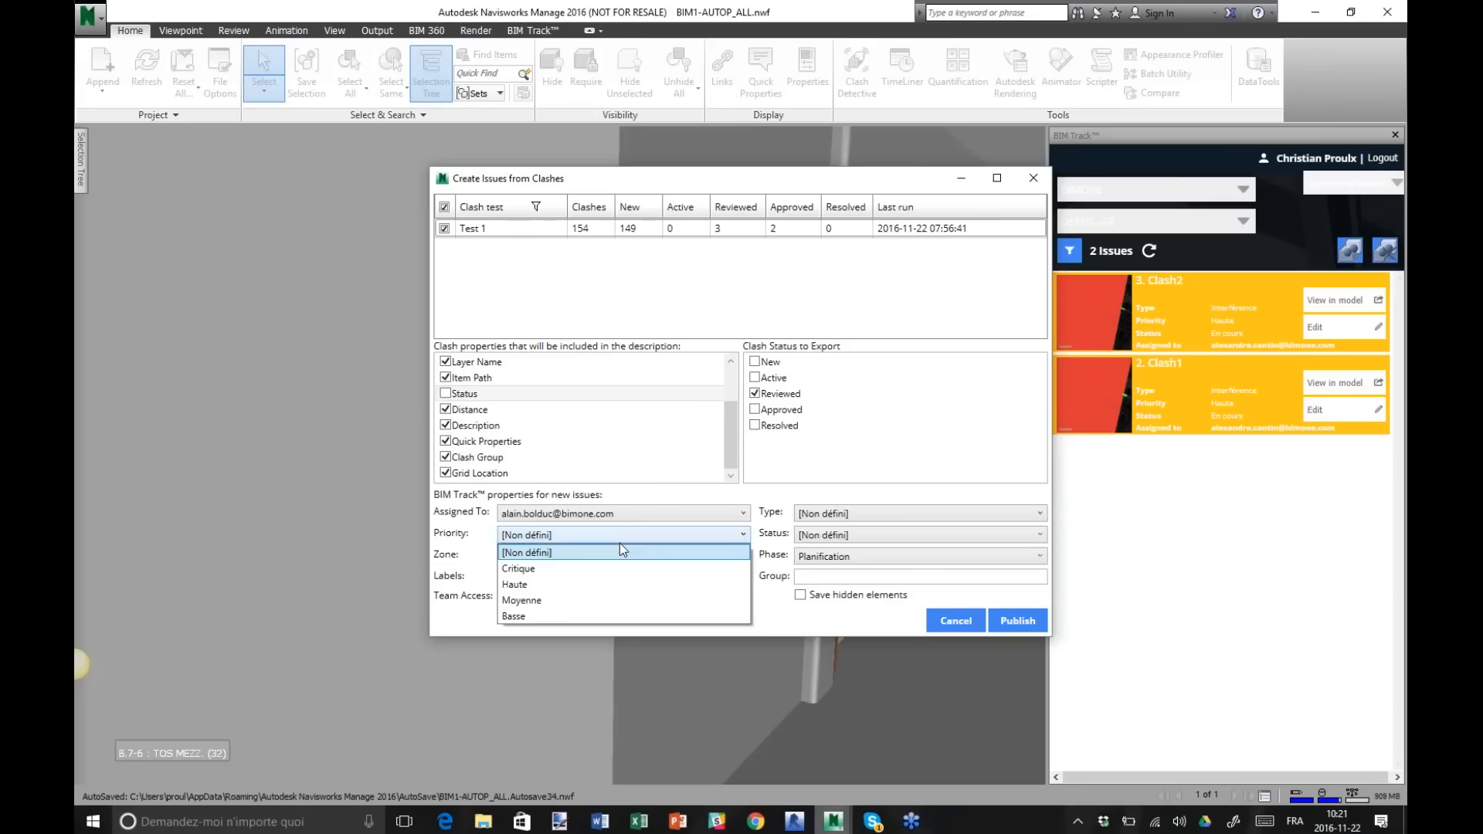
click(626, 584)
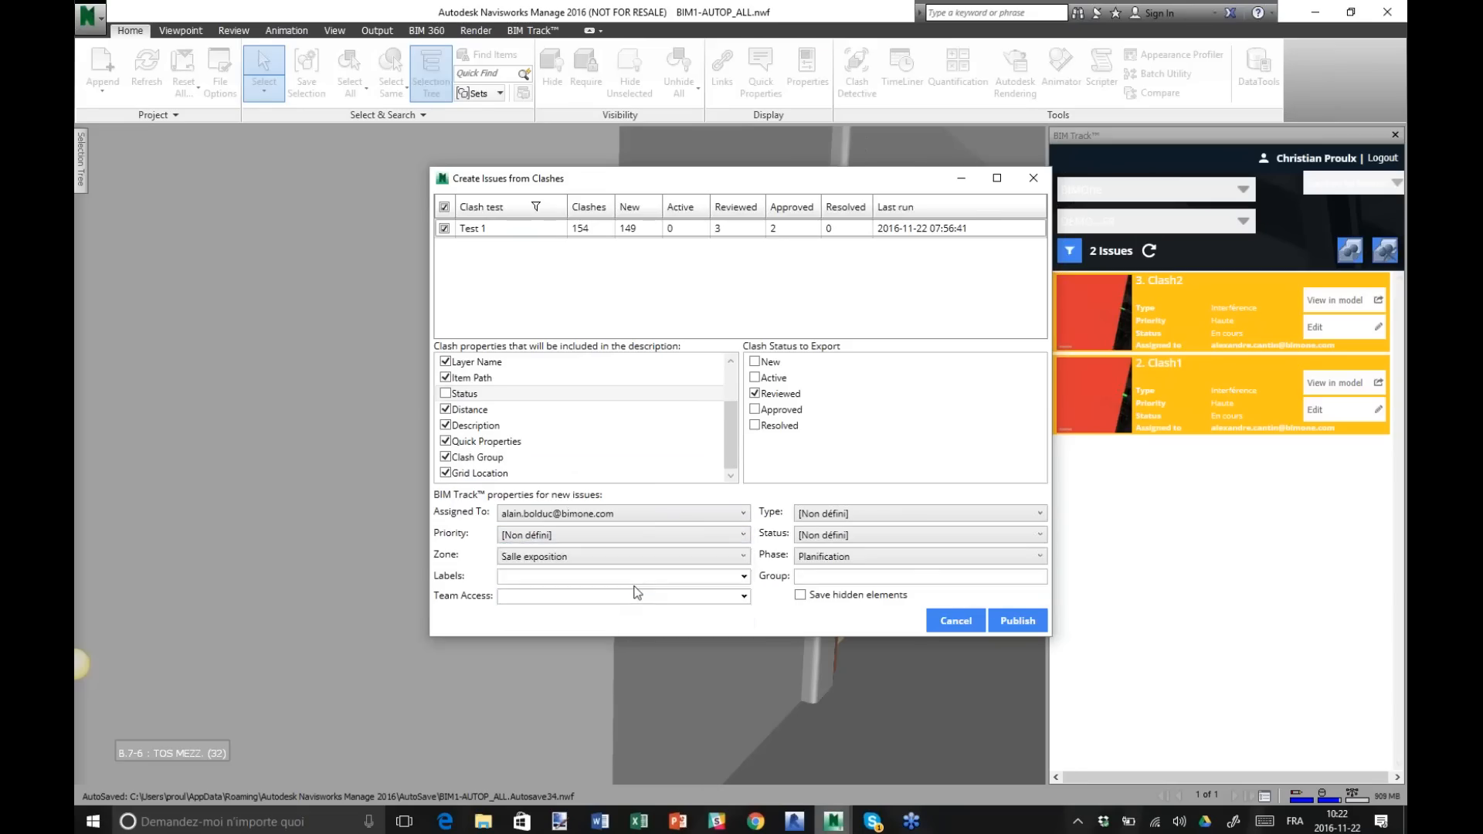
click(571, 535)
click(593, 566)
click(584, 557)
click(582, 591)
click(731, 579)
click(506, 593)
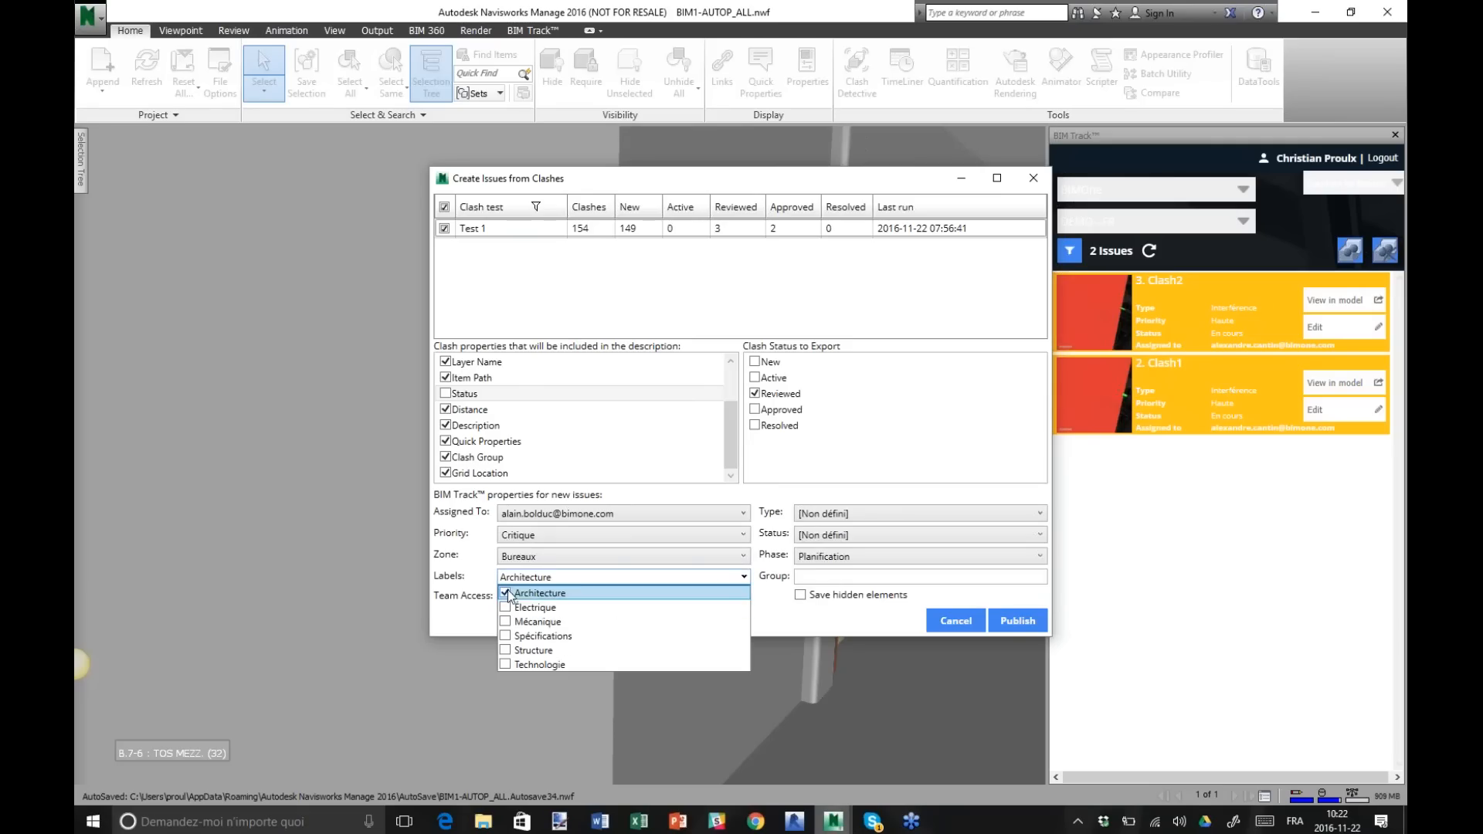
click(507, 622)
click(779, 633)
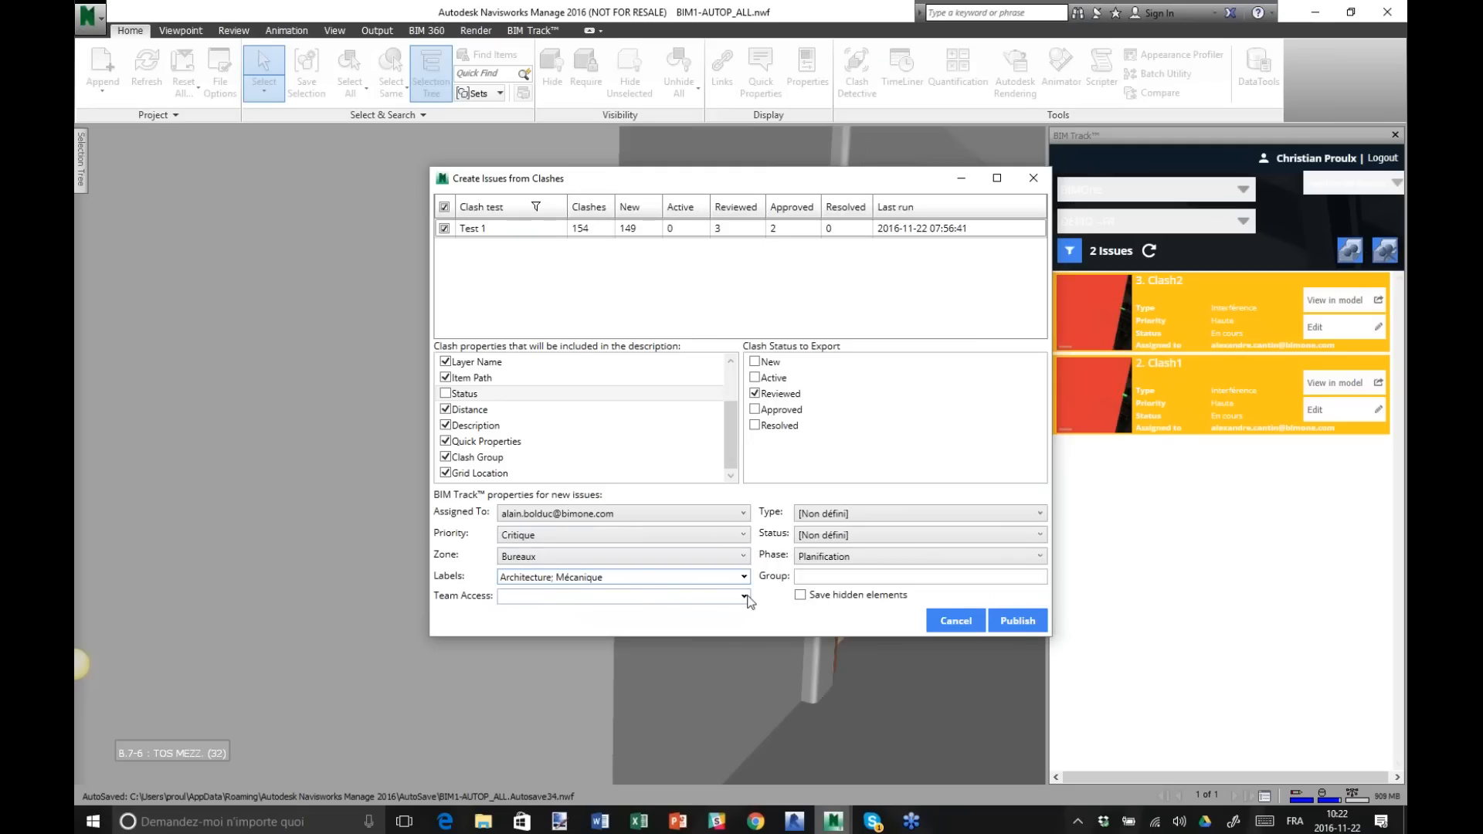
Look through the team access choices for the new issues without selecting any.
click(744, 596)
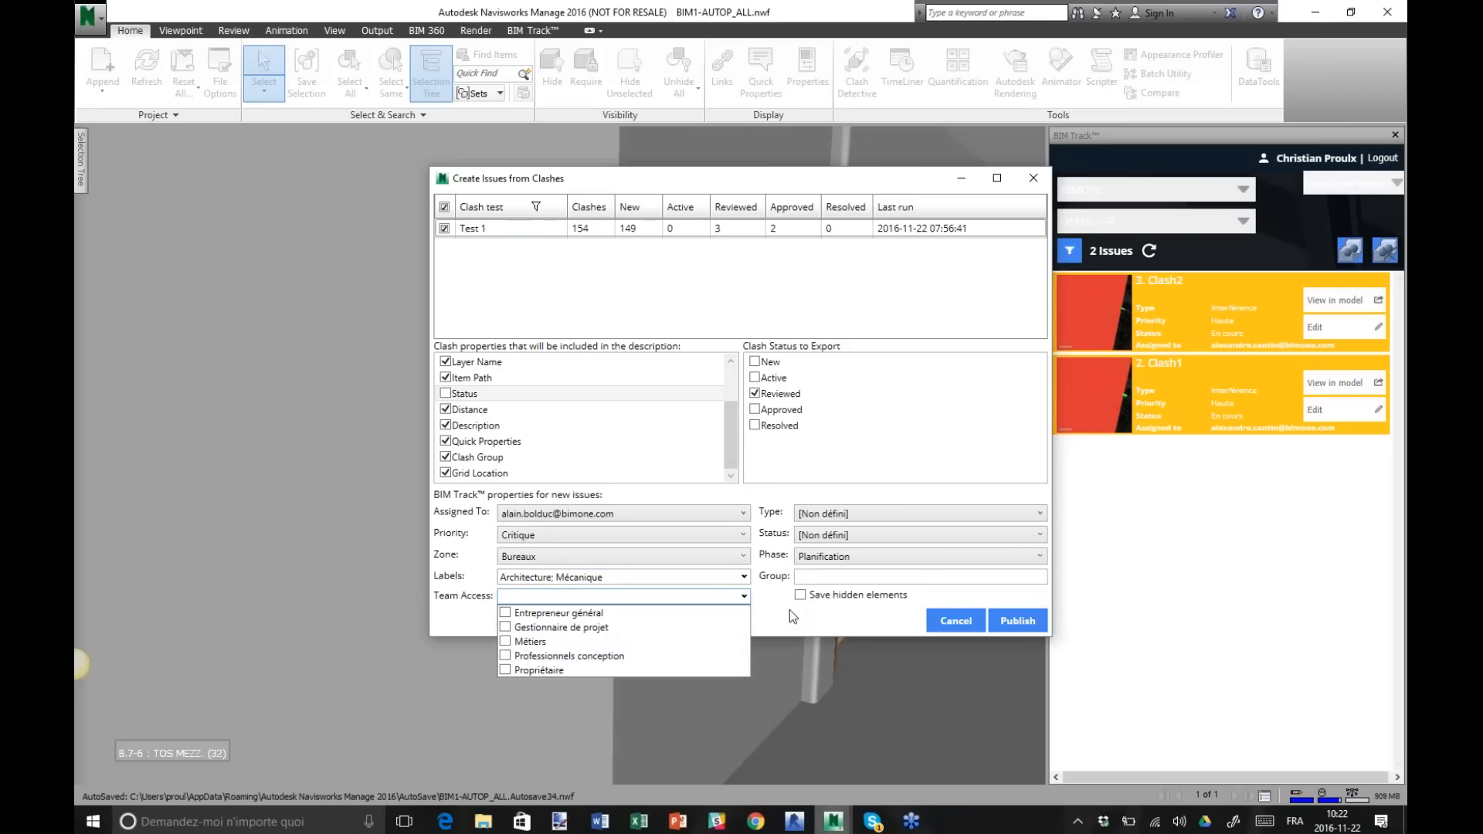
click(662, 570)
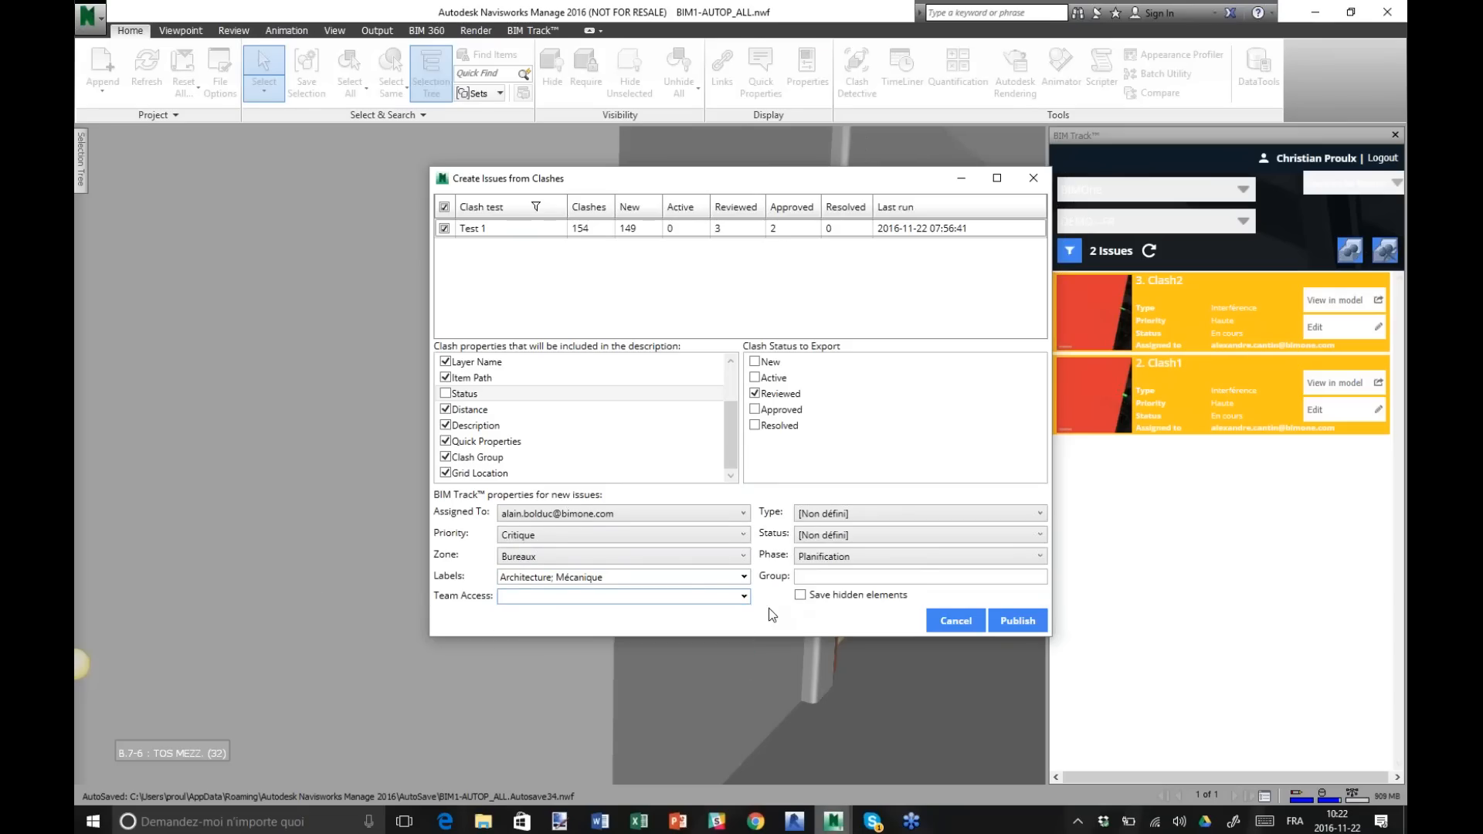
click(844, 515)
click(703, 624)
click(729, 600)
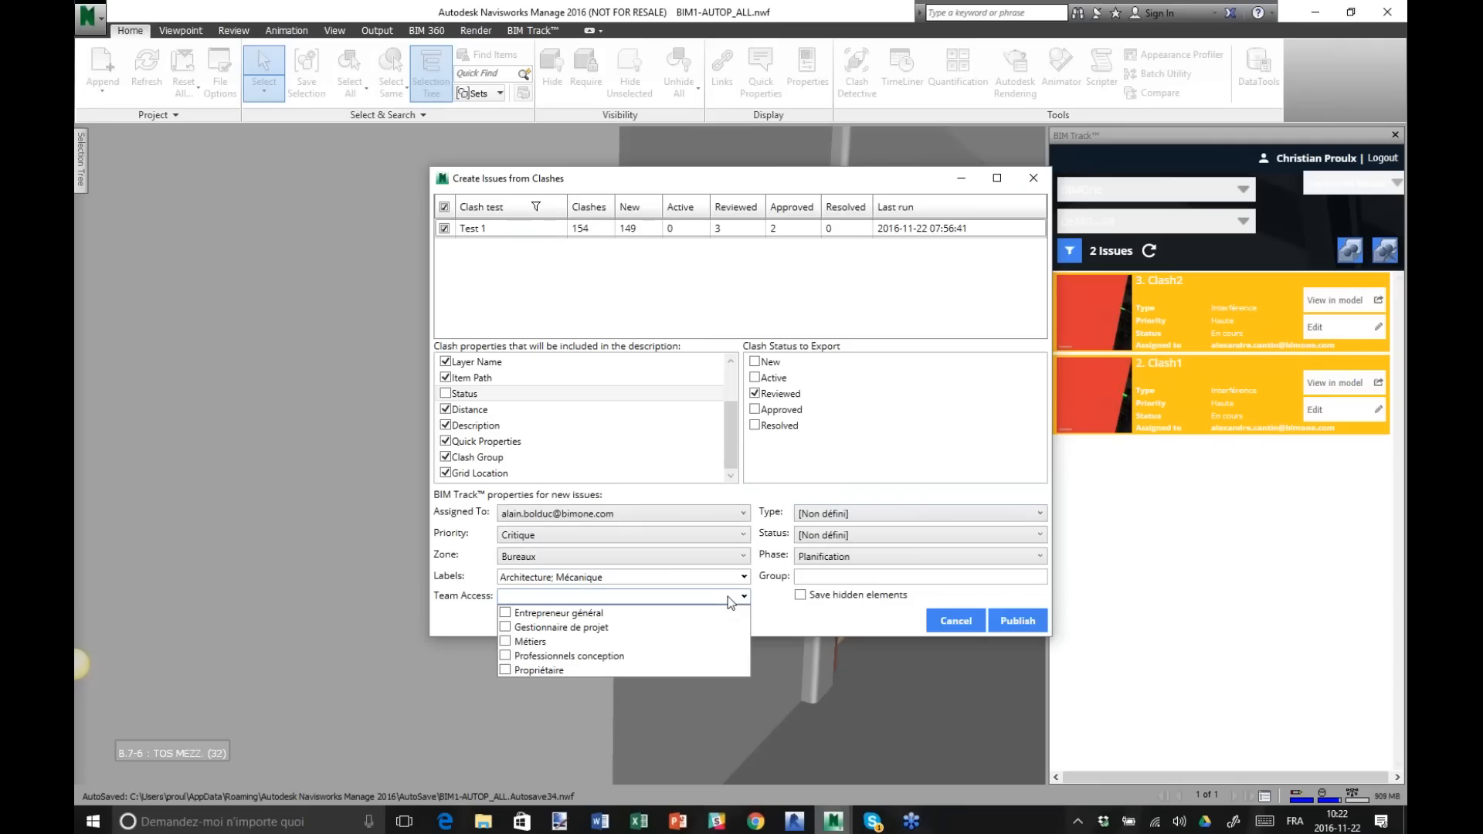
click(784, 618)
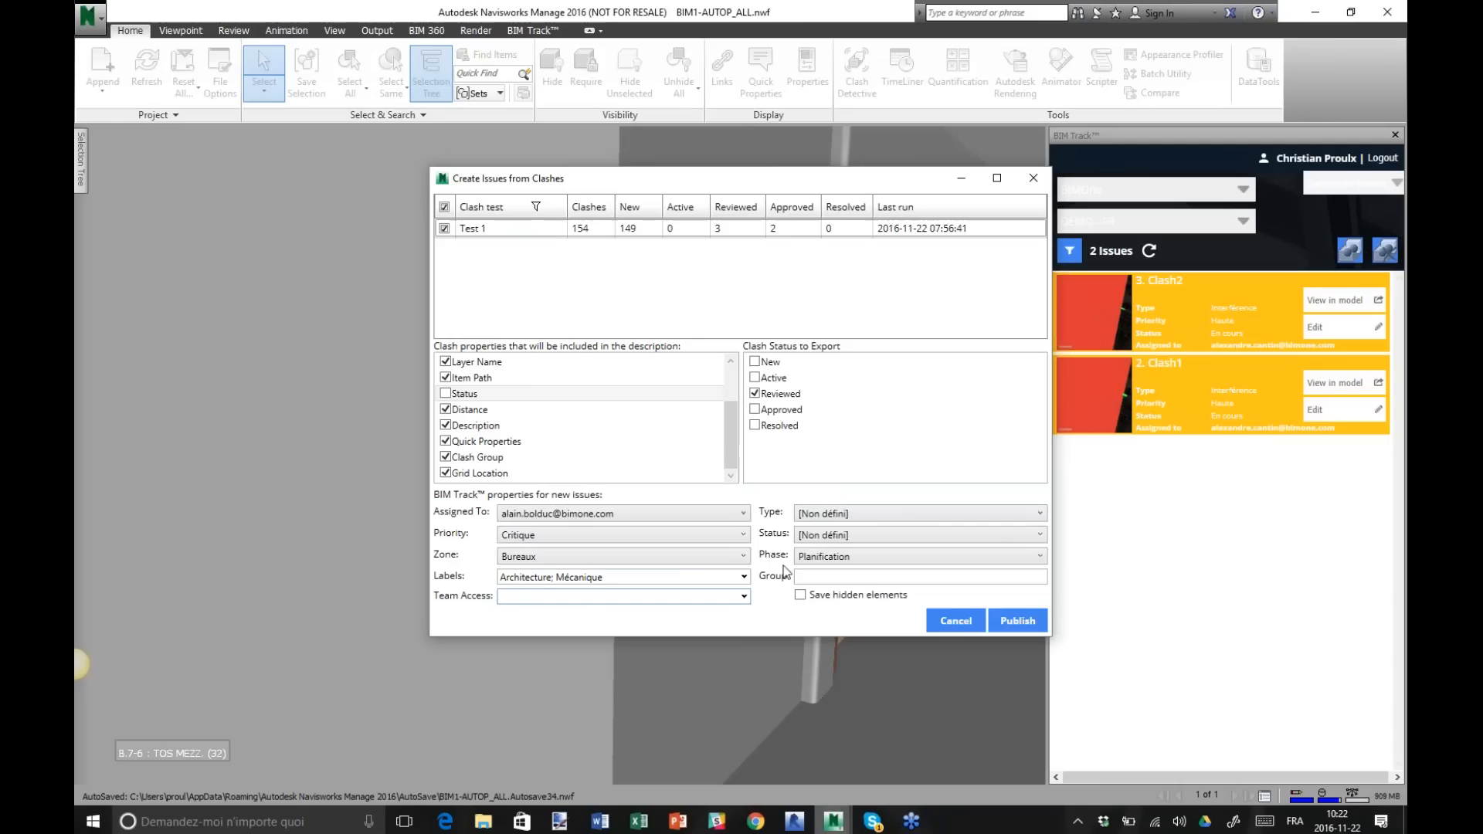
Set the new issues' type to Interférence and their status to En cours.
click(1025, 518)
click(979, 594)
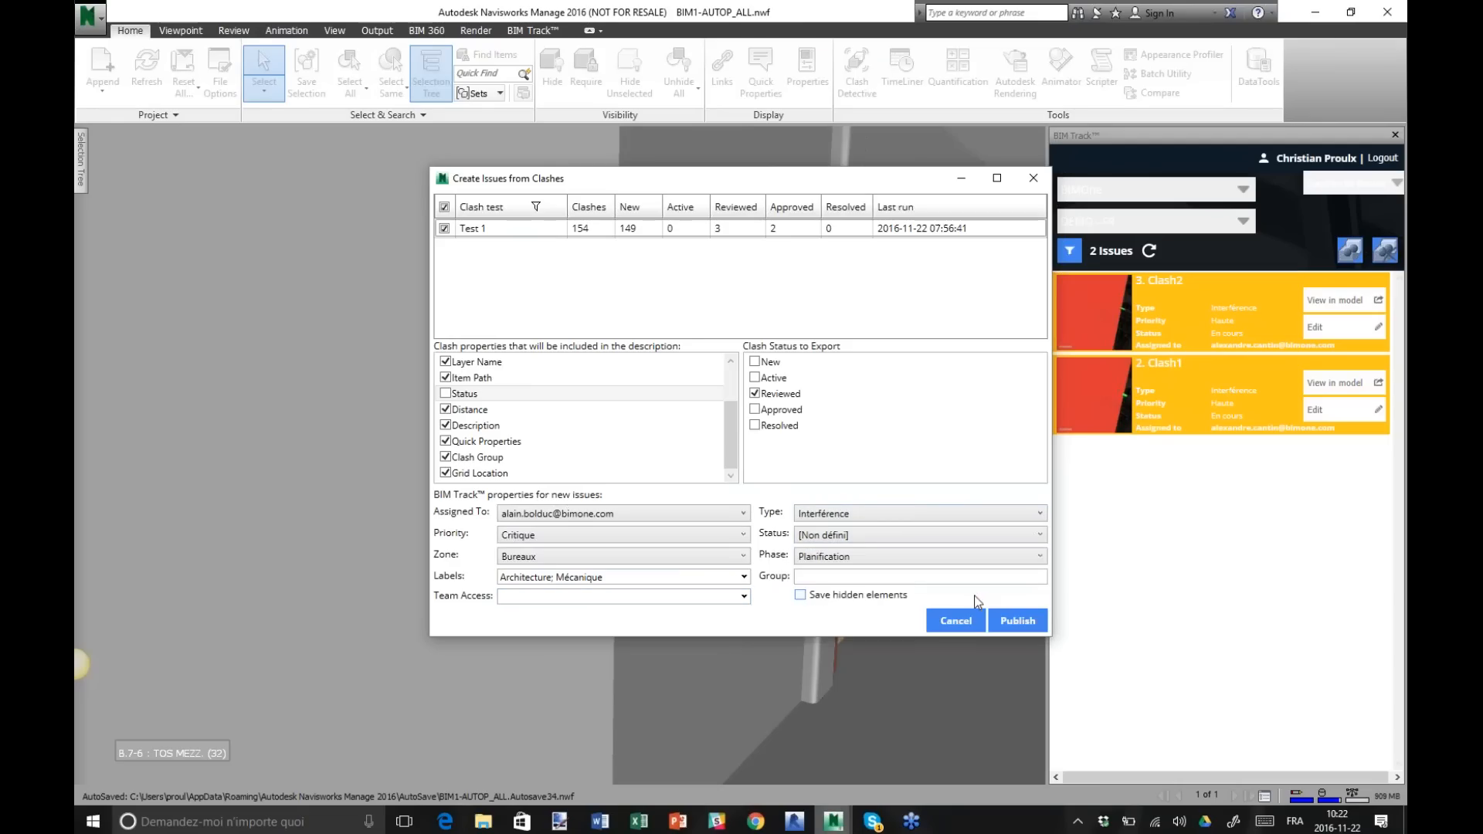
click(857, 535)
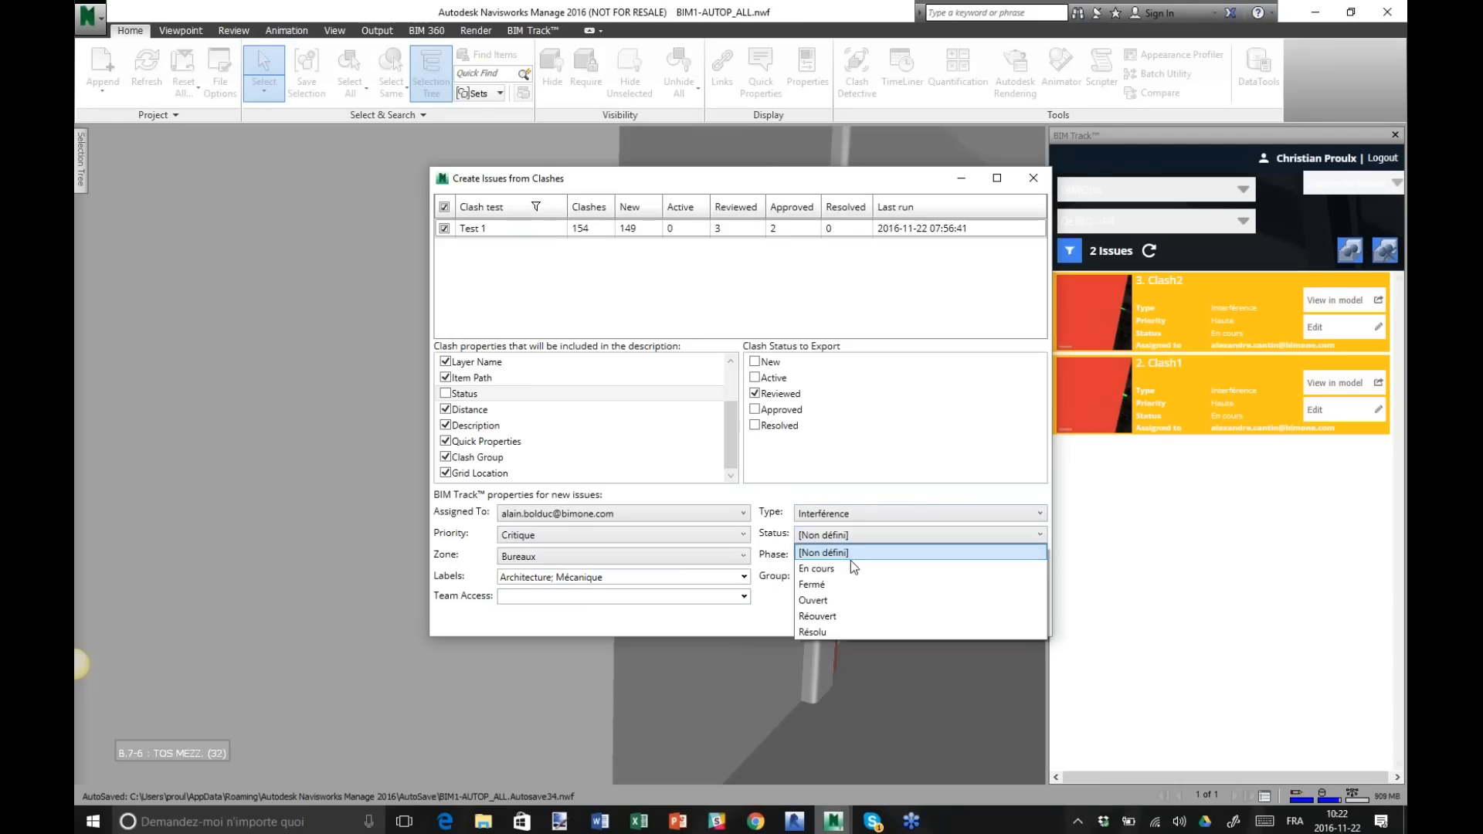
click(859, 568)
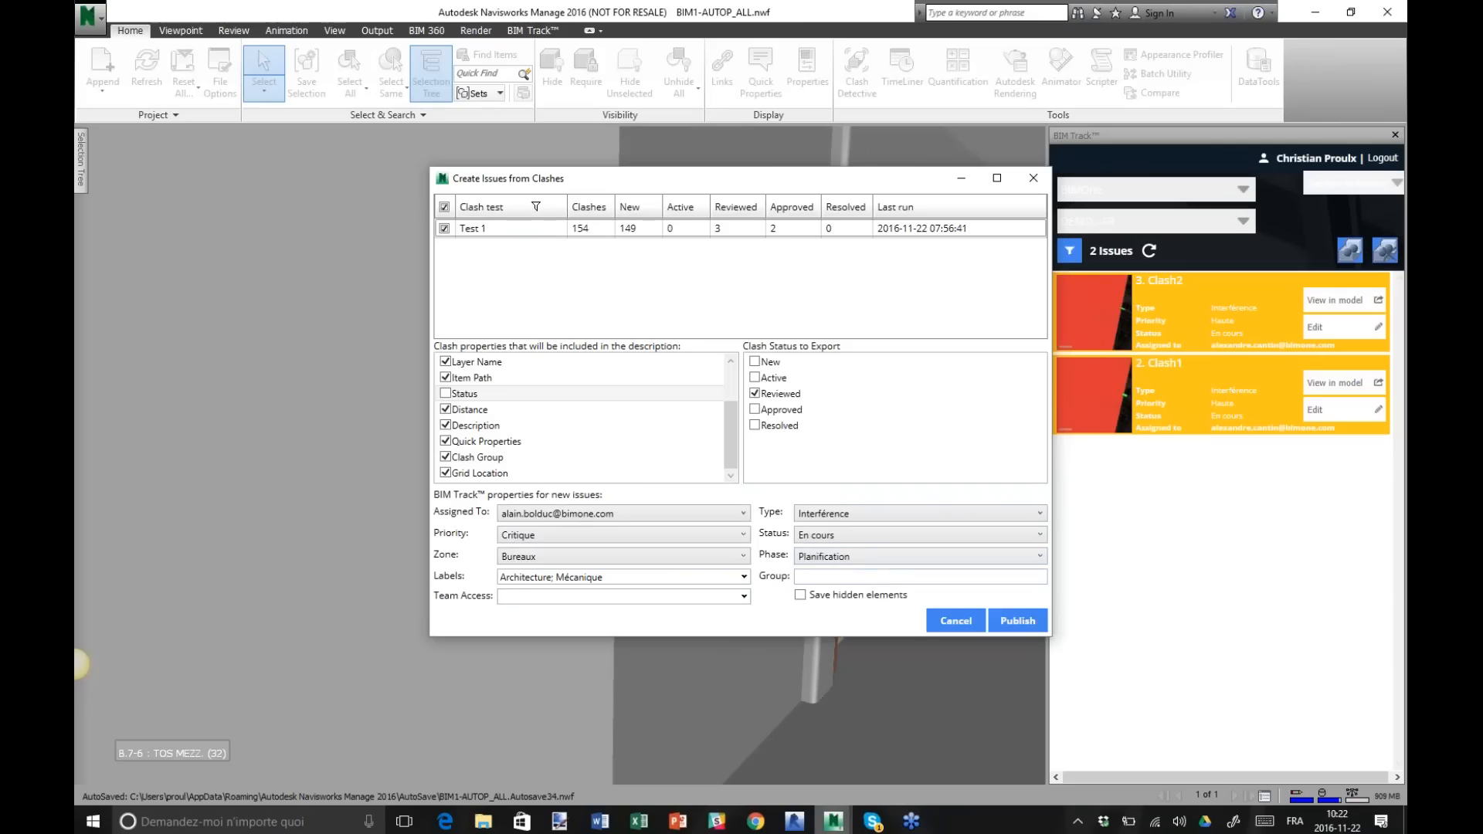
Enter Drains as the group name for the new issues and publish them to BIM Track.
click(884, 577)
text(Drain)
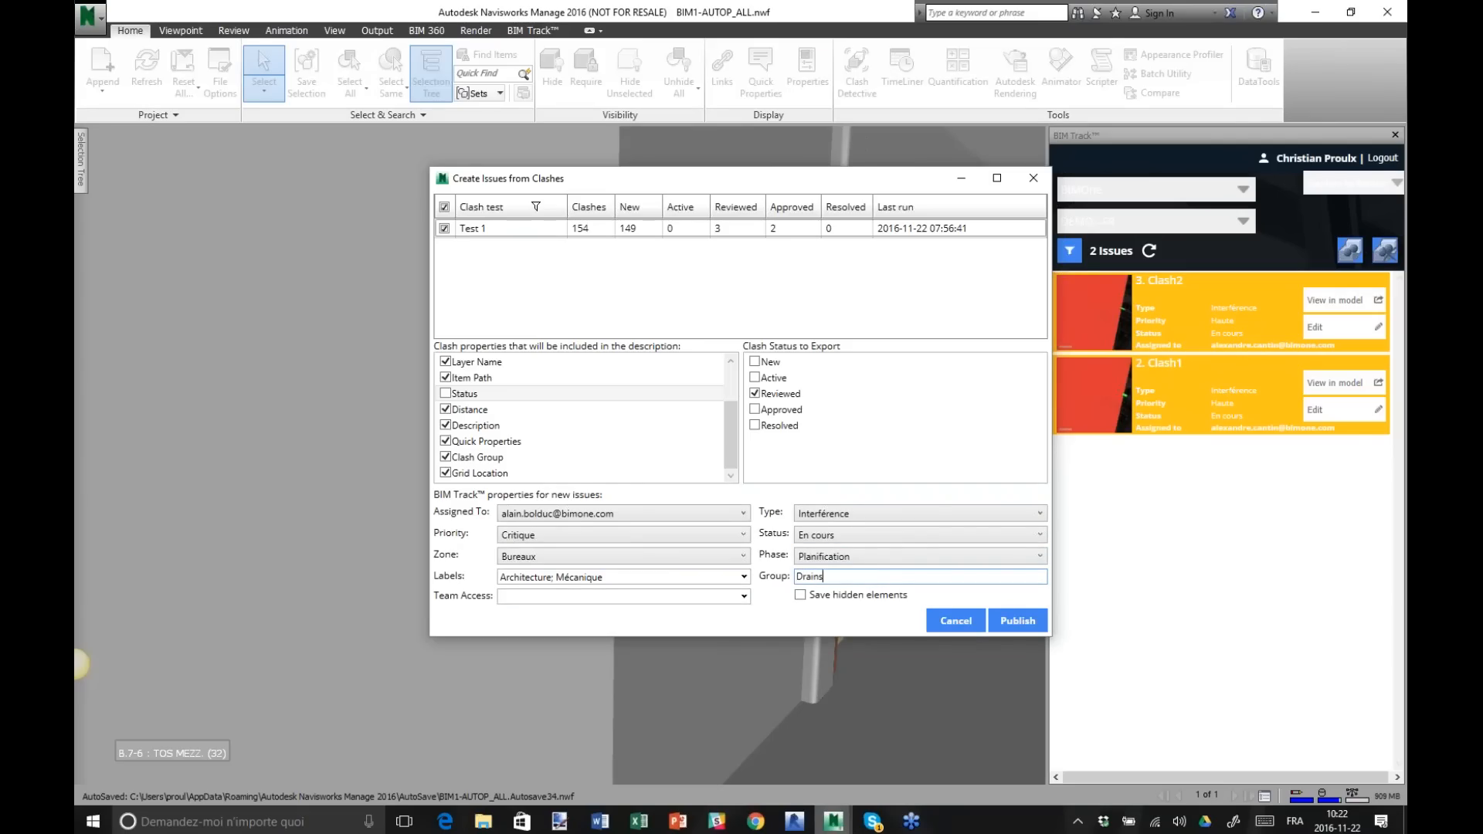
text(s)
text(Test)
key(BackSpace)
key(BackSpace)
key(BackSpace)
key(BackSpace)
drag(826, 576, 800, 577)
click(1016, 621)
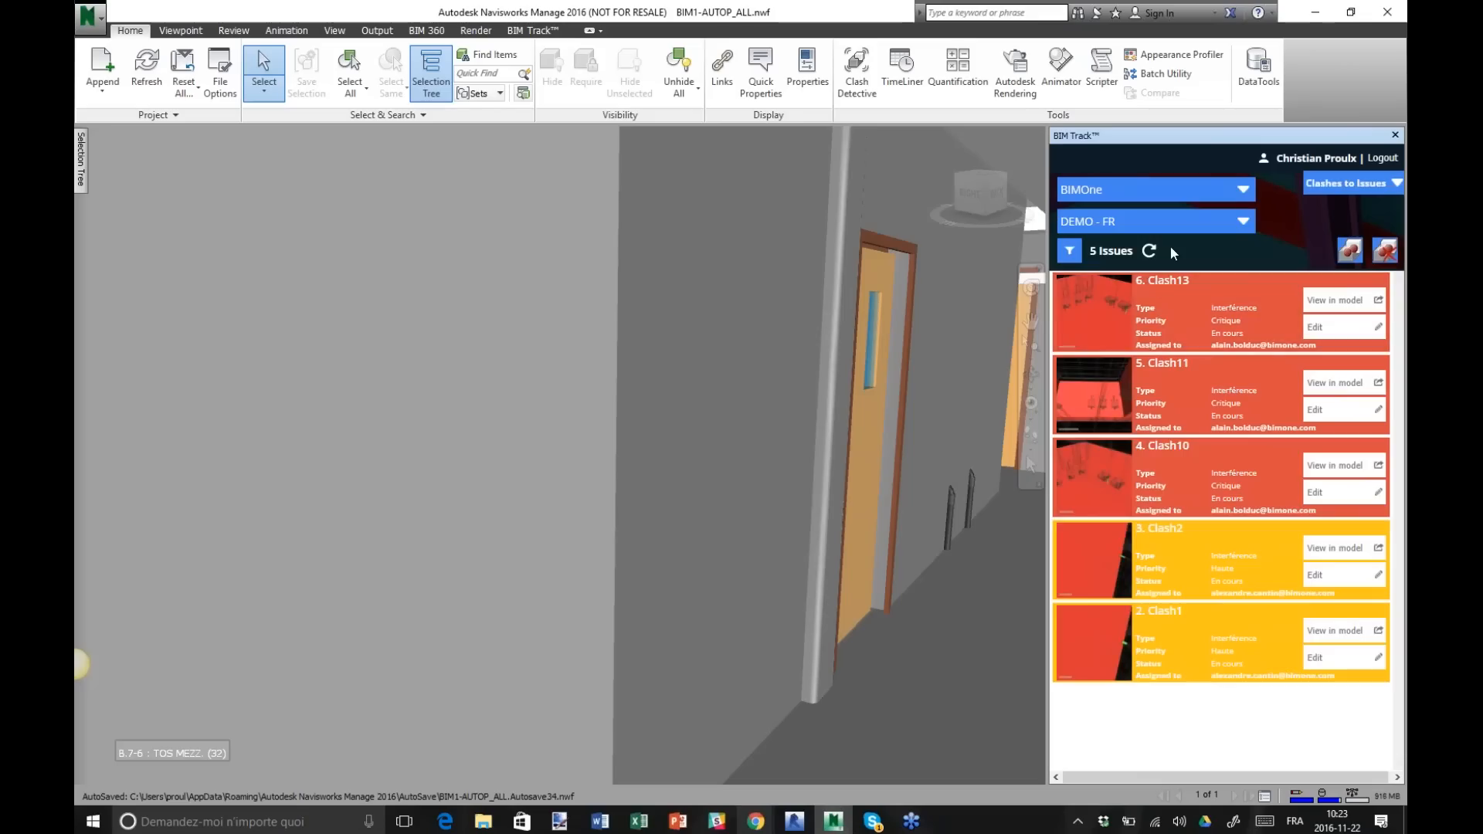
Refresh the issue list in Navisworks, then switch to BIM Track in Chrome and reload the project's issues page.
click(1149, 251)
mouse_move(755, 820)
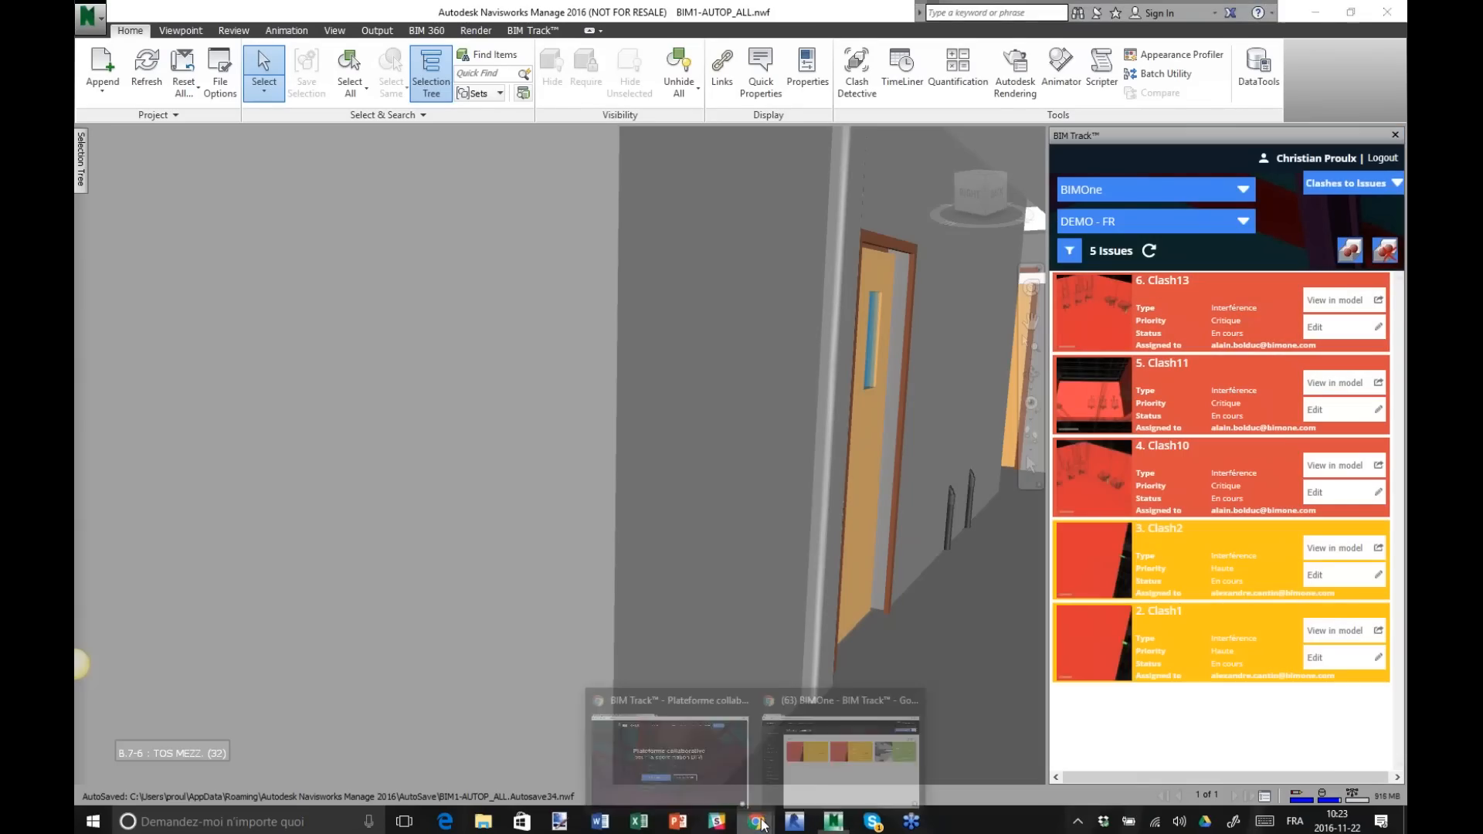
click(817, 781)
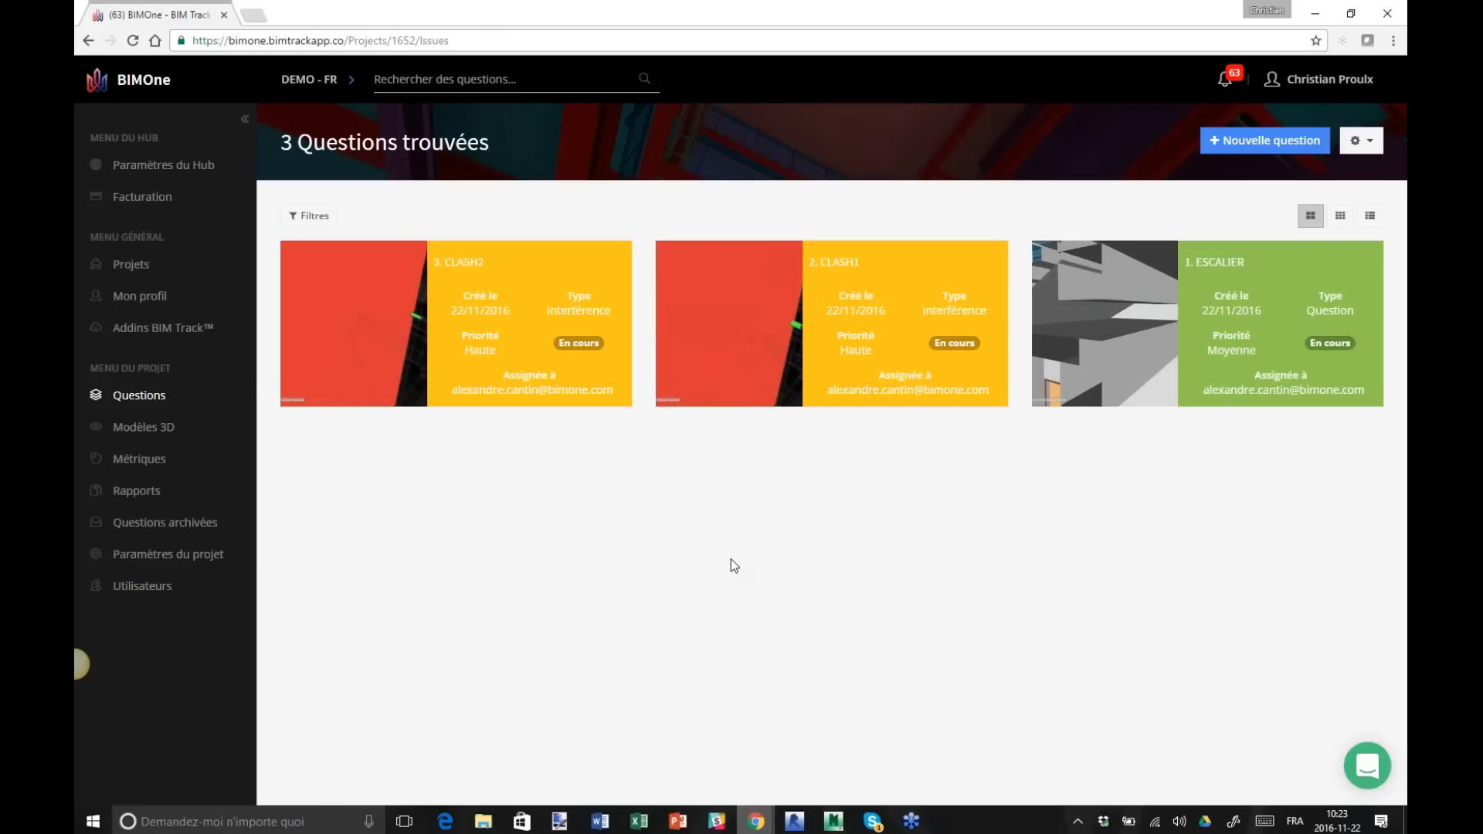
click(556, 42)
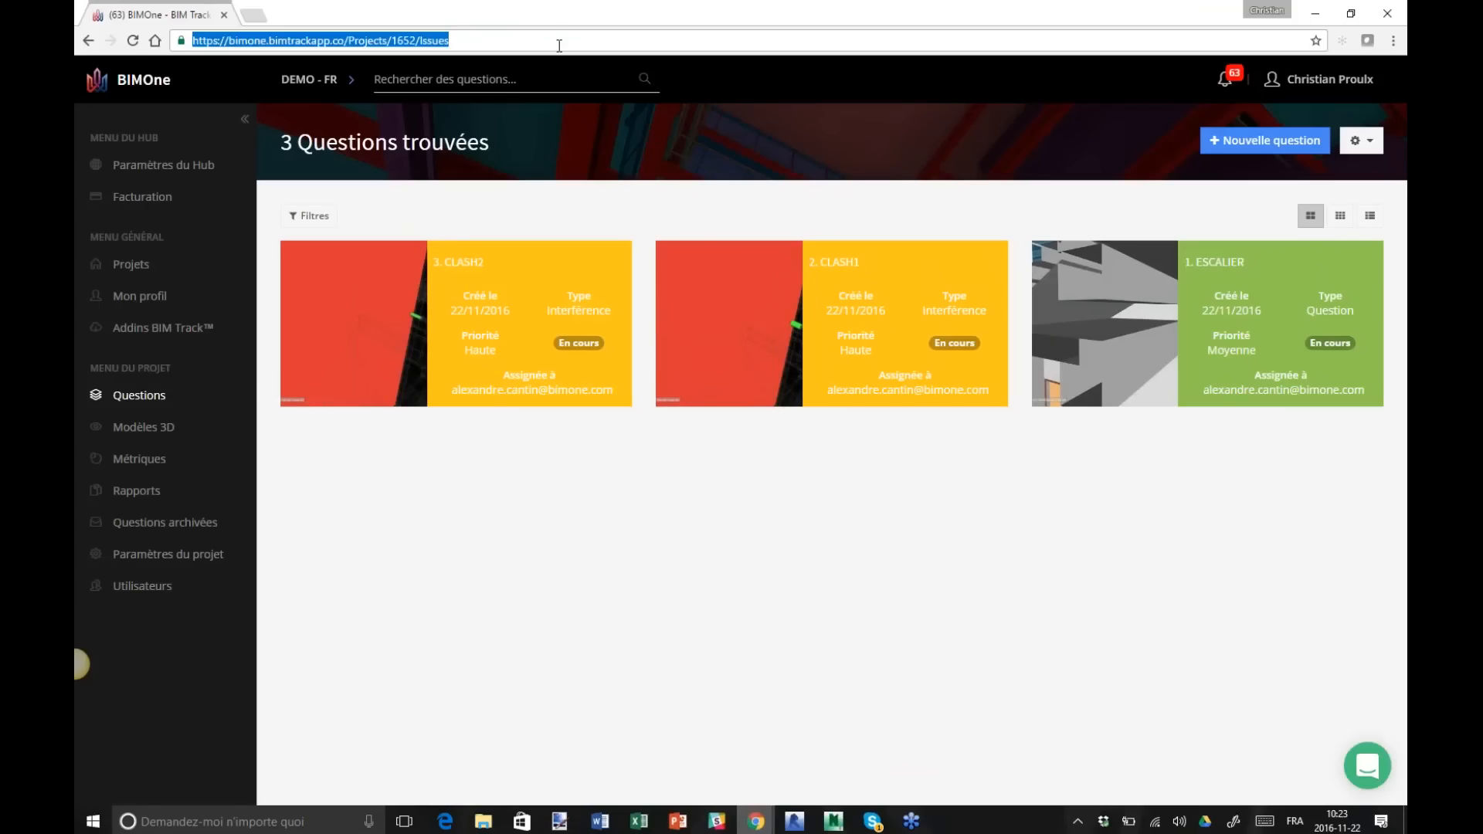
key(Return)
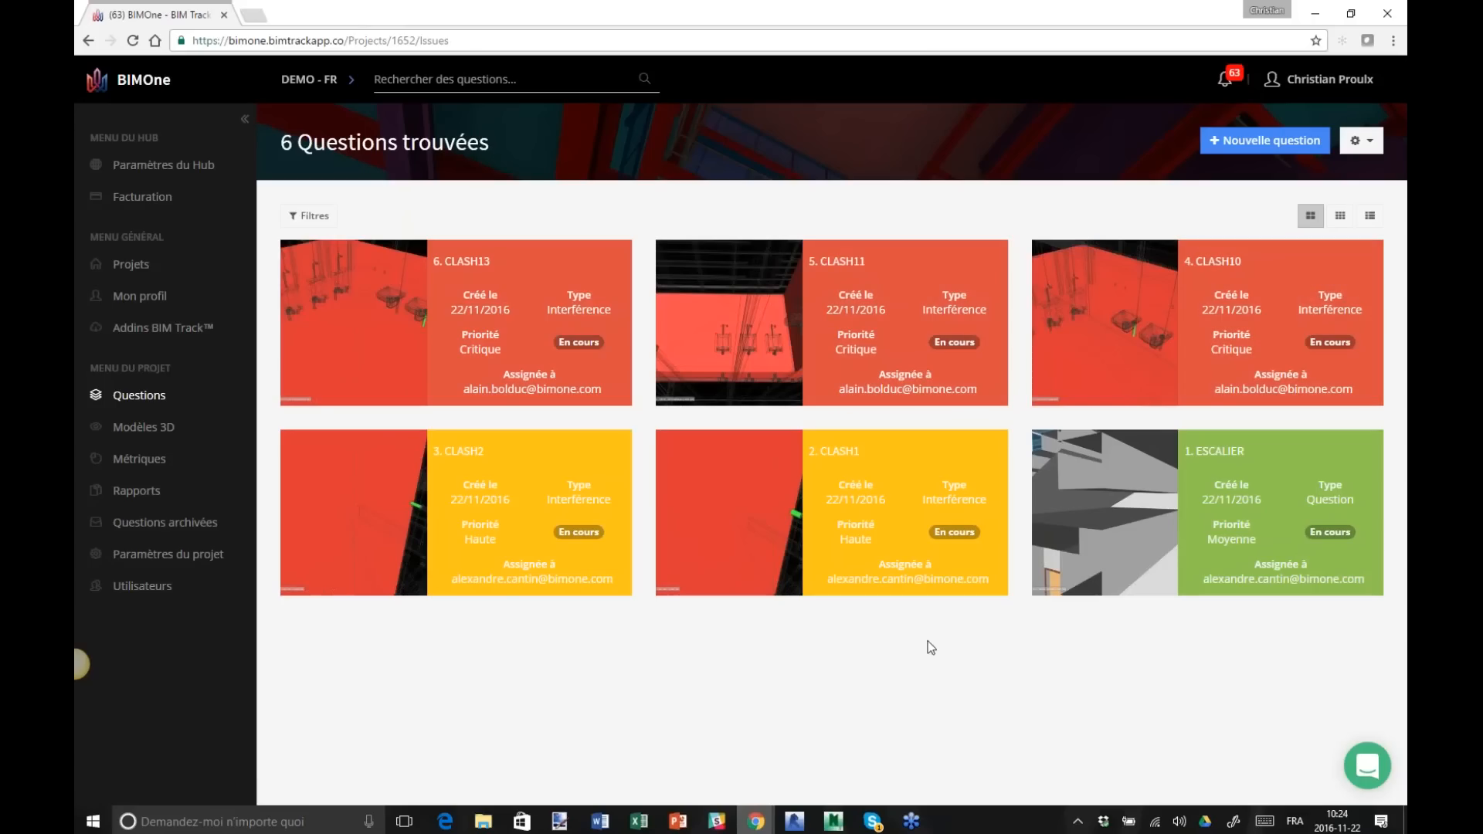
Switch to Revit and refresh the BIM Track issue list for the DEMO - FR project.
click(795, 821)
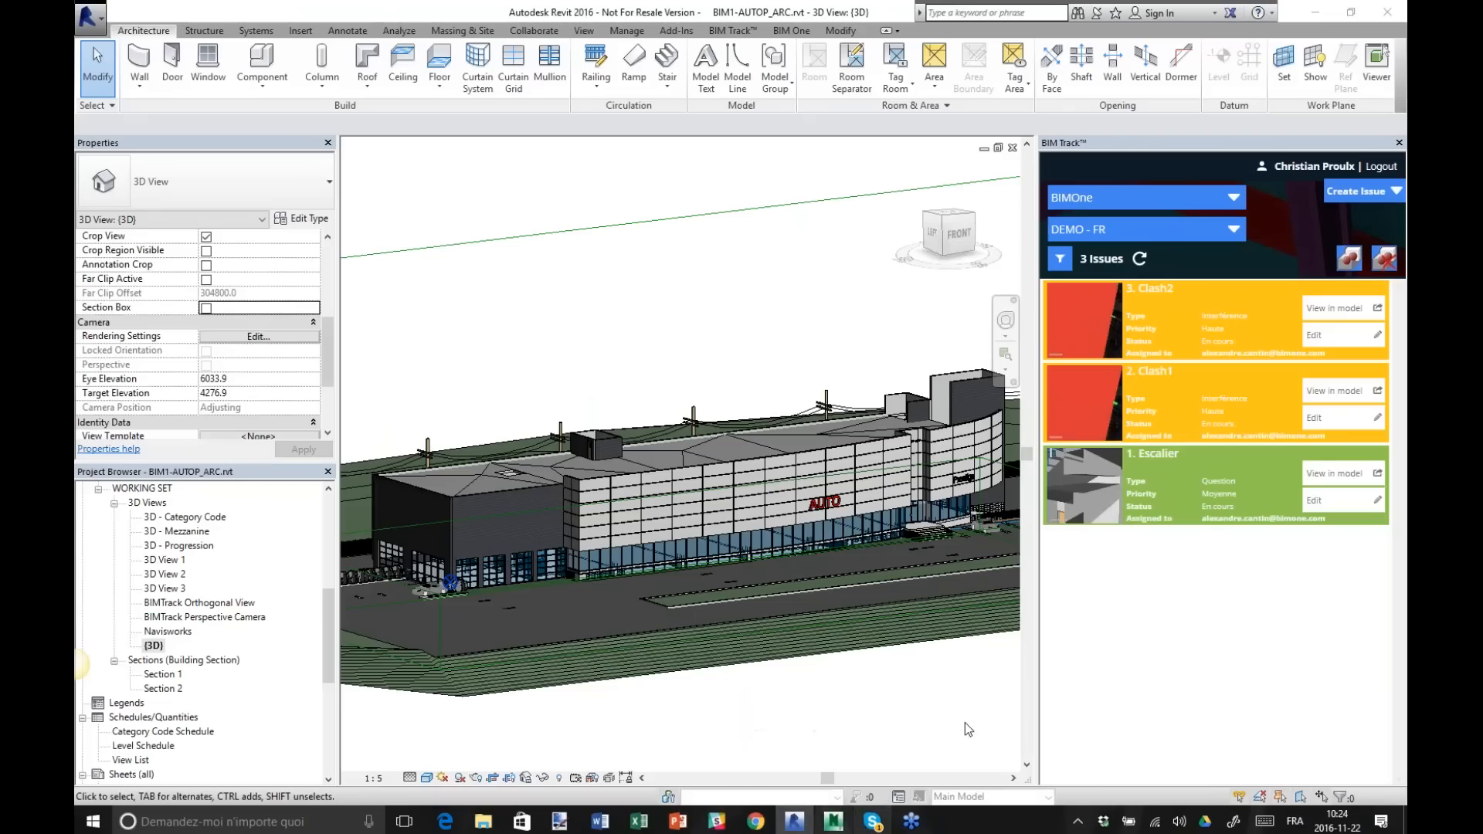
click(1141, 261)
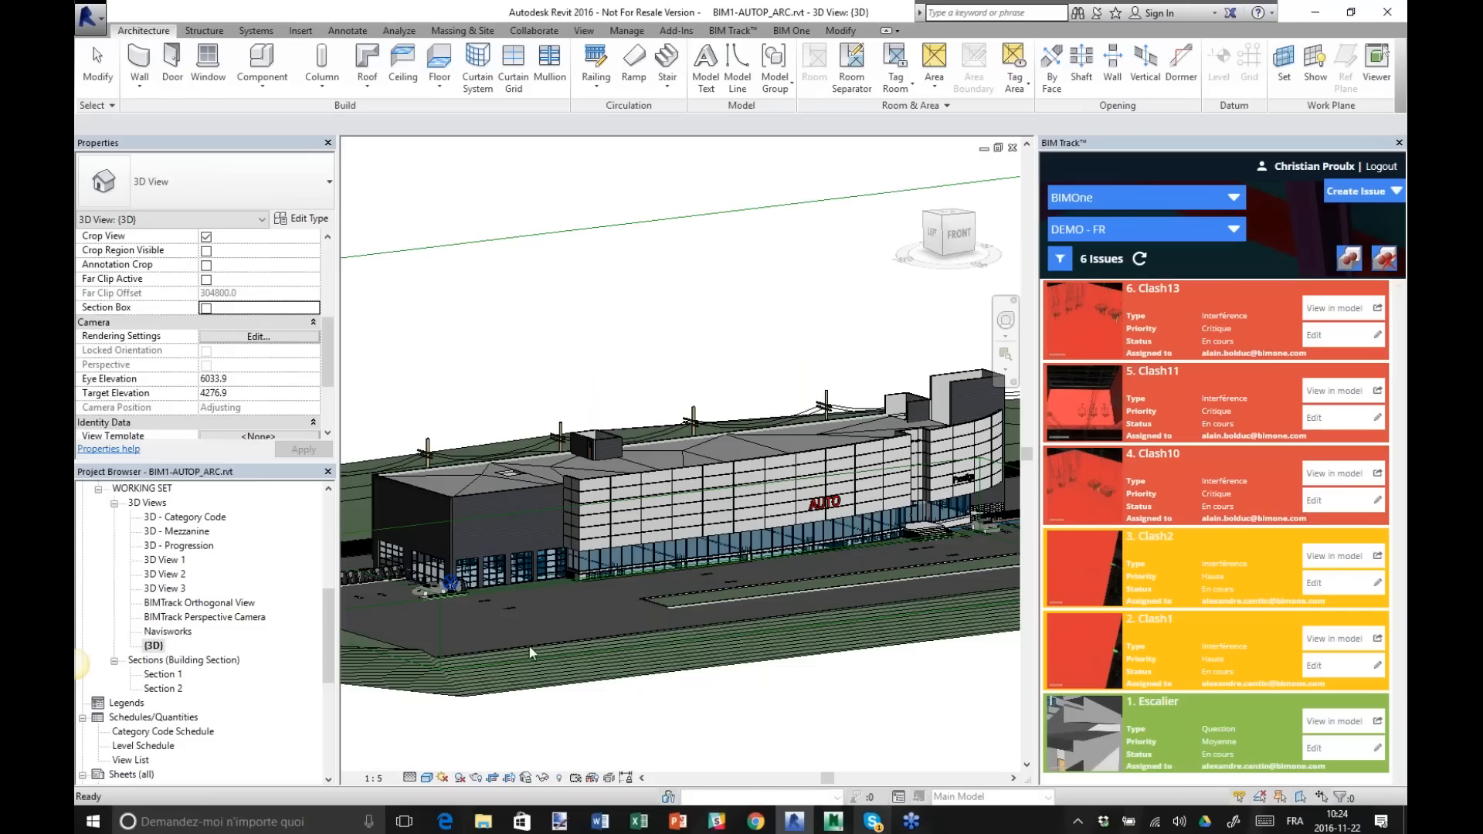
Open the 02-MEZZ. floor plan and show the BIM Track clash spheres around Room 34, accepting the duplicate instances warning.
drag(327, 633, 328, 540)
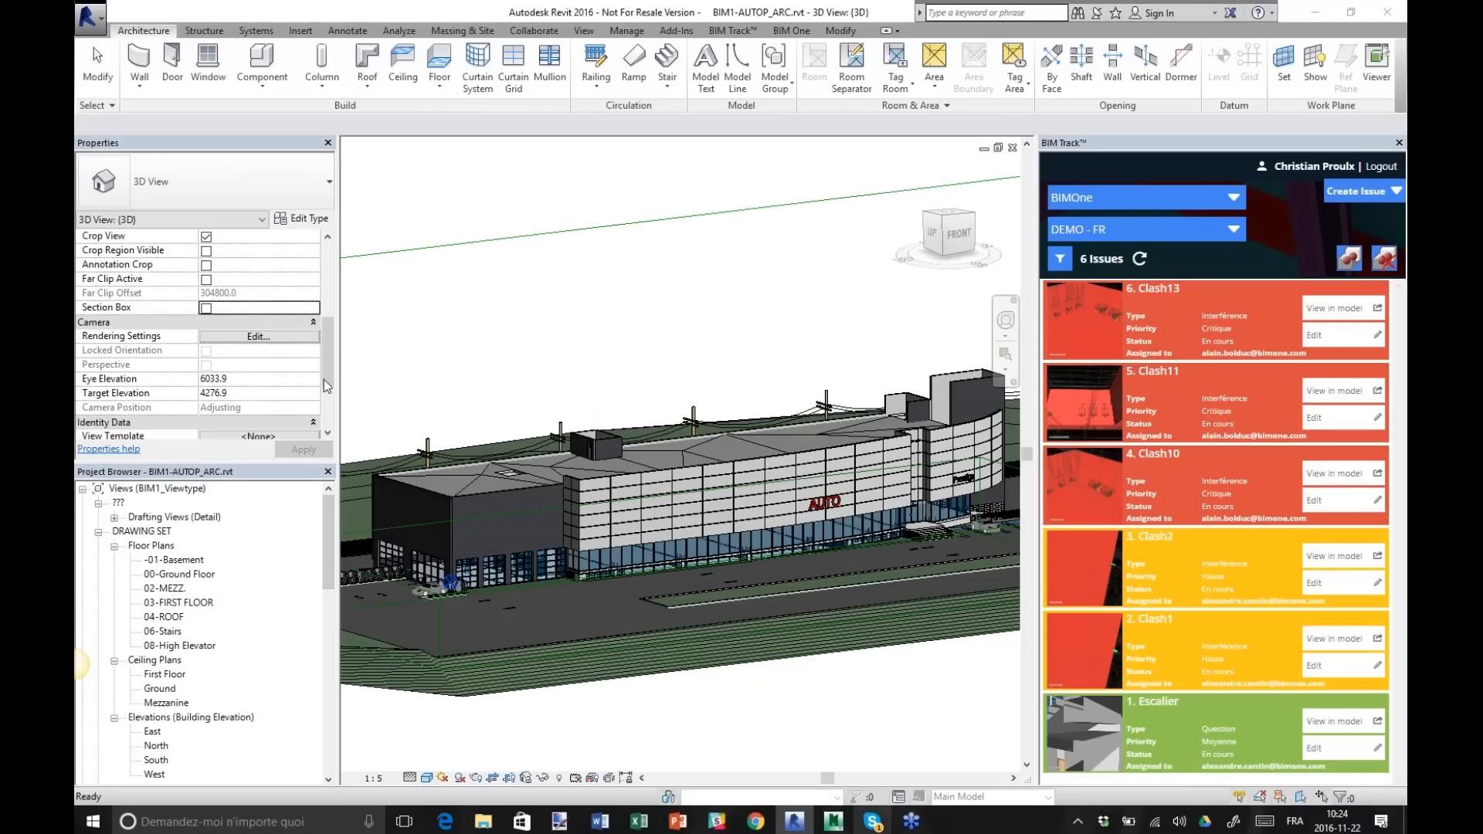
double_click(164, 588)
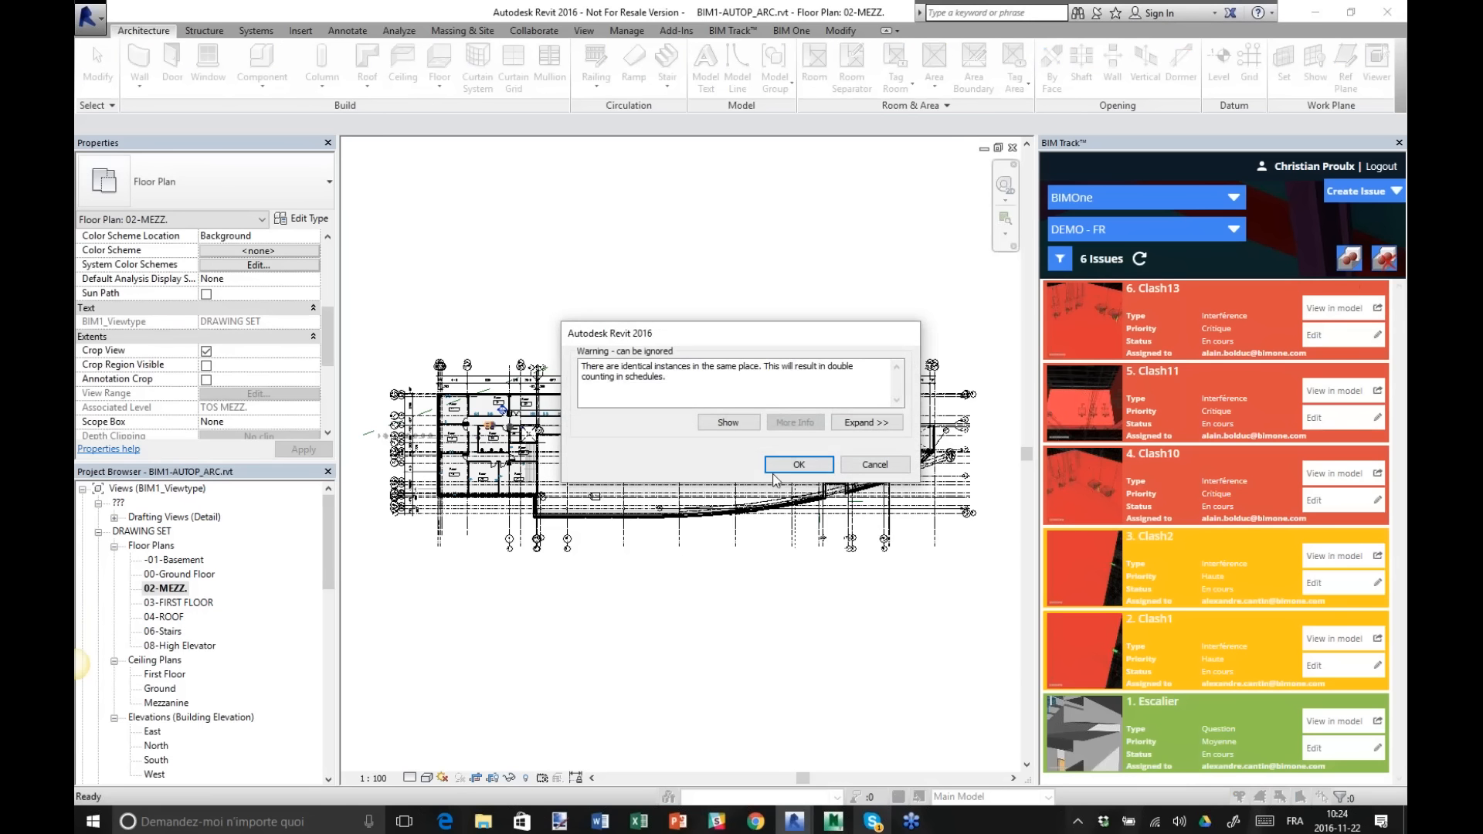
click(798, 464)
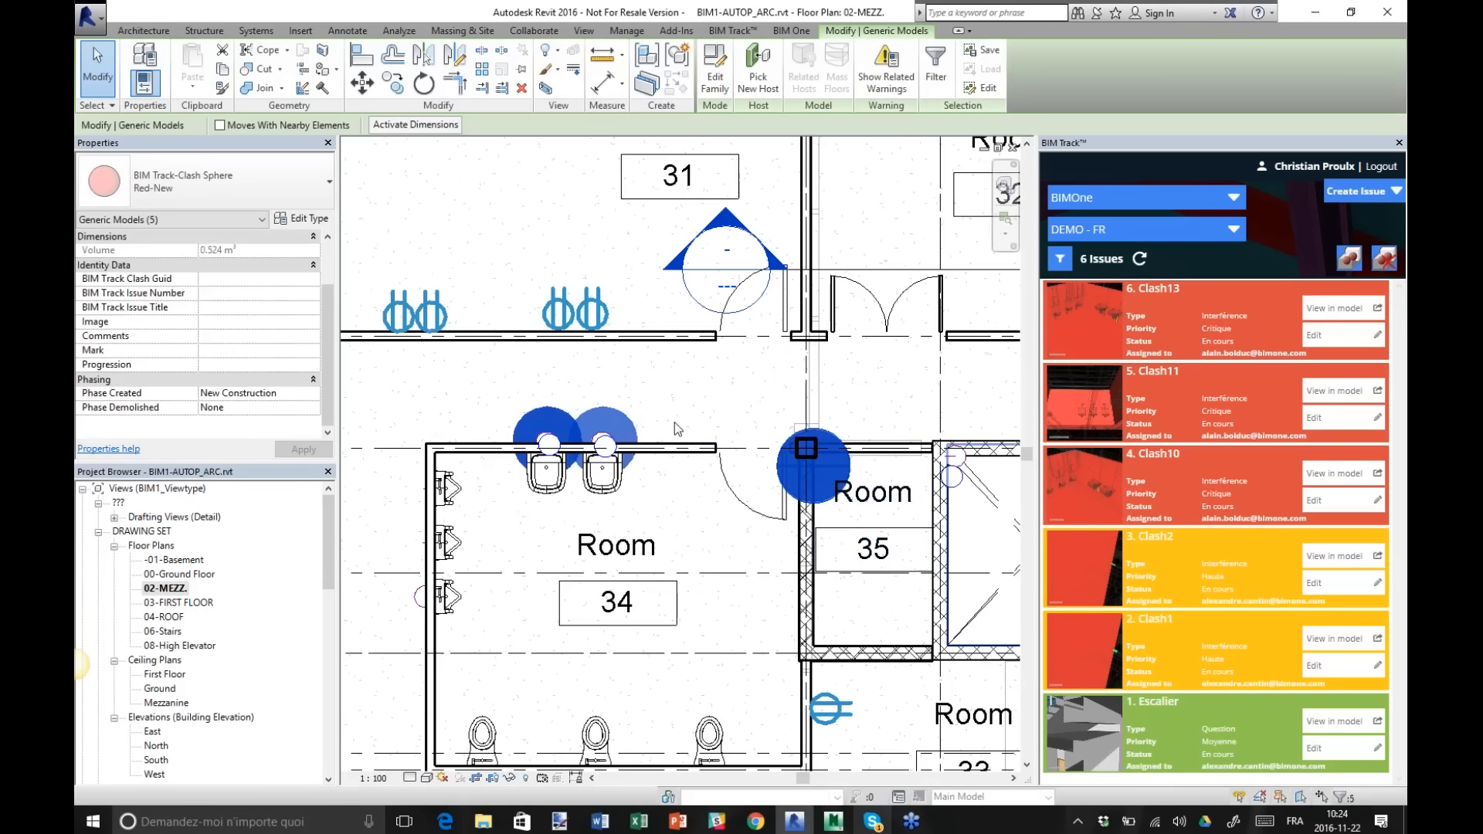
scroll(895, 485, down, 8)
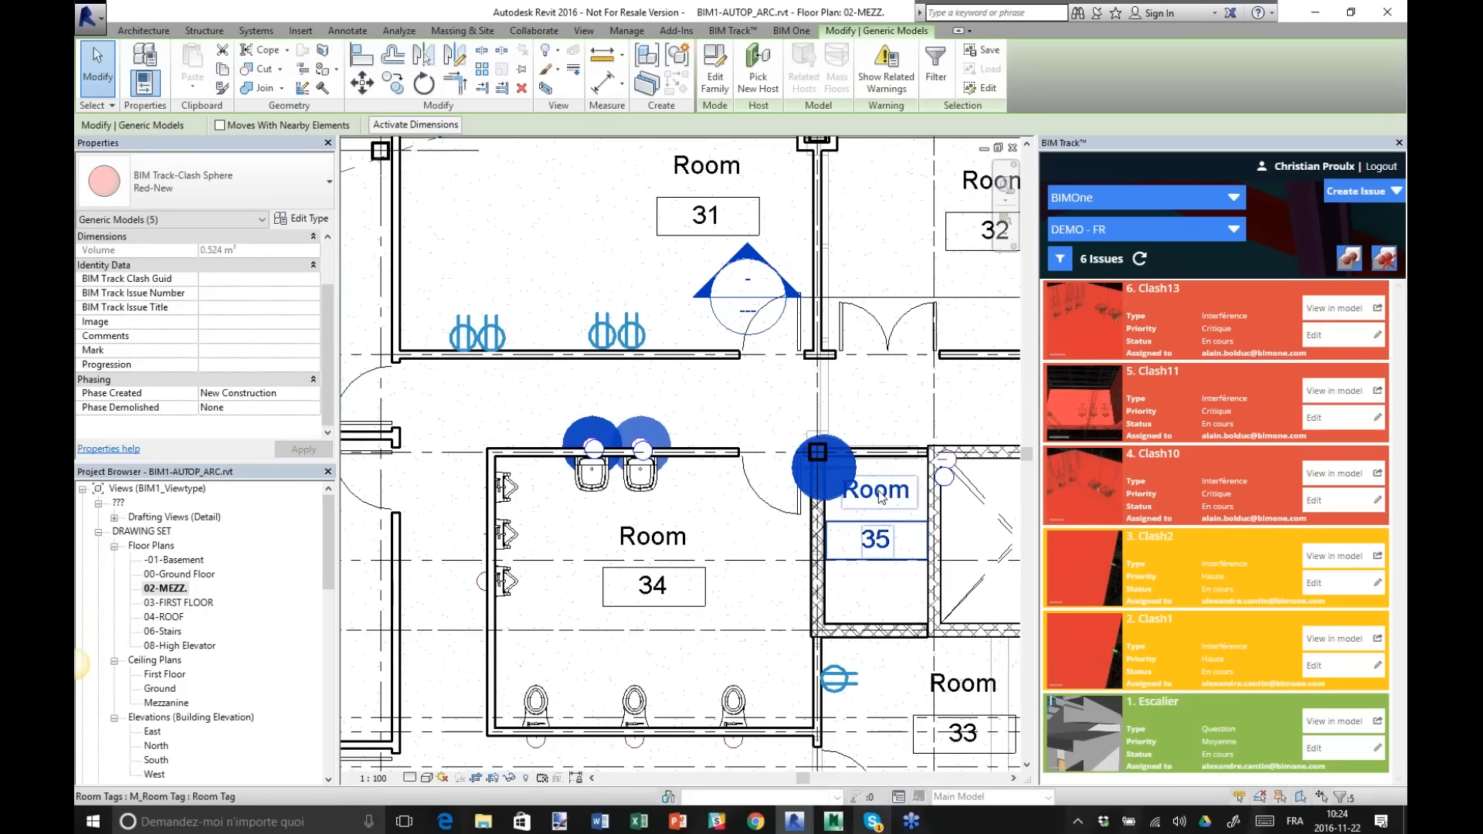
key(Escape)
scroll(896, 543, down, 2)
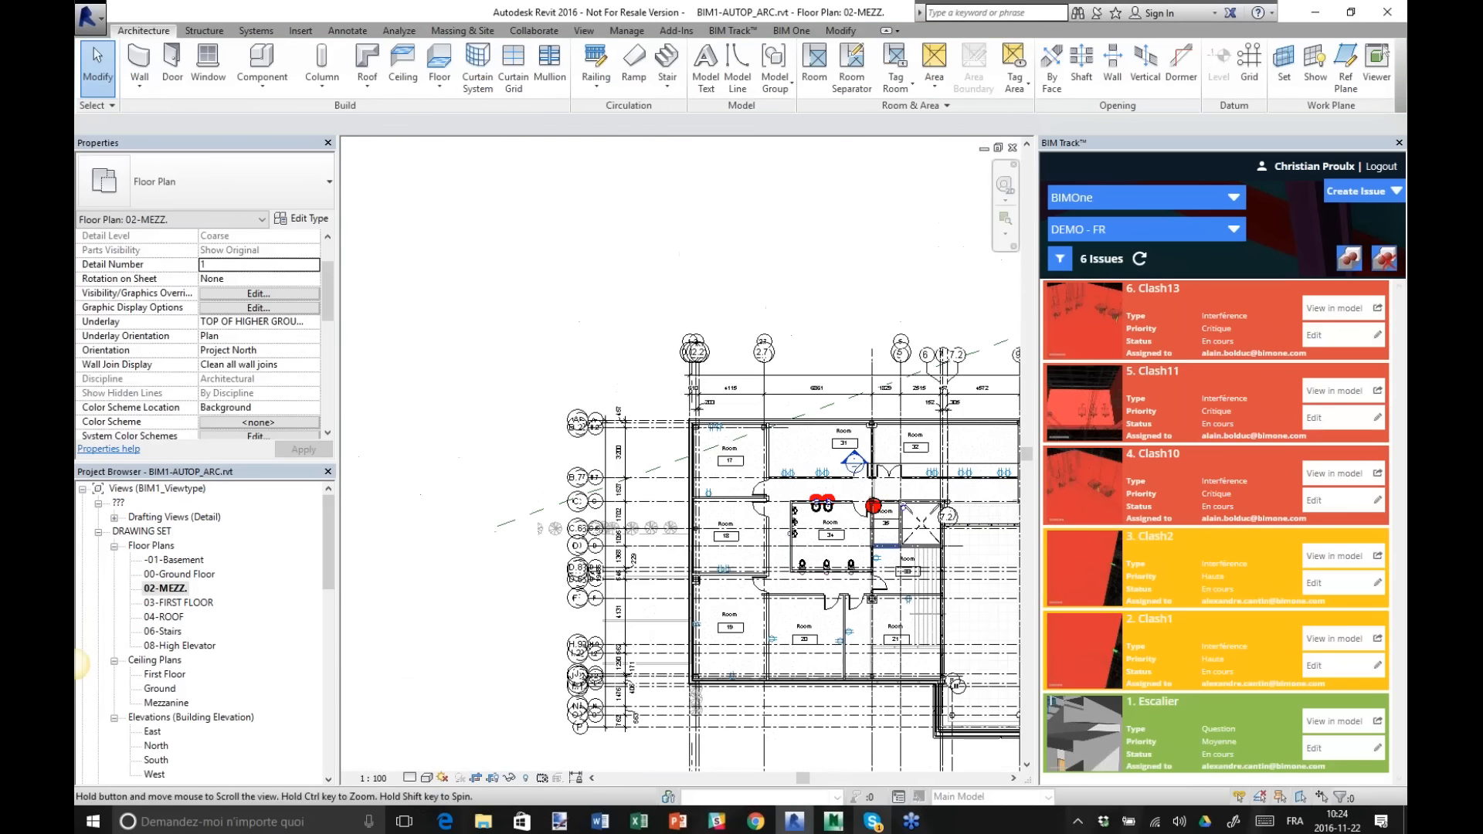
Inspect the clash spheres near Rooms 34 and 35 on the 02-MEZZ. plan, hide all spheres and close the plan view.
middle_drag(767, 325, 473, 306)
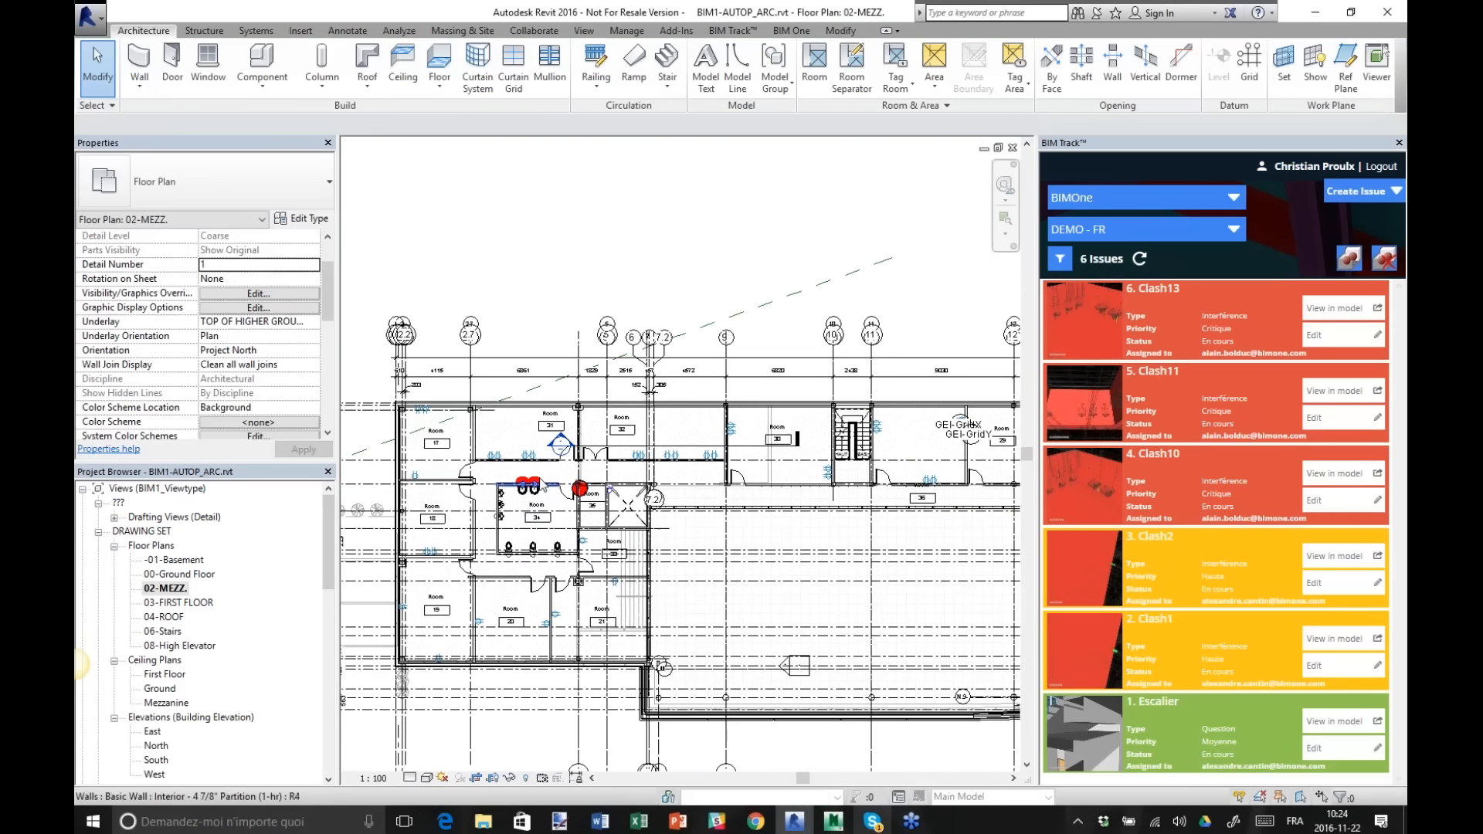
scroll(577, 493, up, 5)
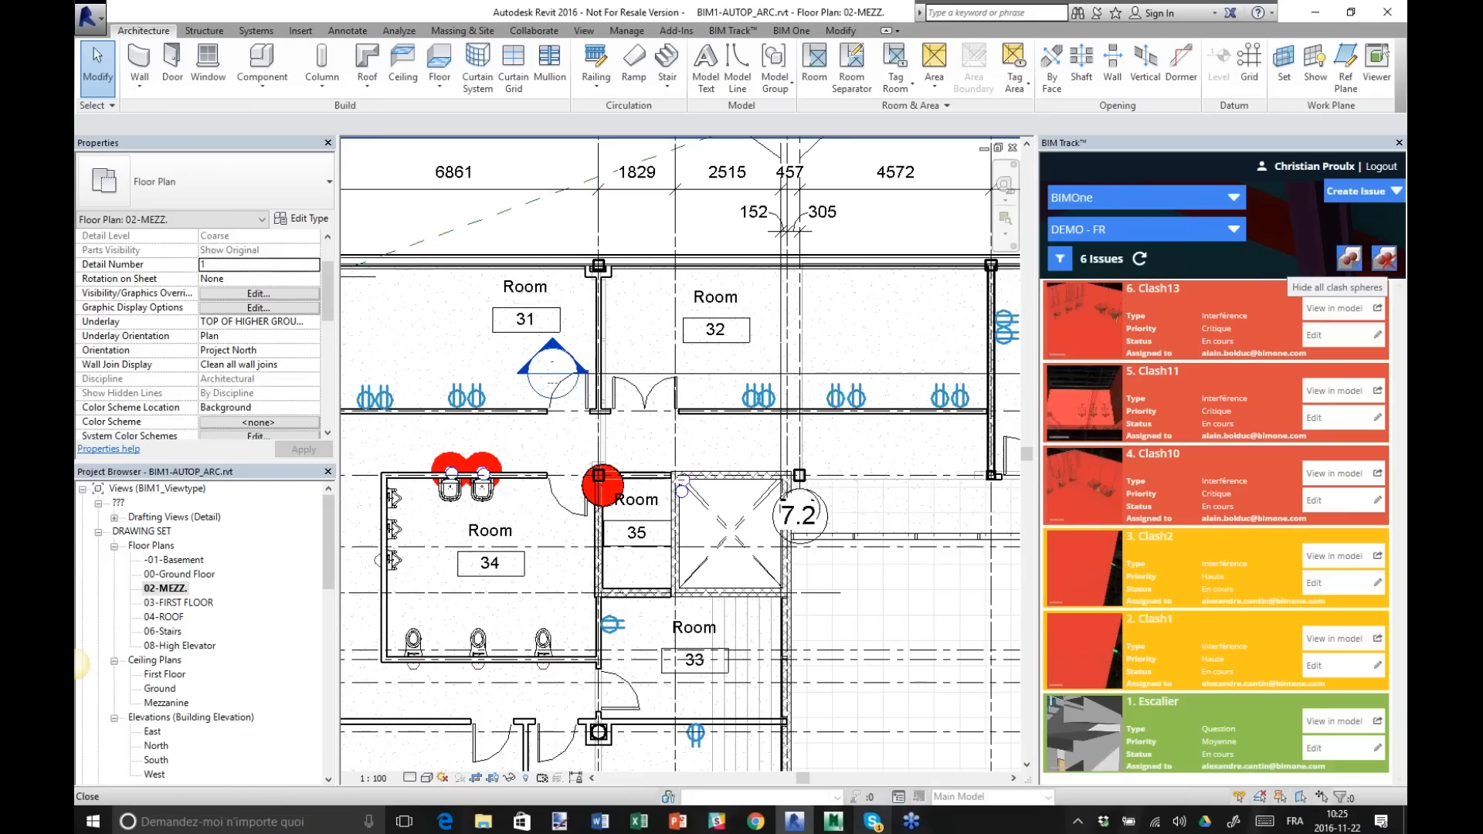
click(1380, 263)
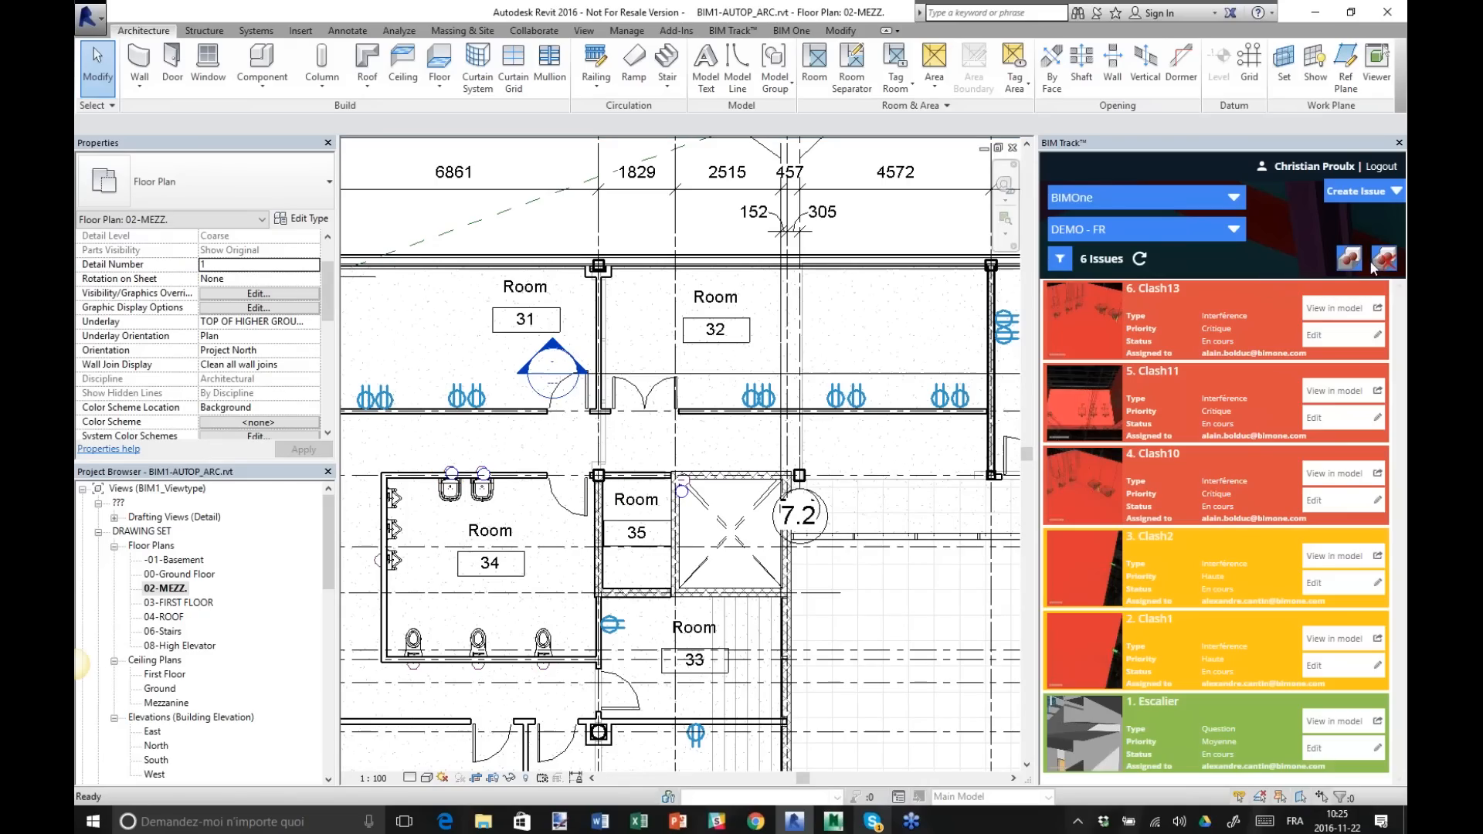
click(1014, 147)
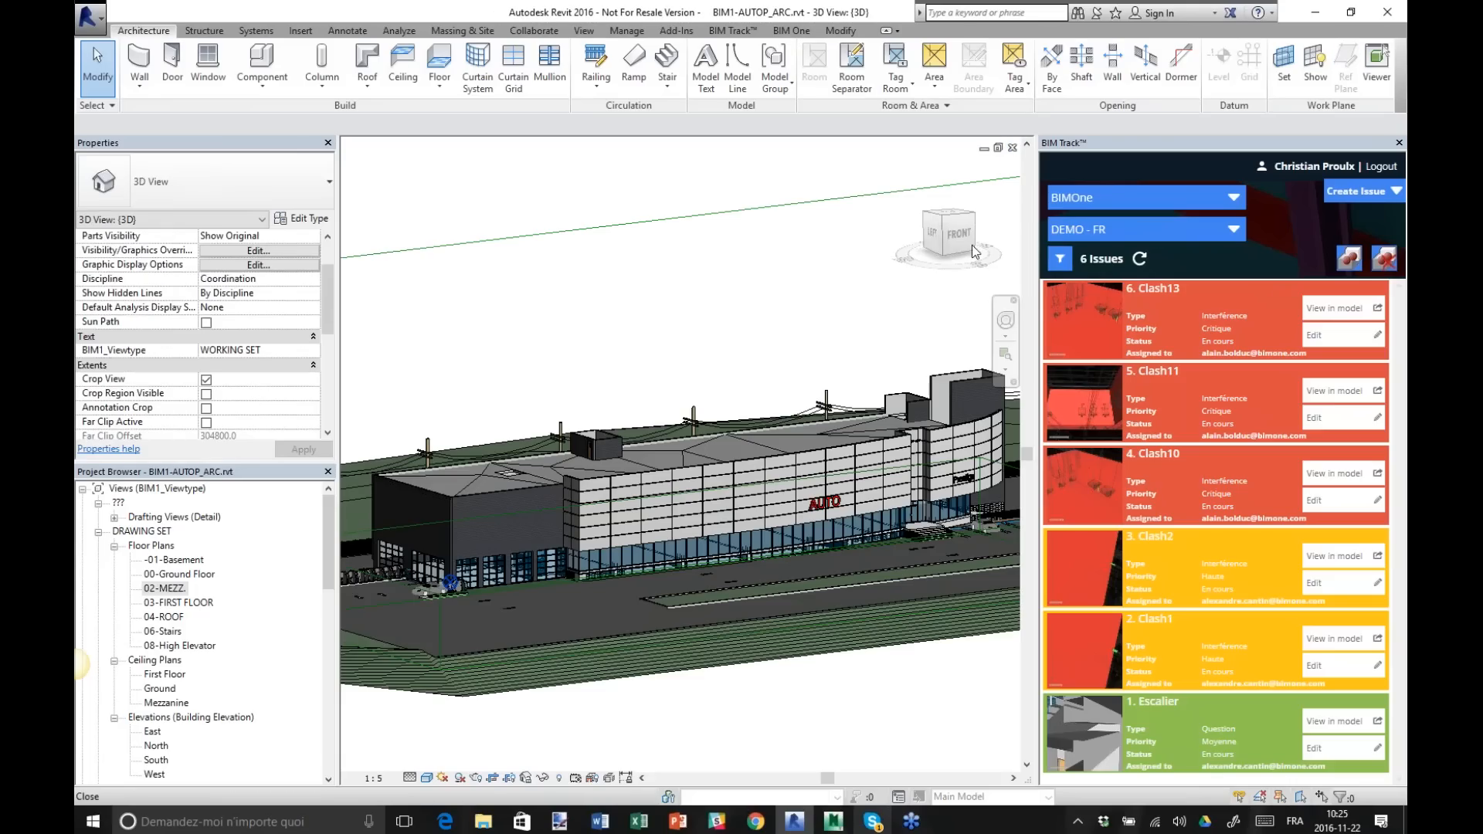
View issue 6 Clash13 in the model and try isolating the interior curtain wall with a 3D selection box.
click(1365, 314)
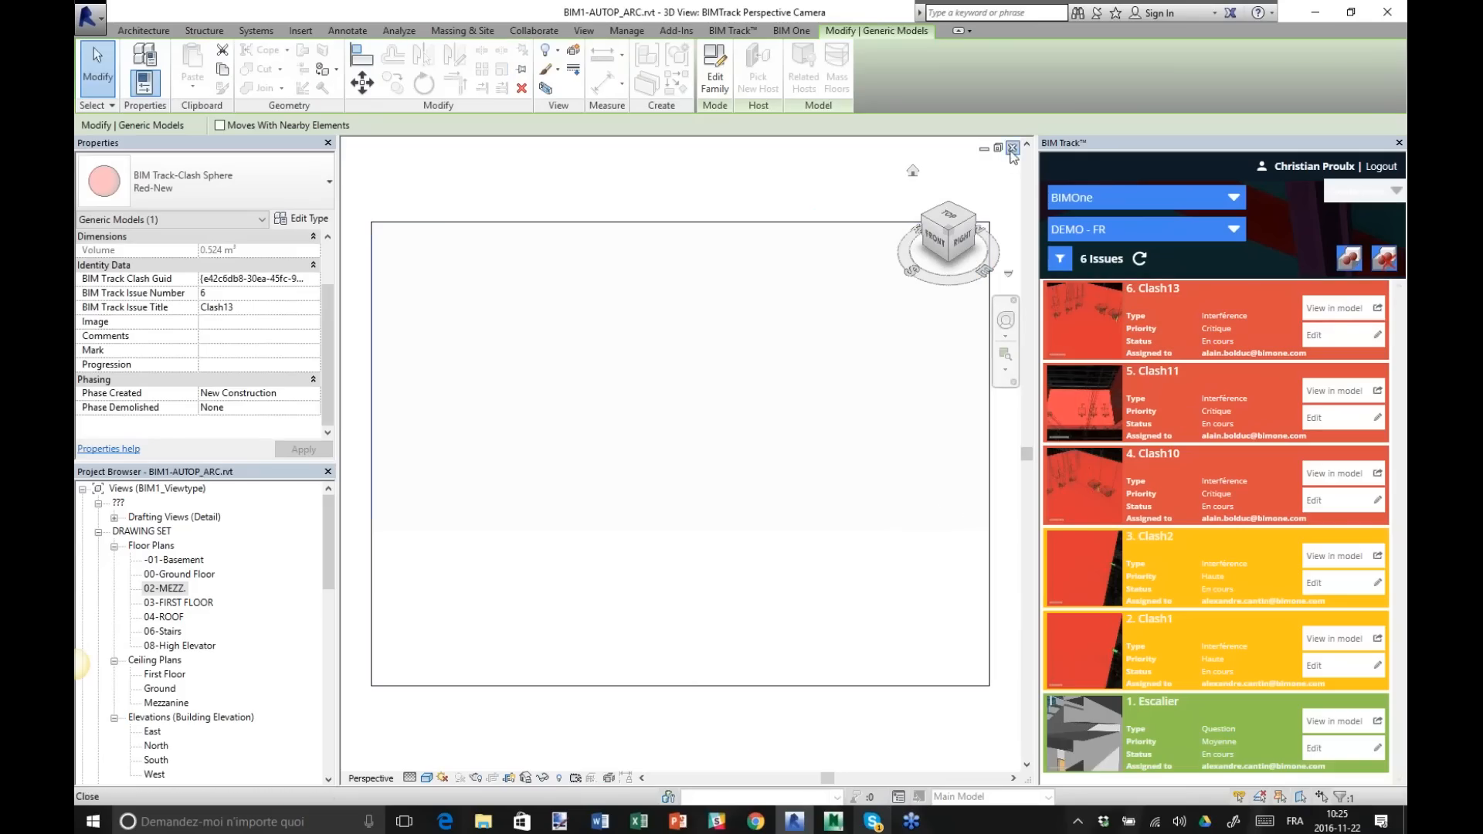
click(1011, 149)
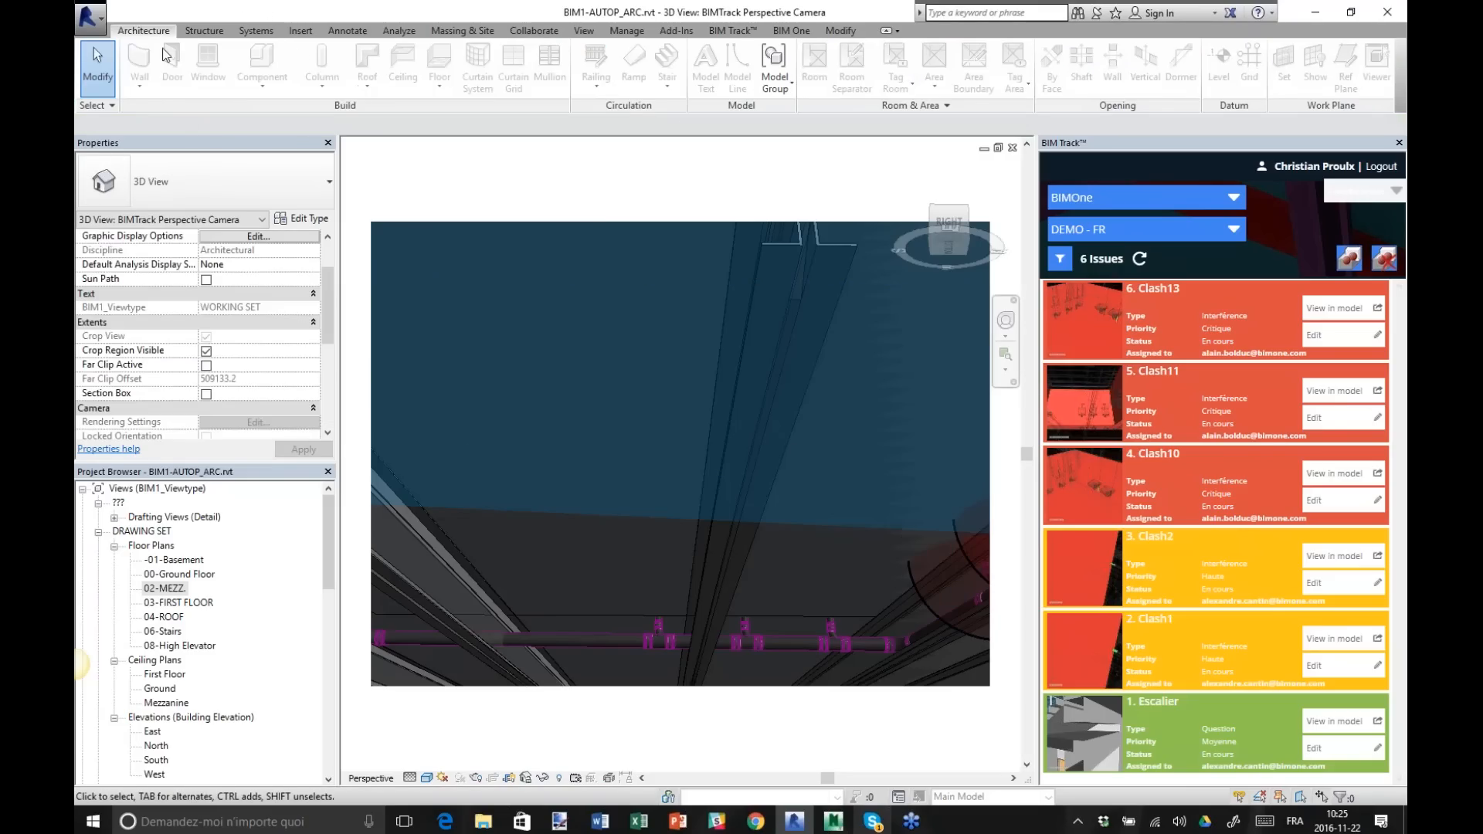
click(578, 240)
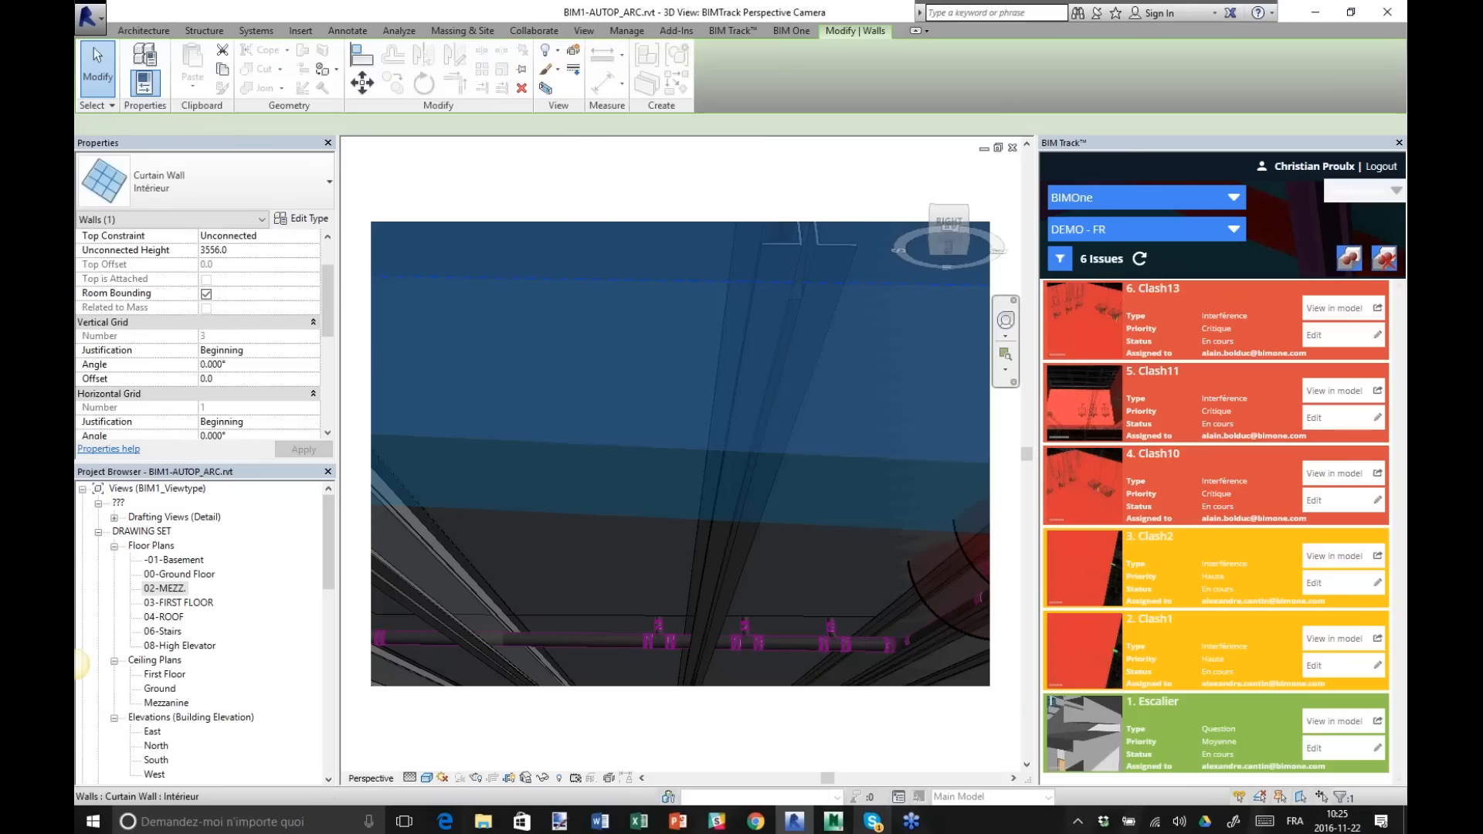
click(544, 89)
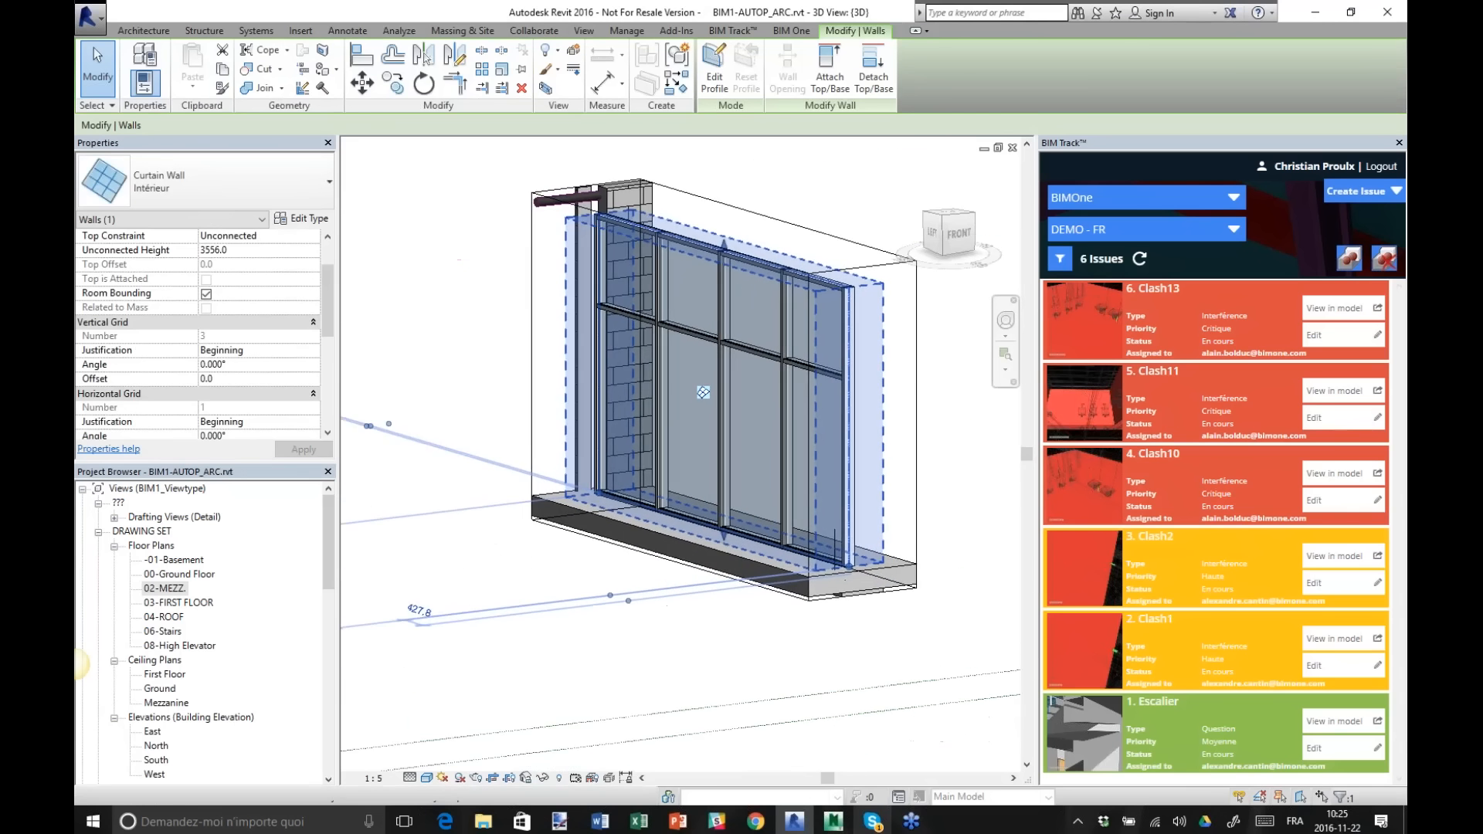
shift+middle_drag(703, 392, 1004, 456)
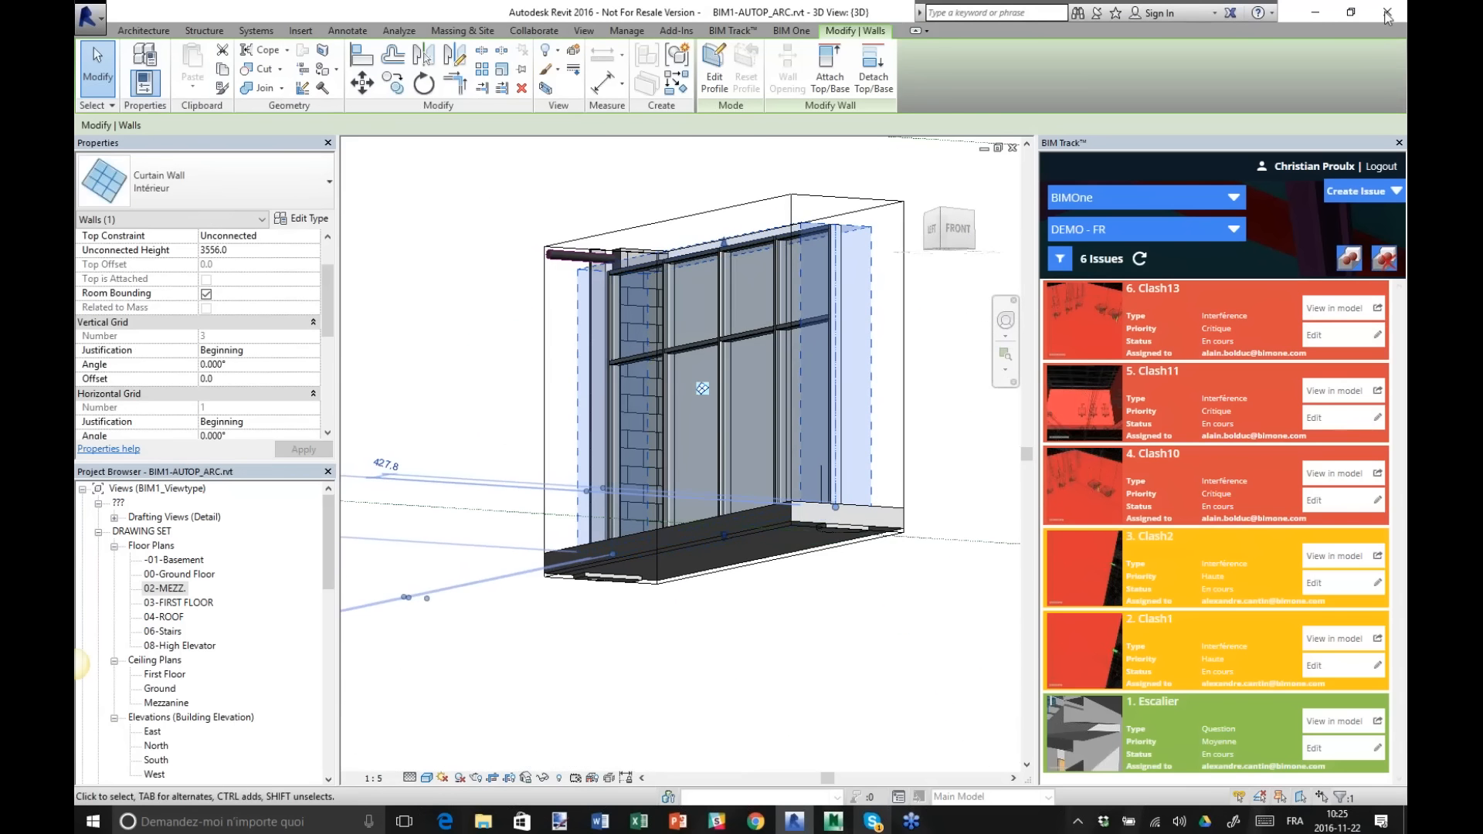
Toggle Clash13's sphere, view the issue in the model again, isolate its sphere with a selection box and inspect the clashing pipes from behind.
right_click(1110, 301)
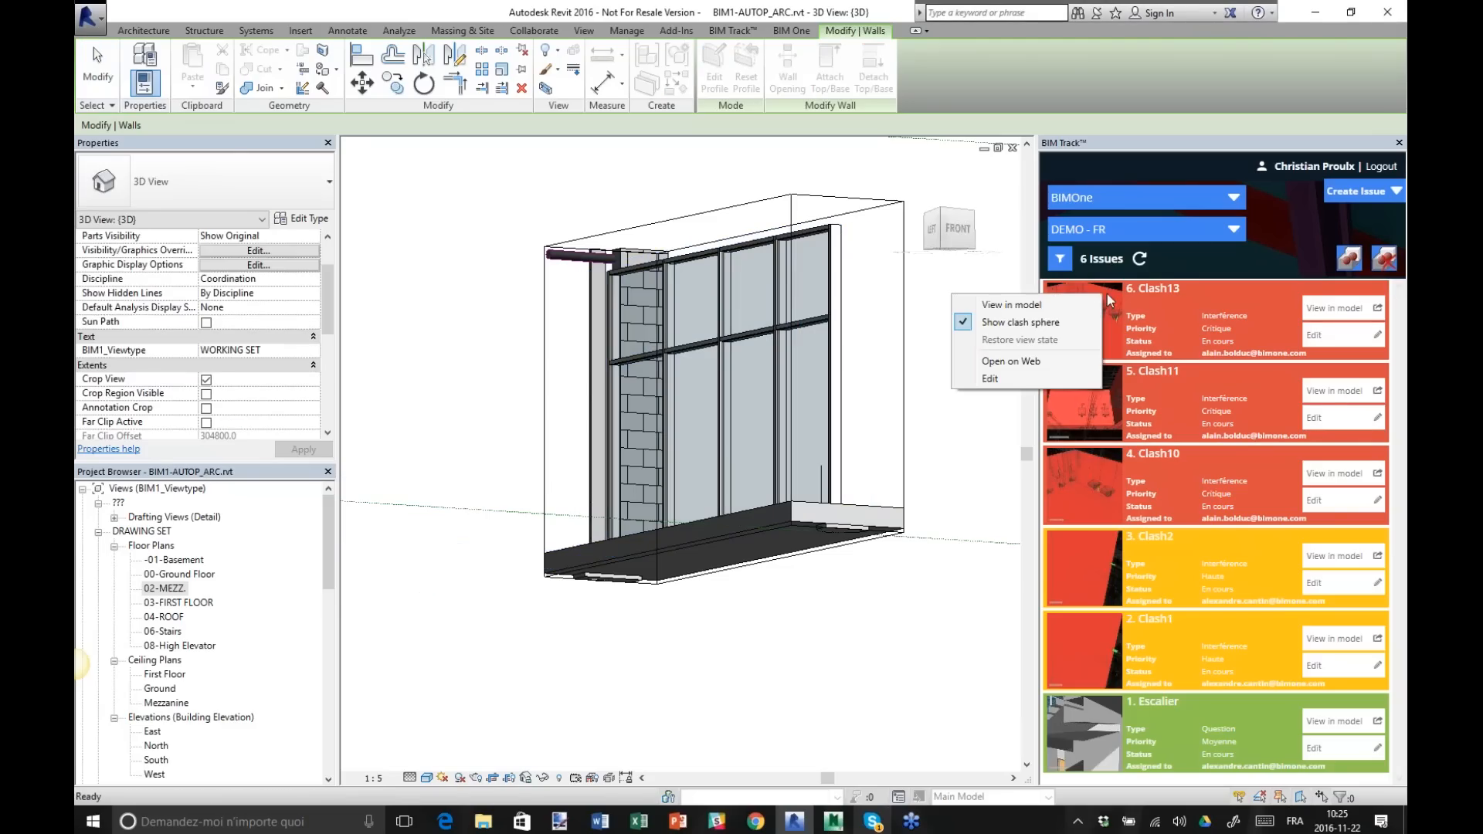
click(1070, 322)
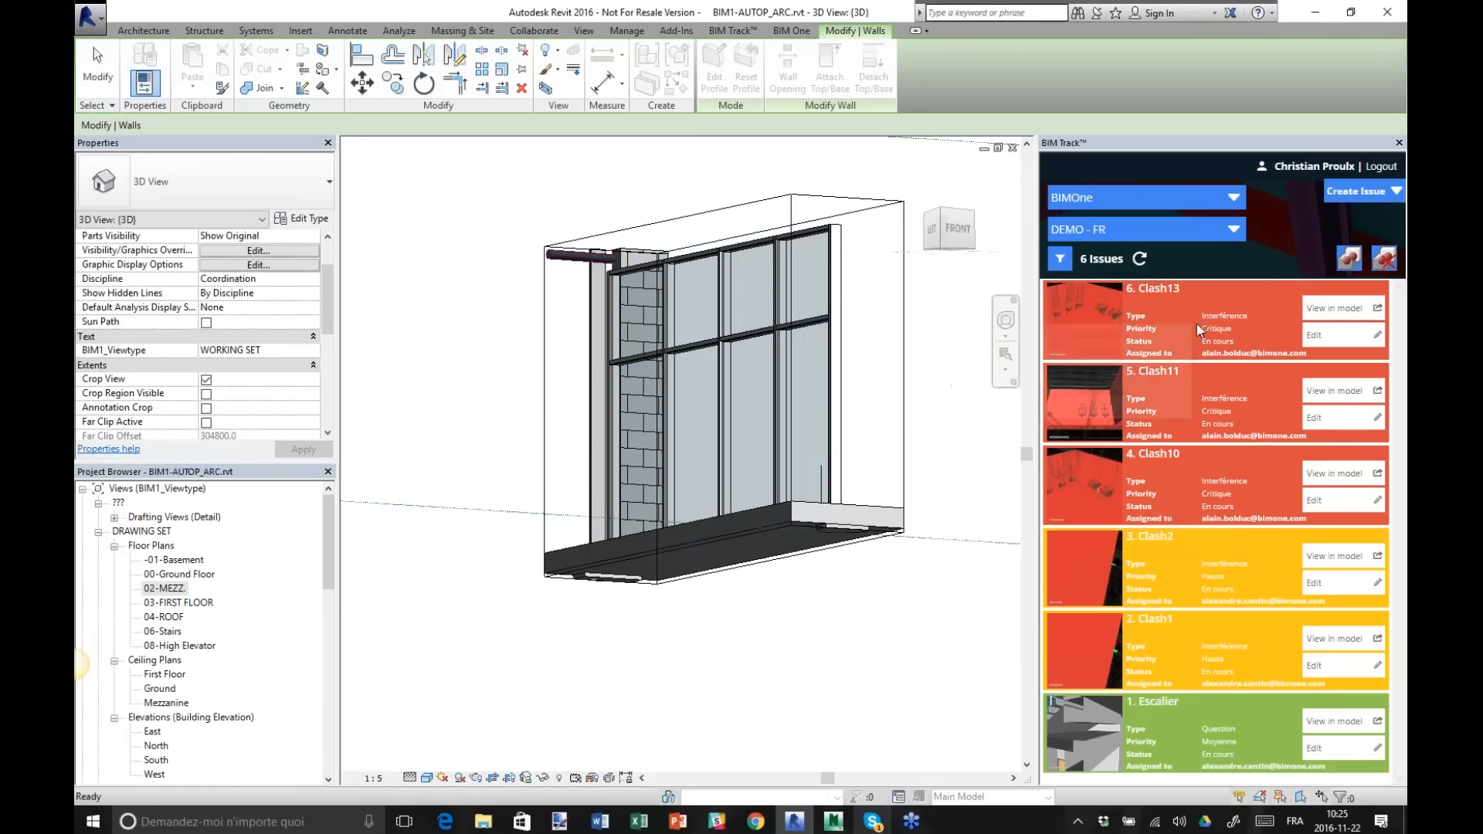
right_click(966, 329)
click(984, 336)
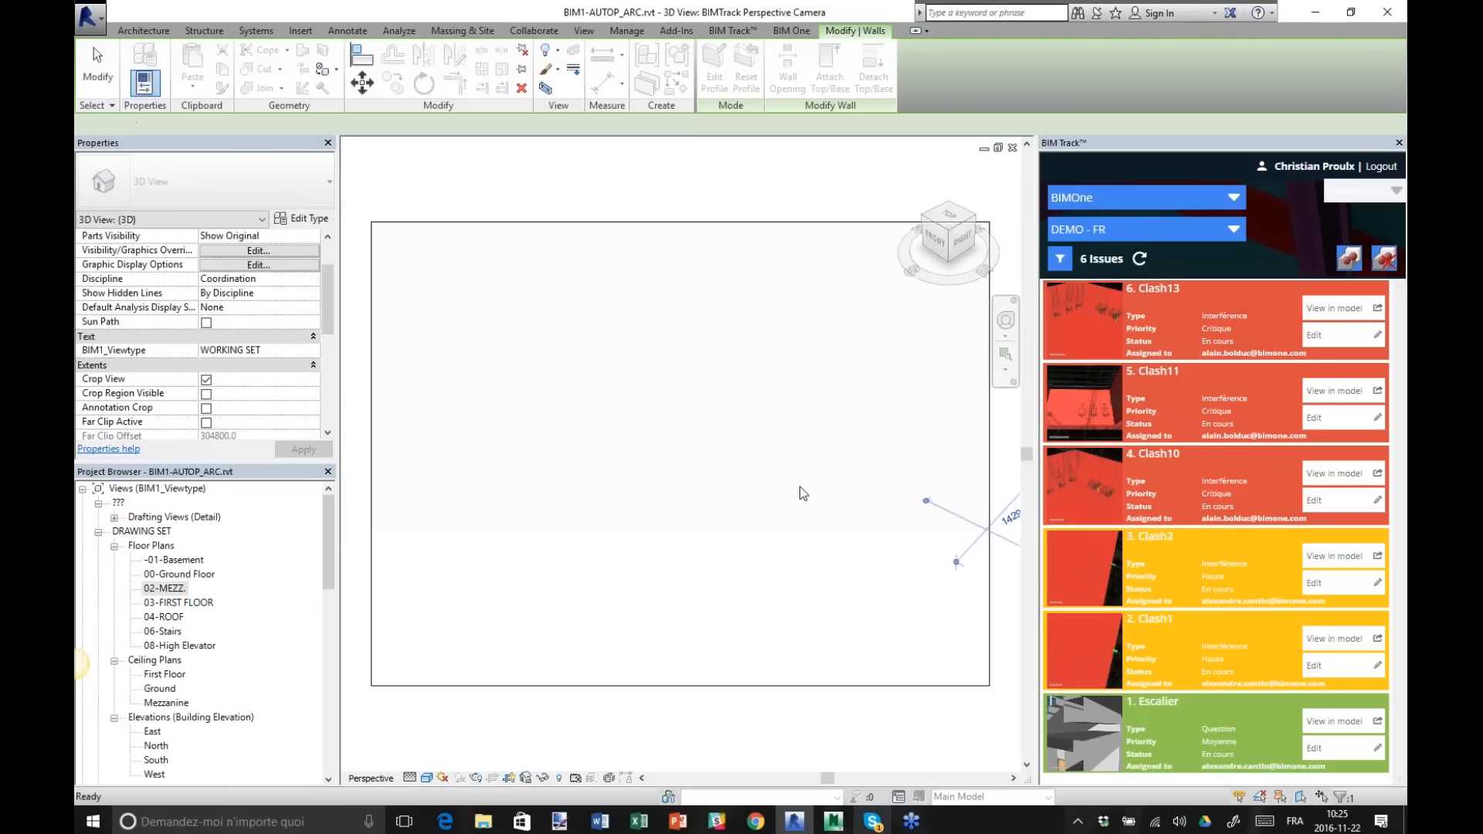
click(546, 87)
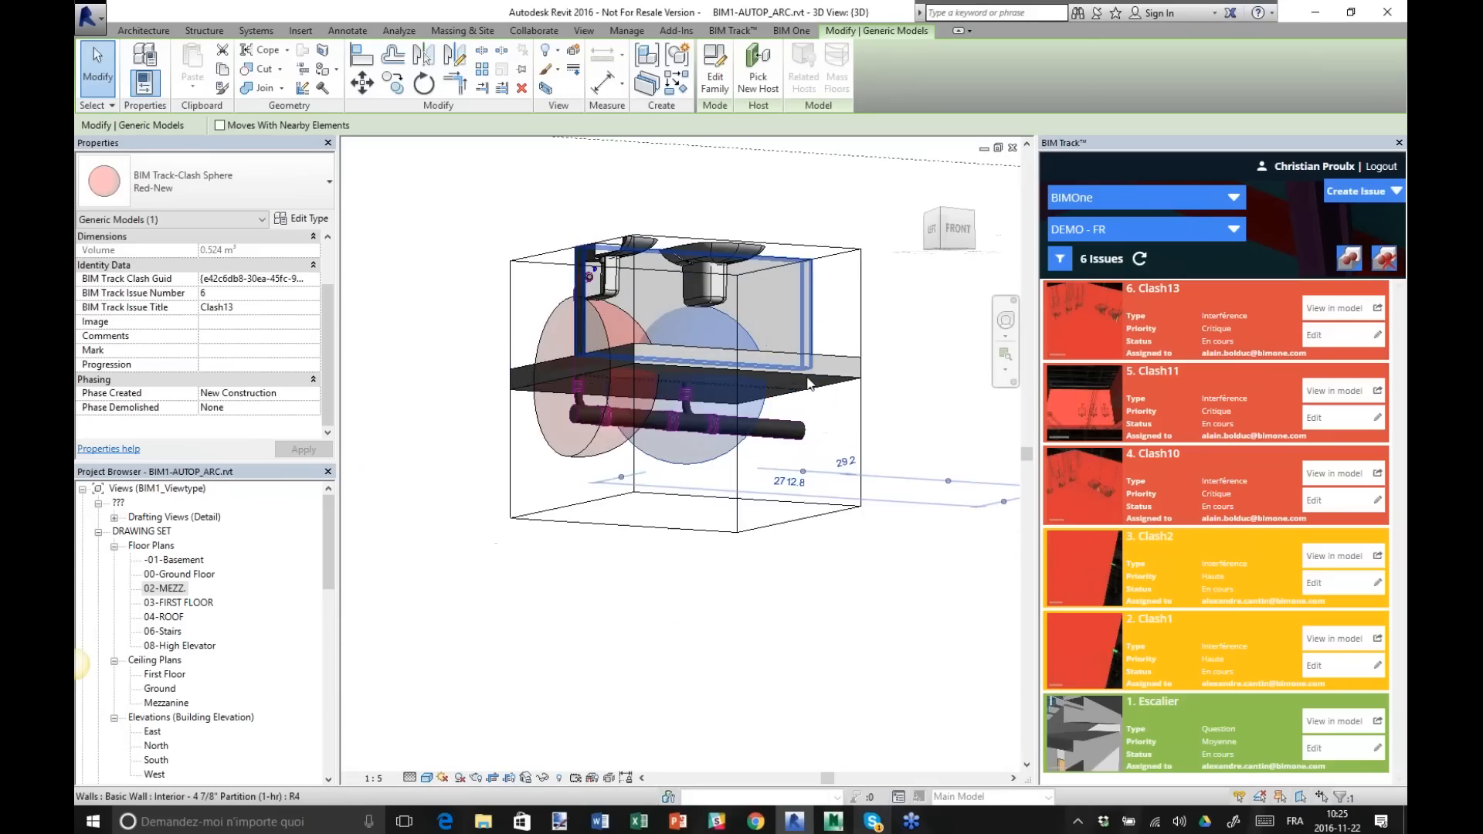
shift+middle_drag(808, 384, 832, 766)
scroll(688, 559, up, 5)
scroll(689, 559, down, 3)
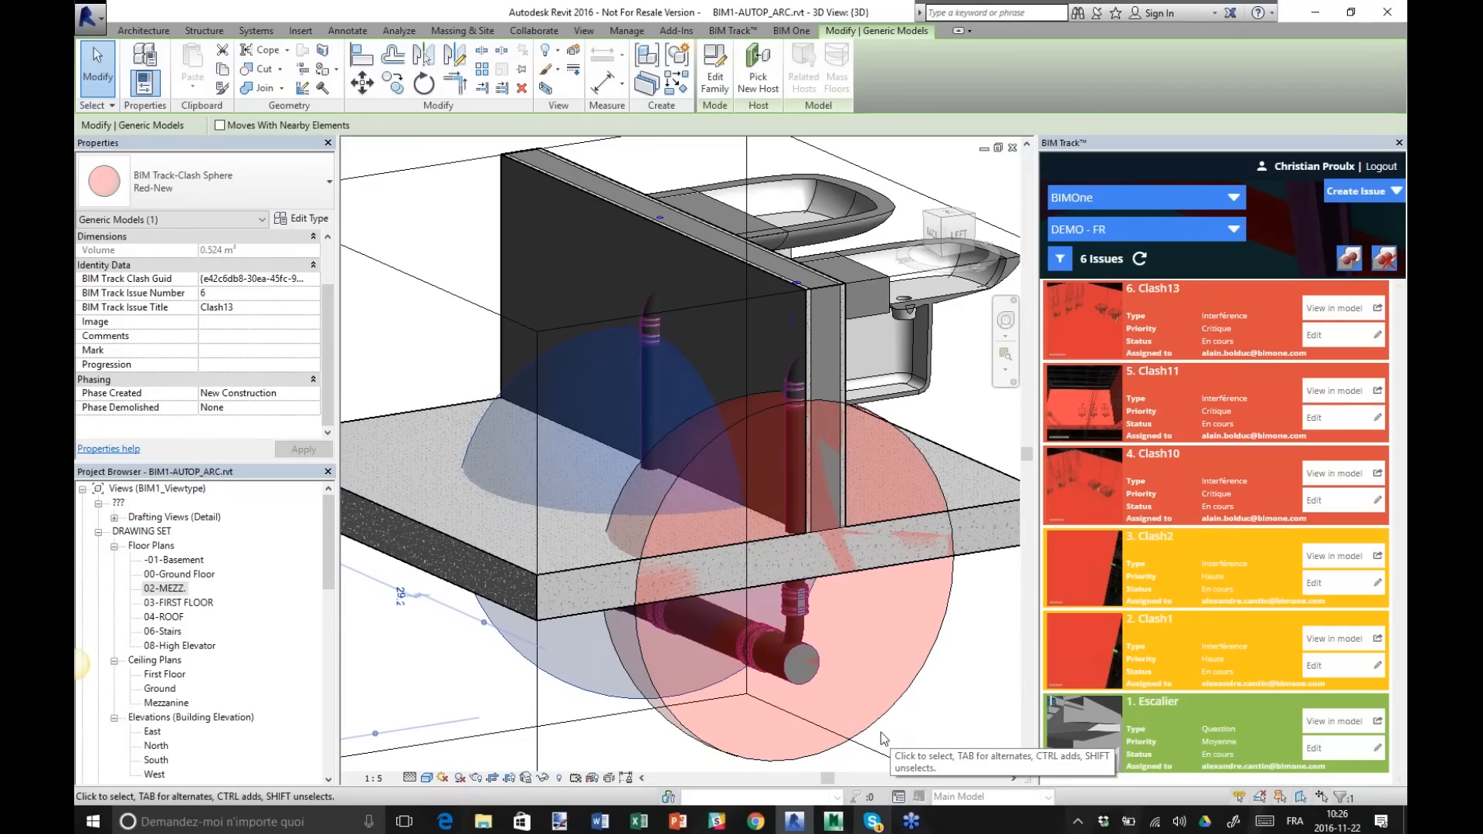
Switch to BIM Track in Chrome, reload the project's issues page and open issue 6 Clash13.
click(759, 823)
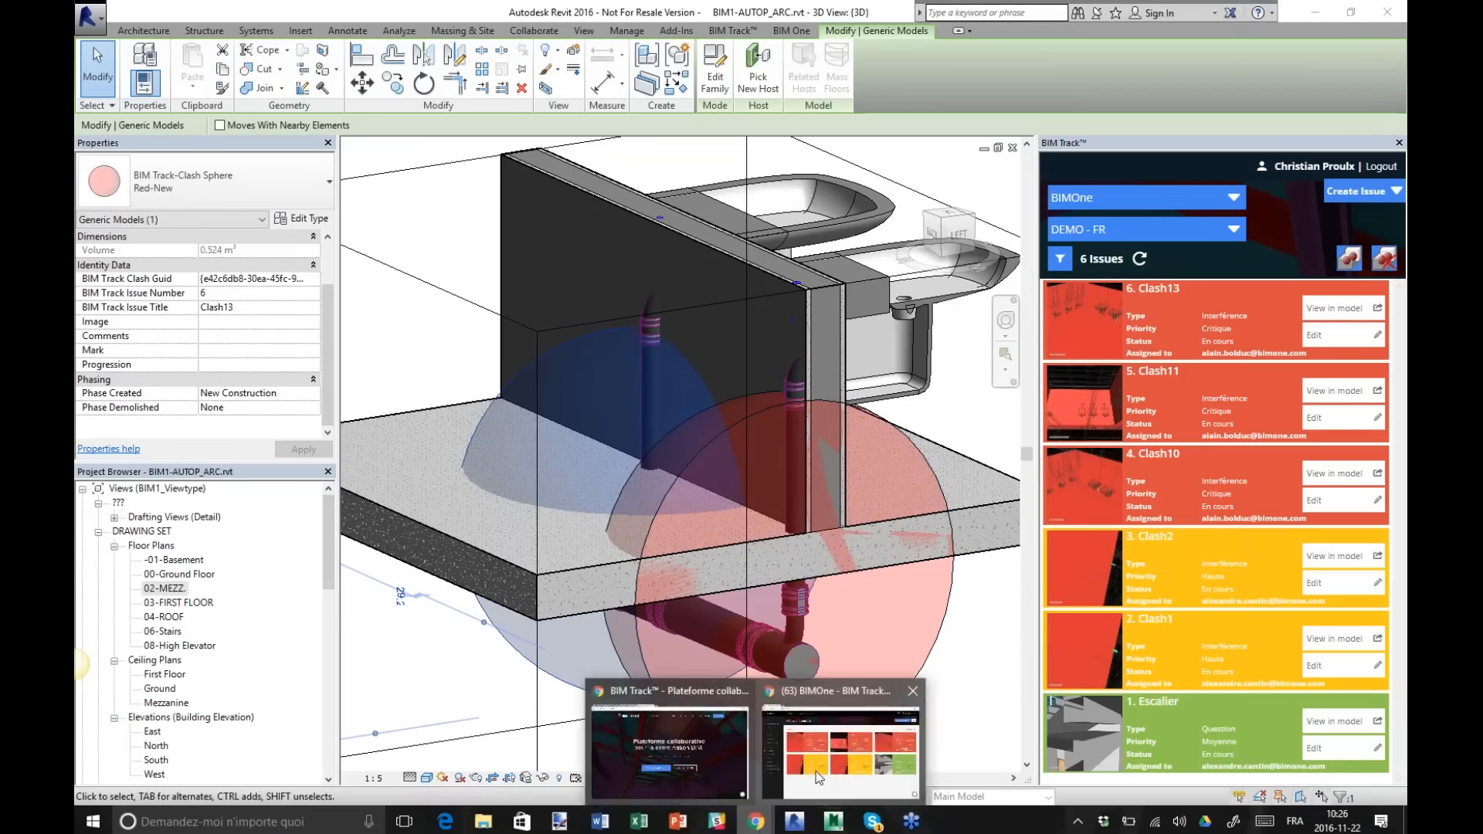
click(815, 770)
click(564, 42)
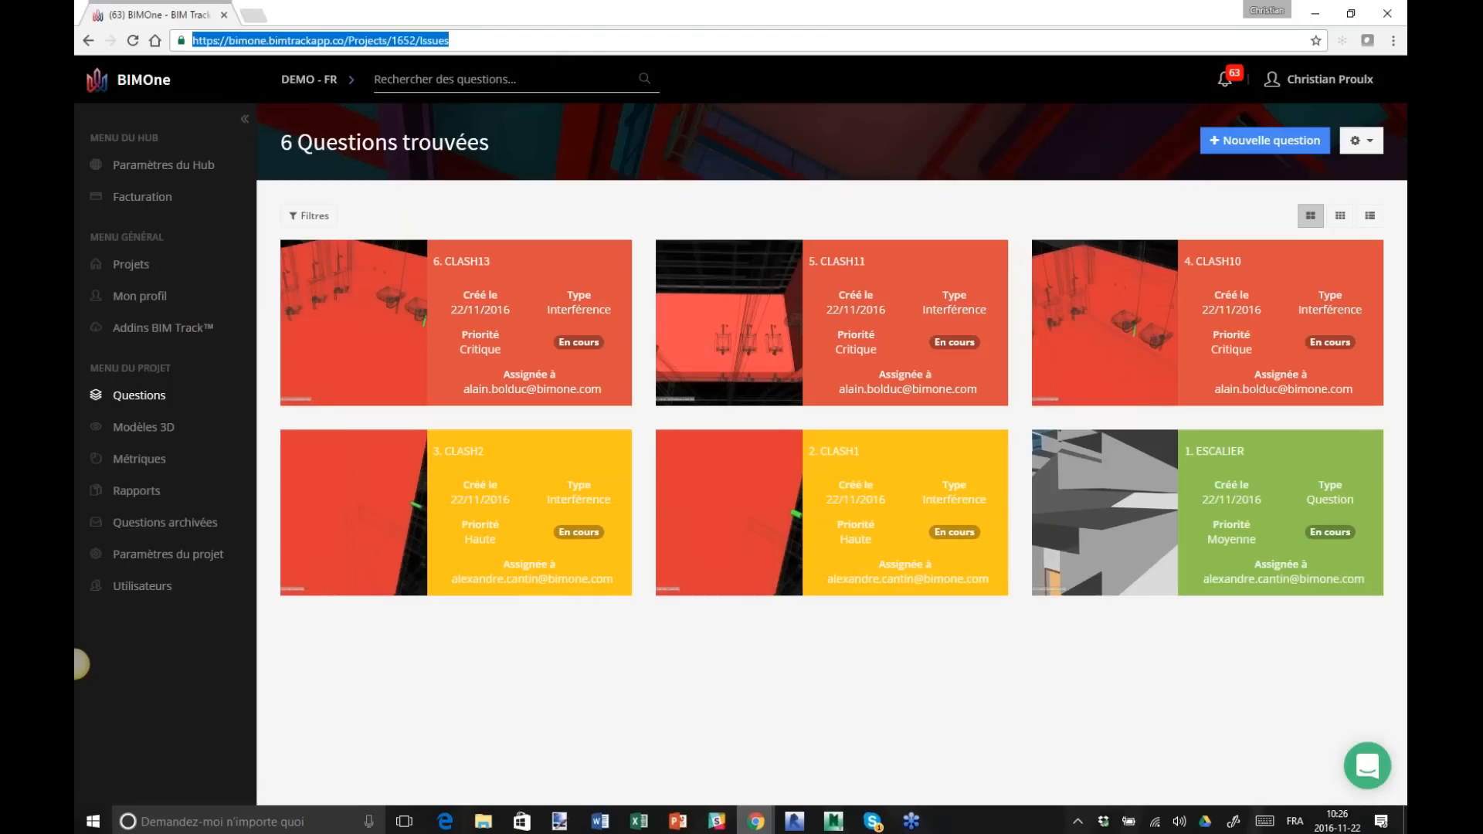
key(Return)
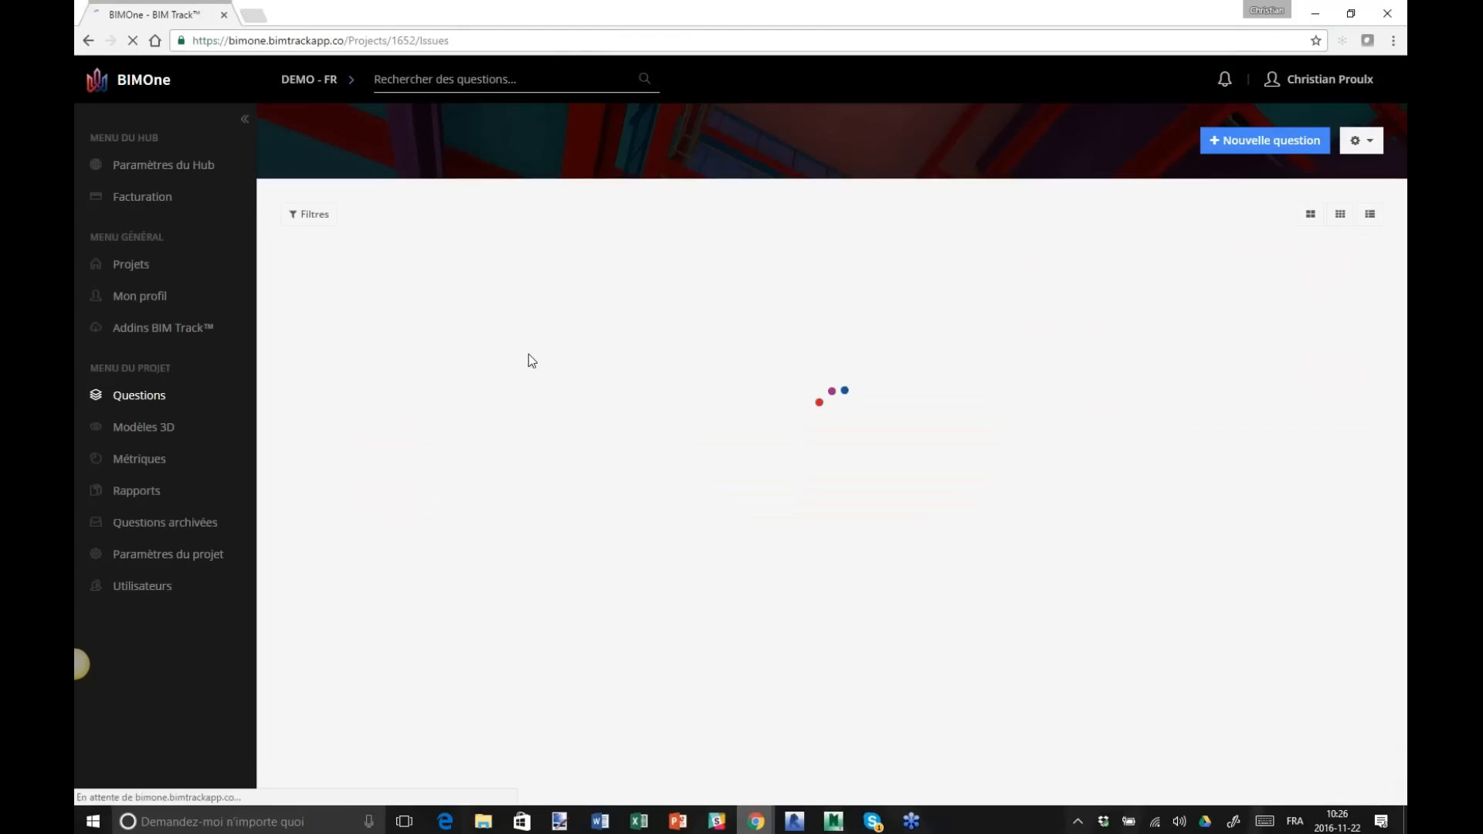
click(463, 386)
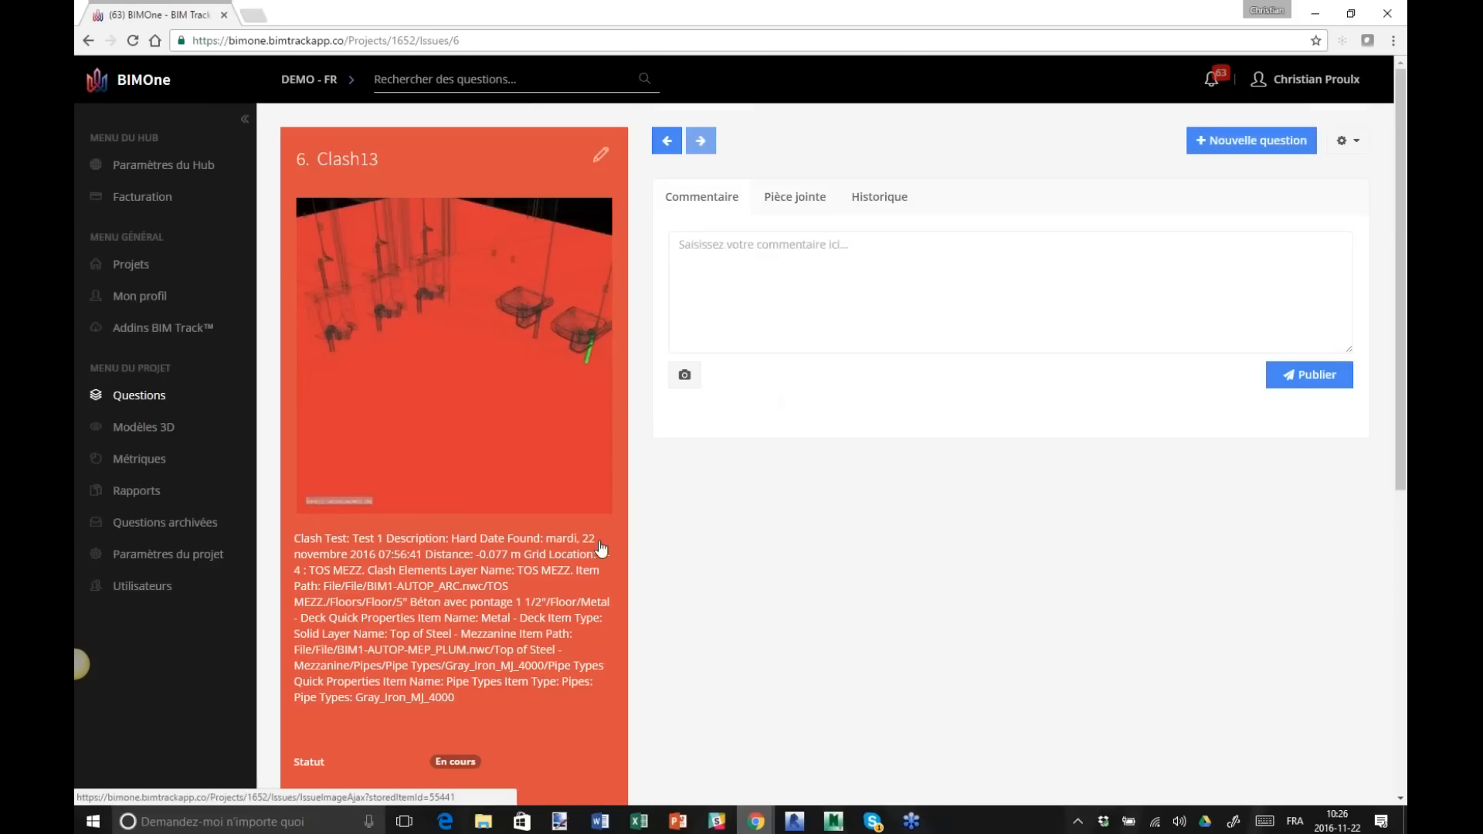
Edit issue 6 Clash13, check the available groups, keep Drains as its group and save the issue.
scroll(463, 494, down, 3)
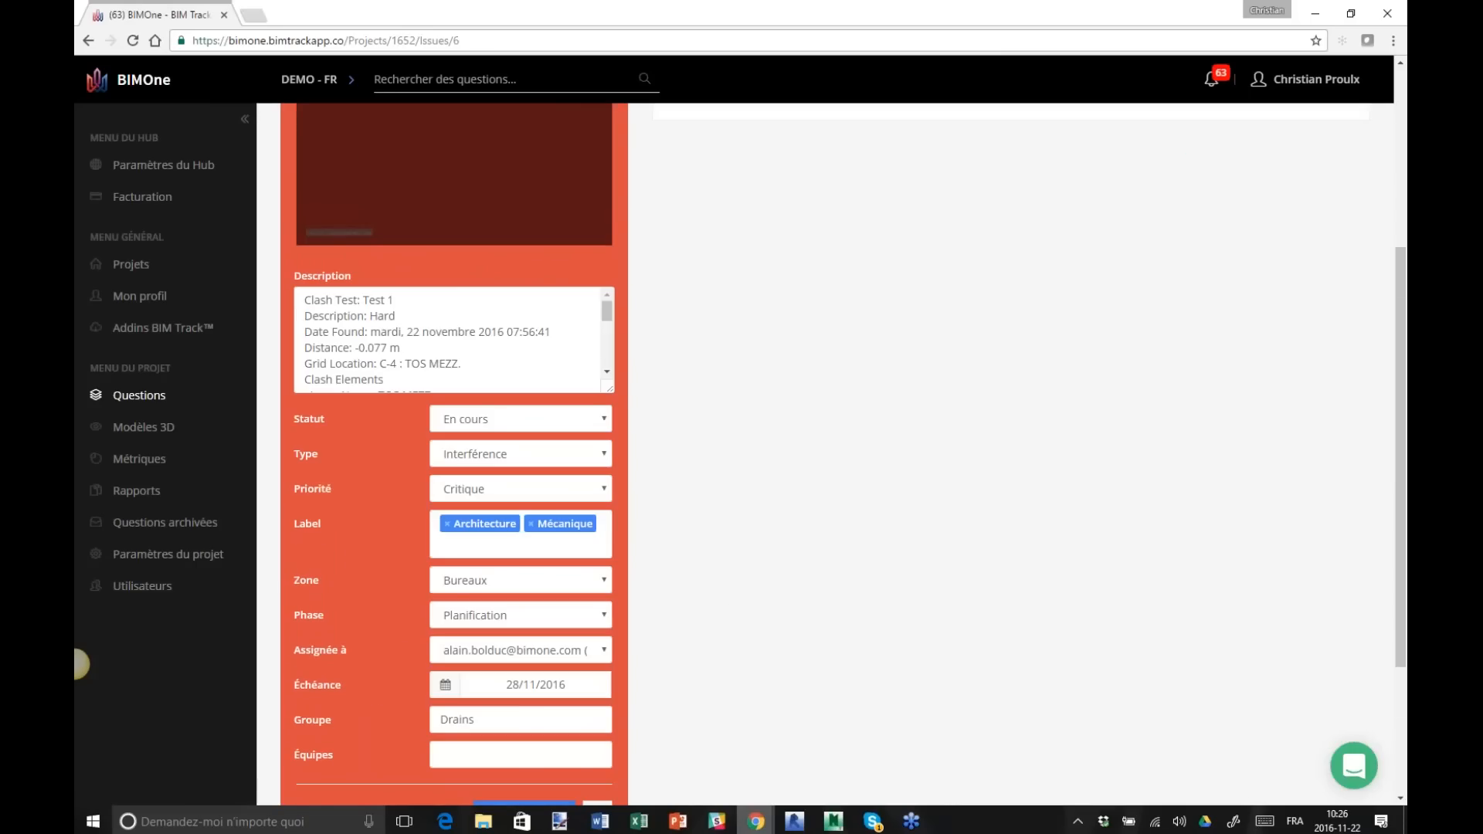
scroll(574, 664, down, 3)
click(491, 494)
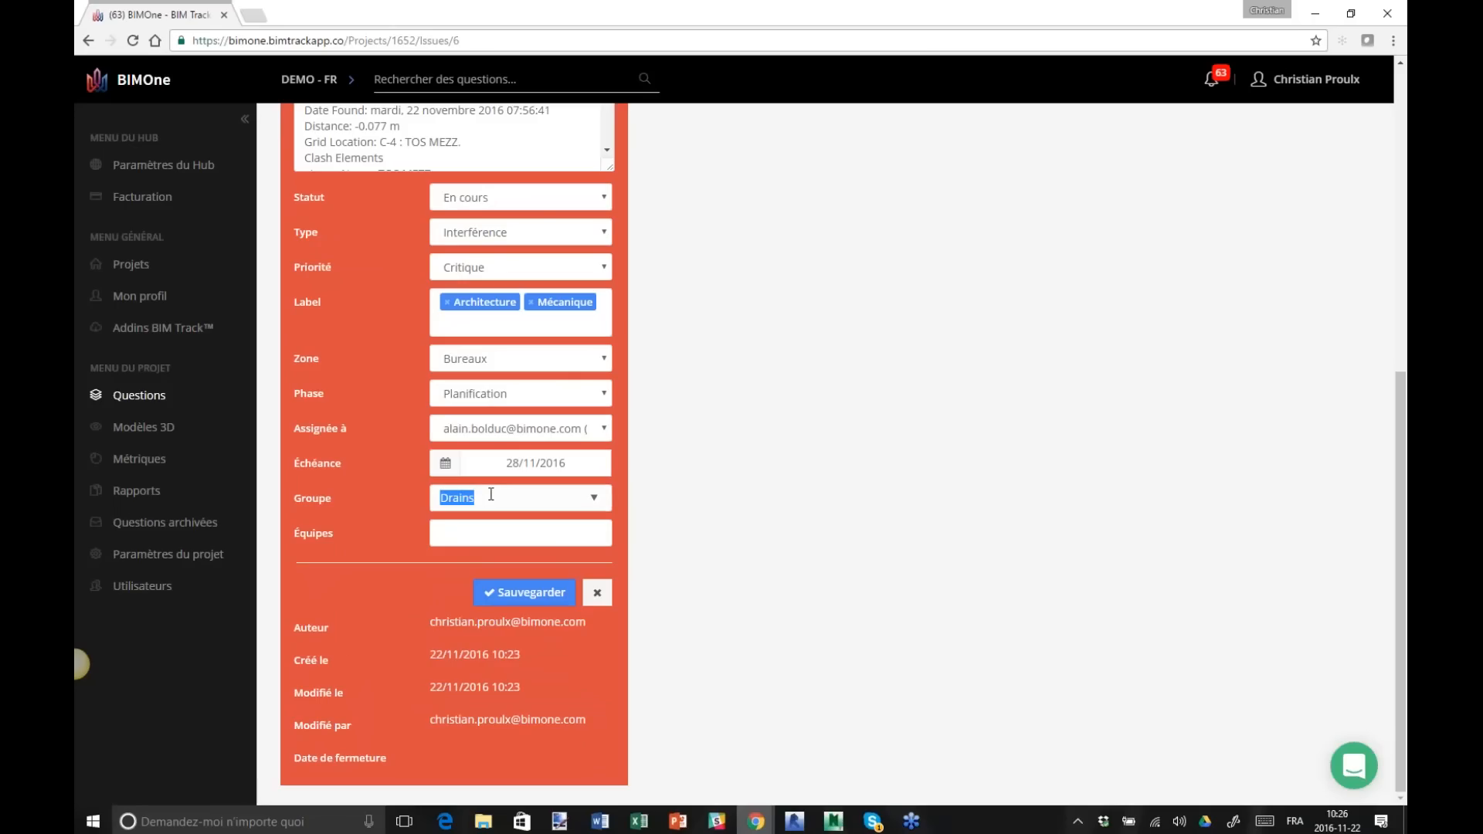
click(599, 498)
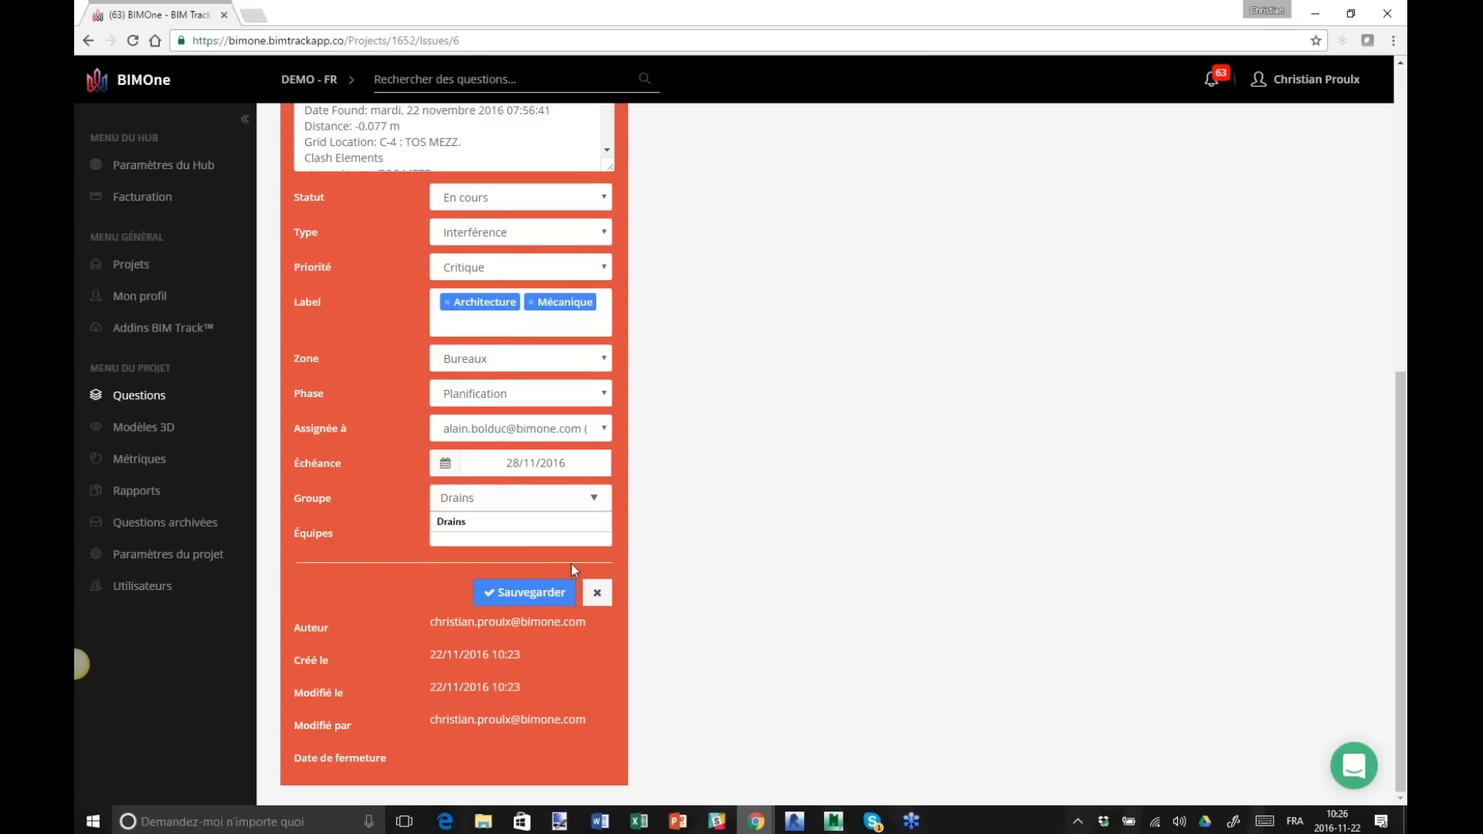
click(347, 513)
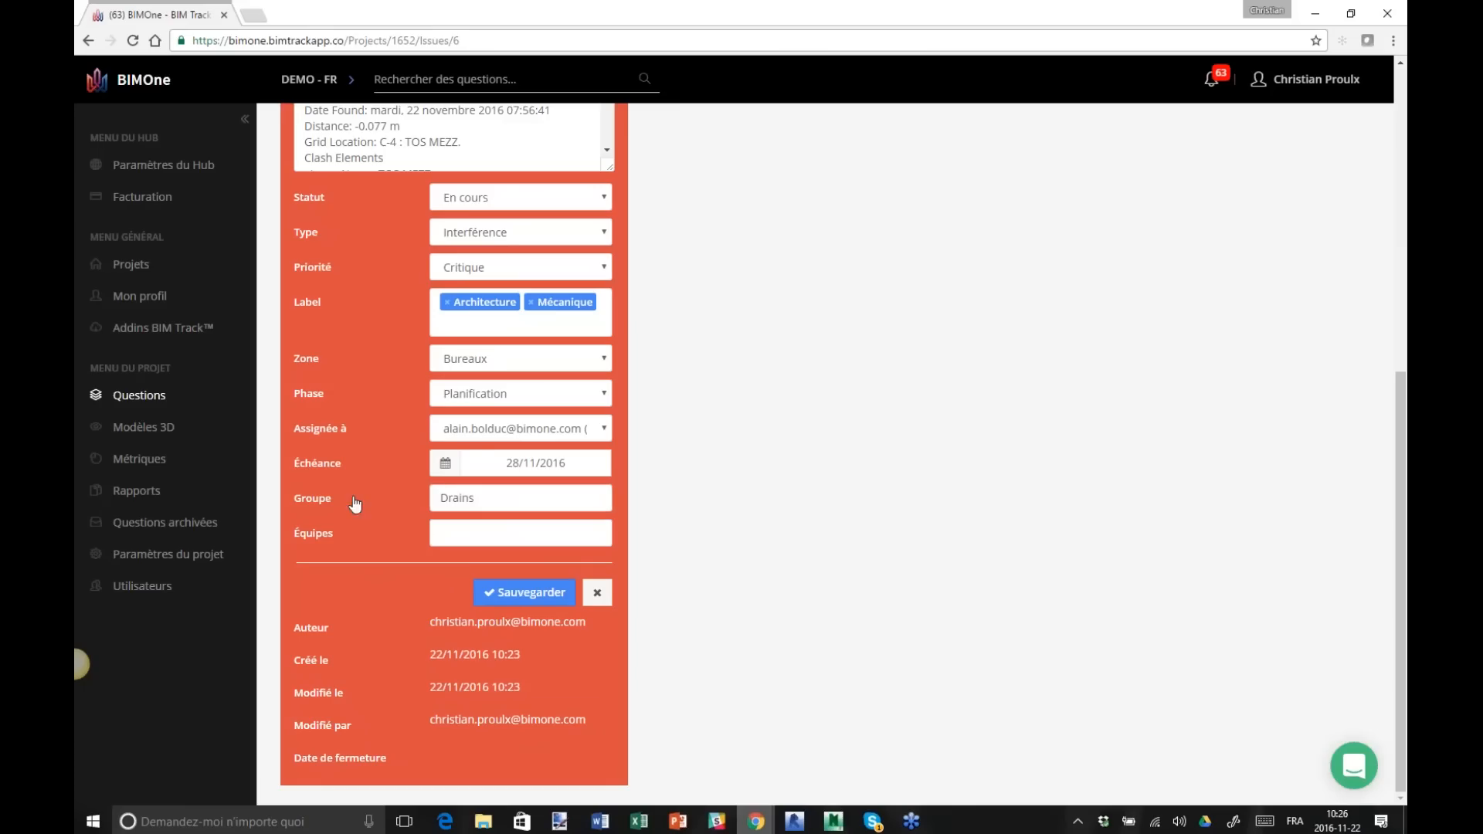
click(533, 593)
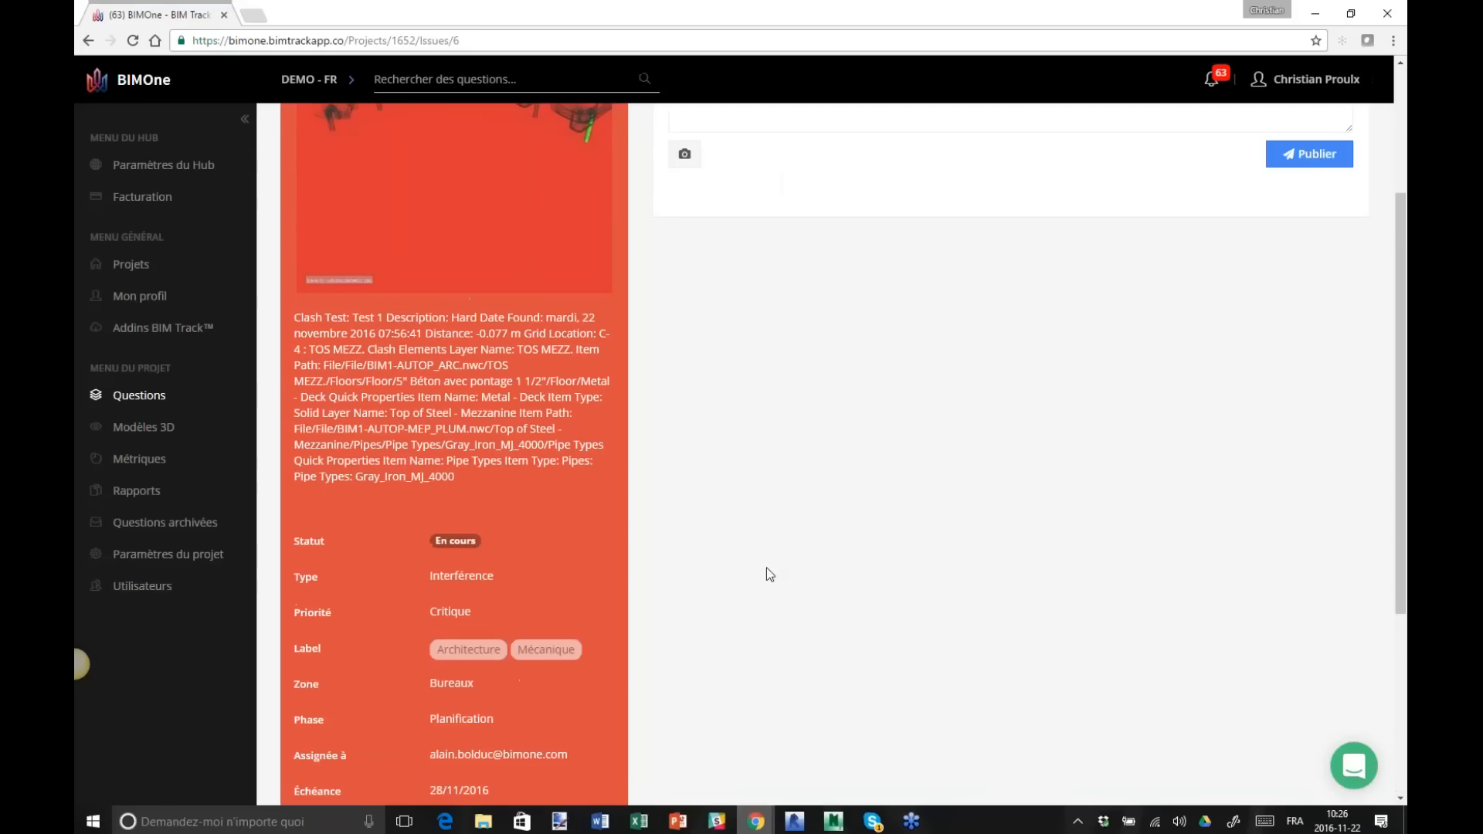
scroll(760, 465, up, 3)
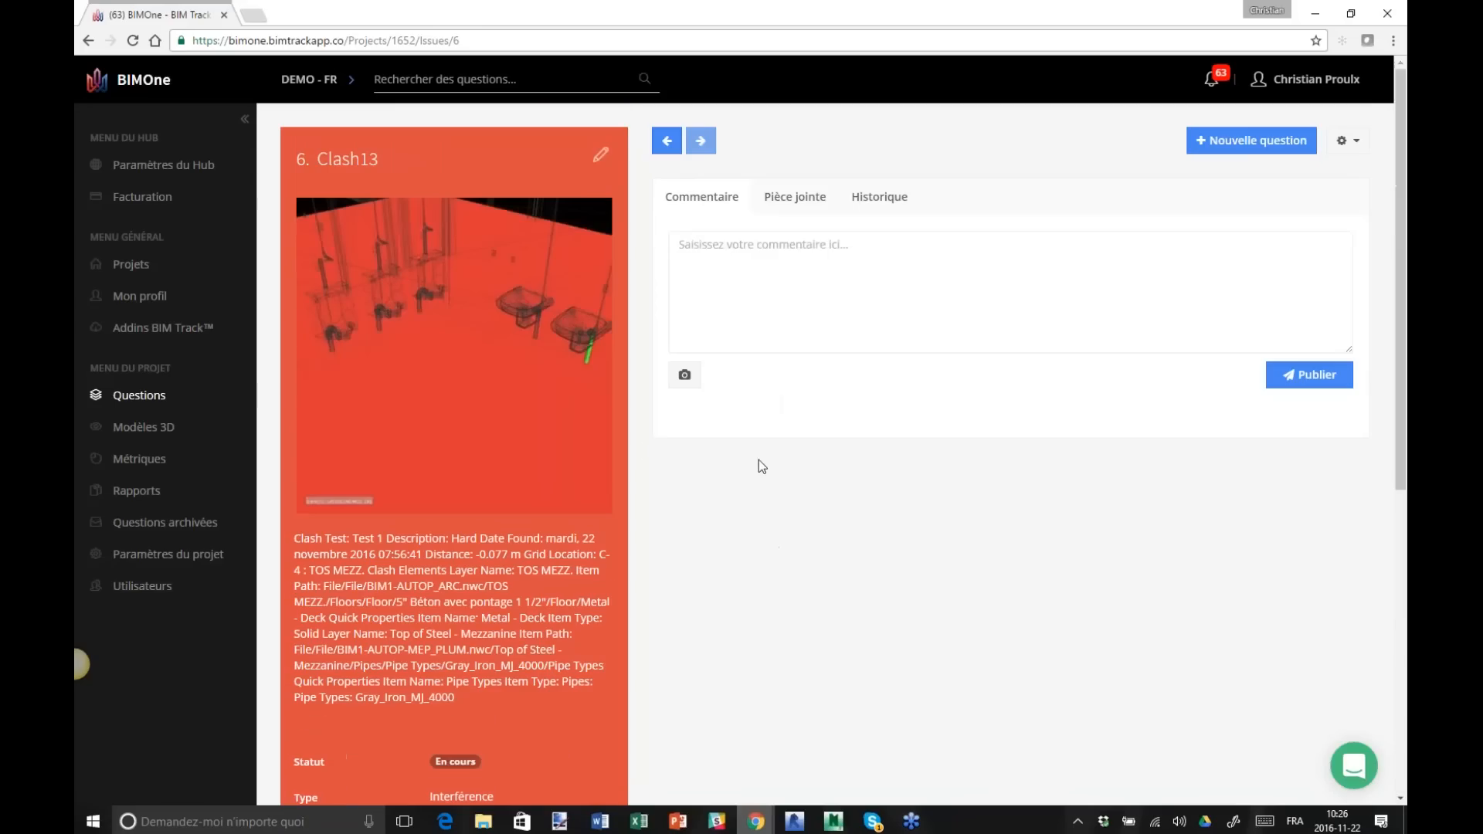
Switch to Navisworks and filter the BIM Track issues by the group Drains.
click(833, 821)
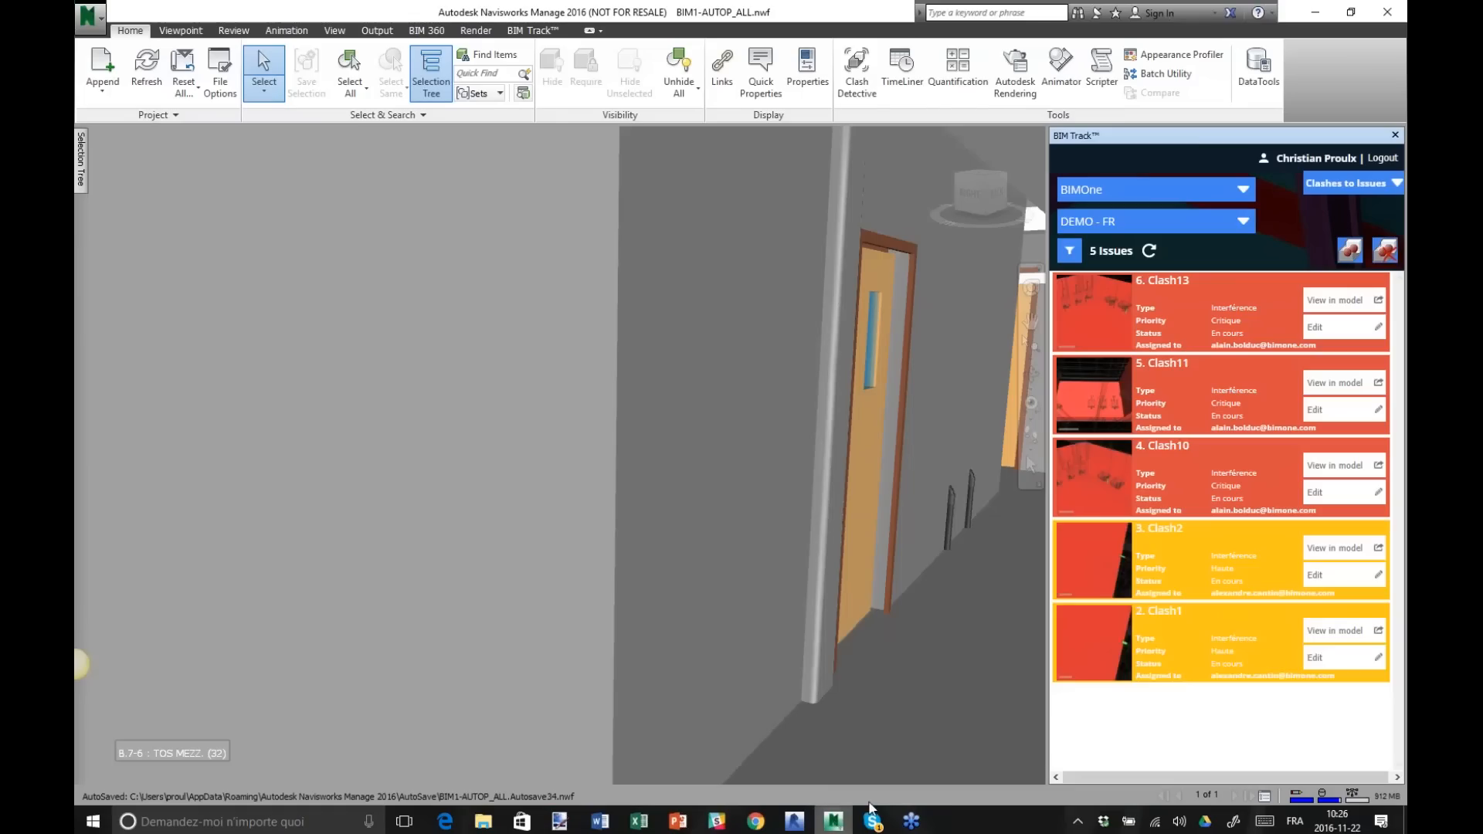
click(1071, 252)
click(1135, 492)
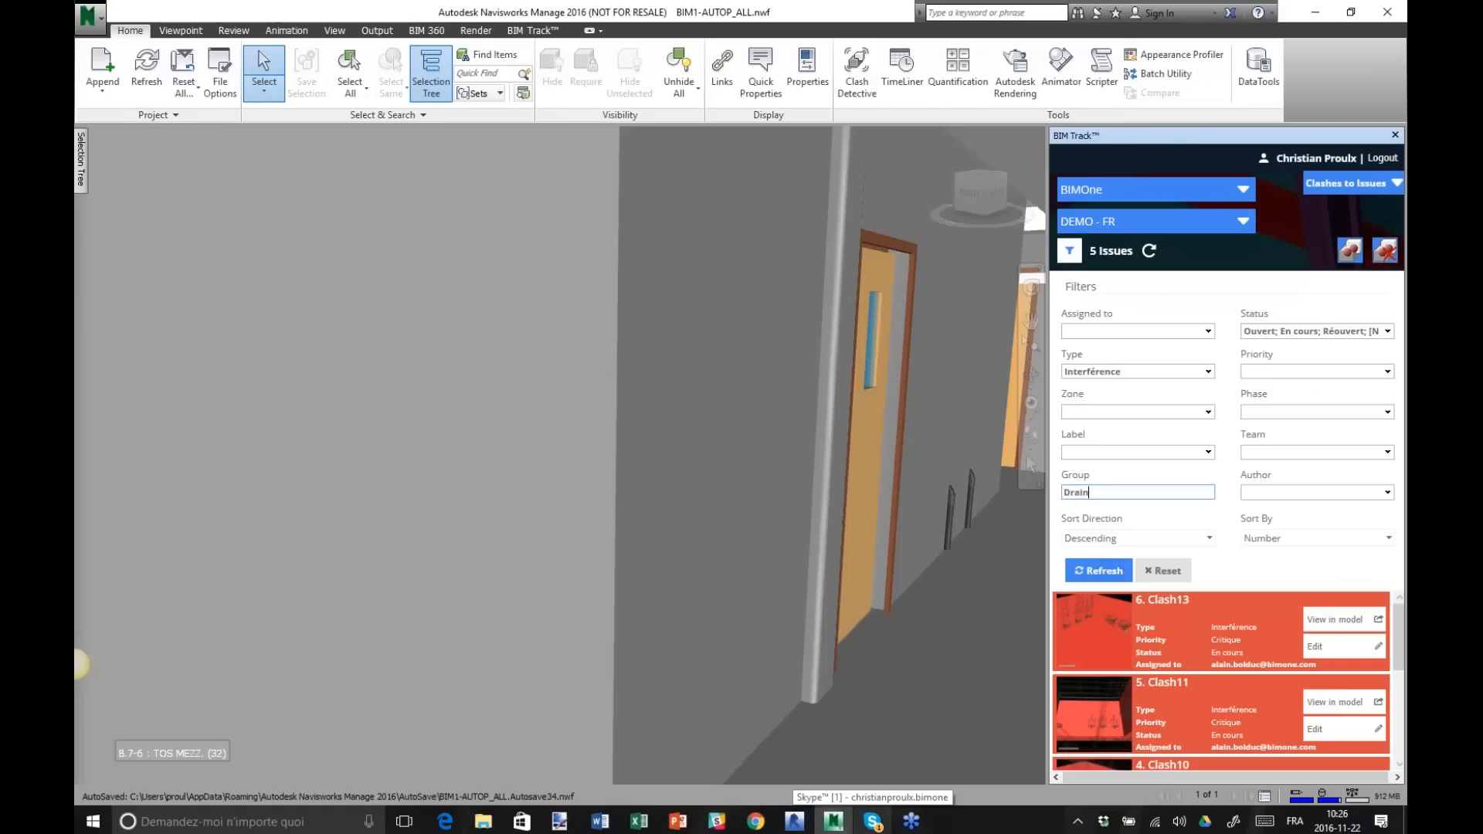
click(1098, 570)
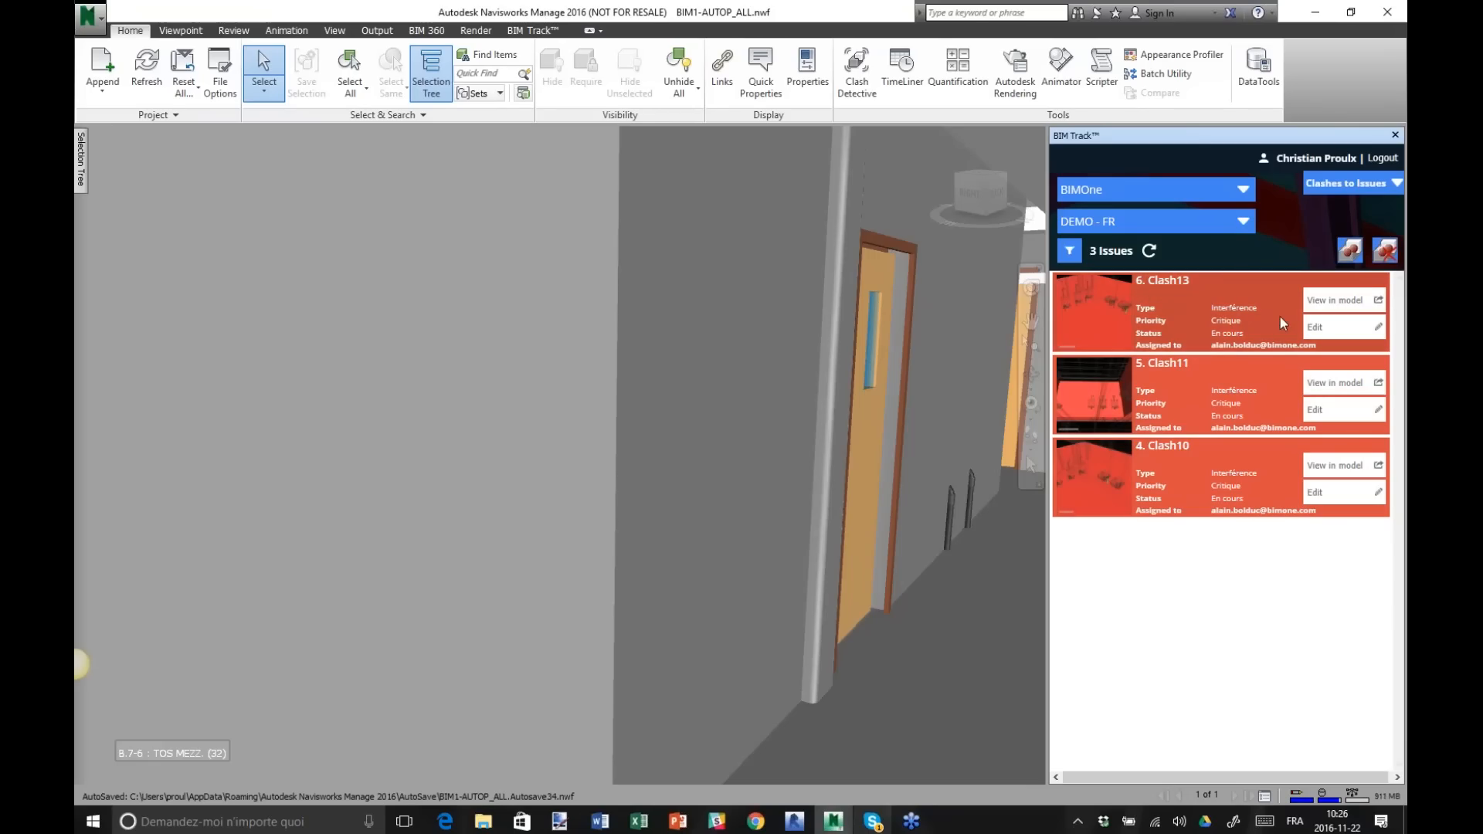
Give issue 6 Clash13 a completed status in its edit form and save the issue.
click(1346, 324)
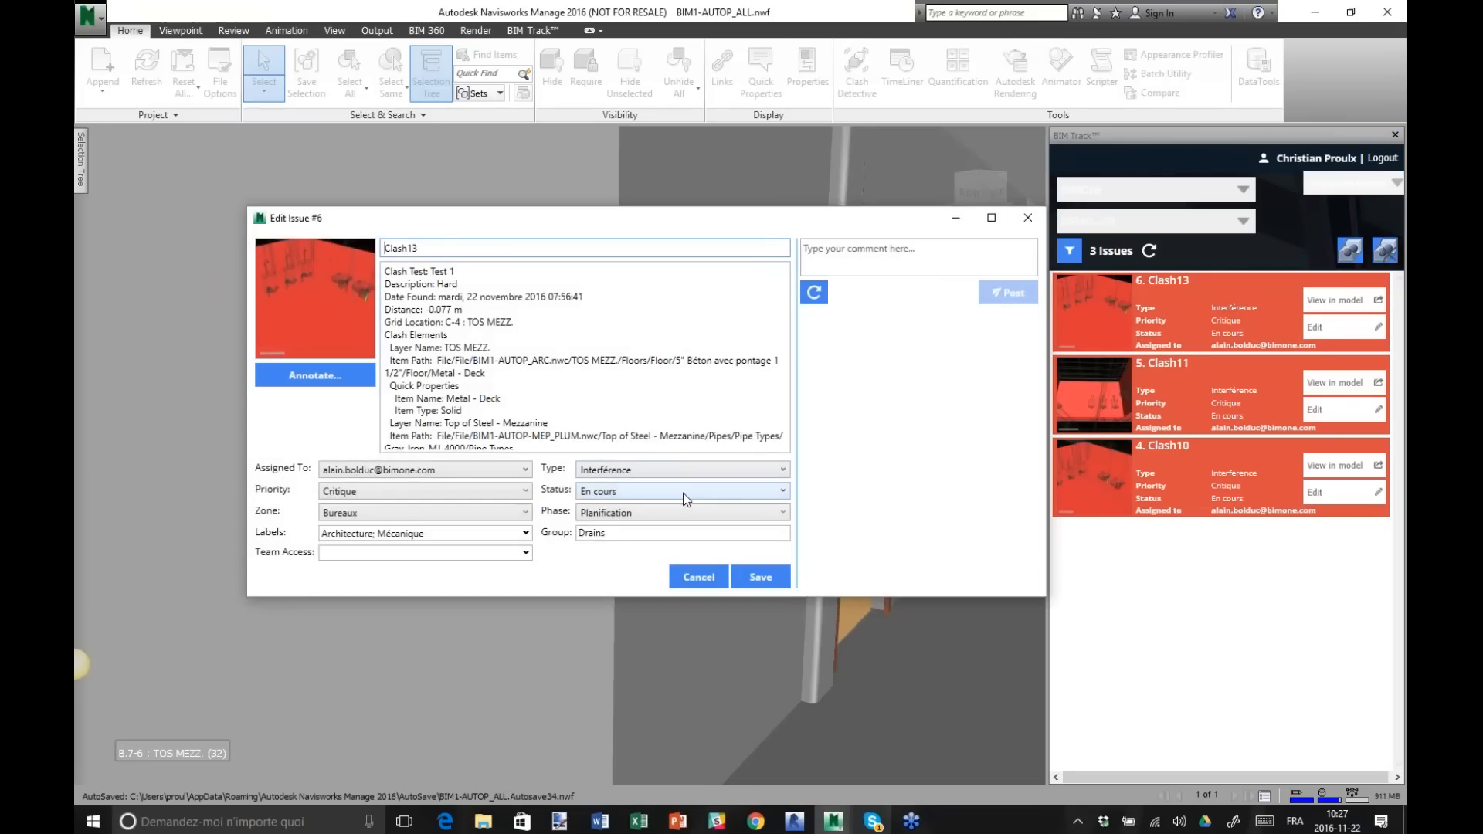
click(684, 492)
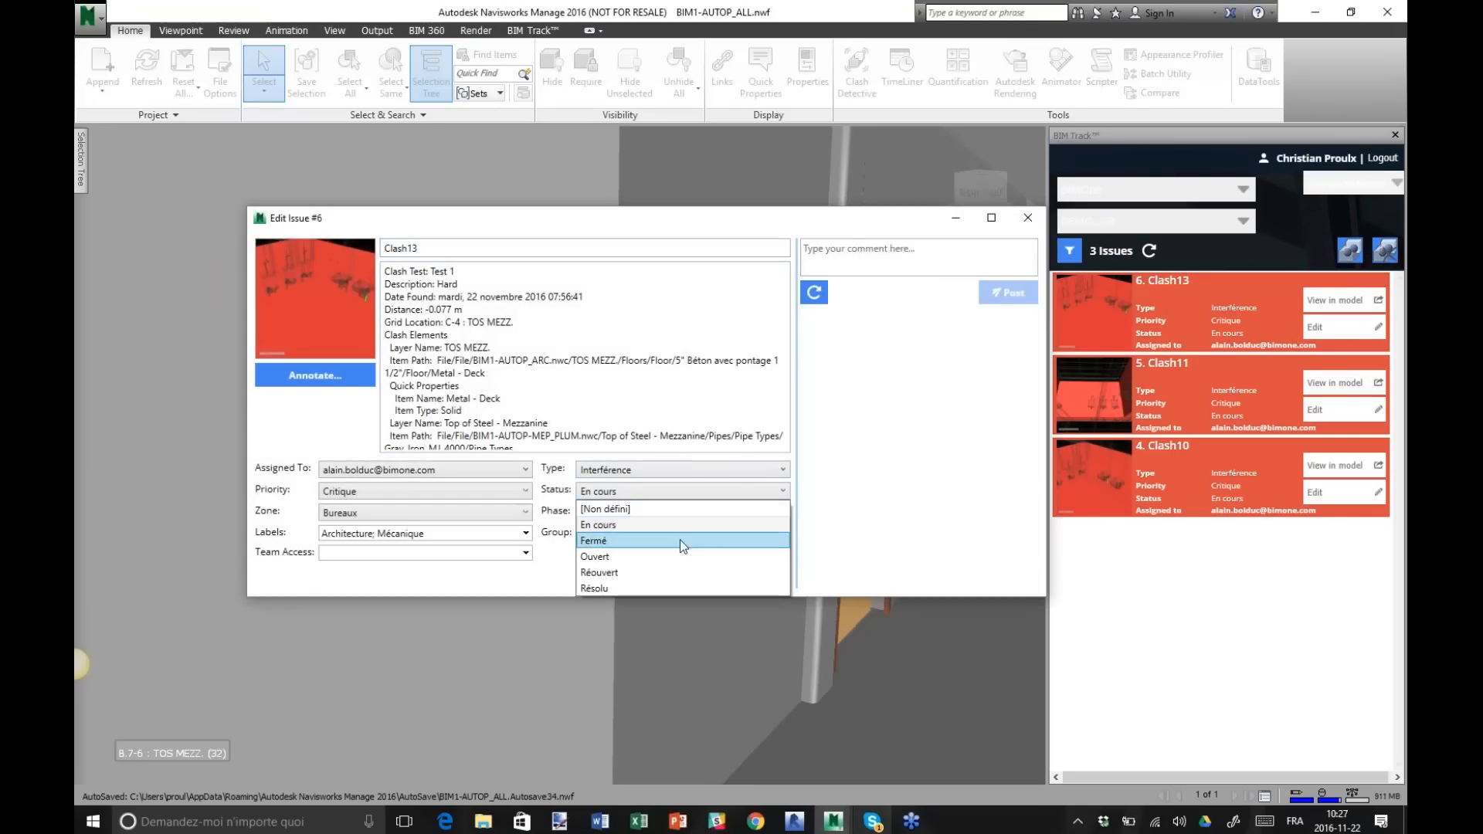
click(680, 540)
click(711, 491)
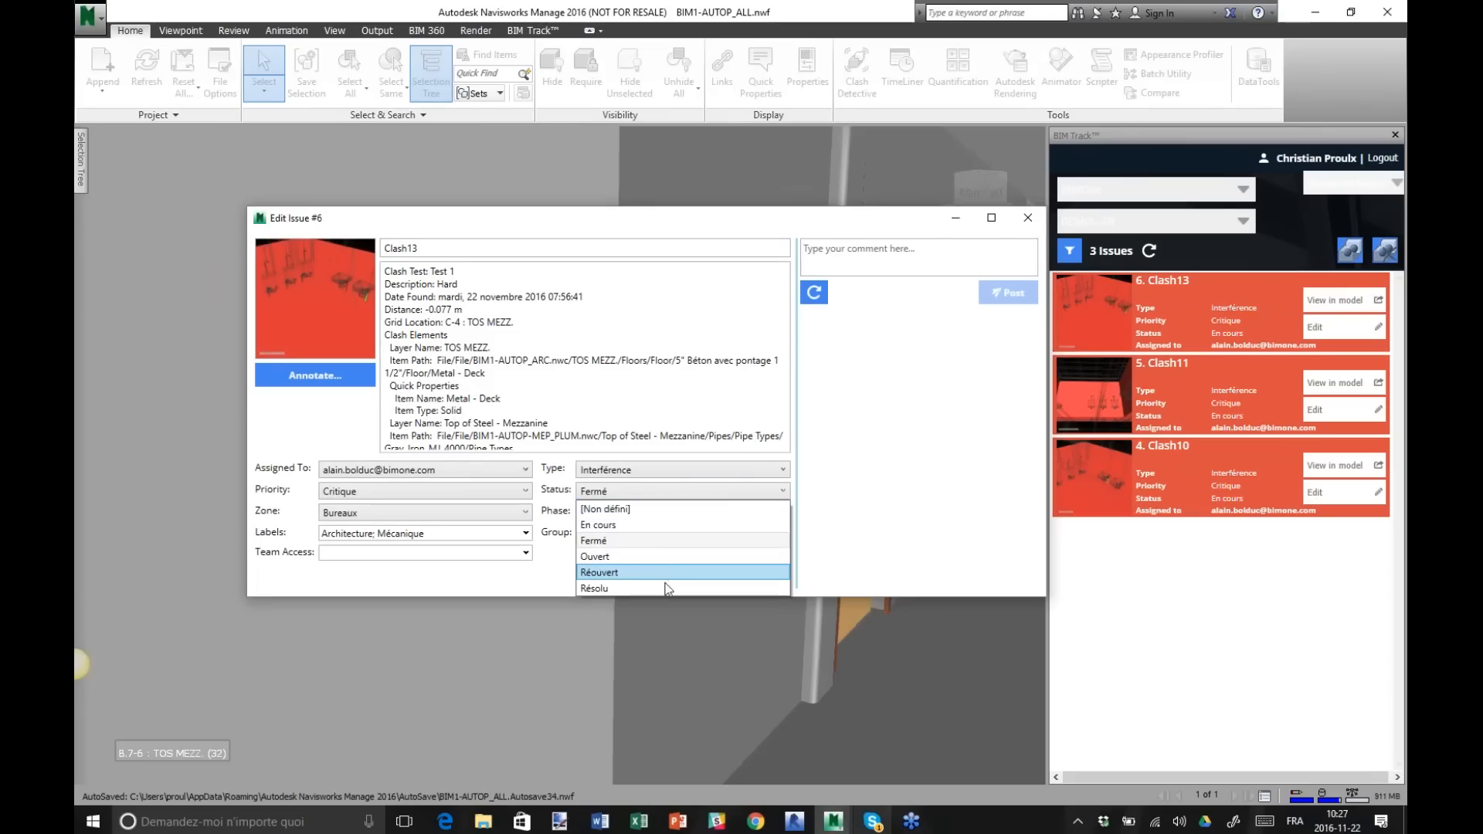
click(679, 569)
click(761, 576)
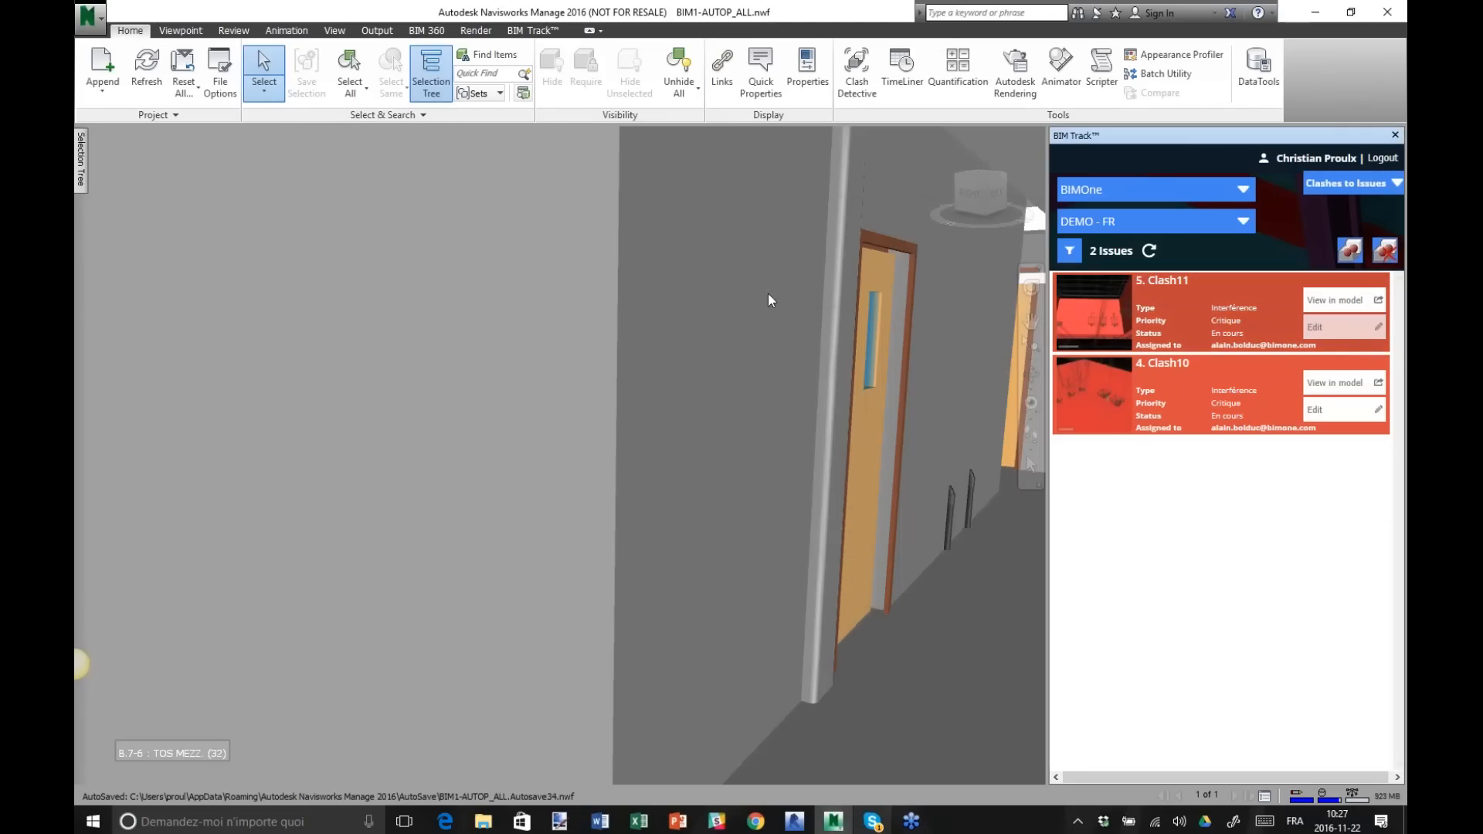
Check issue 5 Clash11's details without saving, and show the status options of the issue filter.
click(1342, 327)
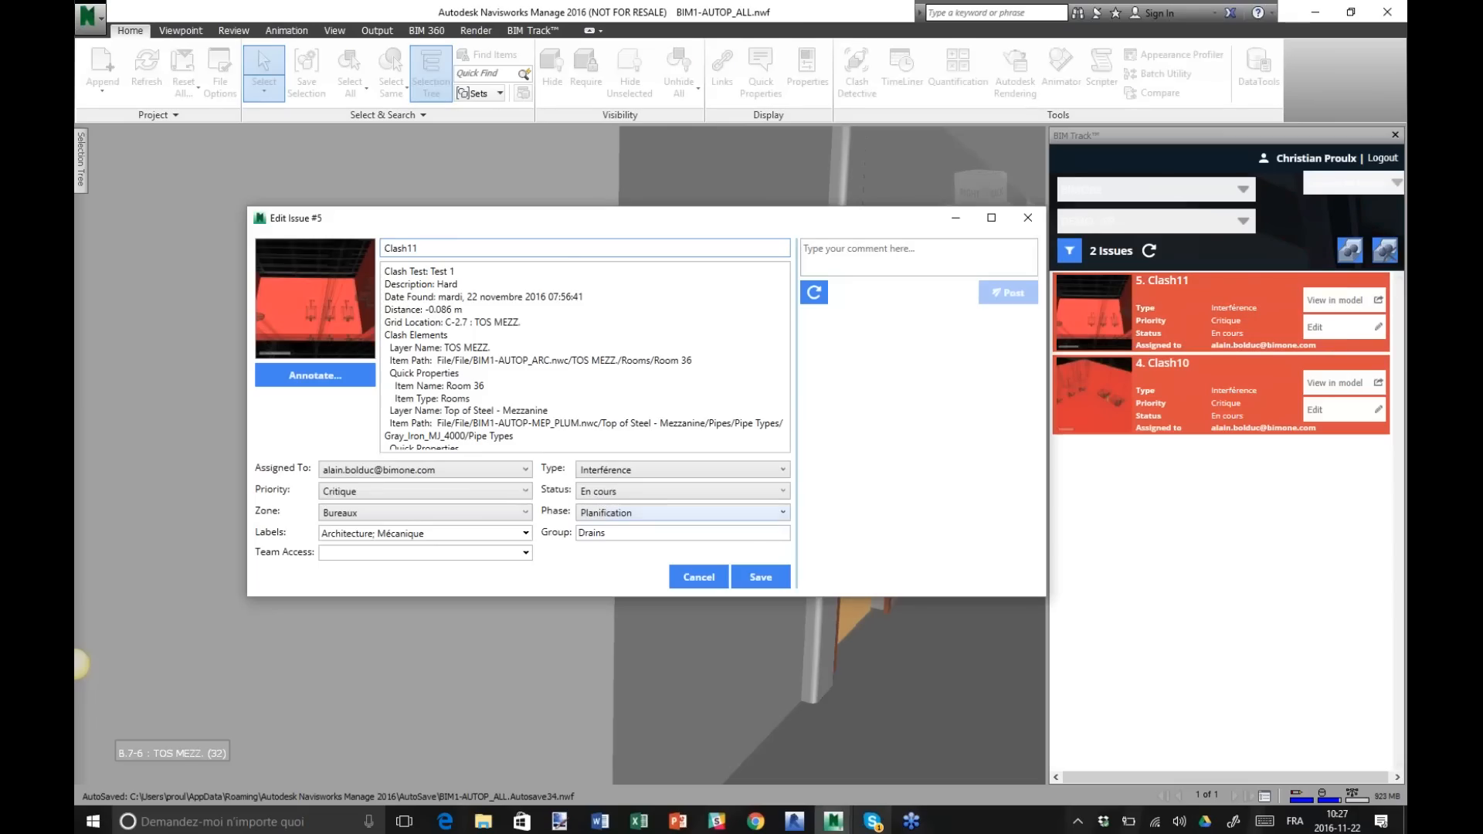
click(698, 577)
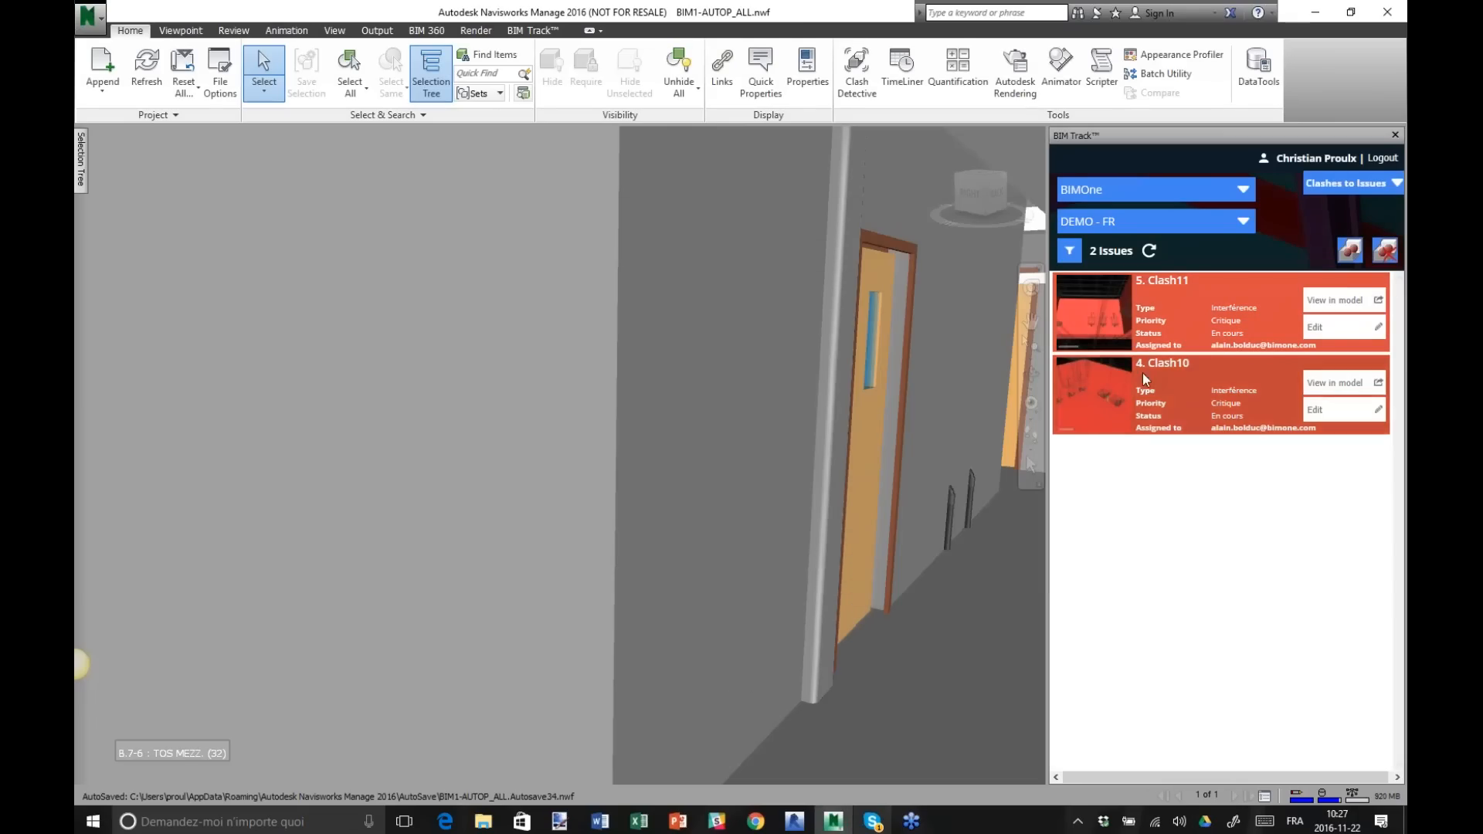
click(1069, 251)
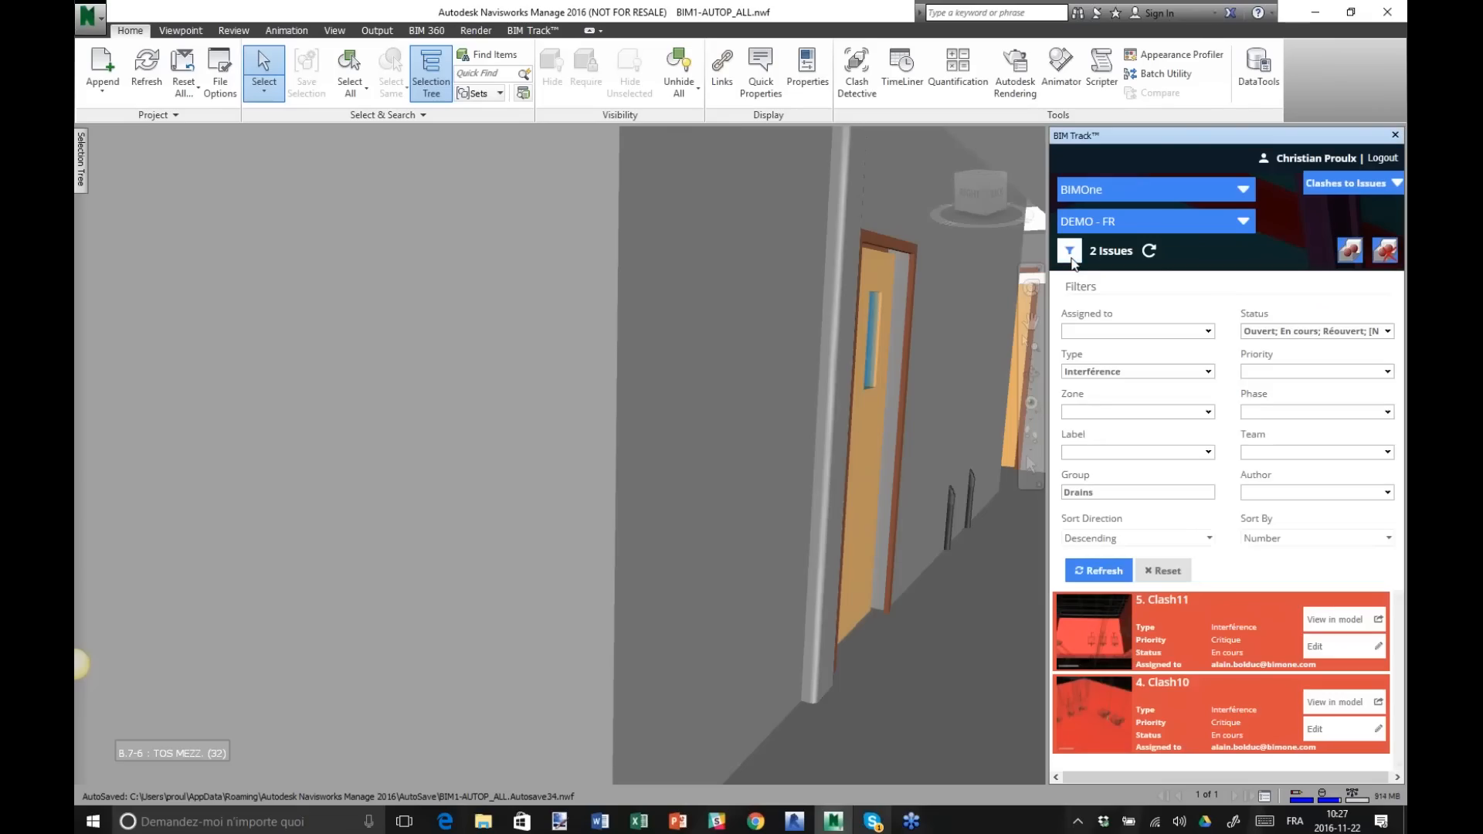
click(1287, 335)
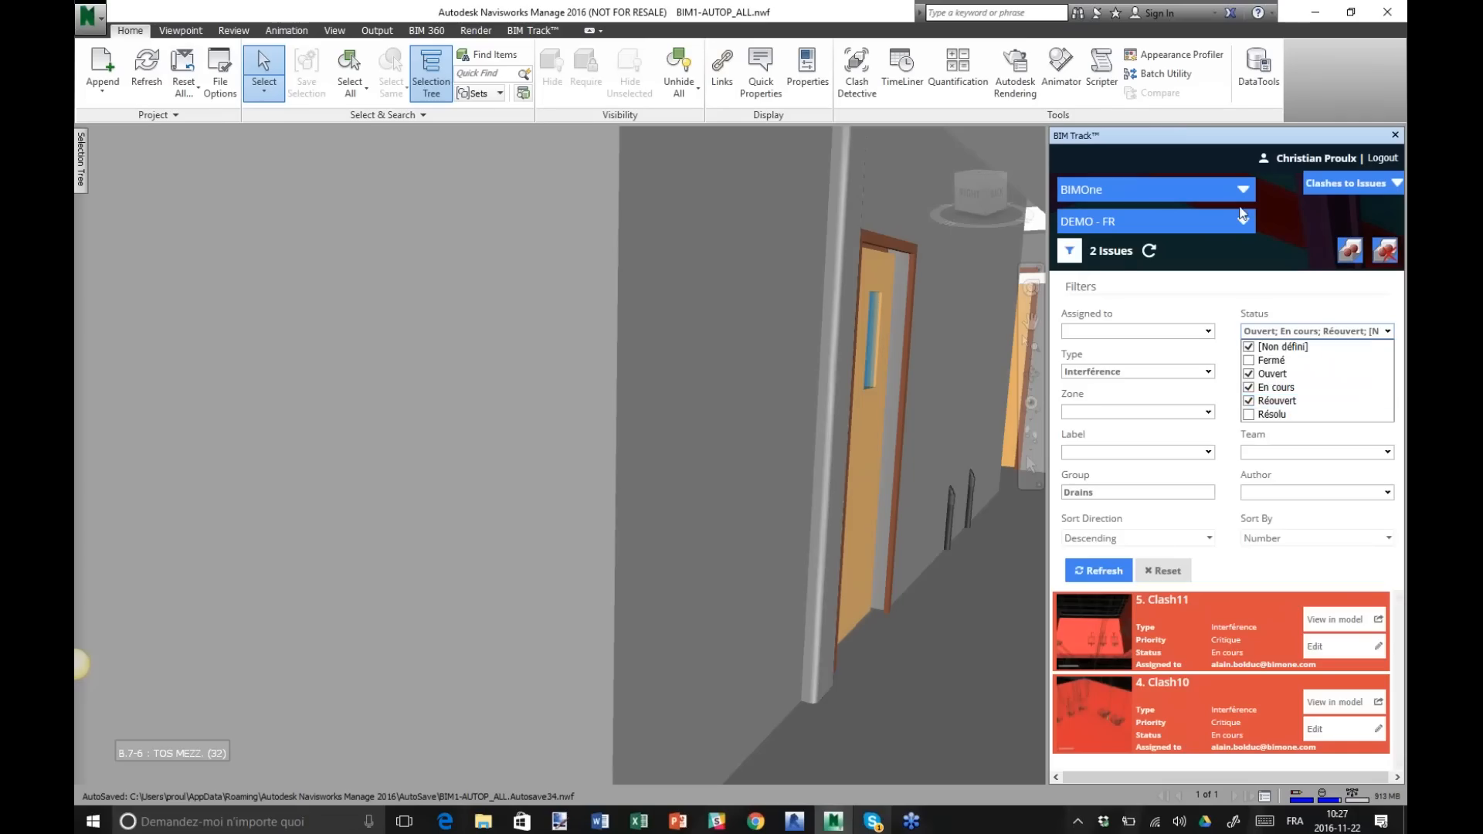
Close the issue filters, post the comment "Commentaire" on issue 5 Clash11 and save the issue.
click(1272, 266)
click(1074, 255)
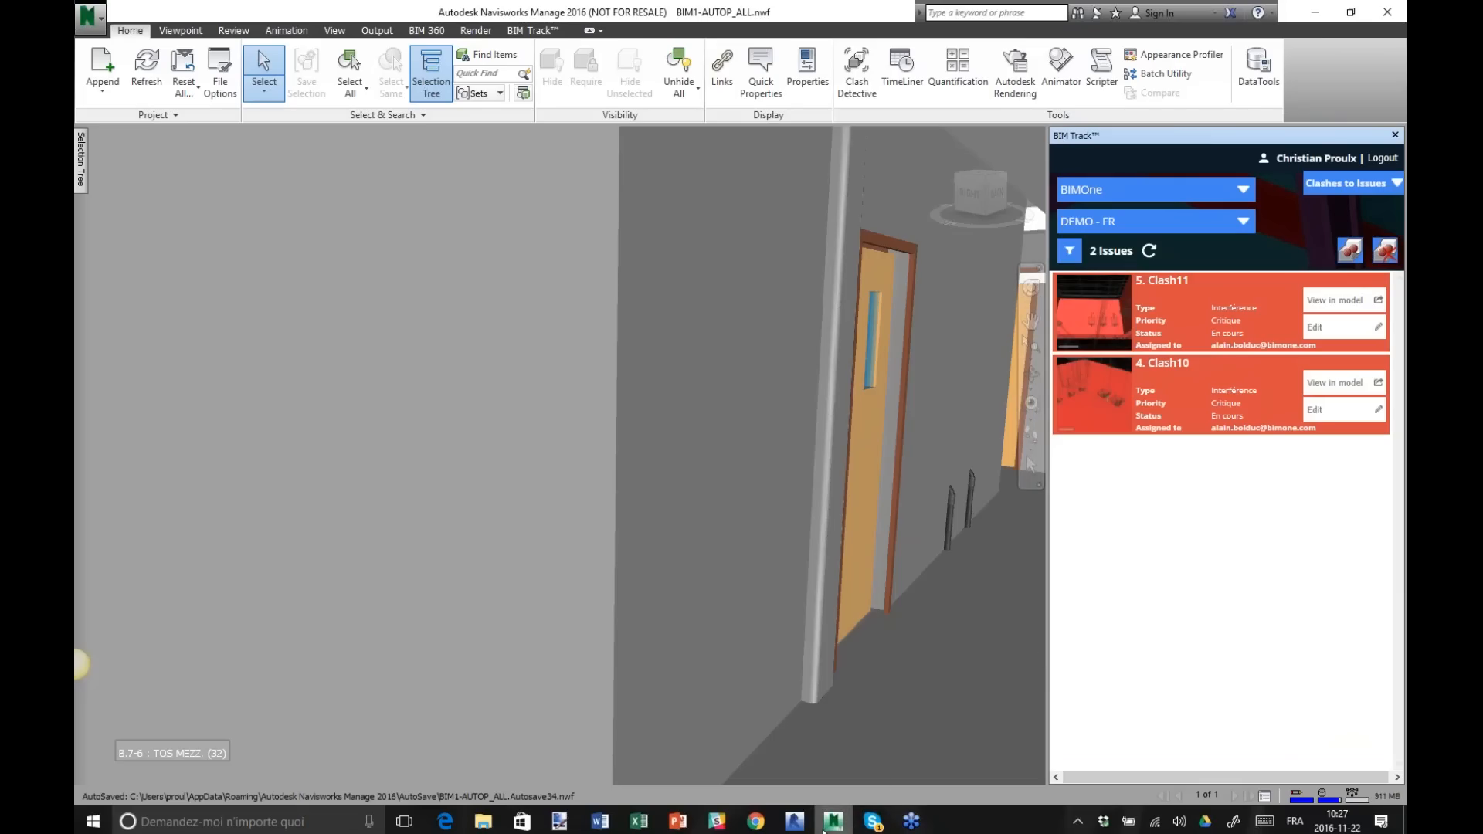
click(1349, 331)
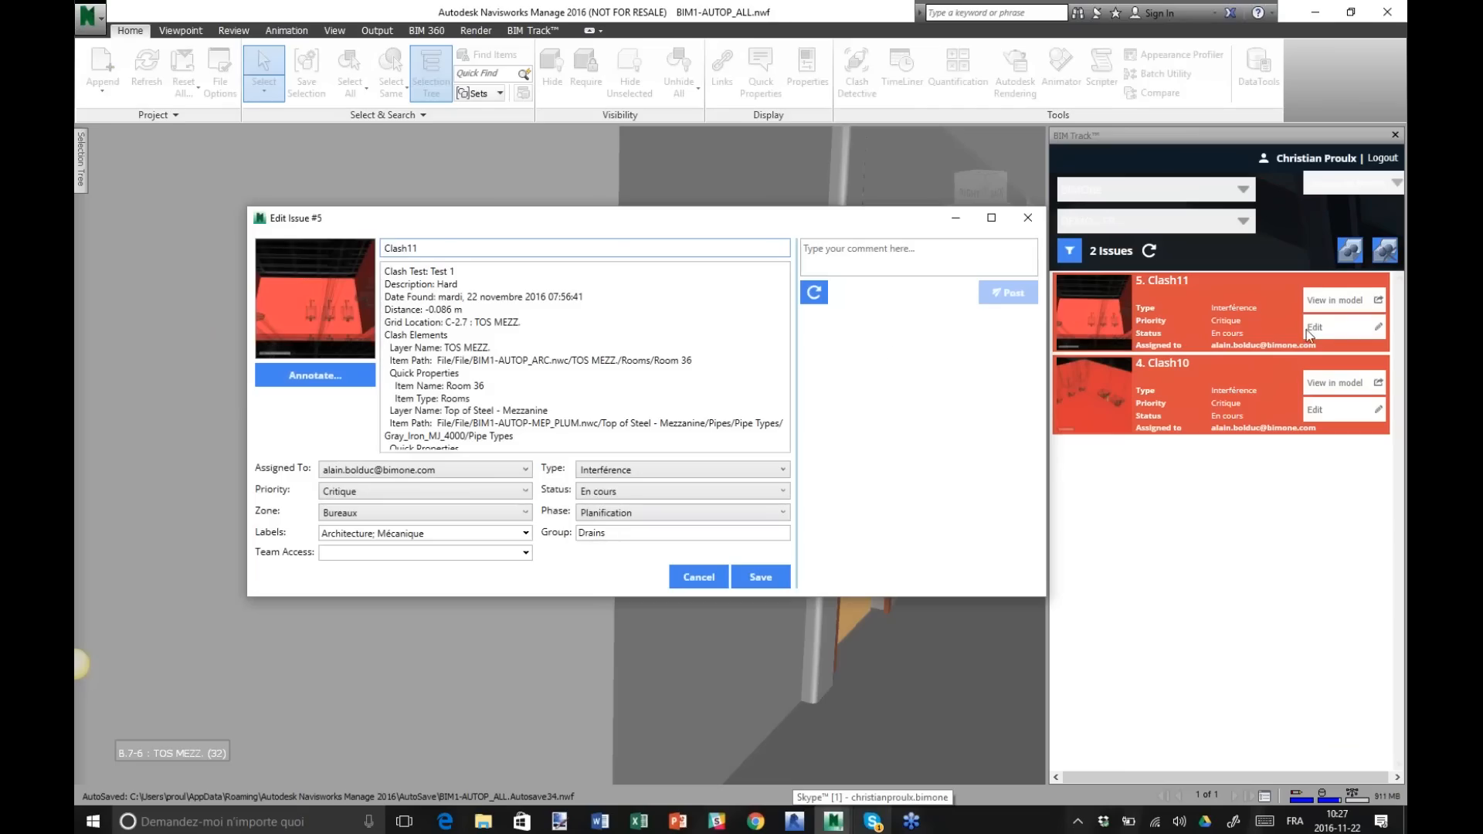
click(965, 262)
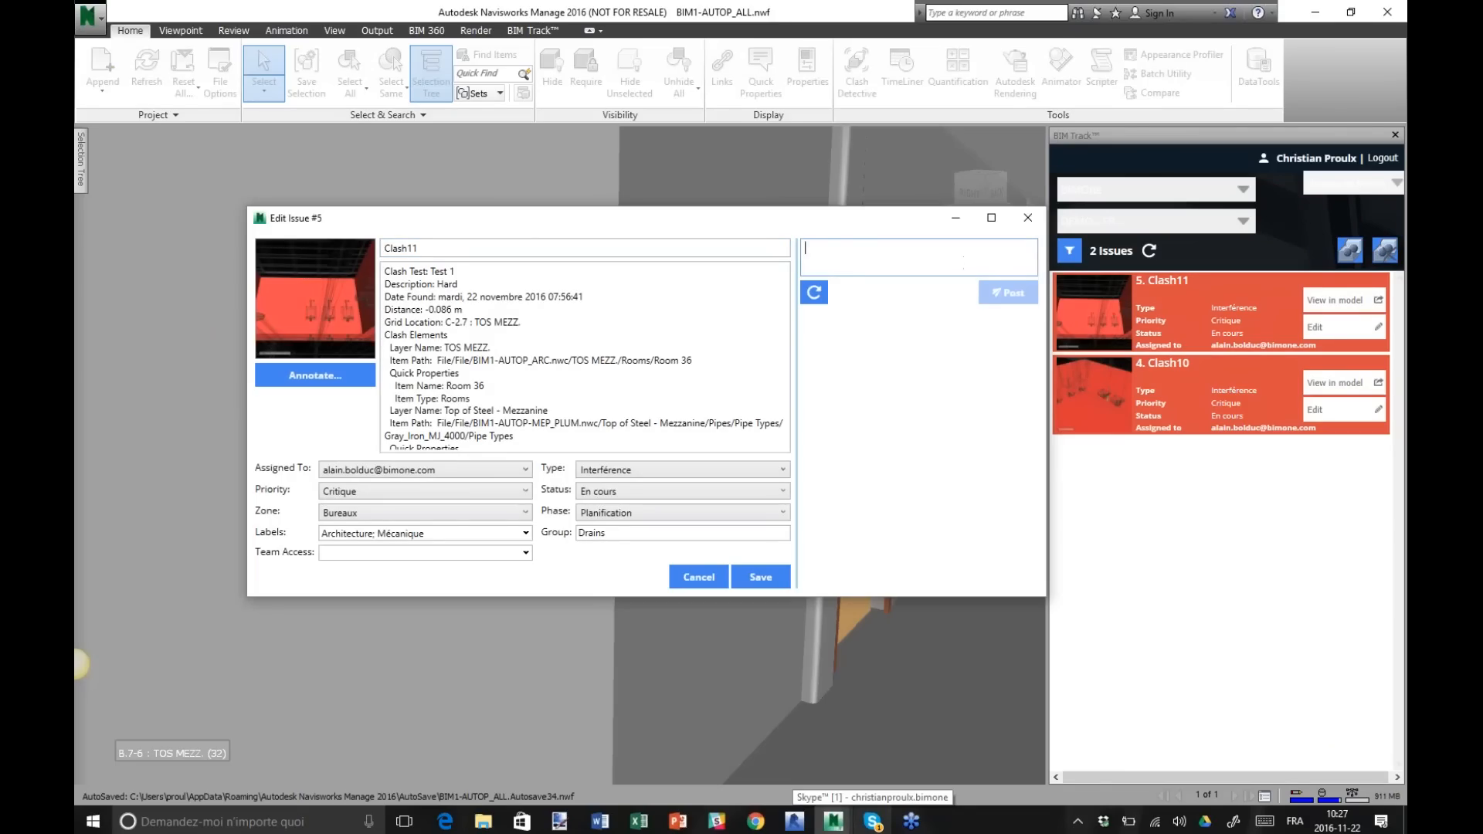
text(Commentaire)
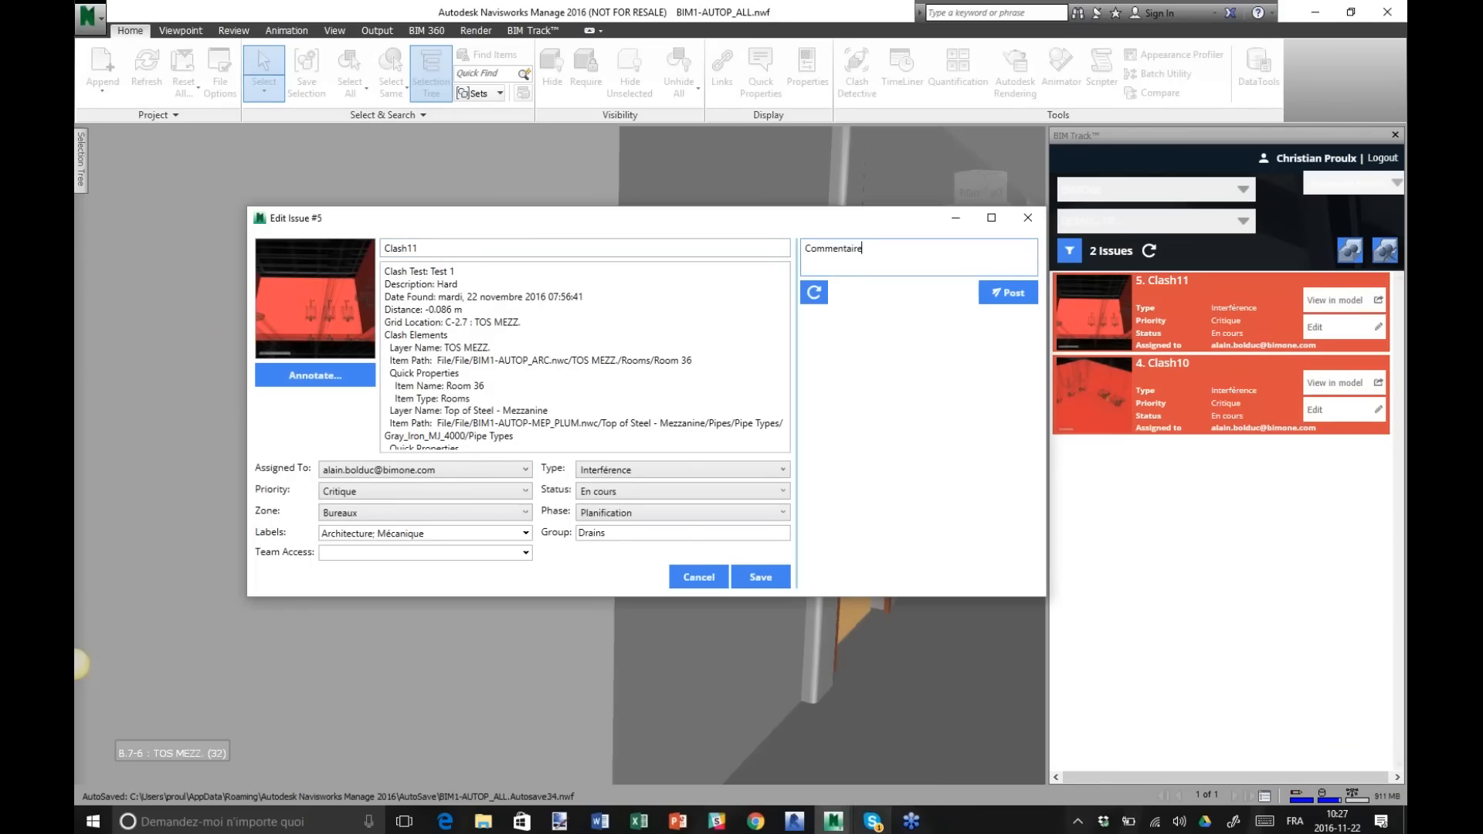
click(1004, 293)
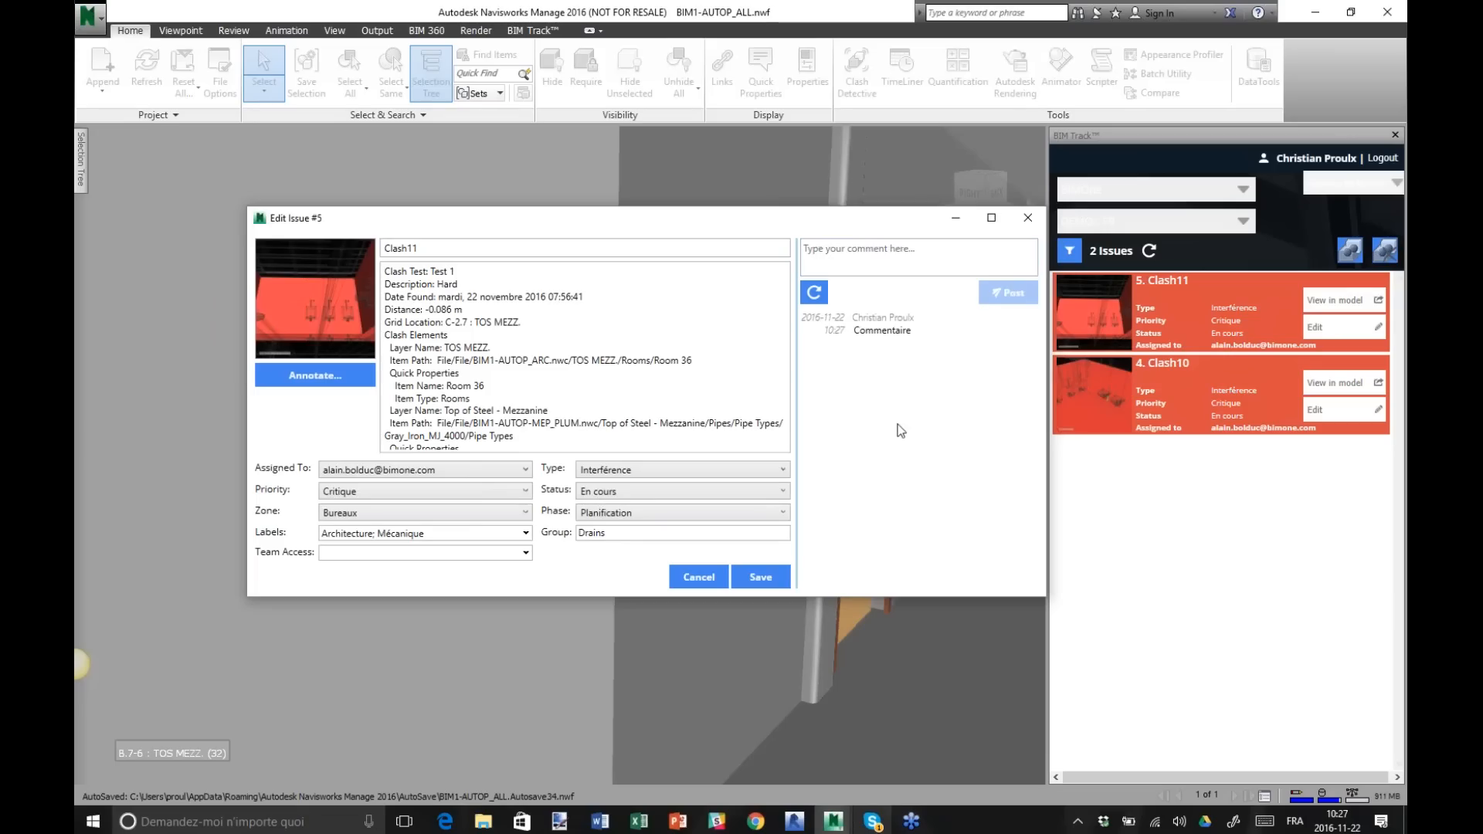
click(760, 577)
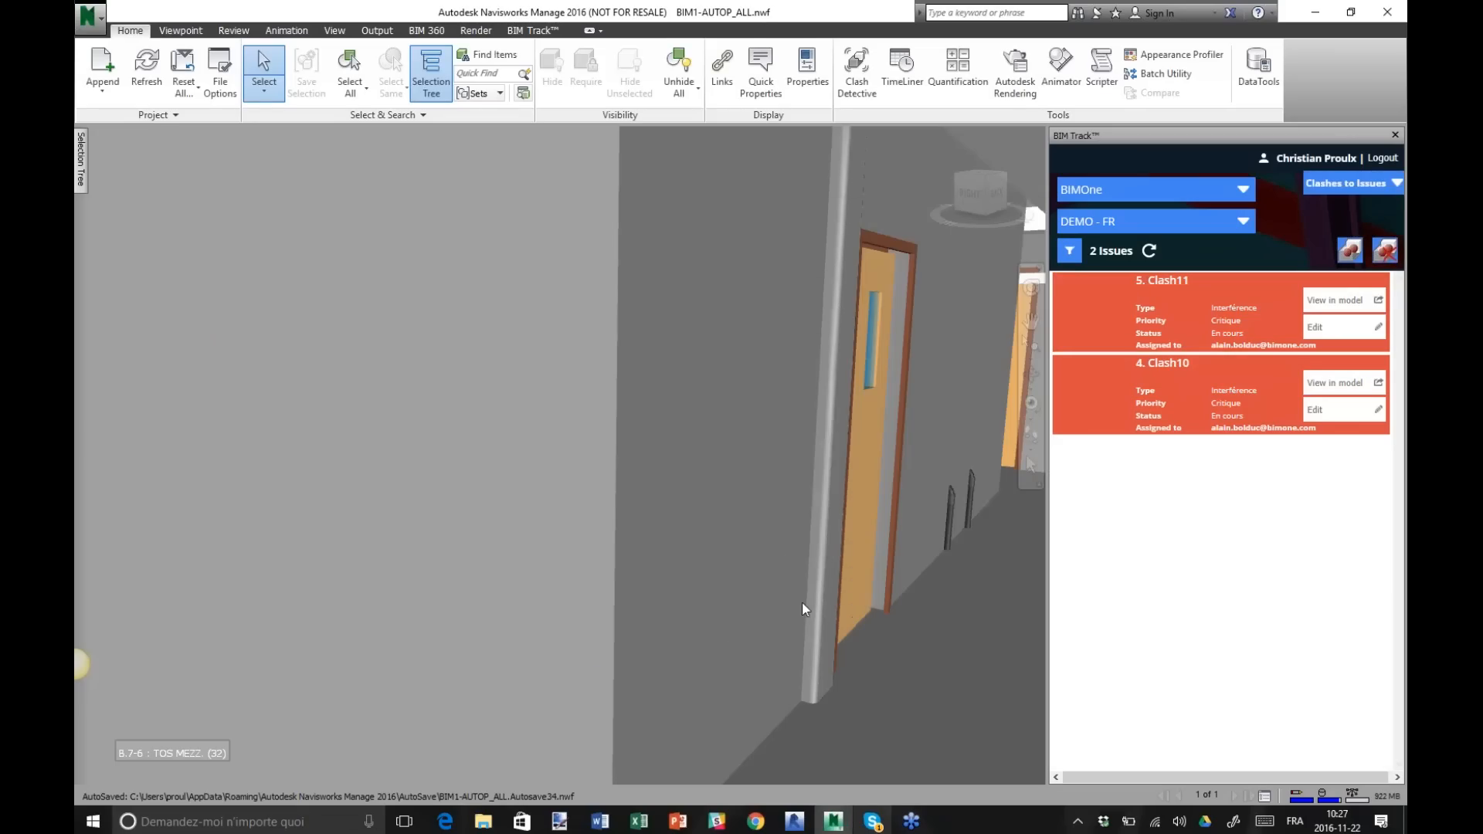
Switch to Revit and check the comments of issue 5 Clash11 in its edit form without saving.
click(794, 821)
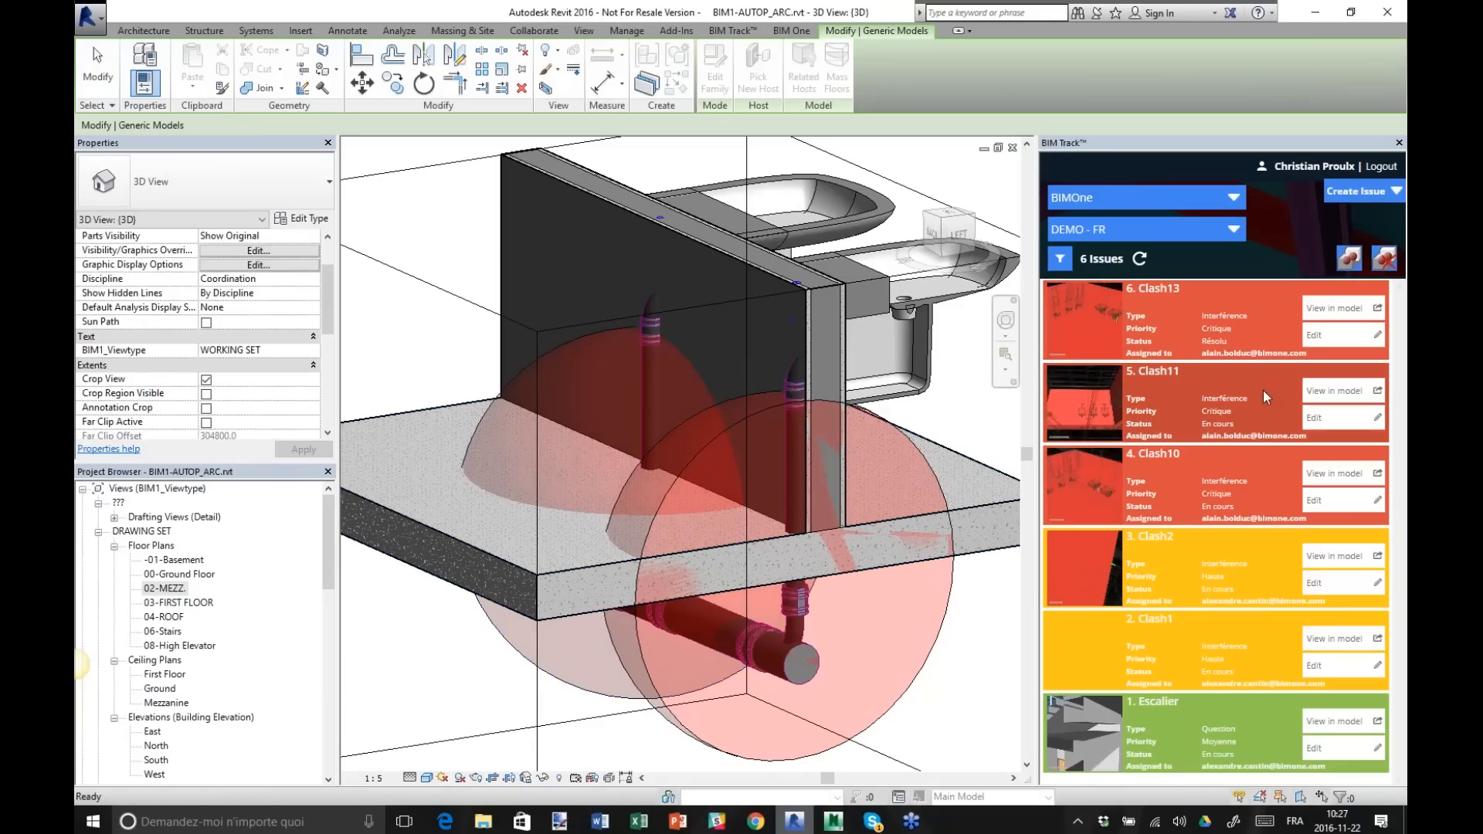
click(1344, 418)
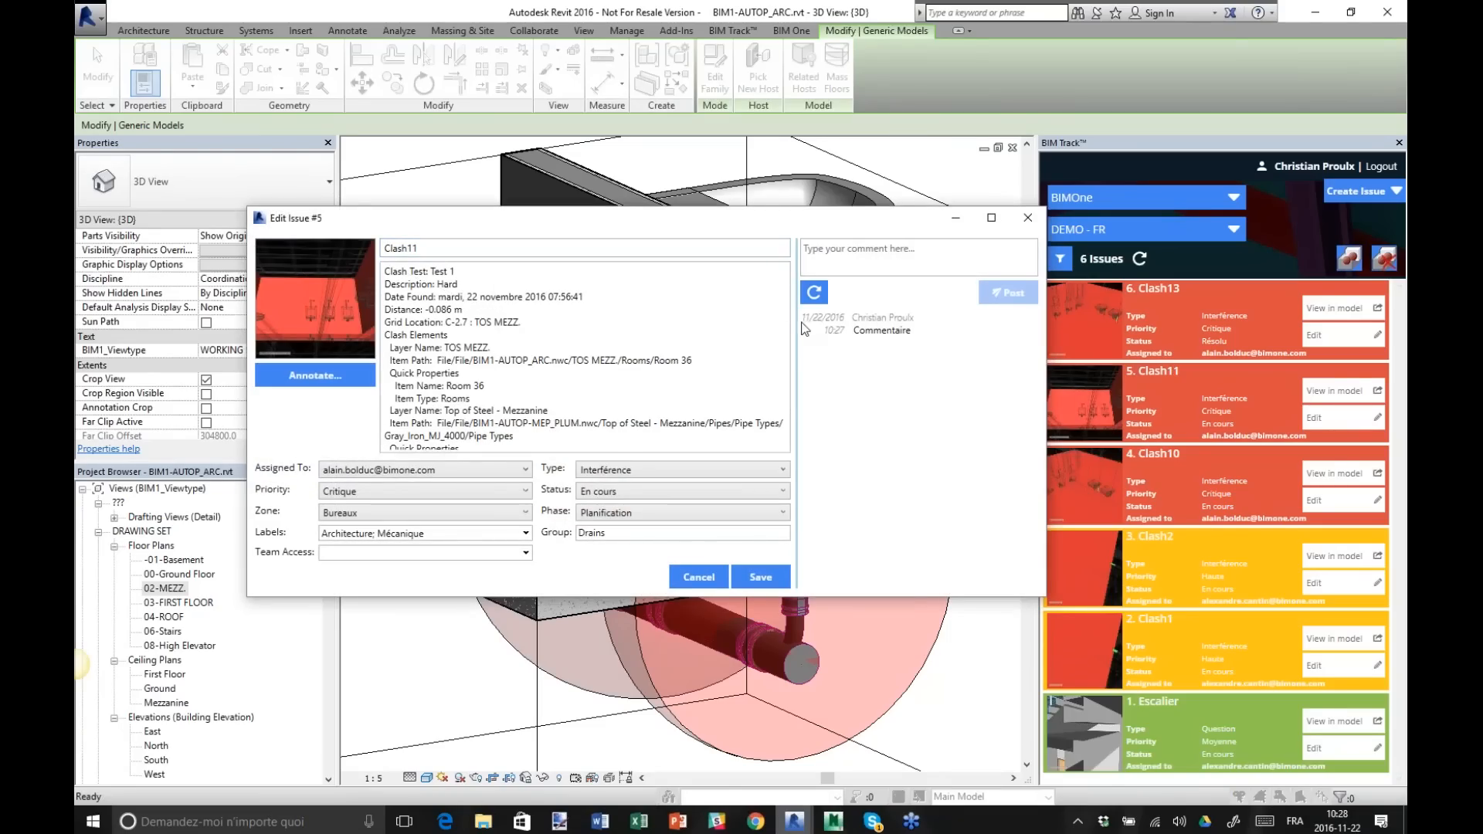
click(705, 587)
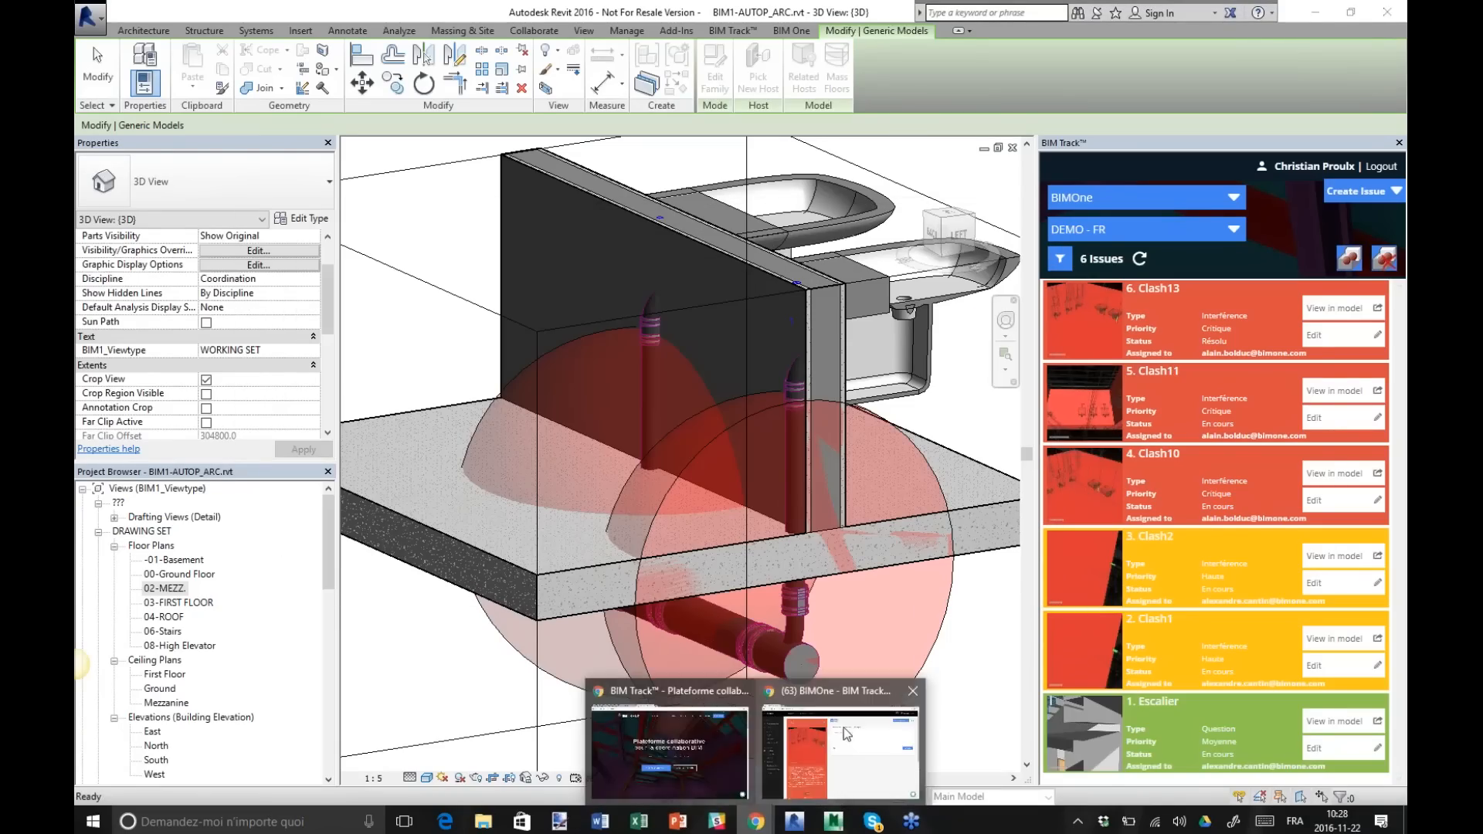
Switch to the BIM Track web platform, check the comments on issue 5 Clash11 and return to the project's issue list.
click(817, 758)
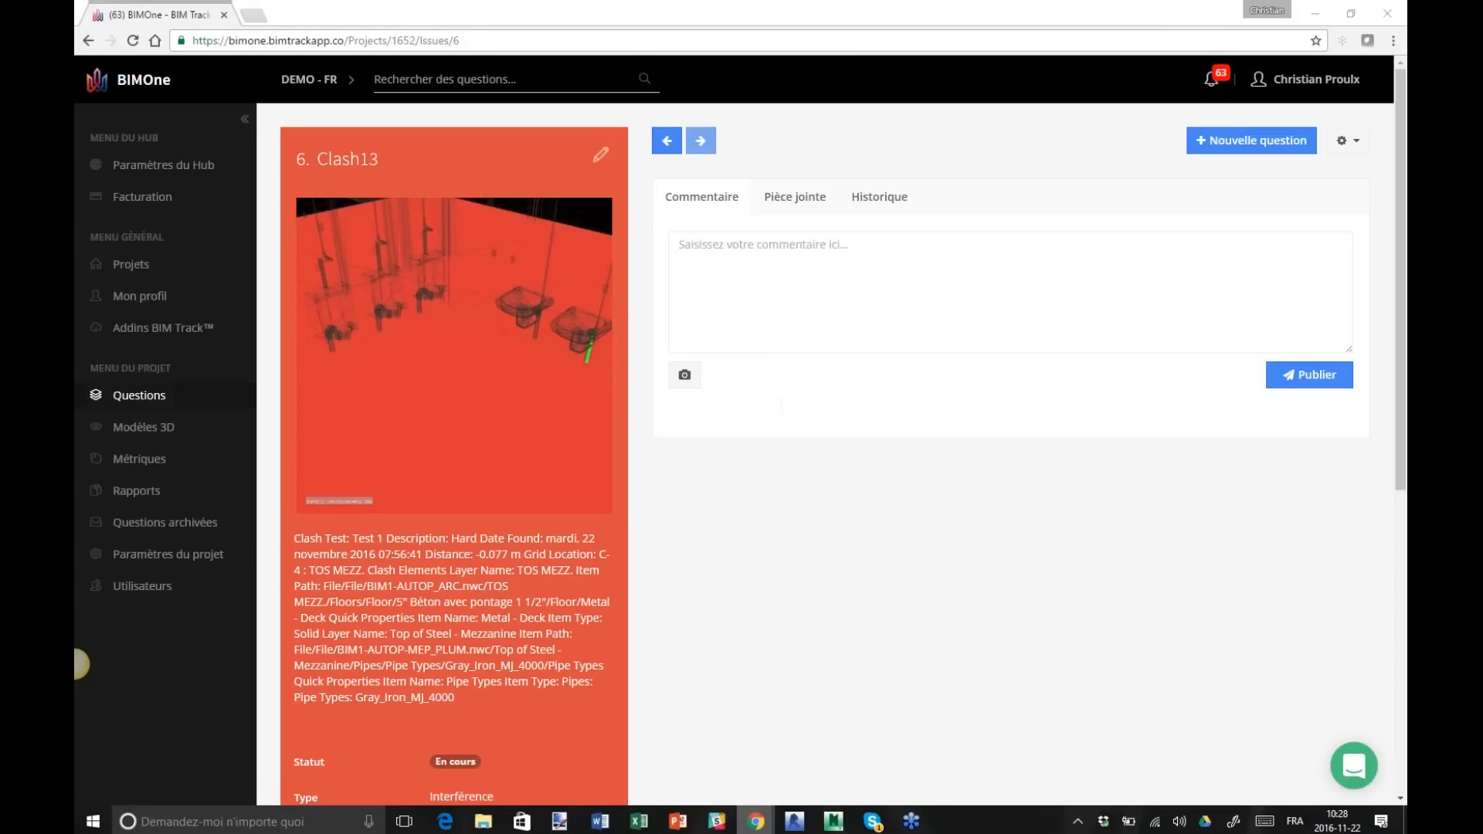
click(154, 397)
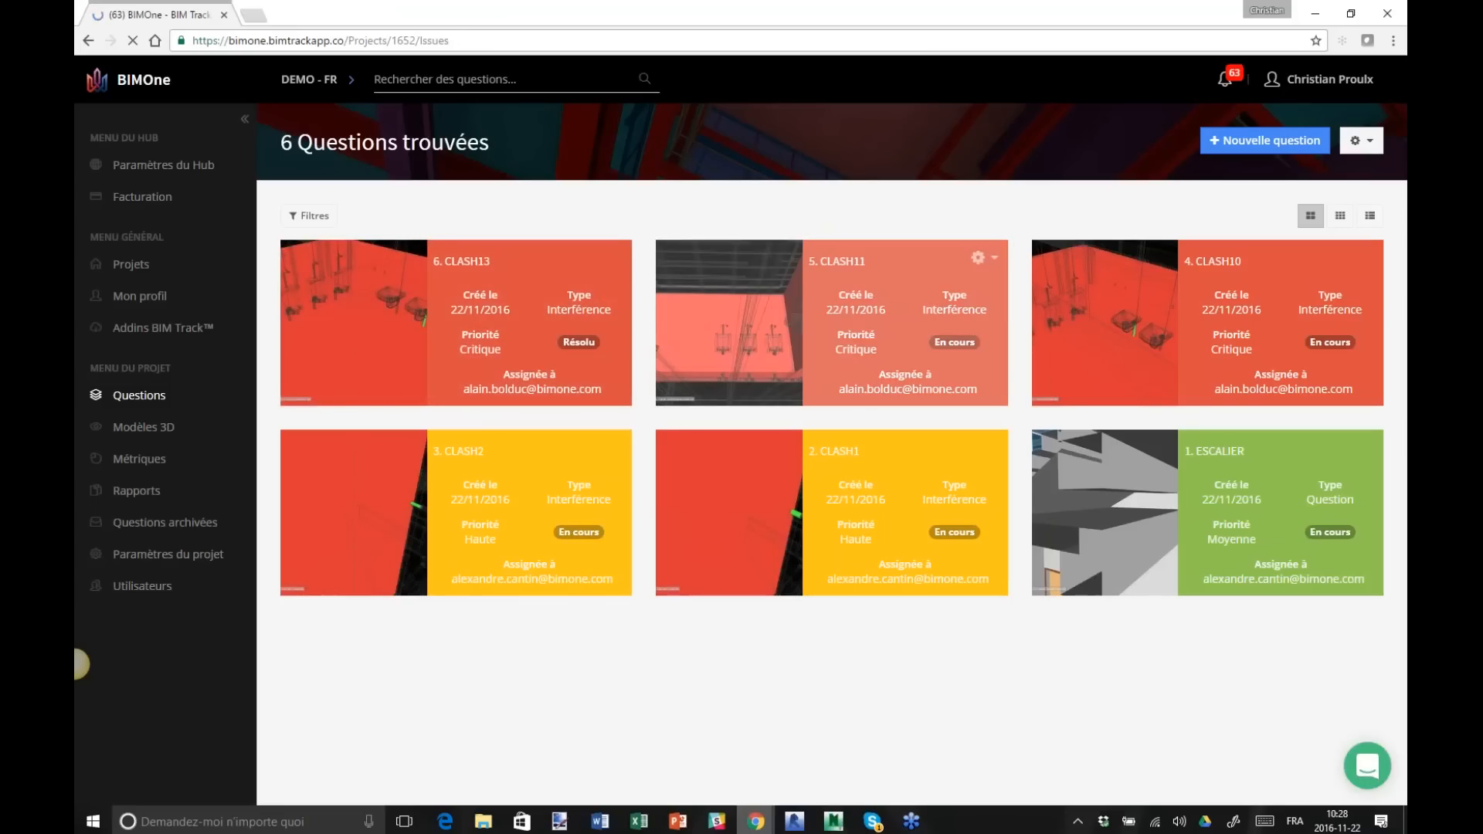
click(905, 363)
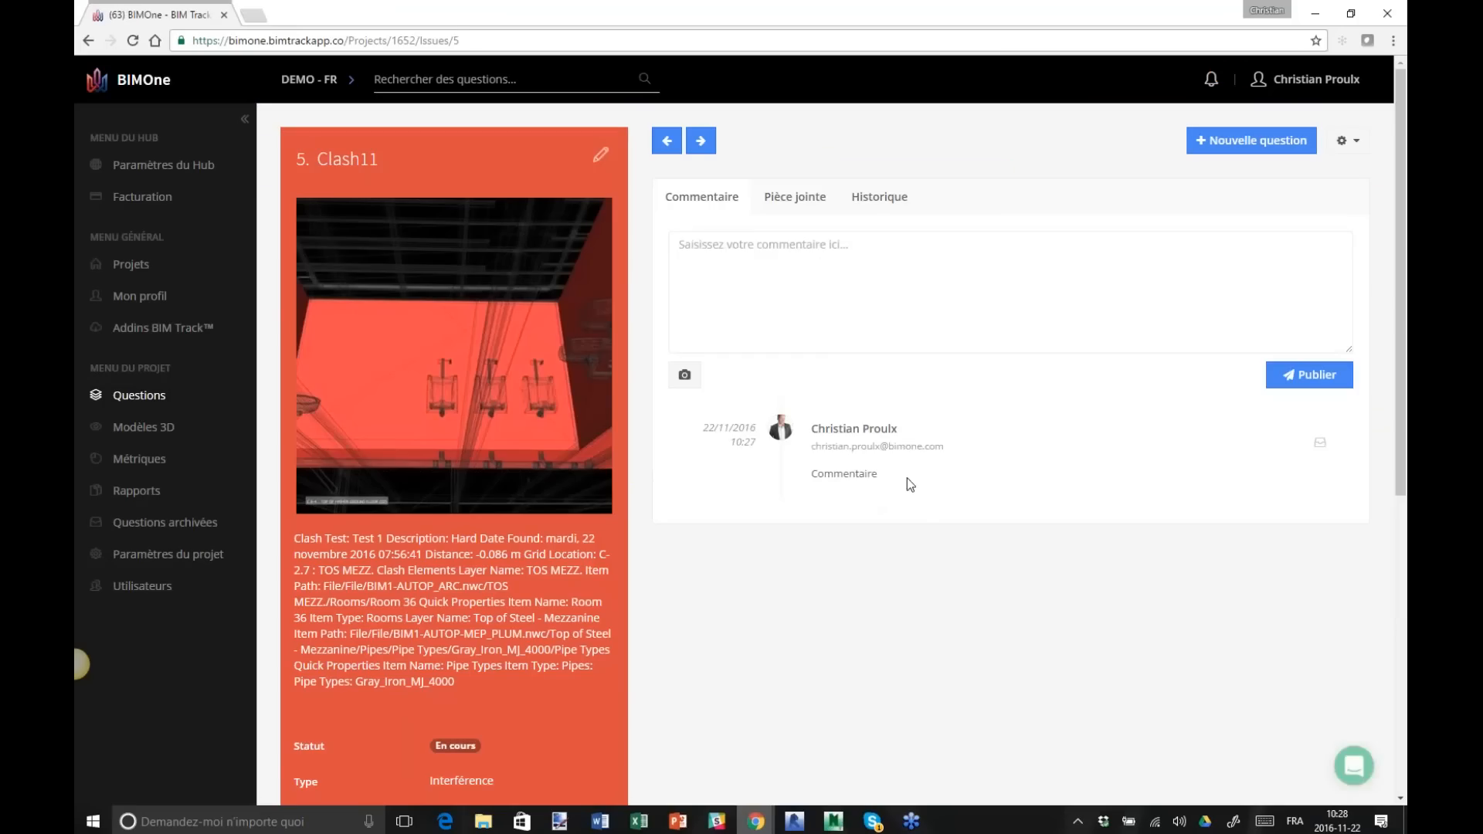
drag(907, 478, 774, 424)
click(948, 532)
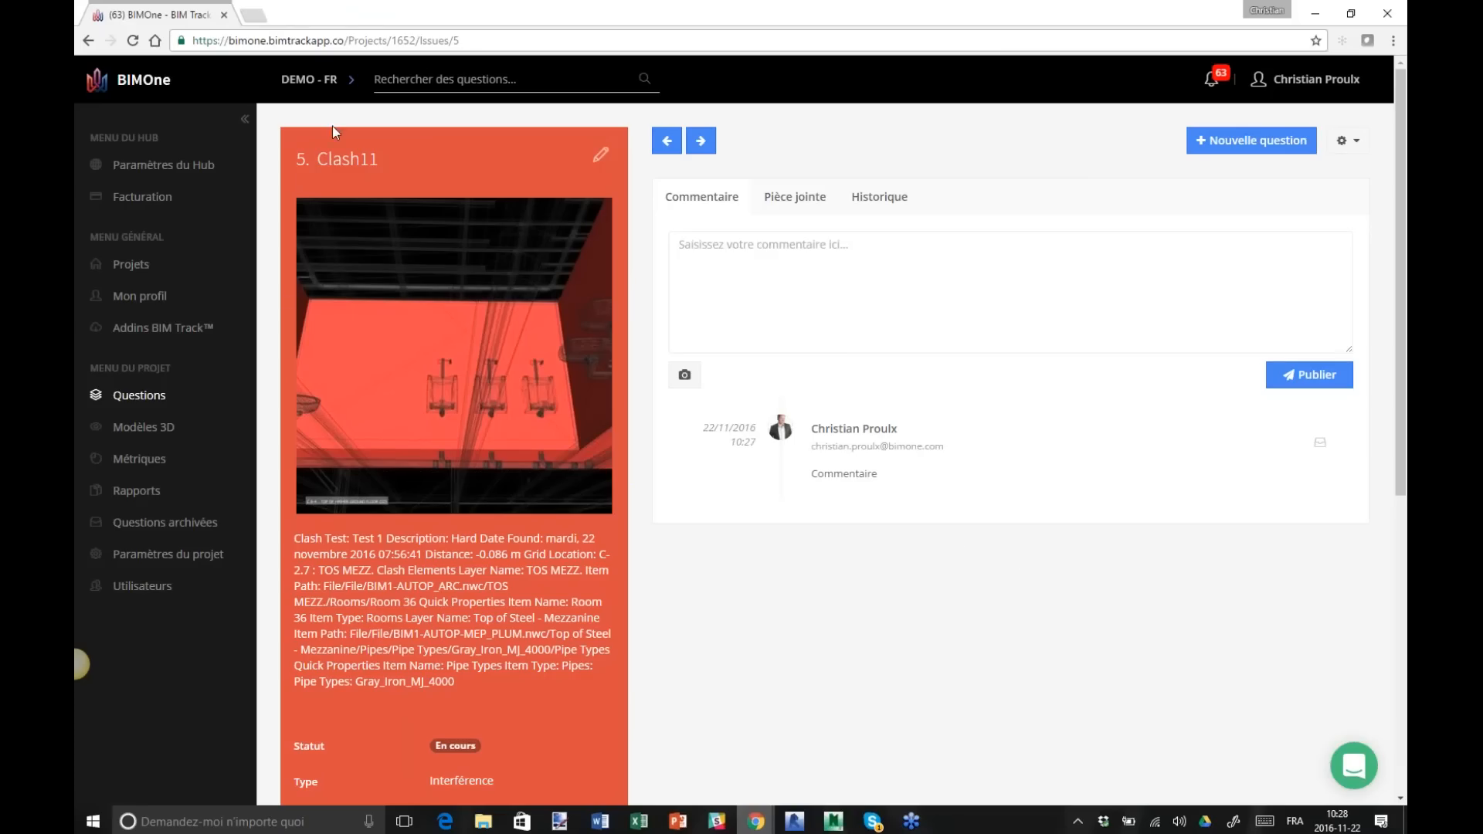
click(146, 397)
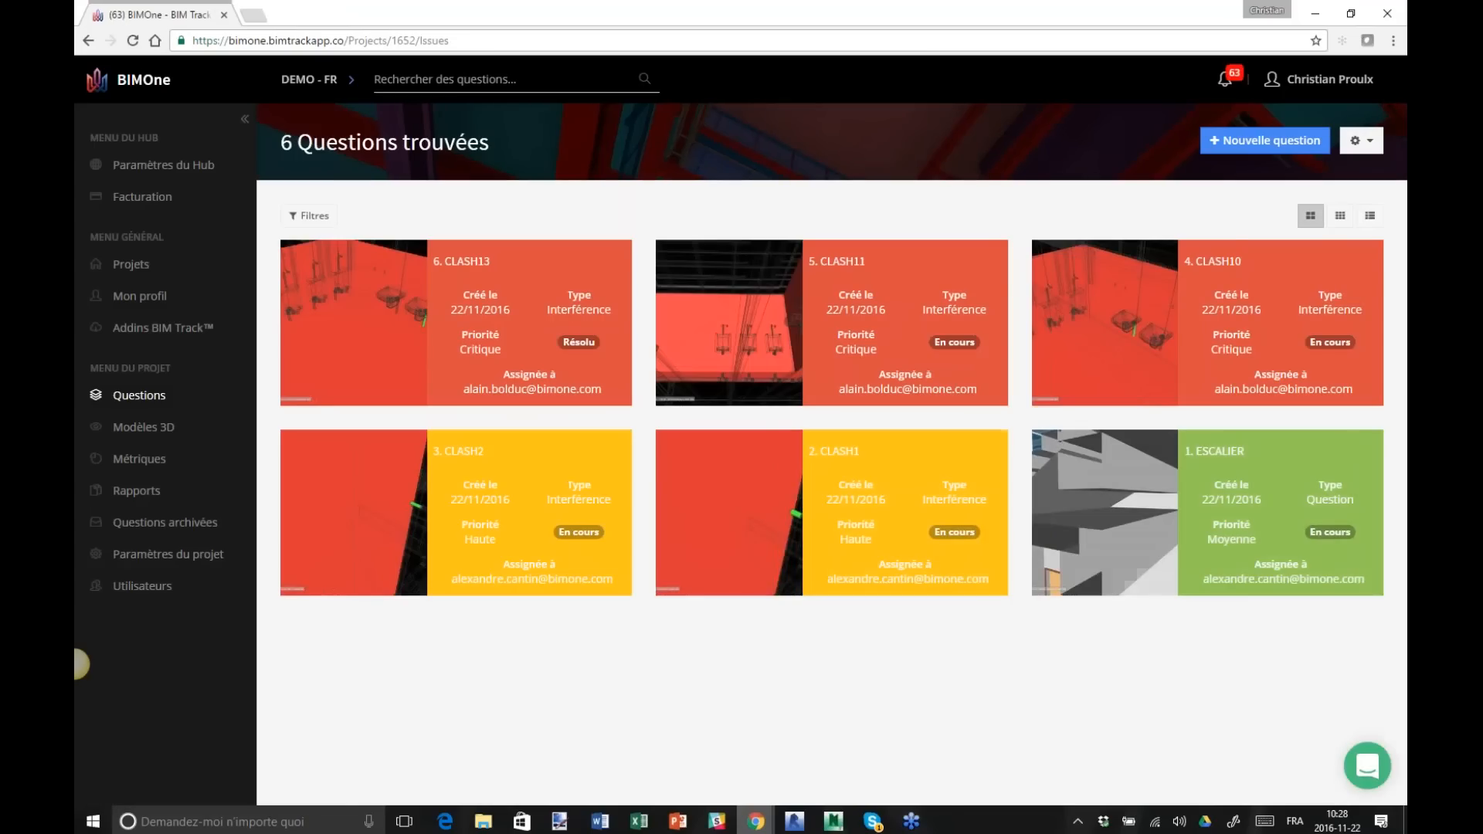
Switch to Navisworks and set the Drains Éviers clash group of Test 1 to Resolved in Clash Detective.
click(834, 823)
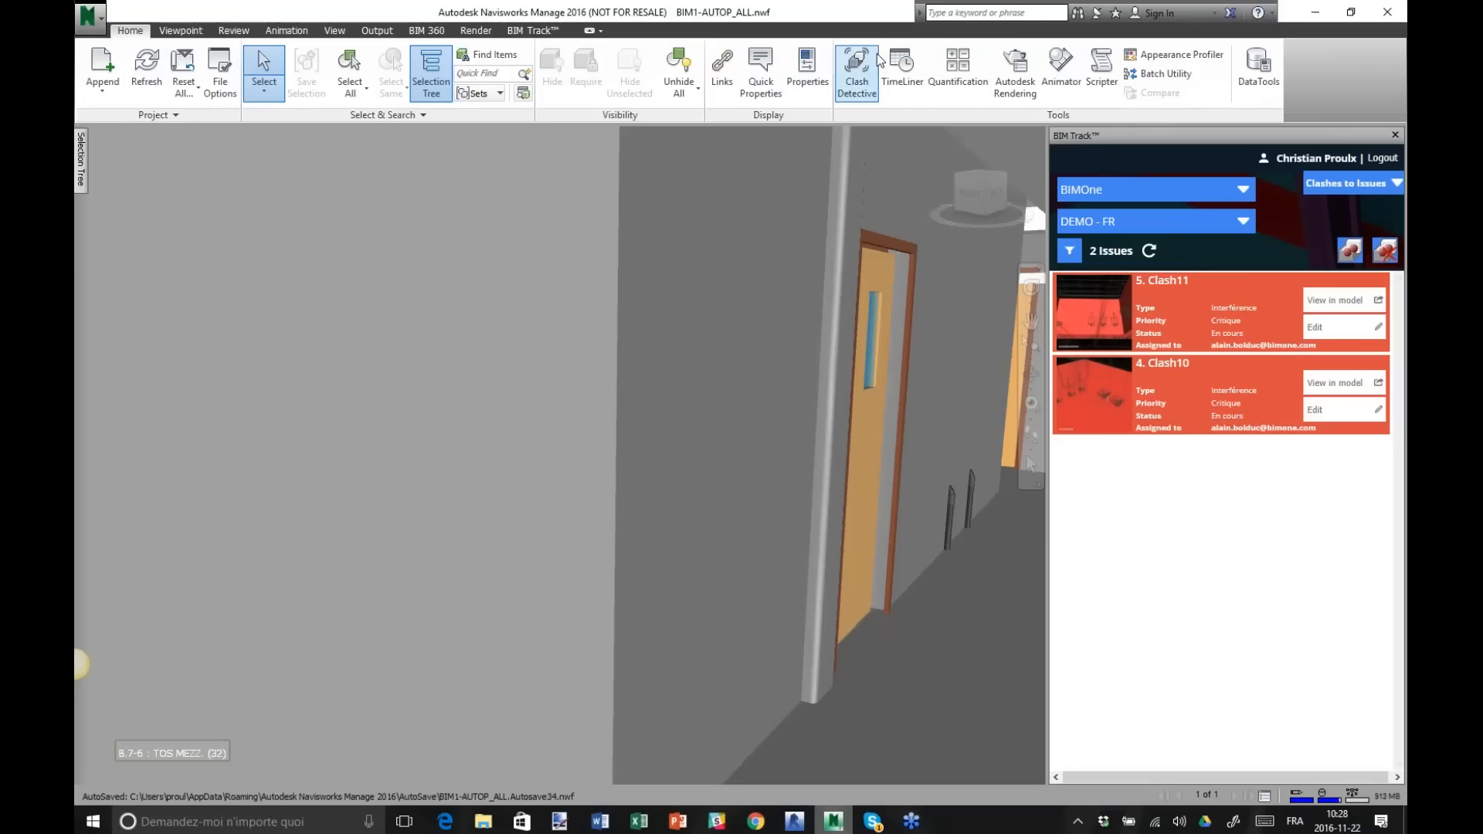
click(868, 73)
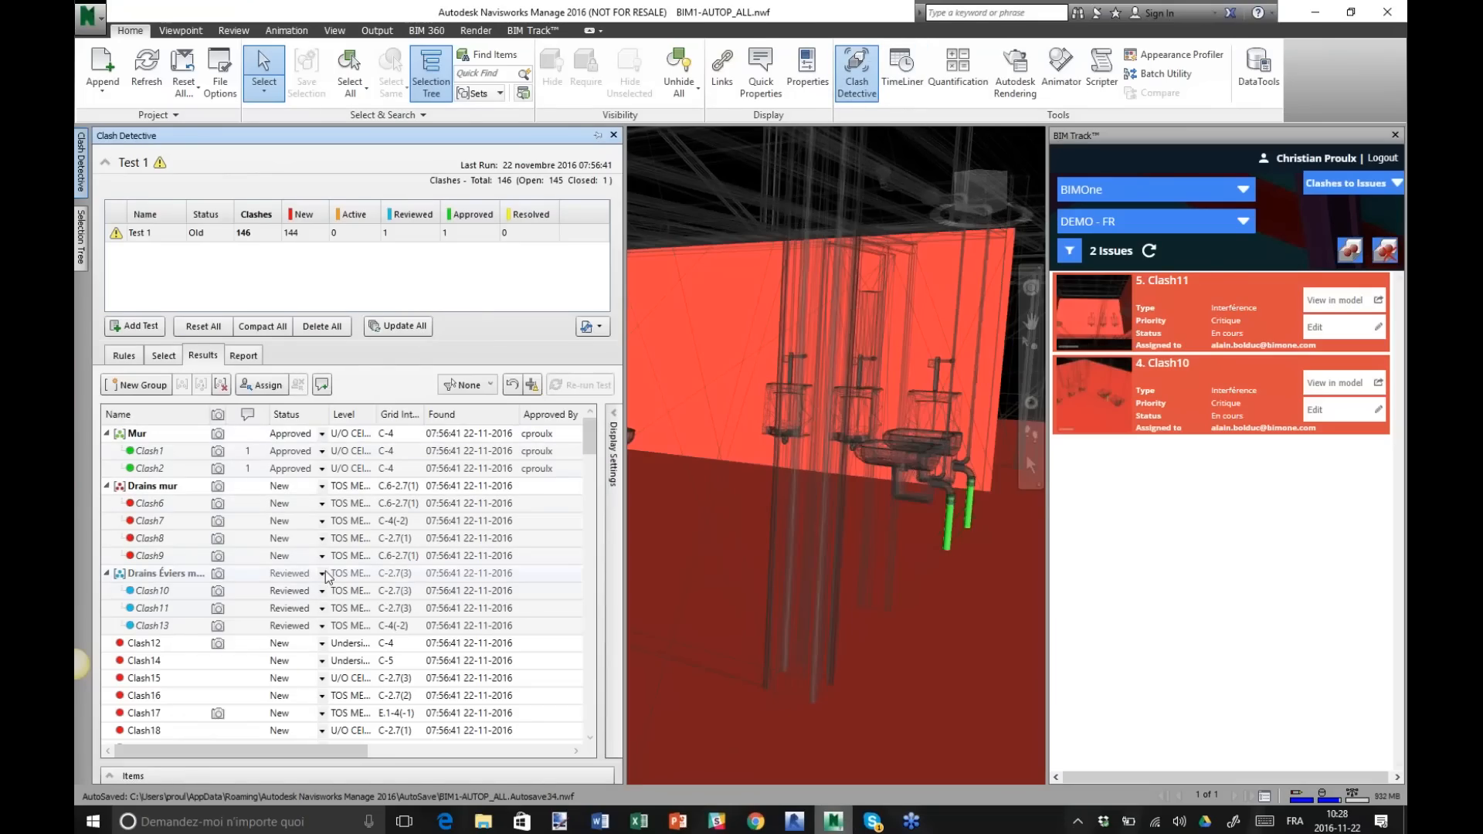
click(148, 579)
click(286, 573)
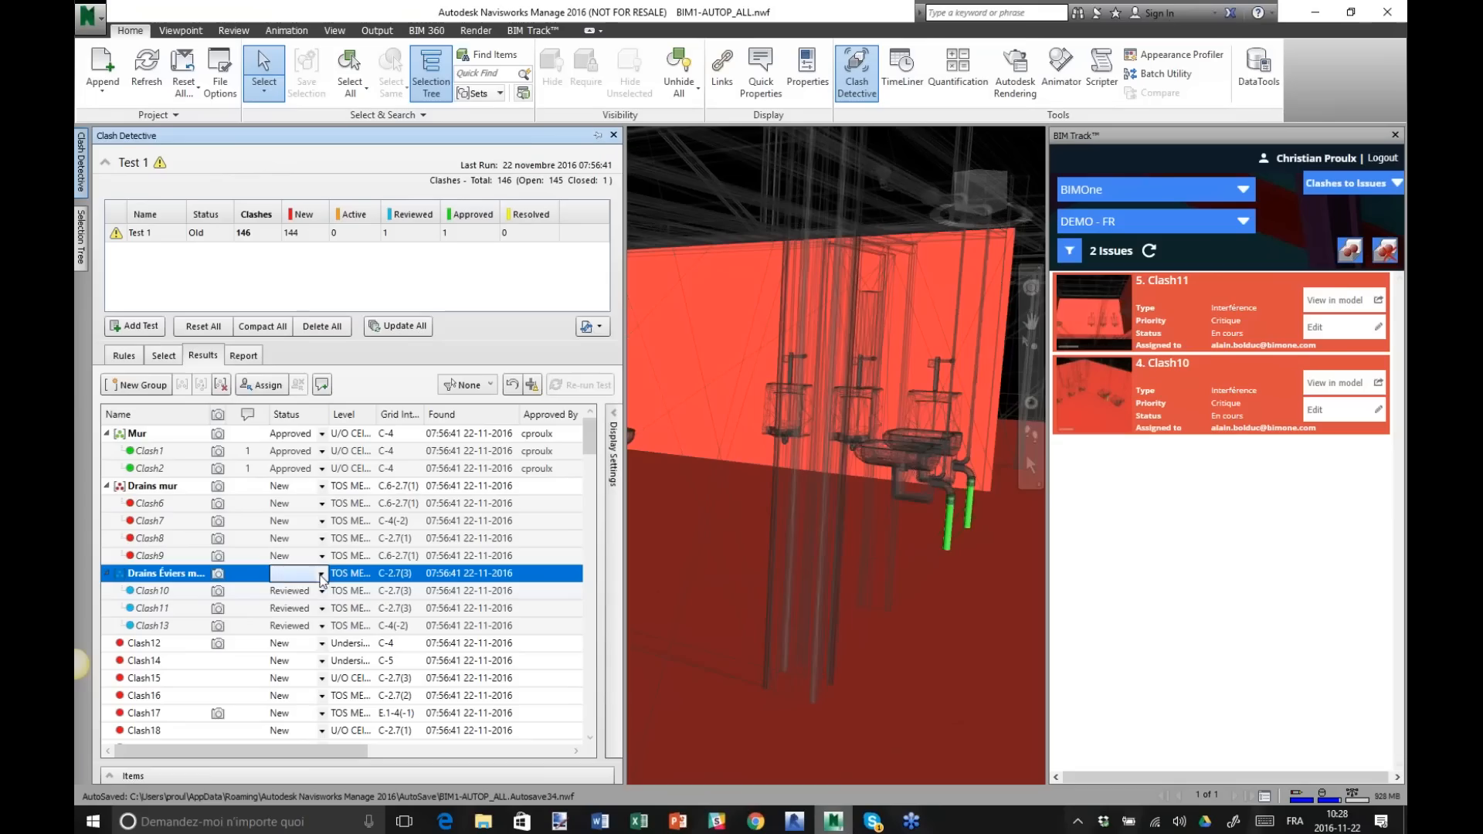
click(322, 573)
click(305, 641)
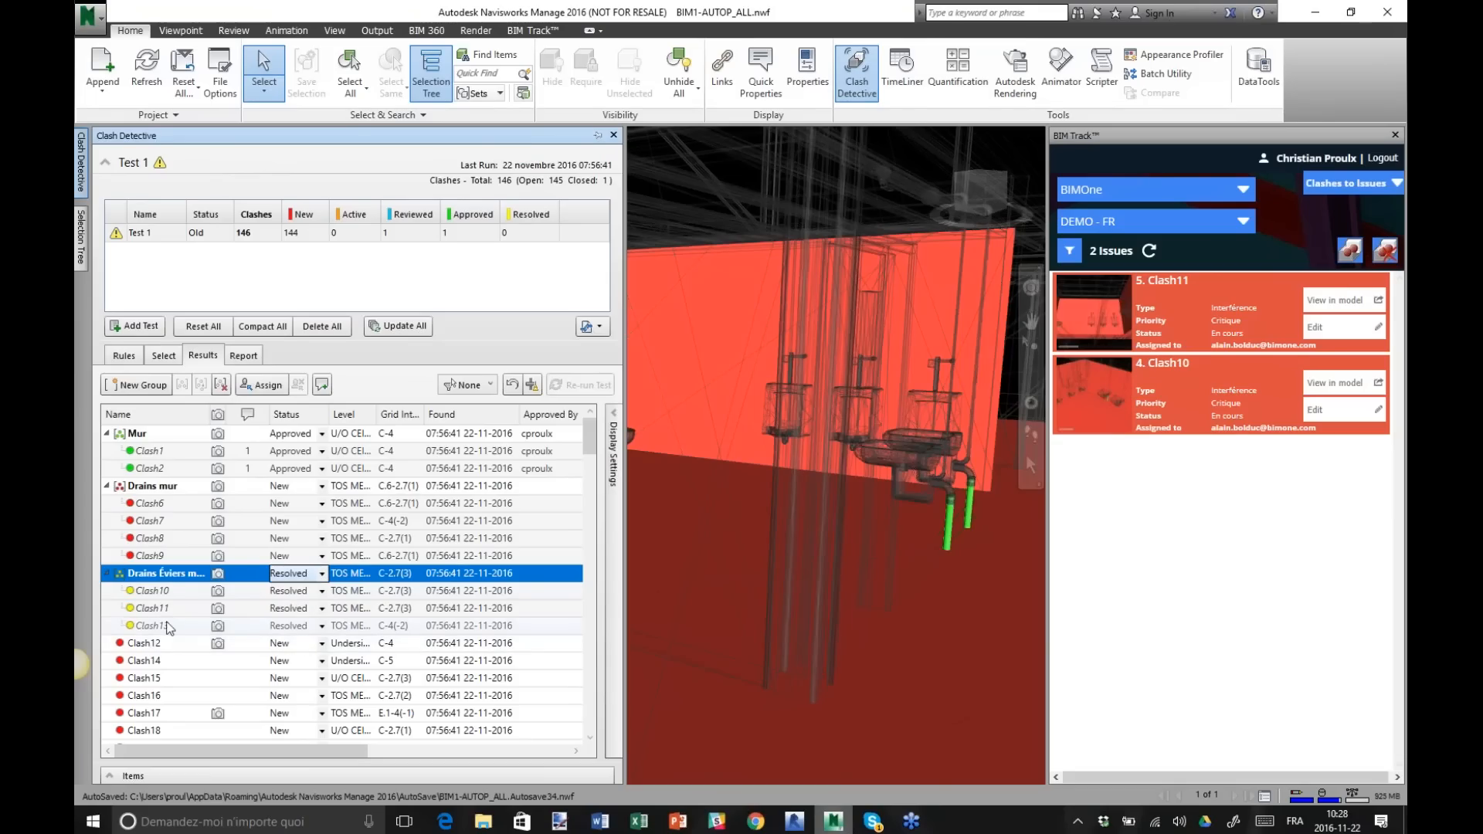
Add the comment "réglé par modification des modèles" to Clash10, copying its text for reuse.
click(259, 594)
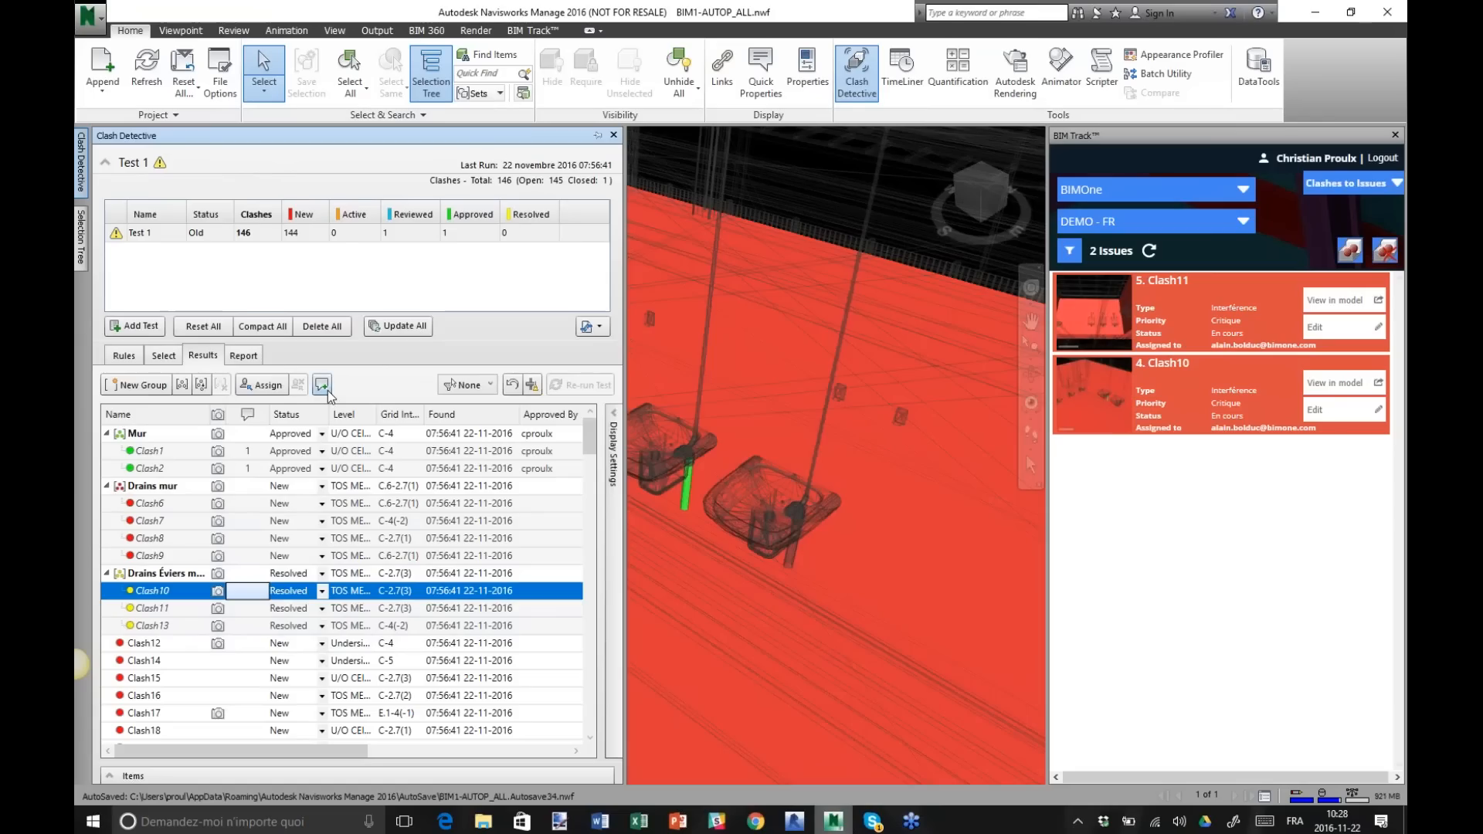
click(321, 384)
text(rég)
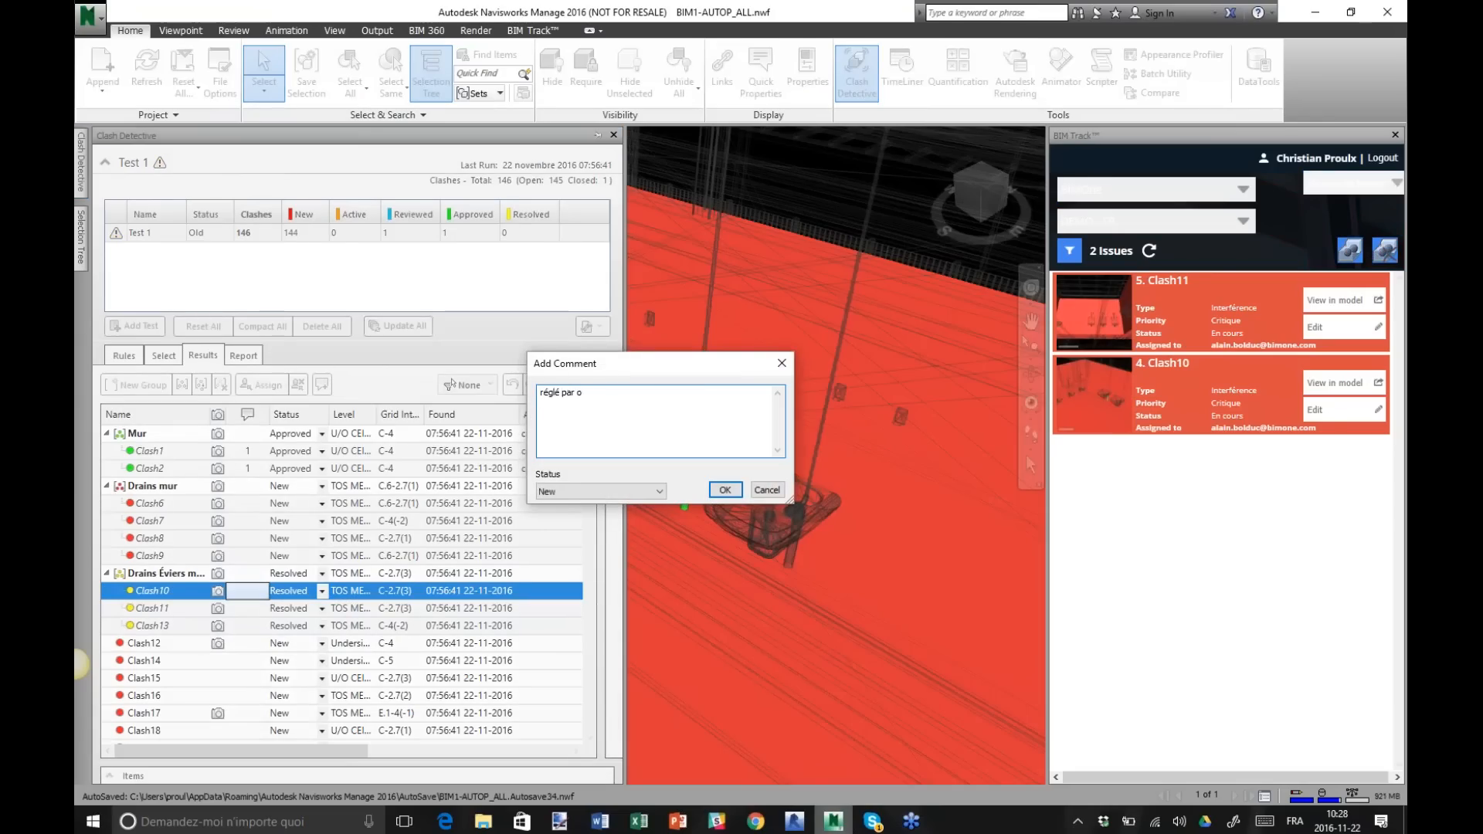
text(lé par modification des modèles)
drag(684, 398, 485, 406)
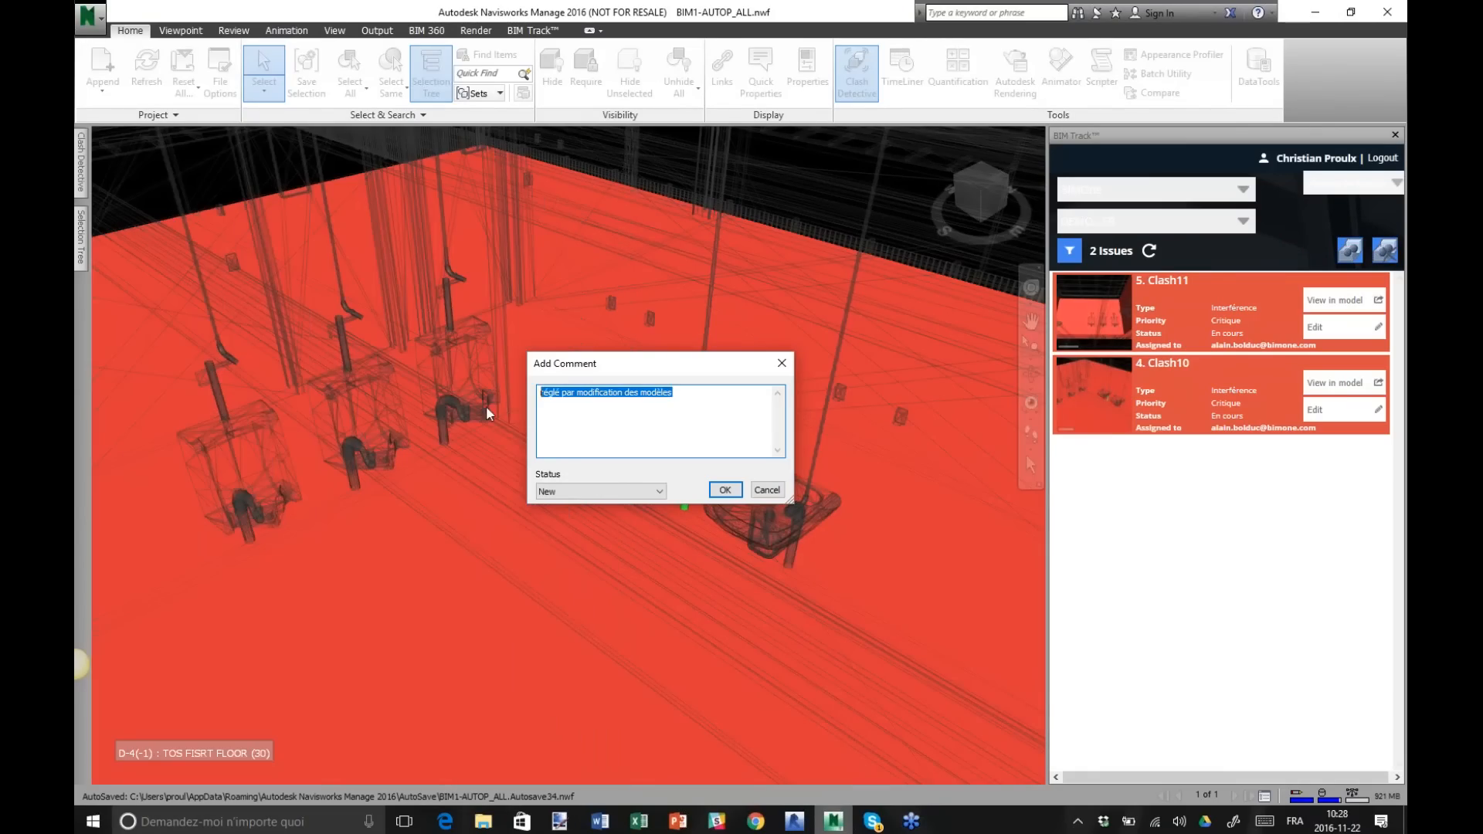
click(732, 493)
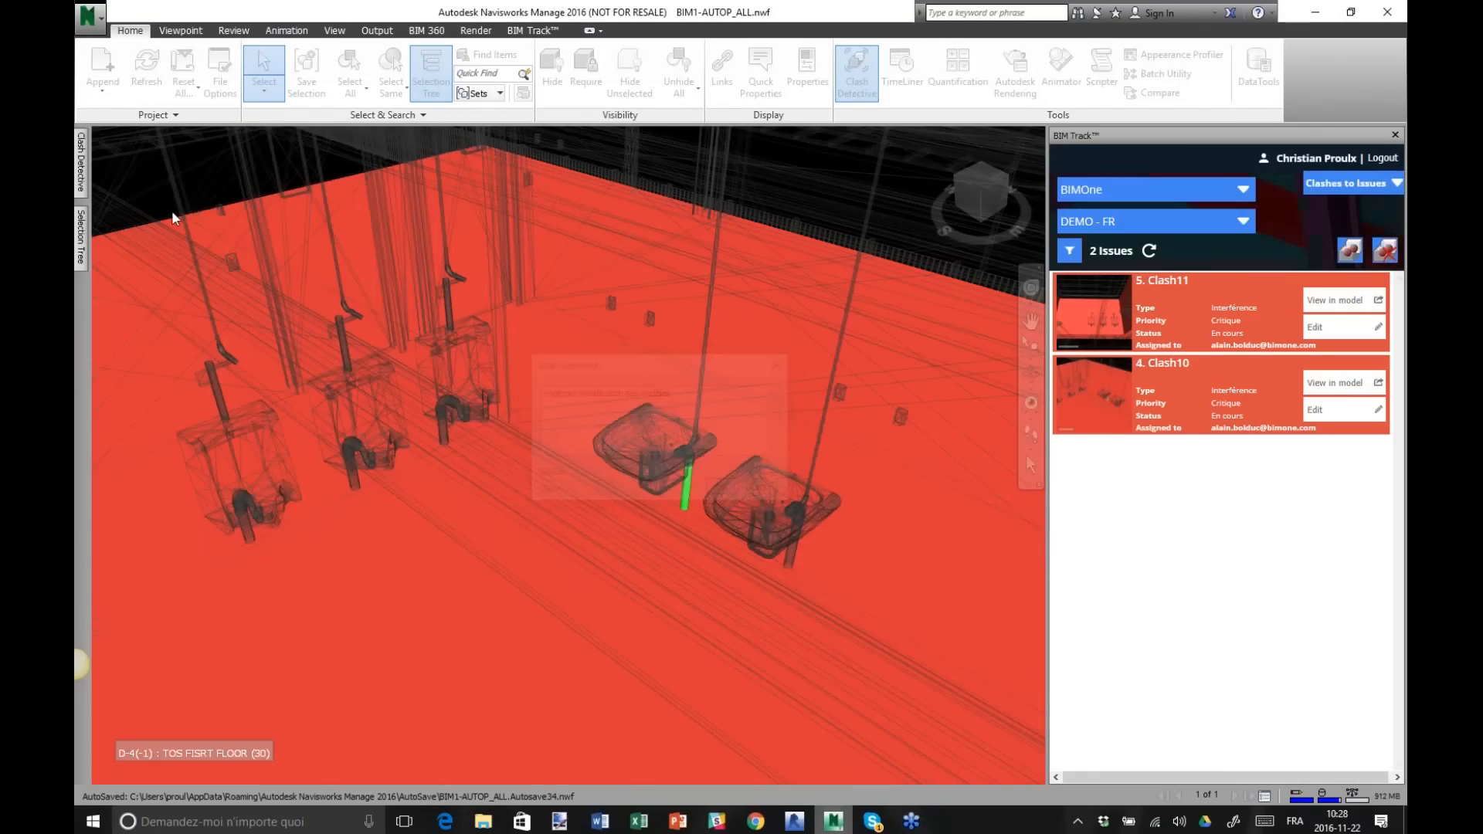
Add the copied comment "réglé par modification des modèles" to Clash11.
mouse_move(80, 162)
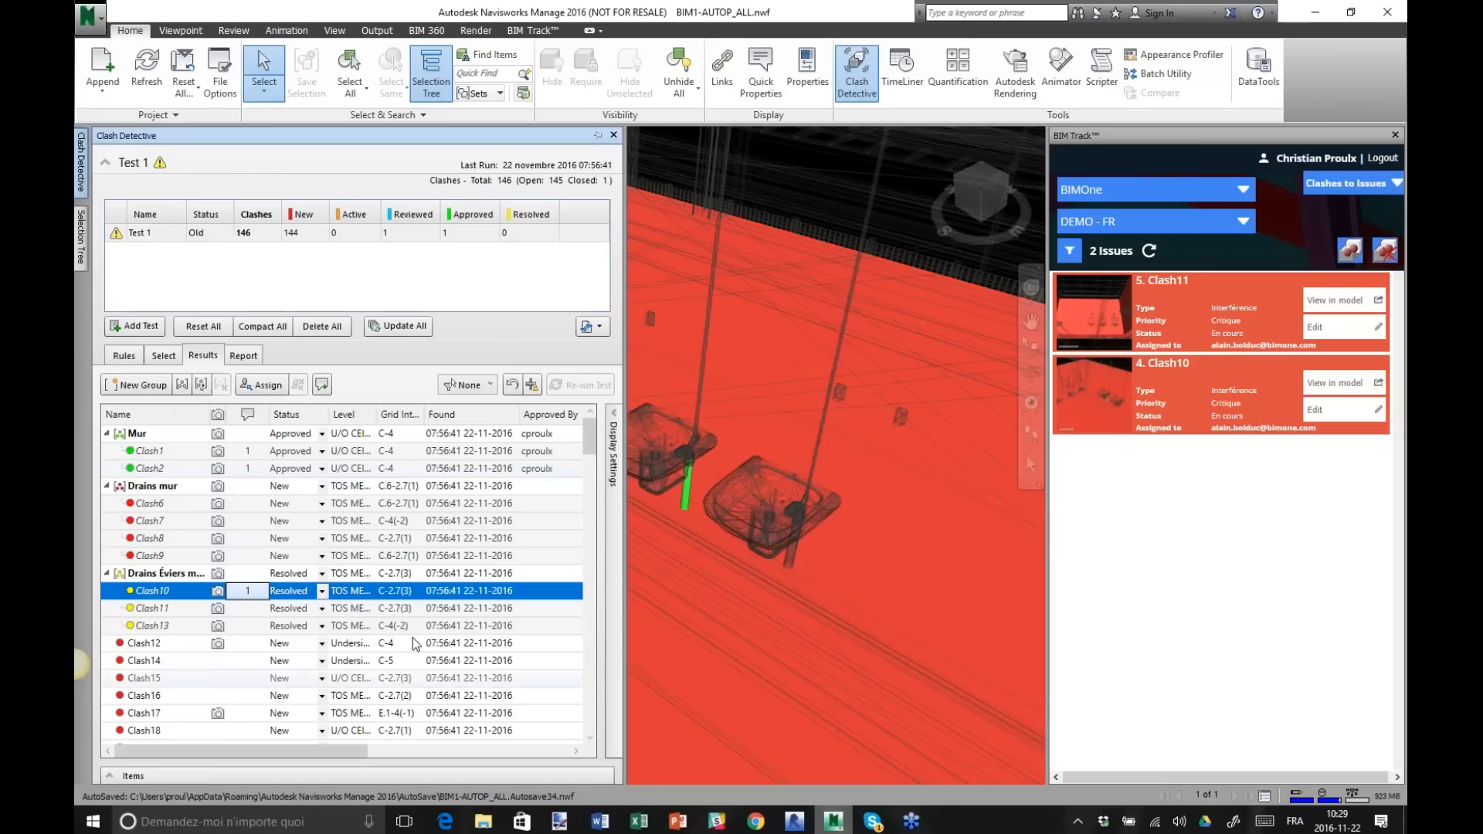
click(261, 609)
click(322, 385)
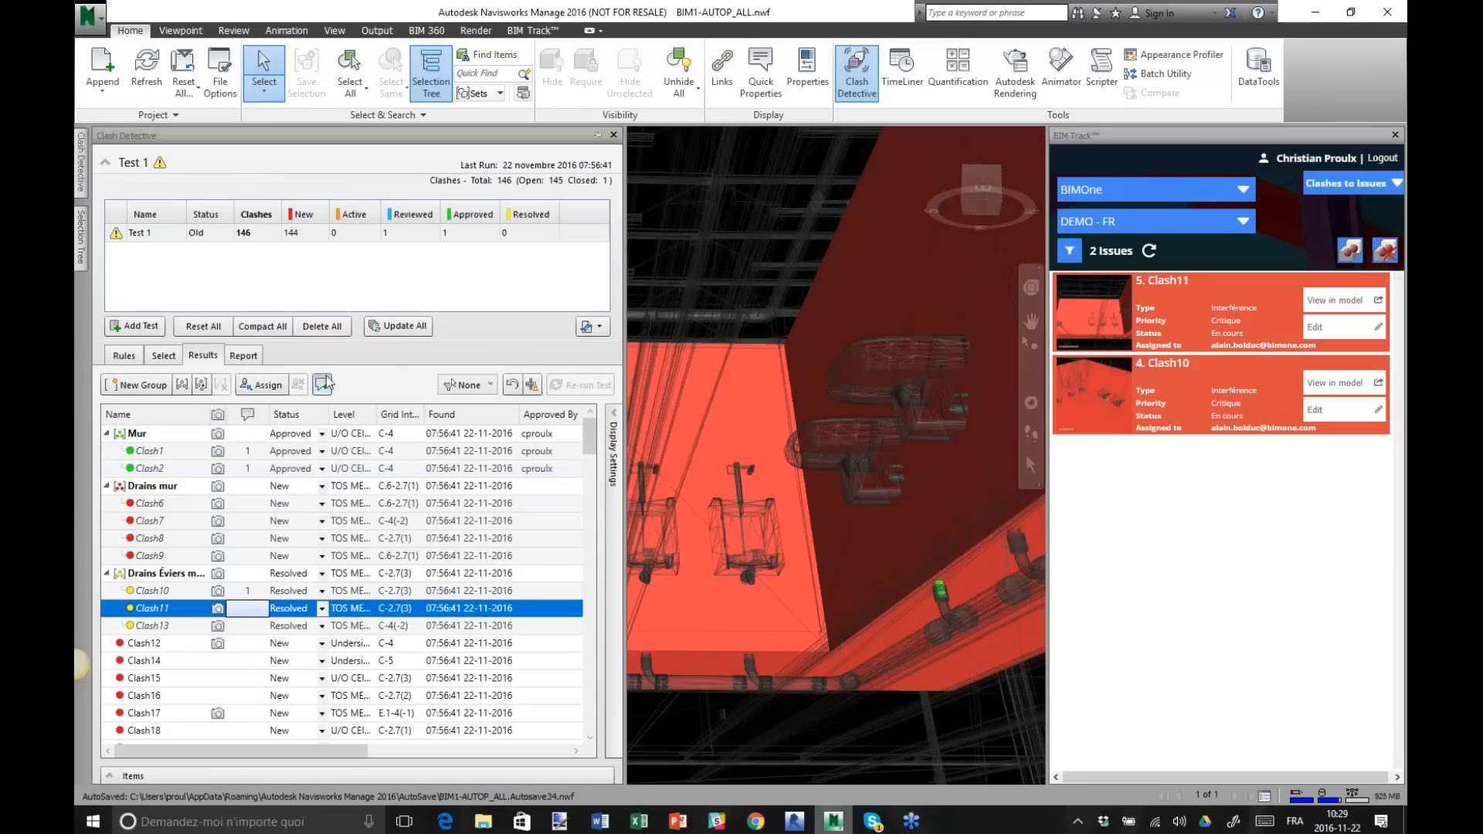
key(ctrl+v)
click(724, 490)
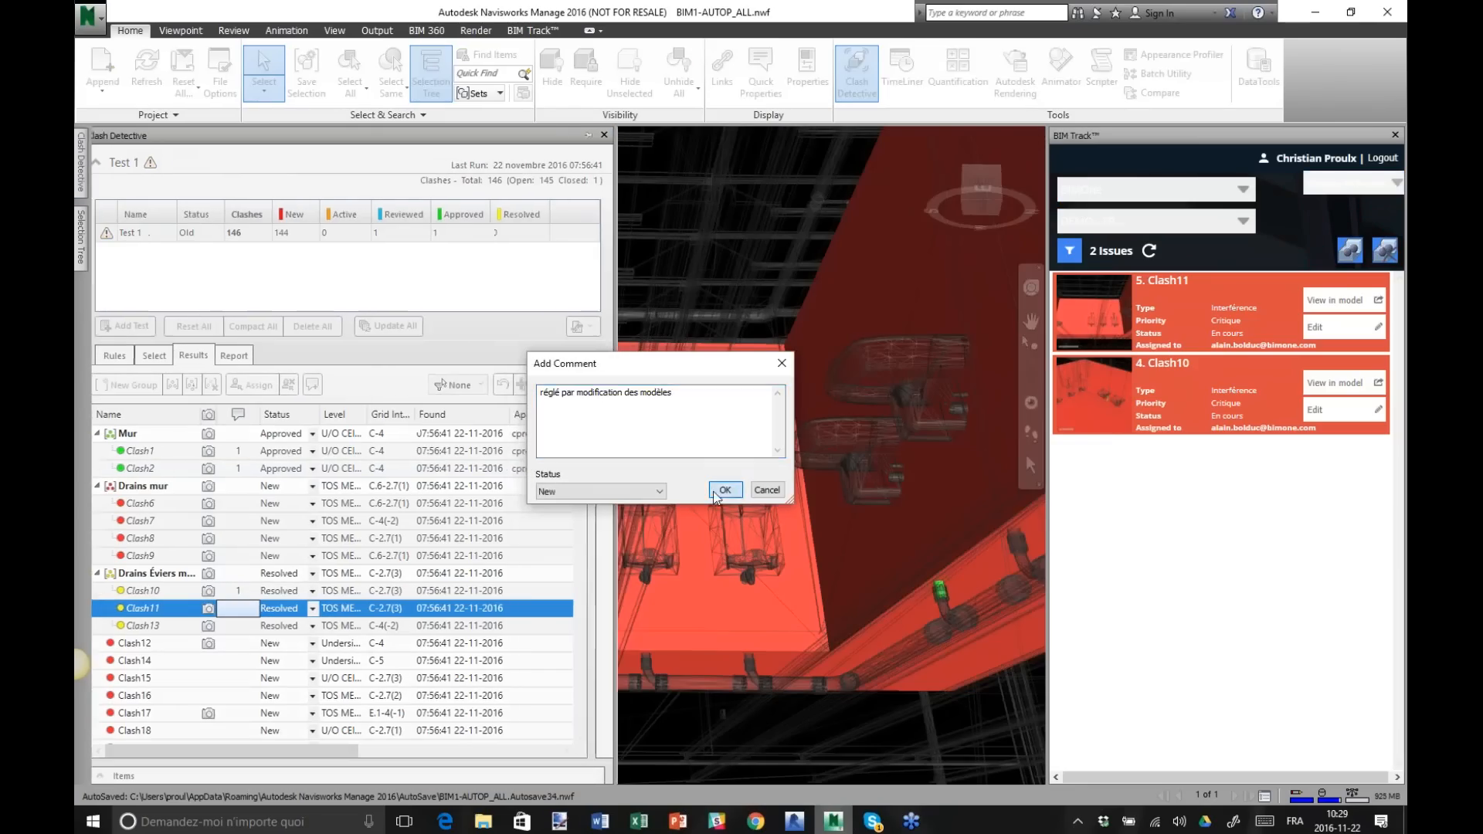
Add the same comment, "réglé par modification des modèles", to Clash13.
mouse_move(81, 162)
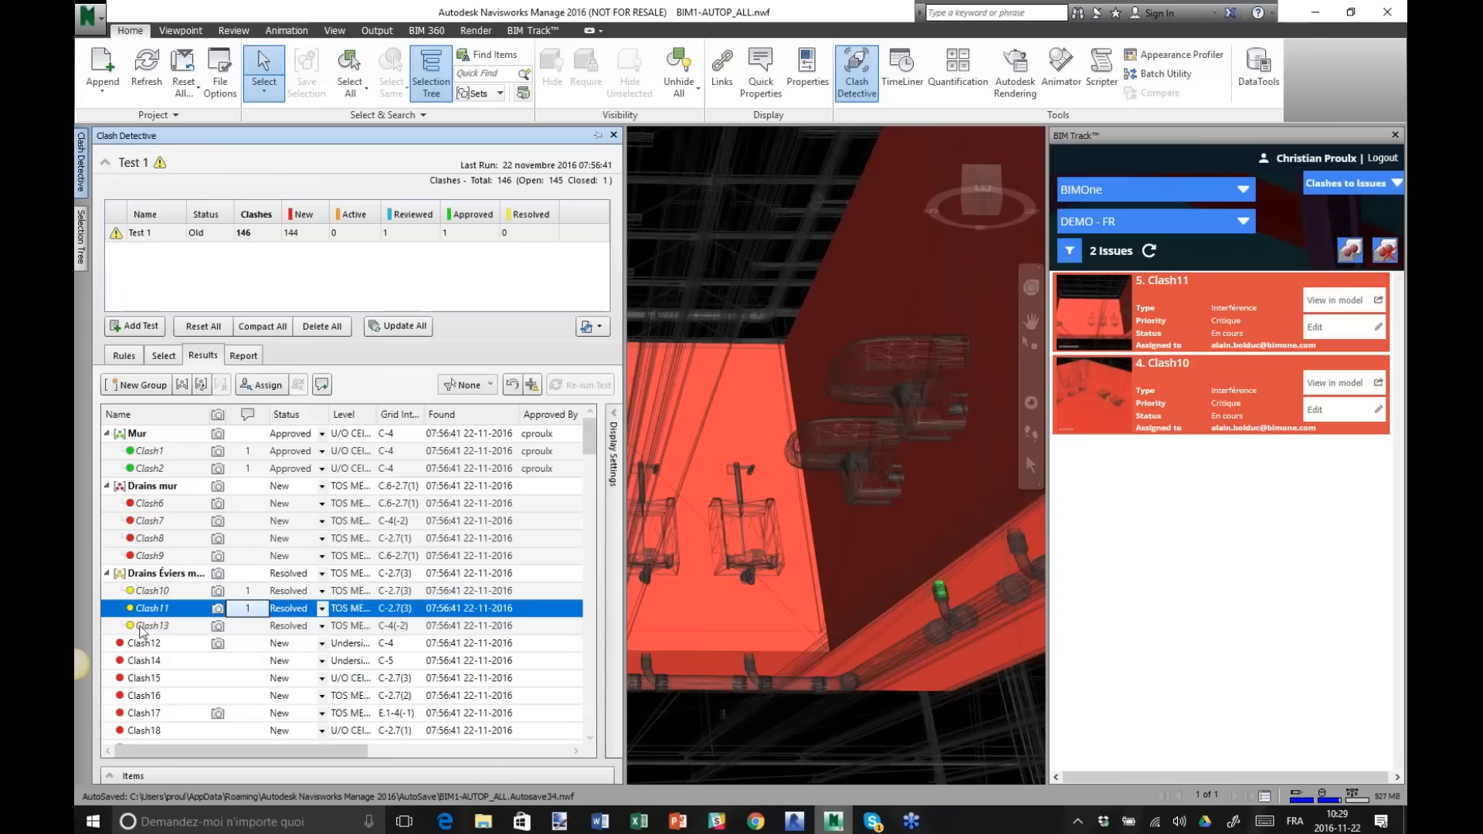
click(247, 626)
click(322, 385)
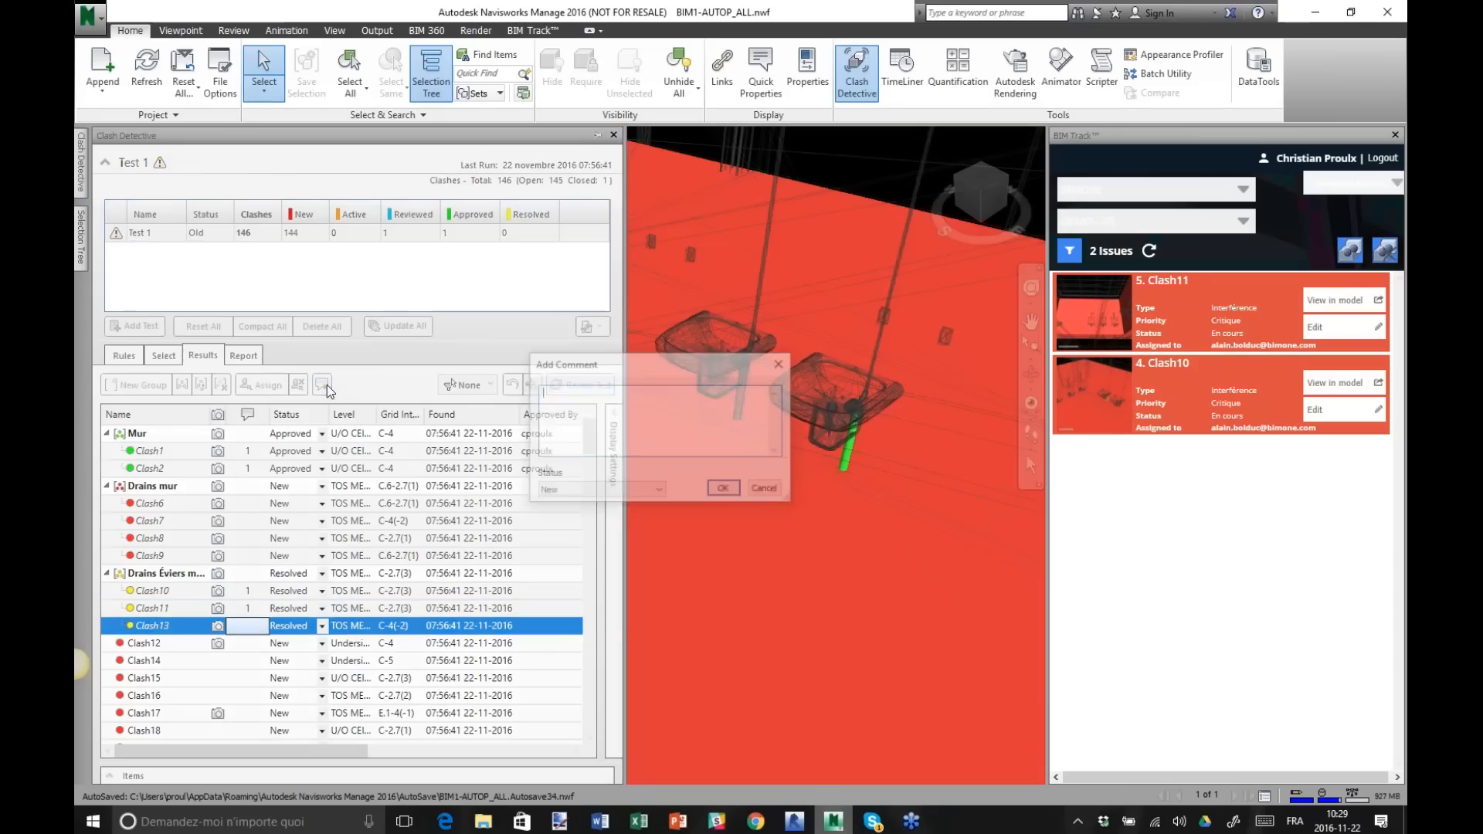
key(ctrl+v)
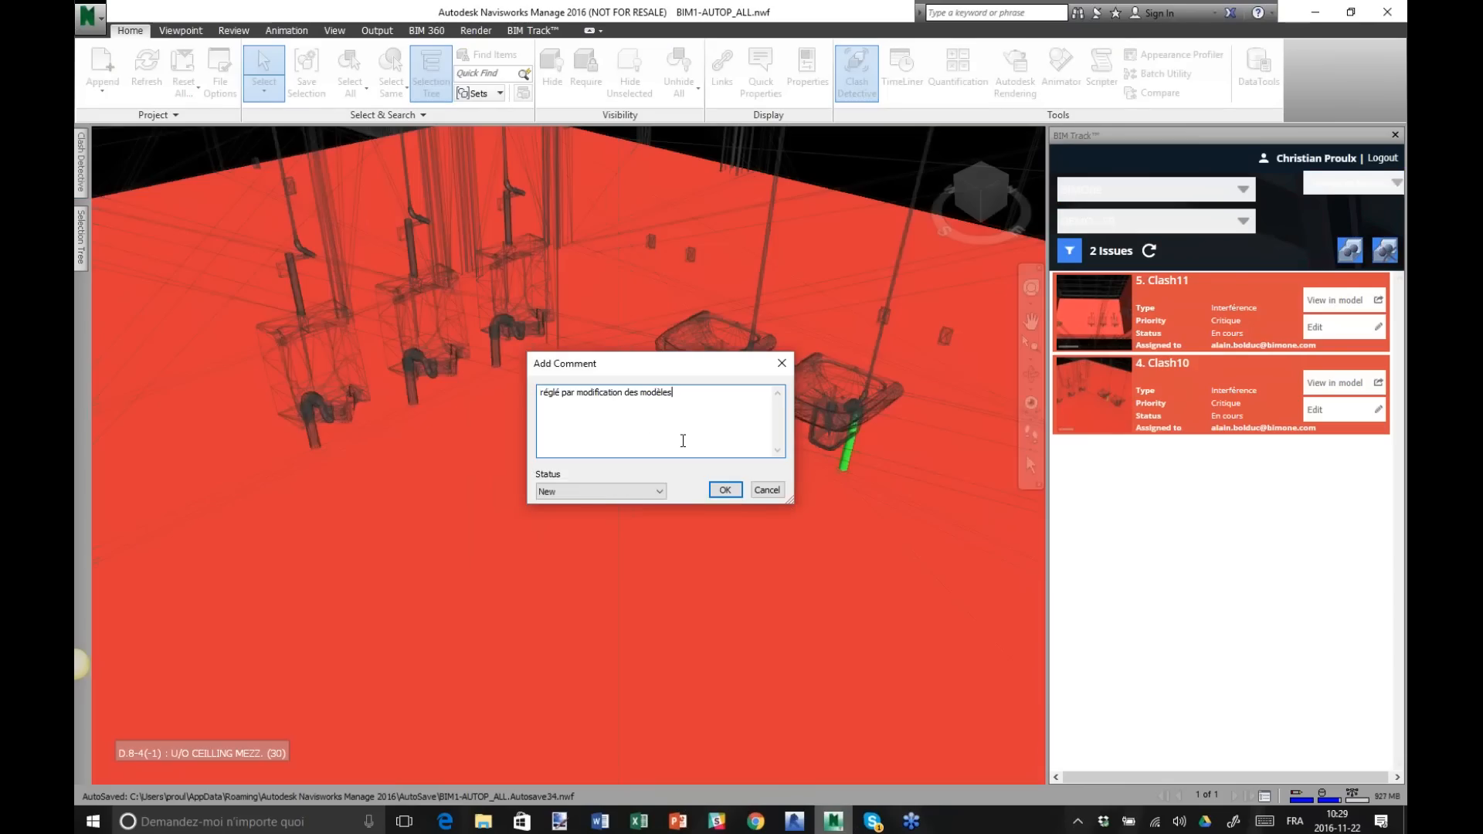
click(730, 491)
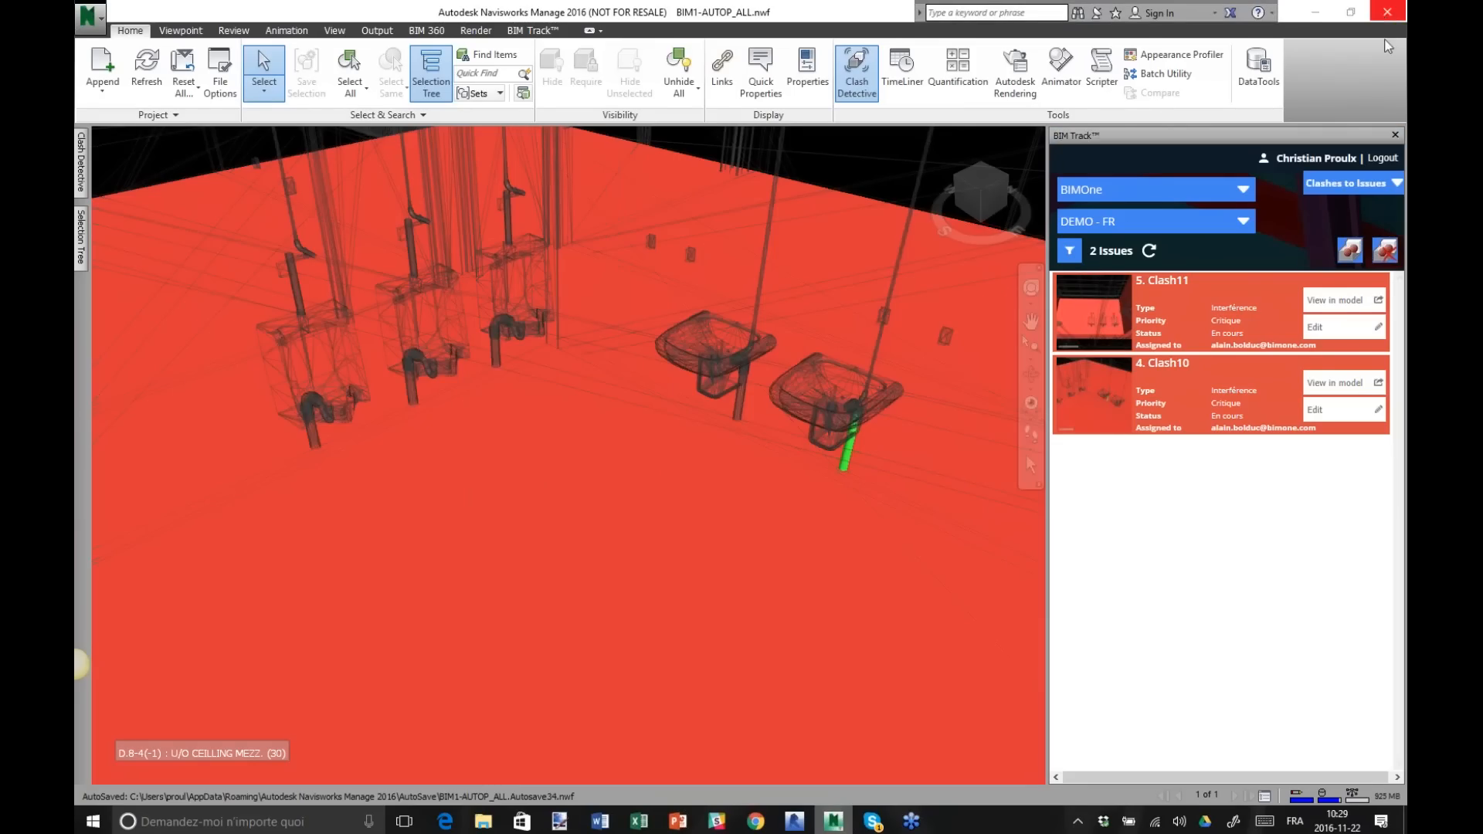
Publish the clashes of Test 1 to BIM Track, exporting only those with the Resolved status.
click(1357, 190)
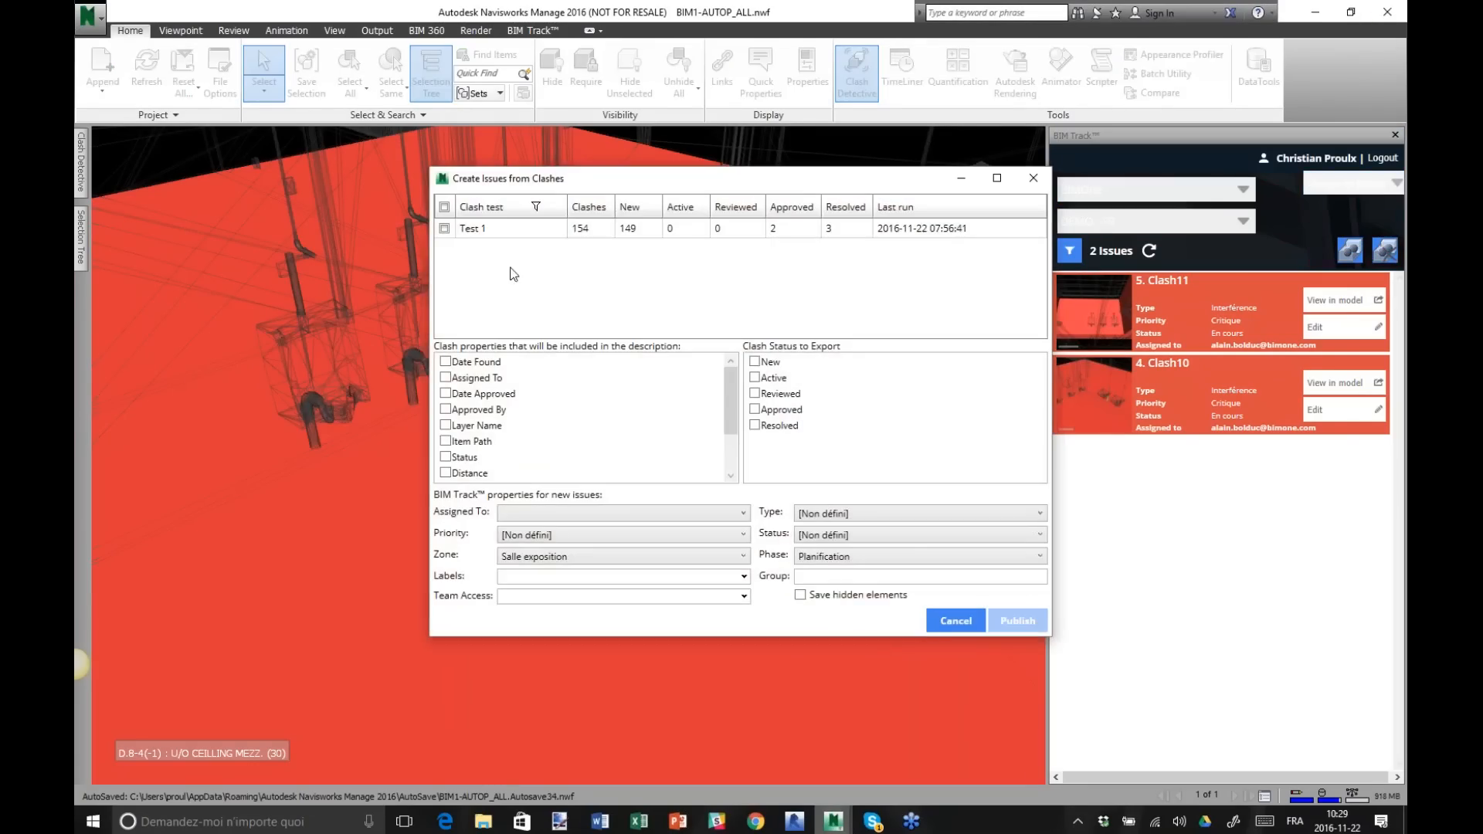
click(444, 229)
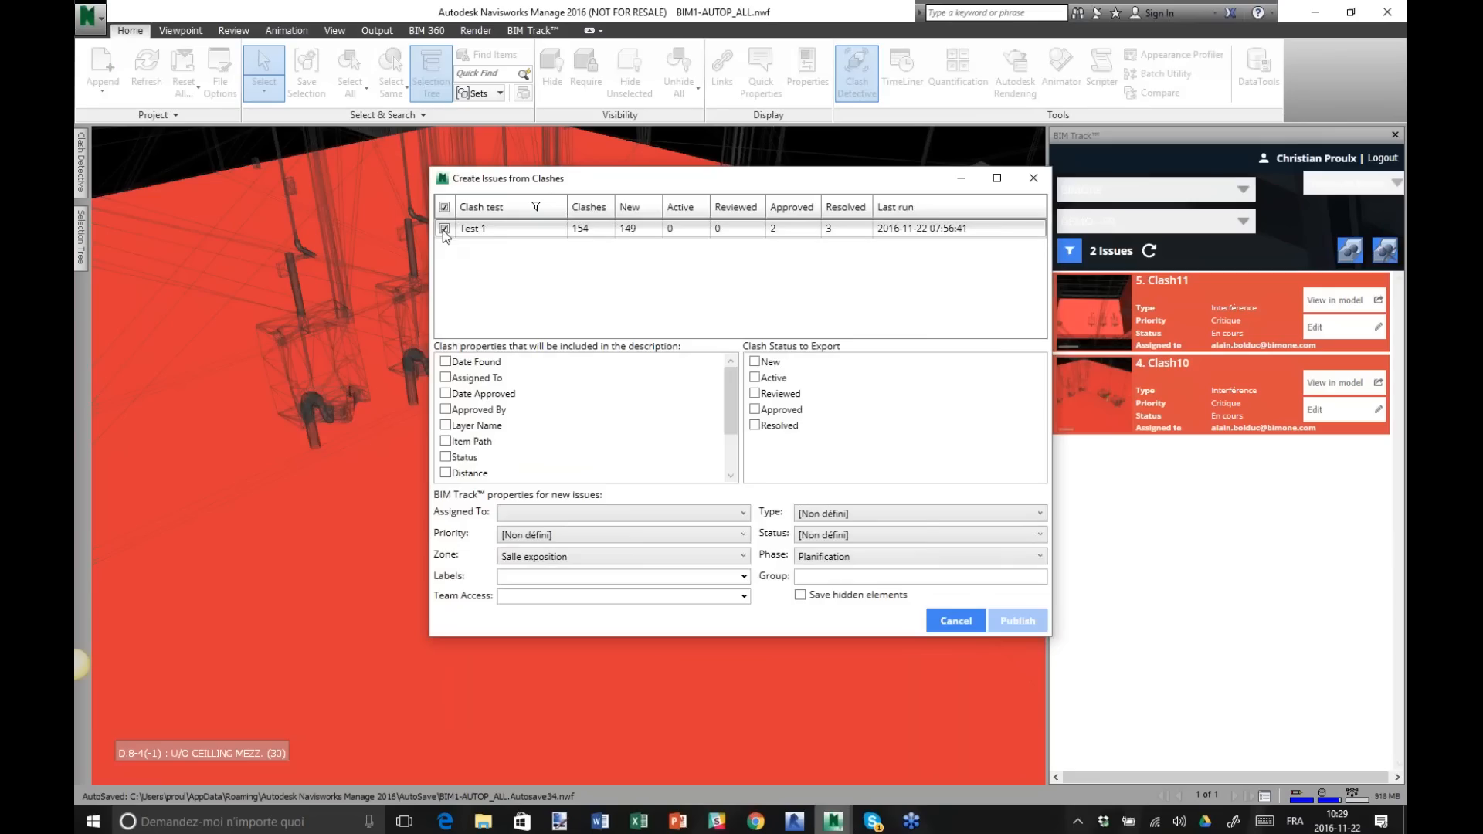
click(756, 426)
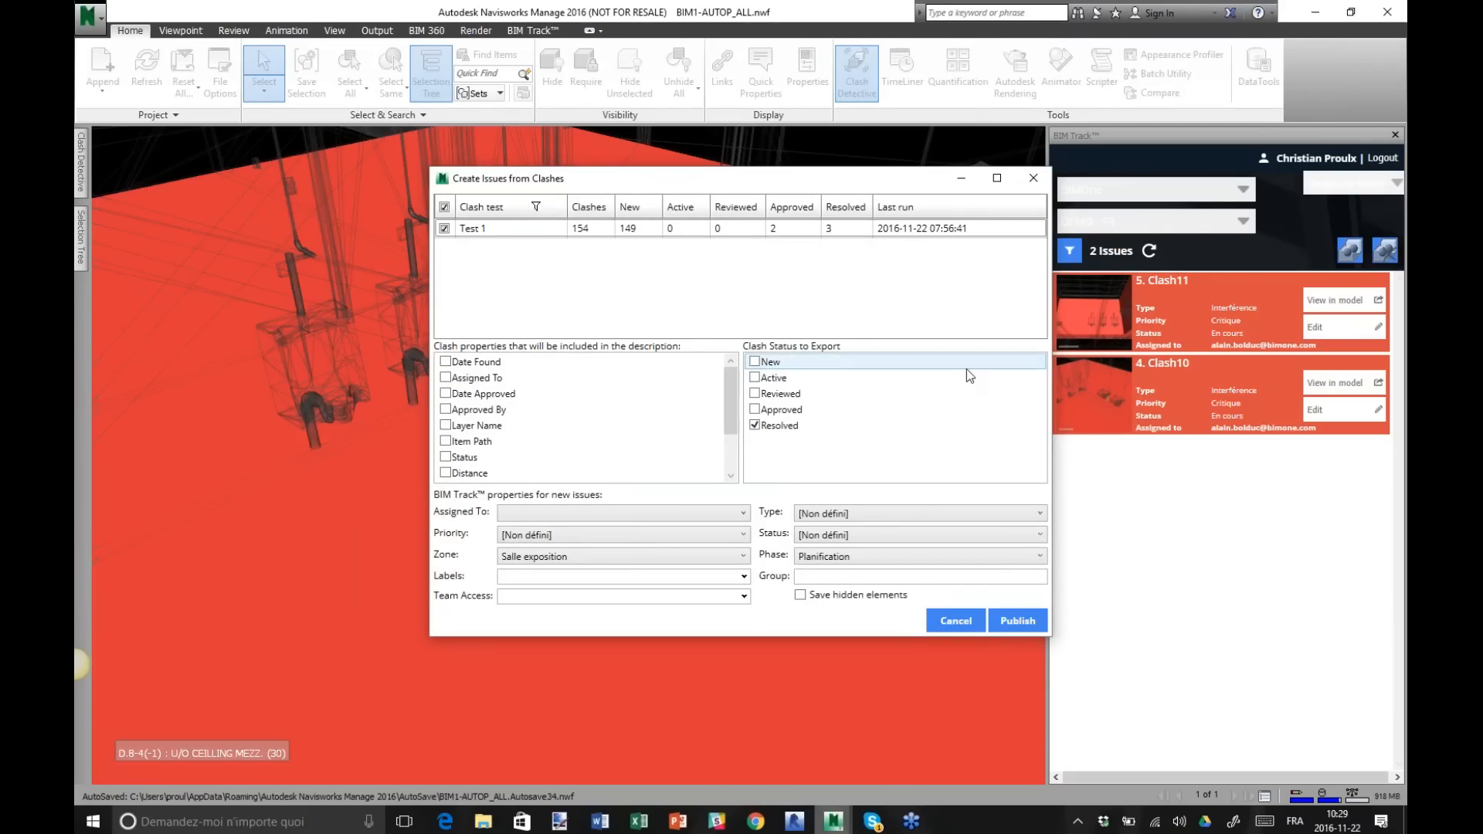
click(1031, 623)
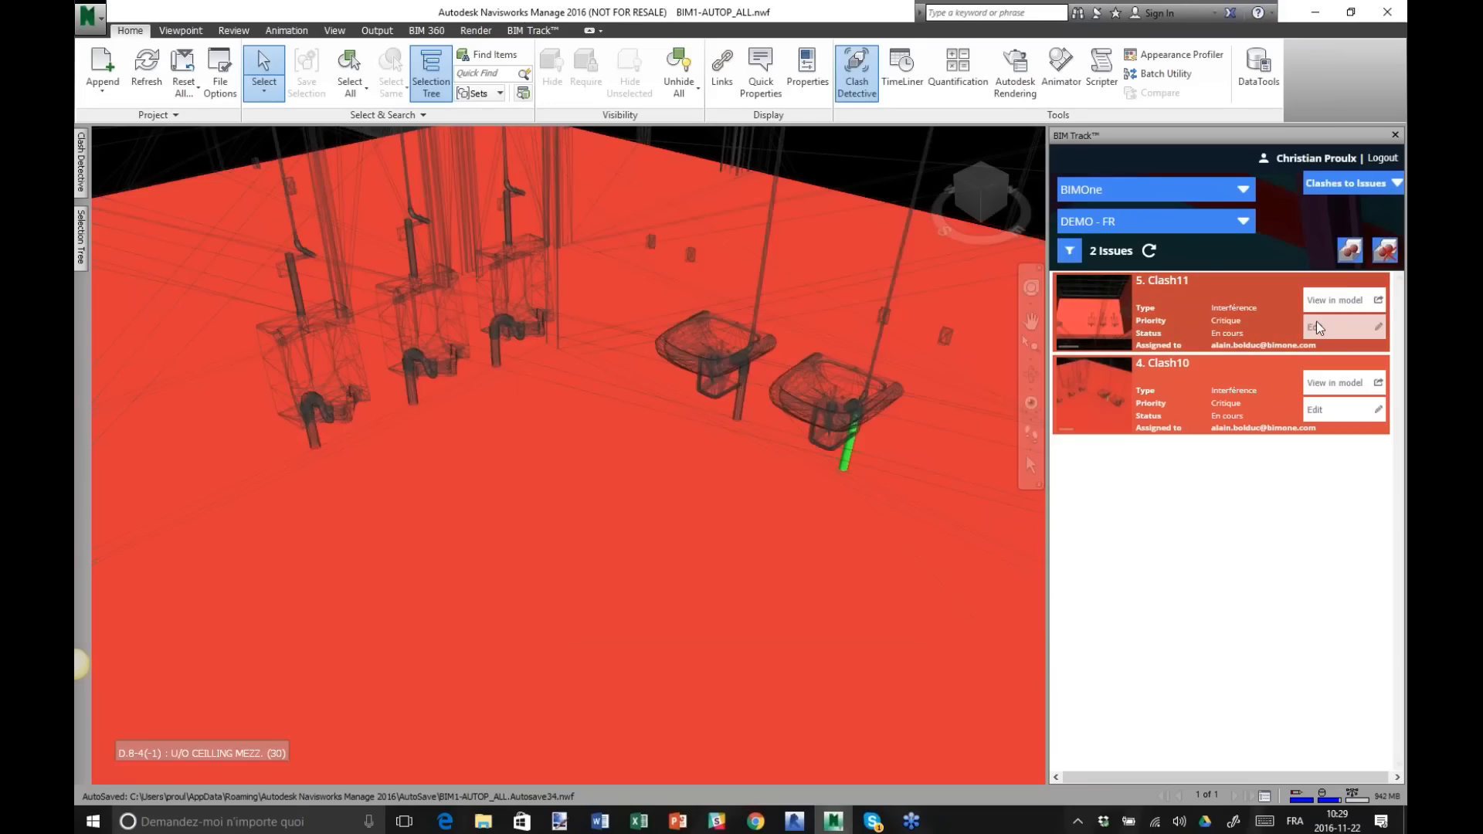
Refresh the issue list, set the status of Clash11 to Fermé and save the issue.
click(1148, 251)
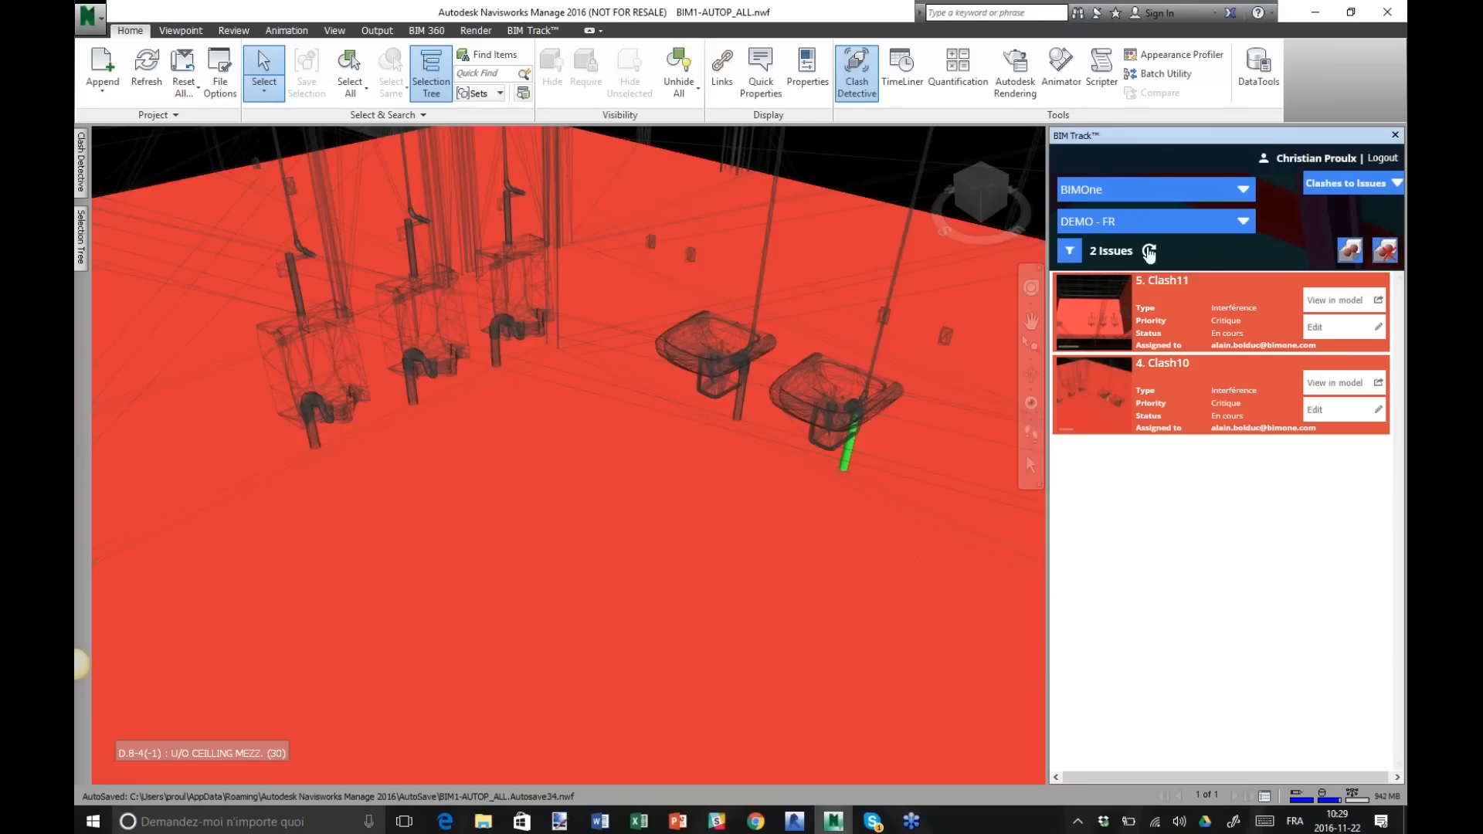
click(1351, 332)
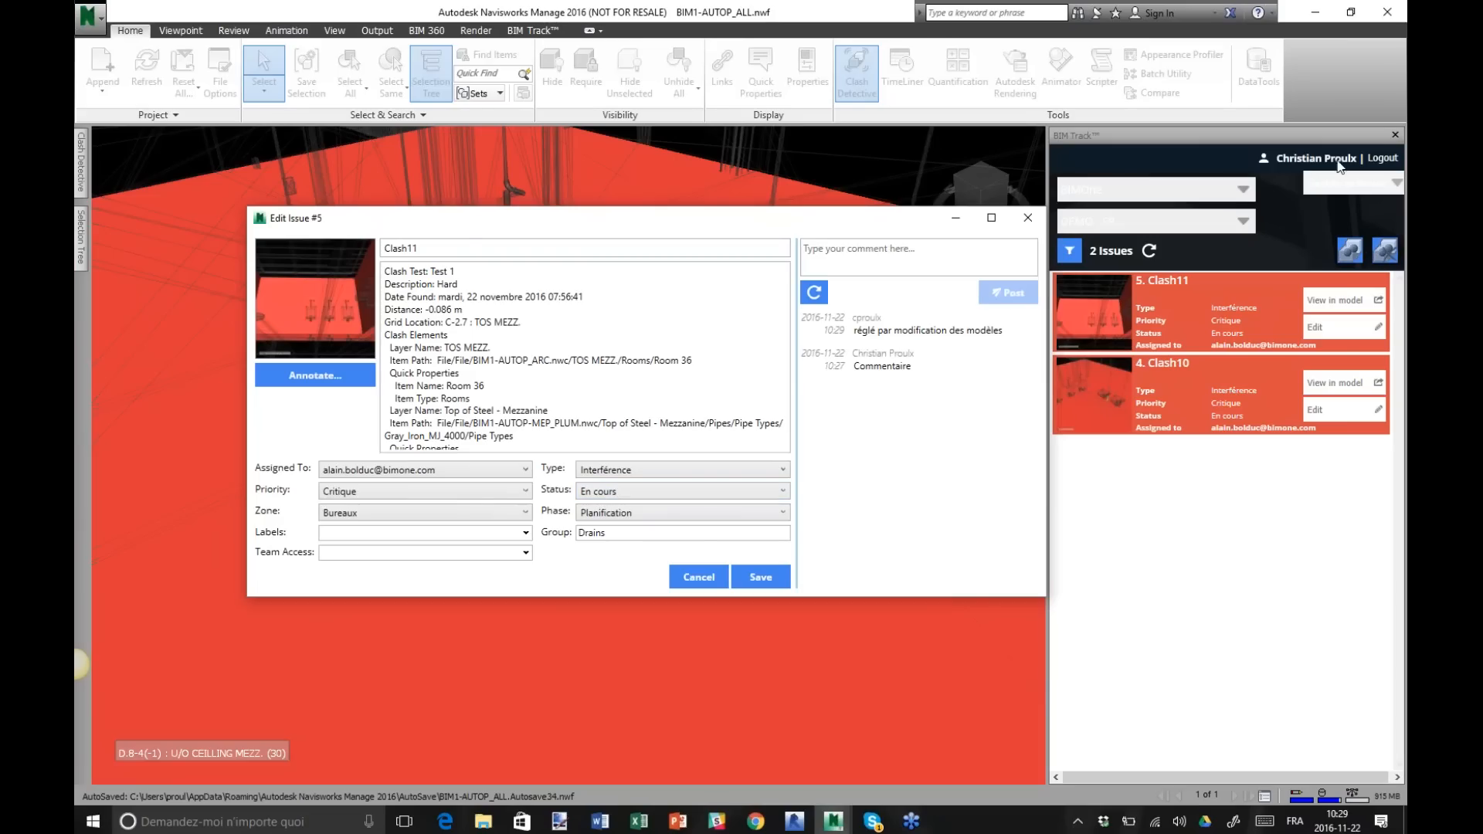
click(726, 498)
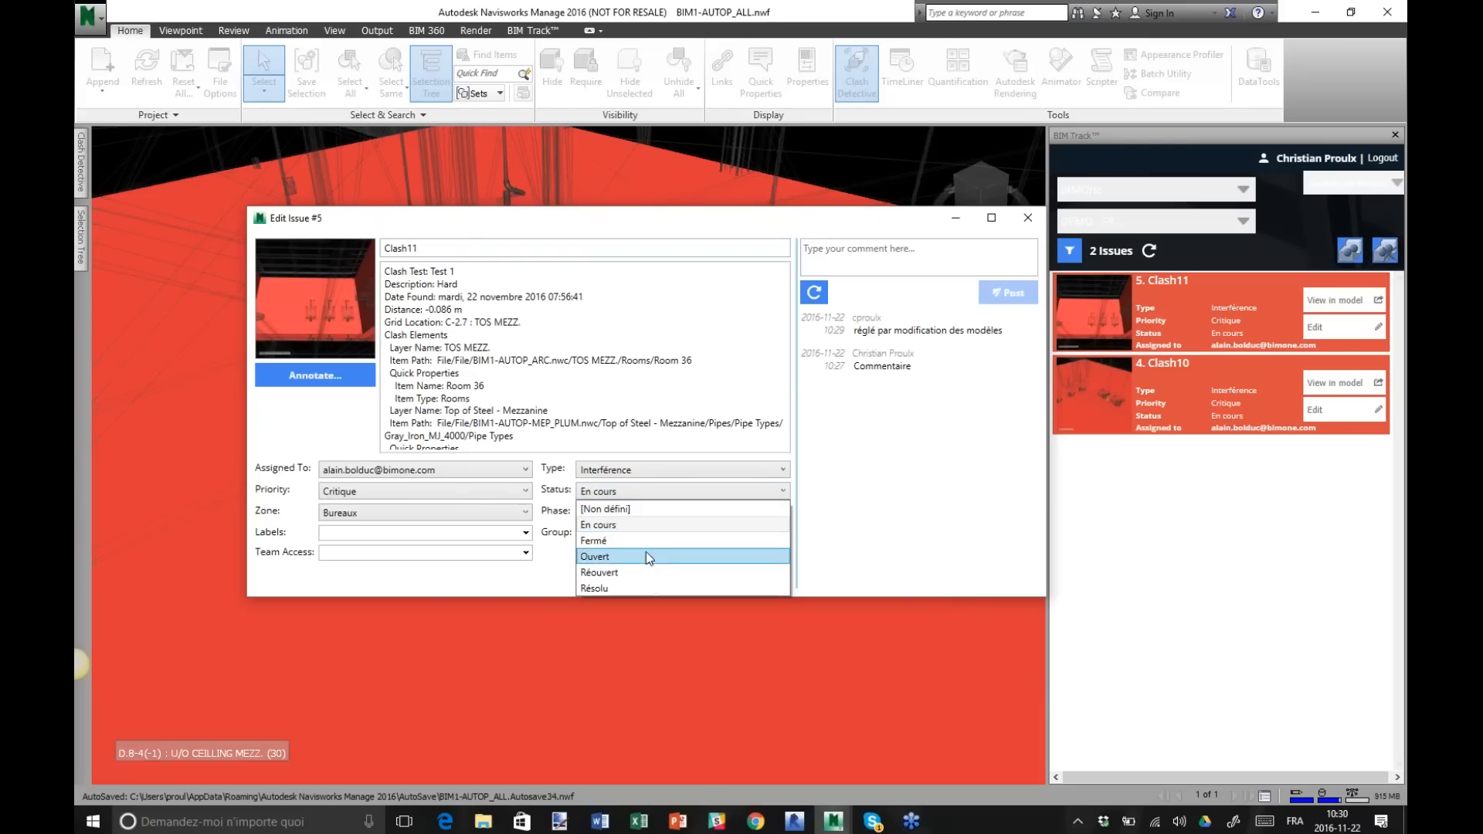
click(646, 553)
click(759, 582)
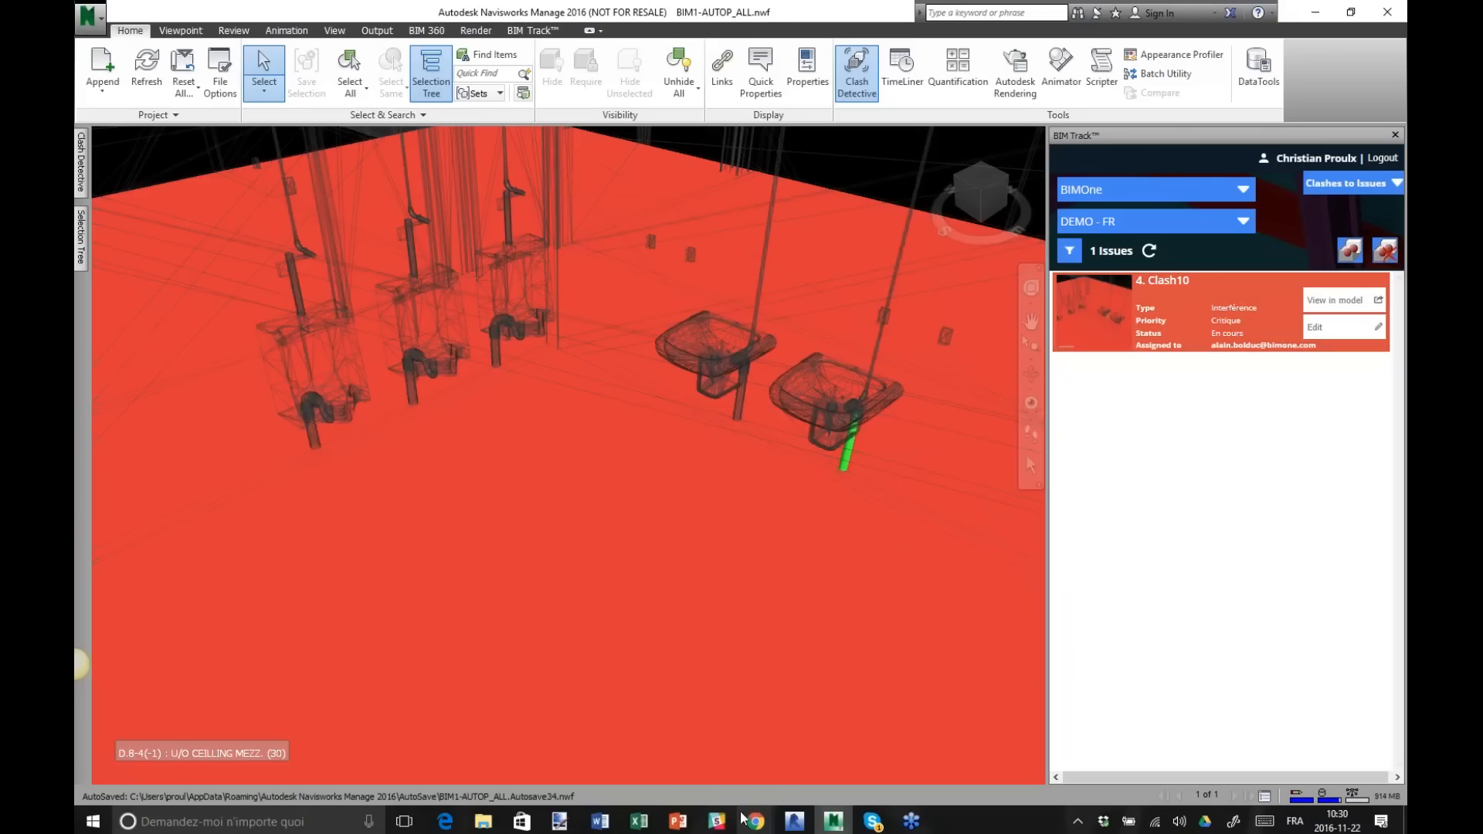
Check the project's issues on the BIM Track website in Chrome, and return to Navisworks.
mouse_move(757, 823)
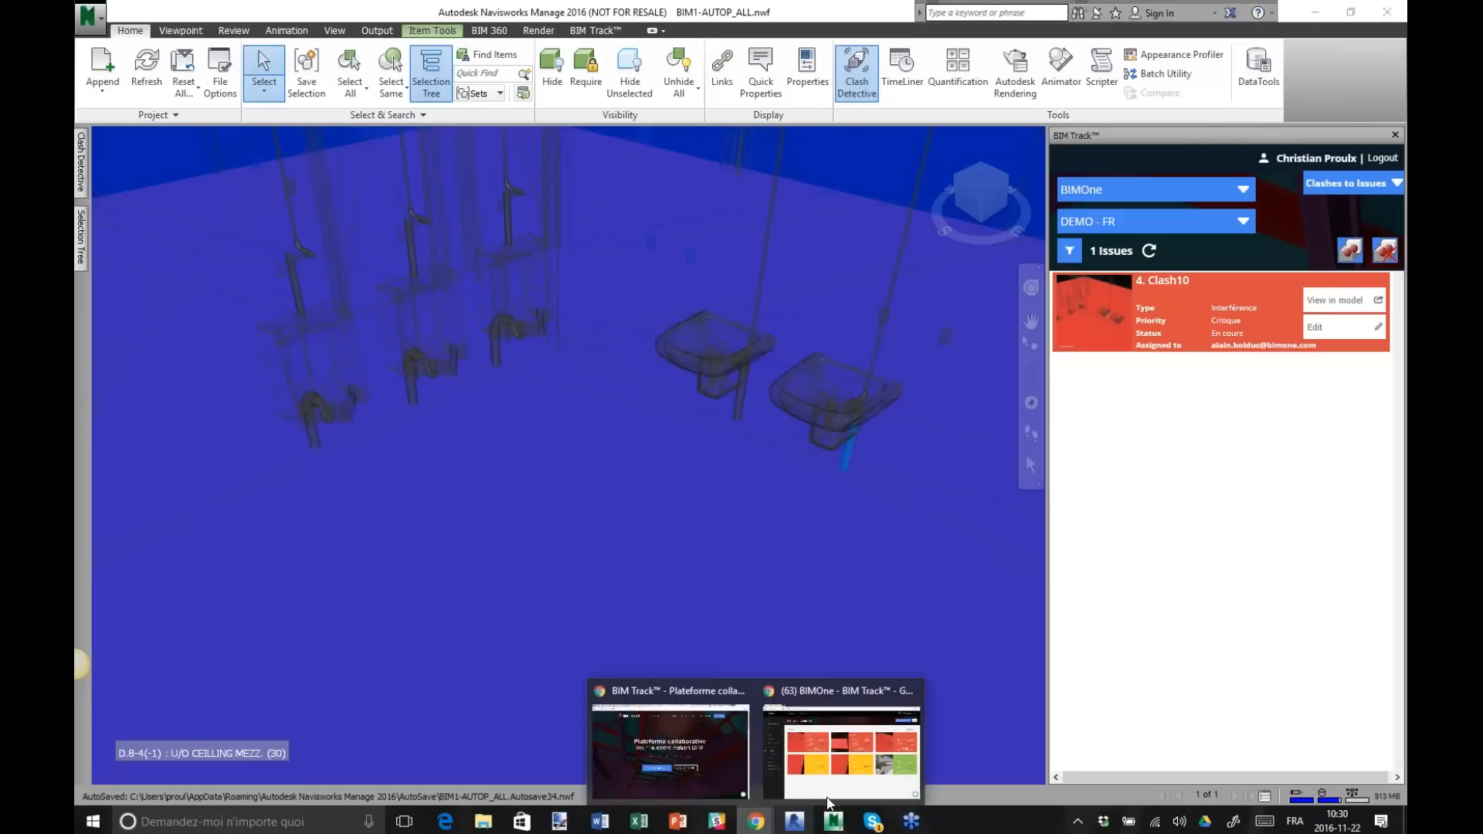
click(846, 776)
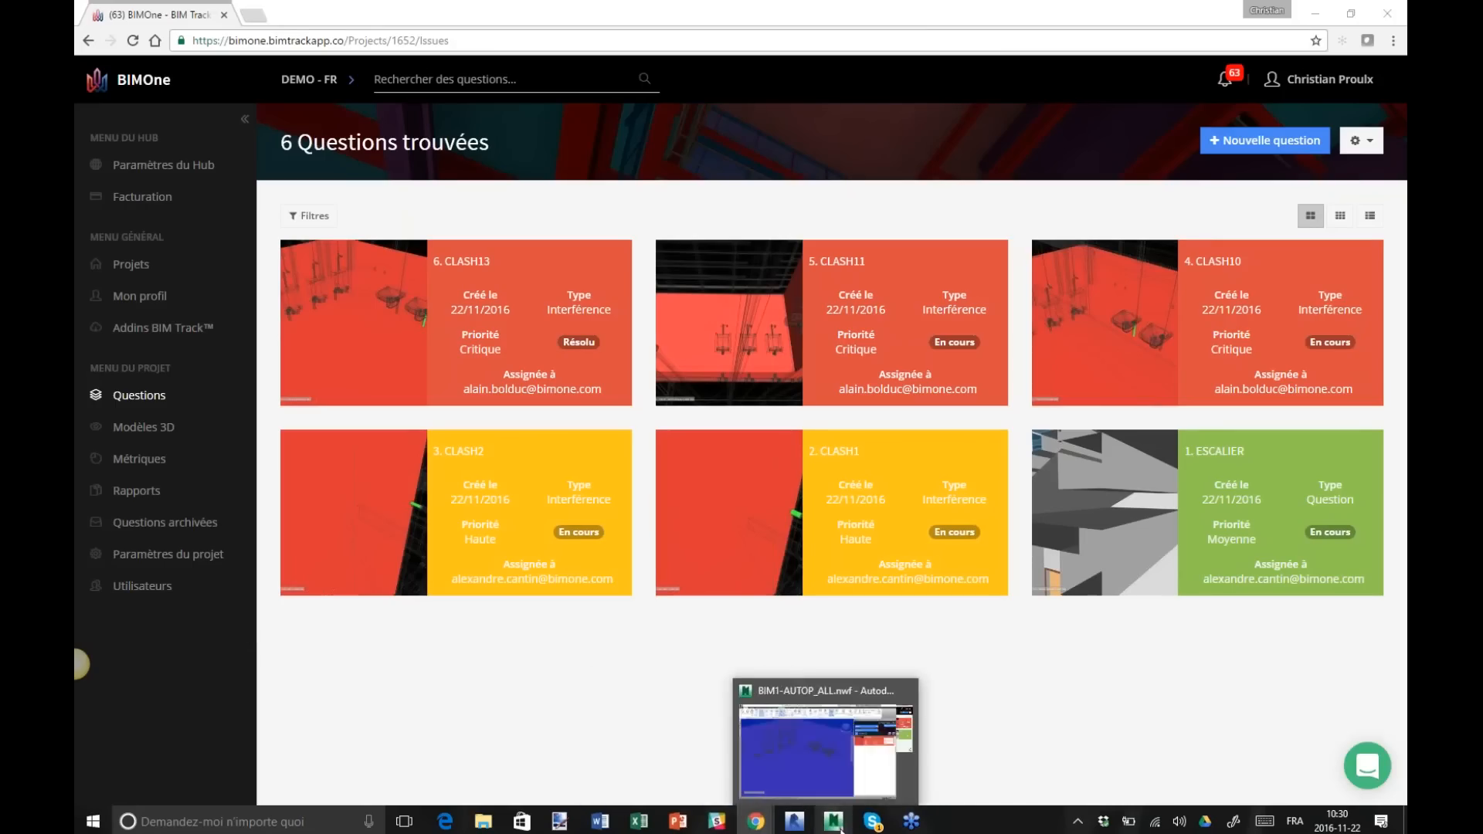
click(837, 824)
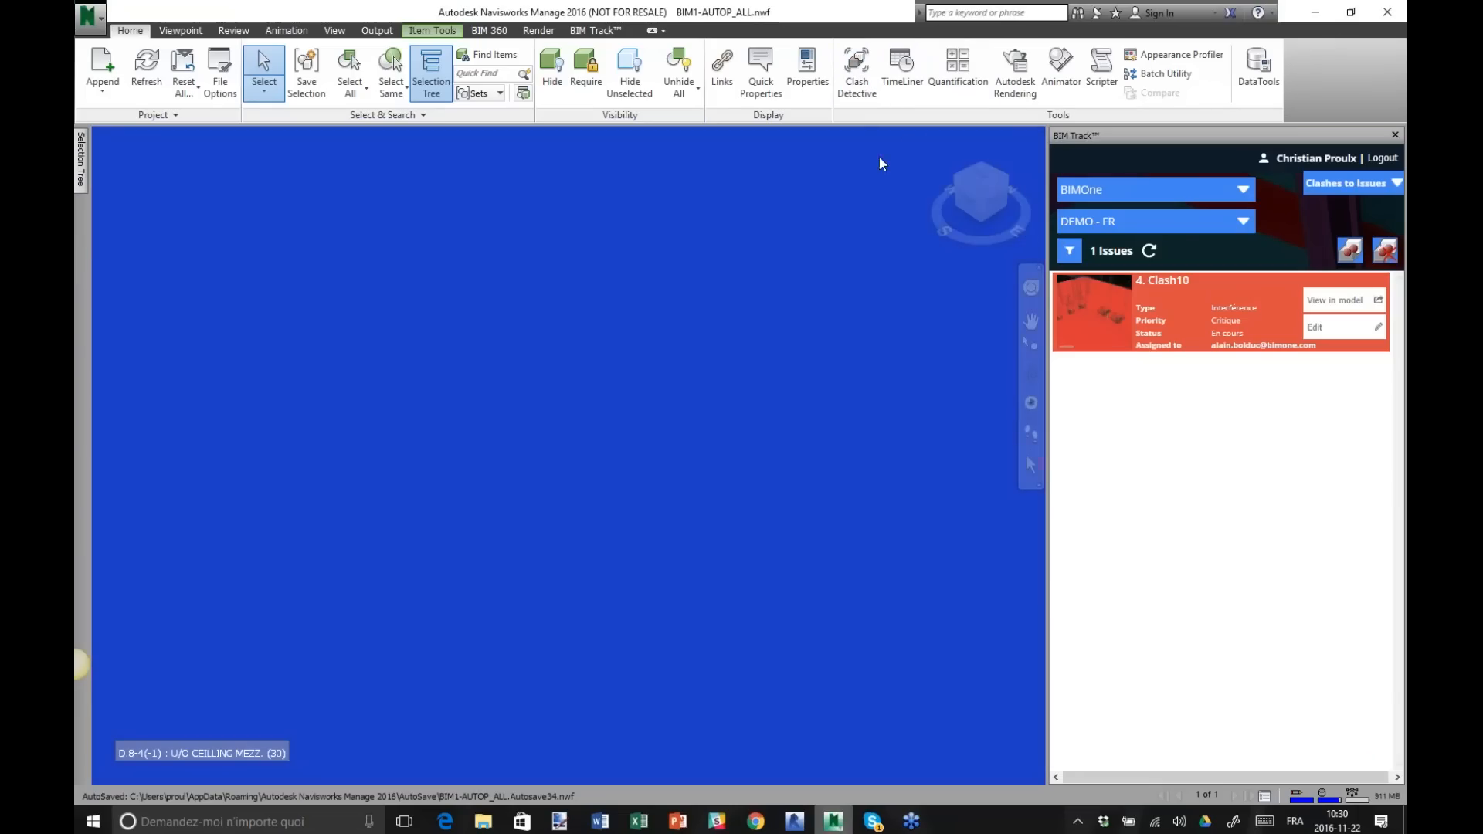
Hide both overlapping wall layers of the dark upper façade to expose the building's interior floors.
click(687, 355)
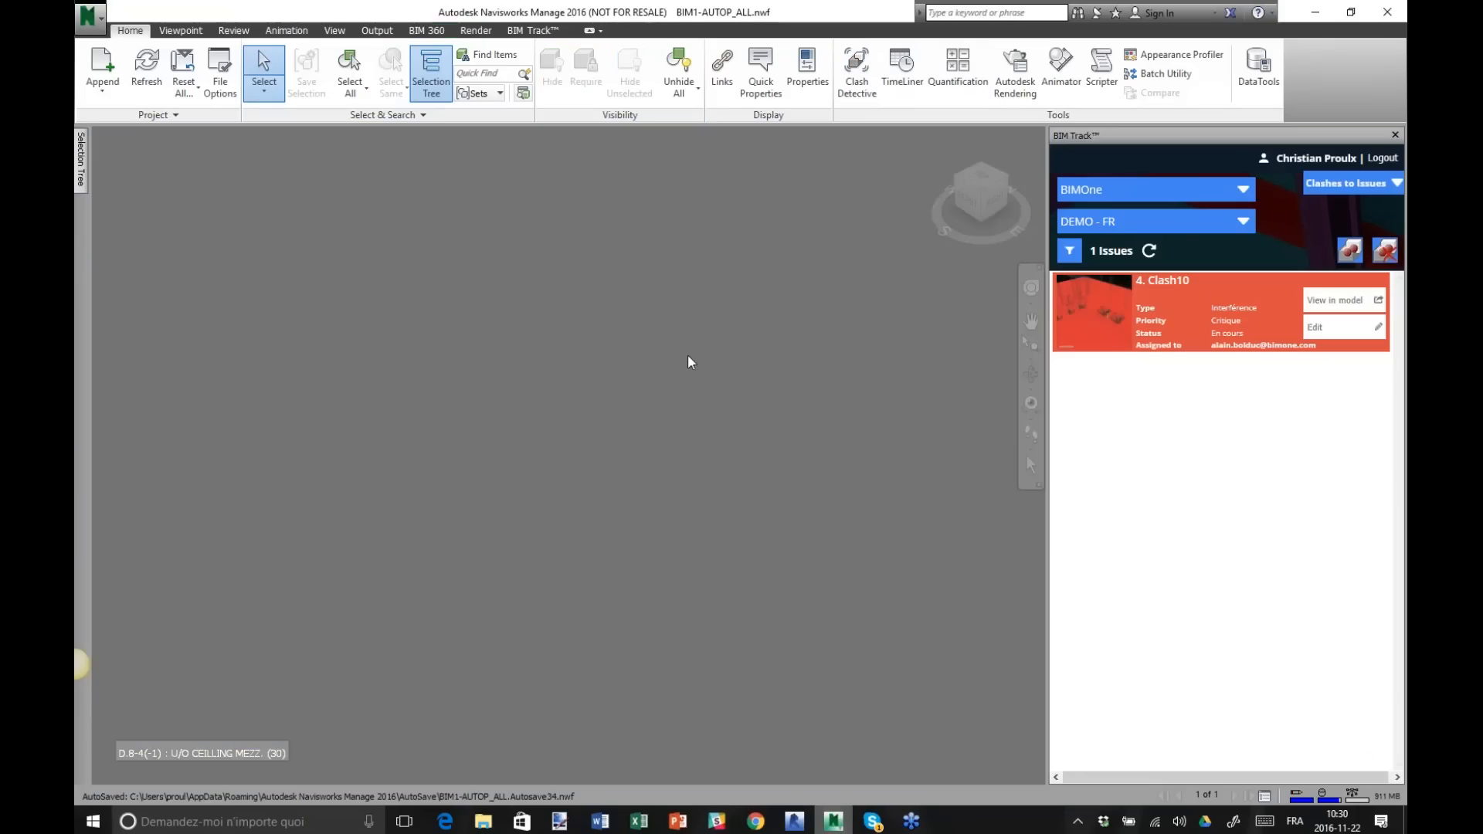
scroll(763, 434, up, 5)
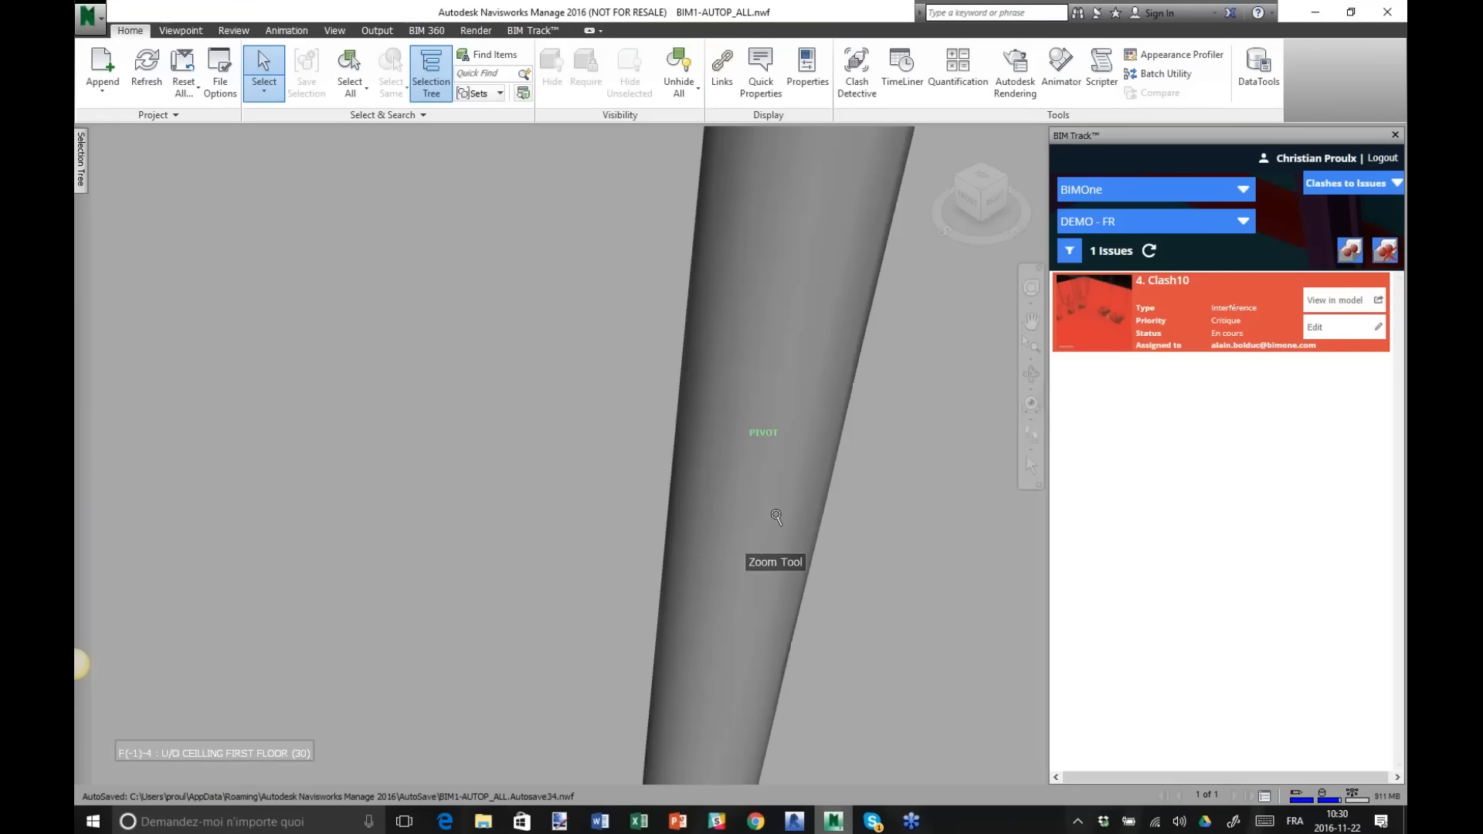
scroll(776, 518, down, 10)
mouse_move(776, 522)
middle_down()
mouse_move(613, 575)
mouse_move(698, 515)
mouse_move(845, 500)
mouse_move(689, 491)
mouse_move(712, 493)
middle_up()
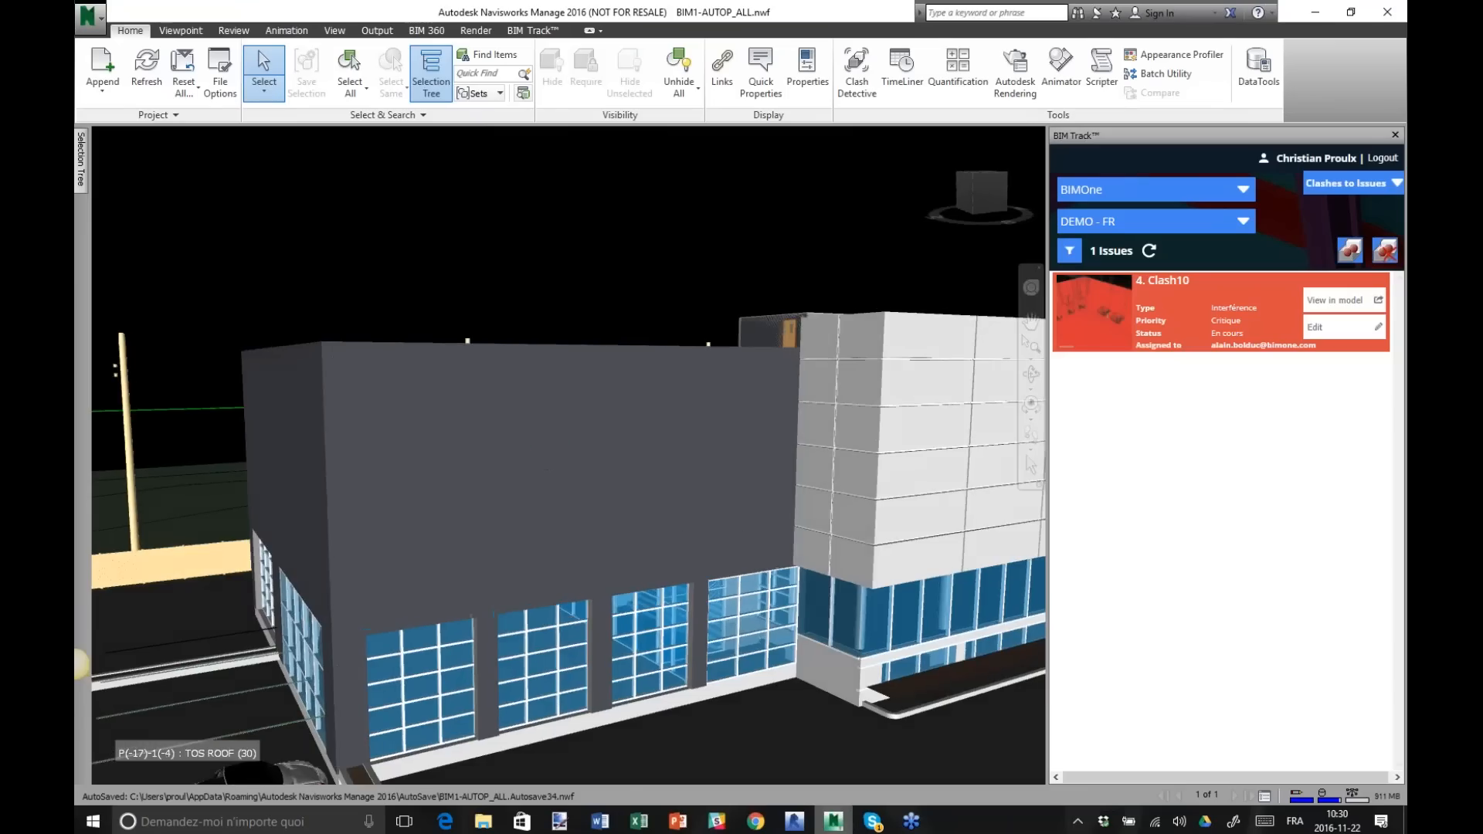
scroll(690, 520, up, 5)
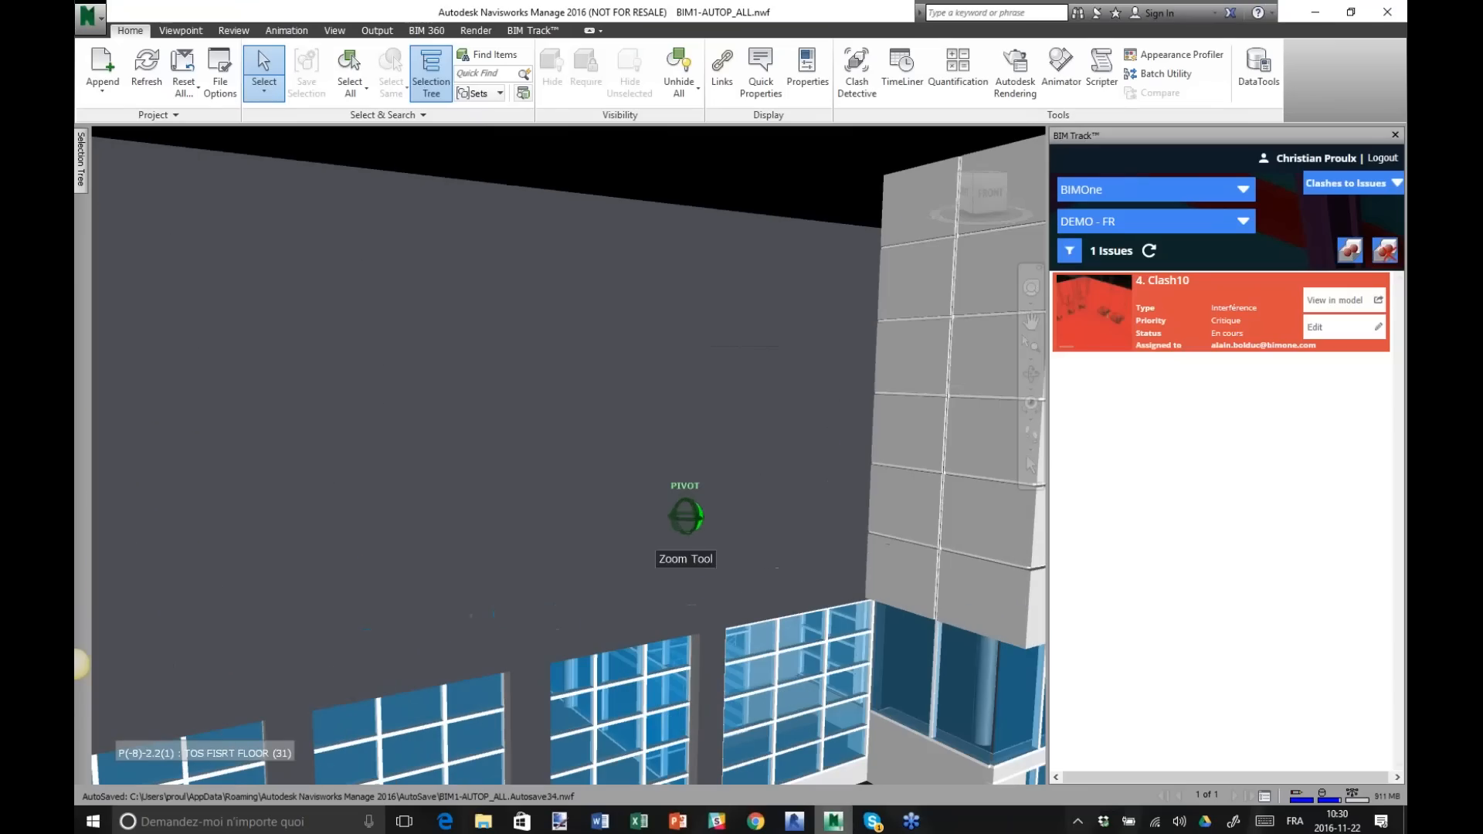
click(480, 434)
right_click(480, 434)
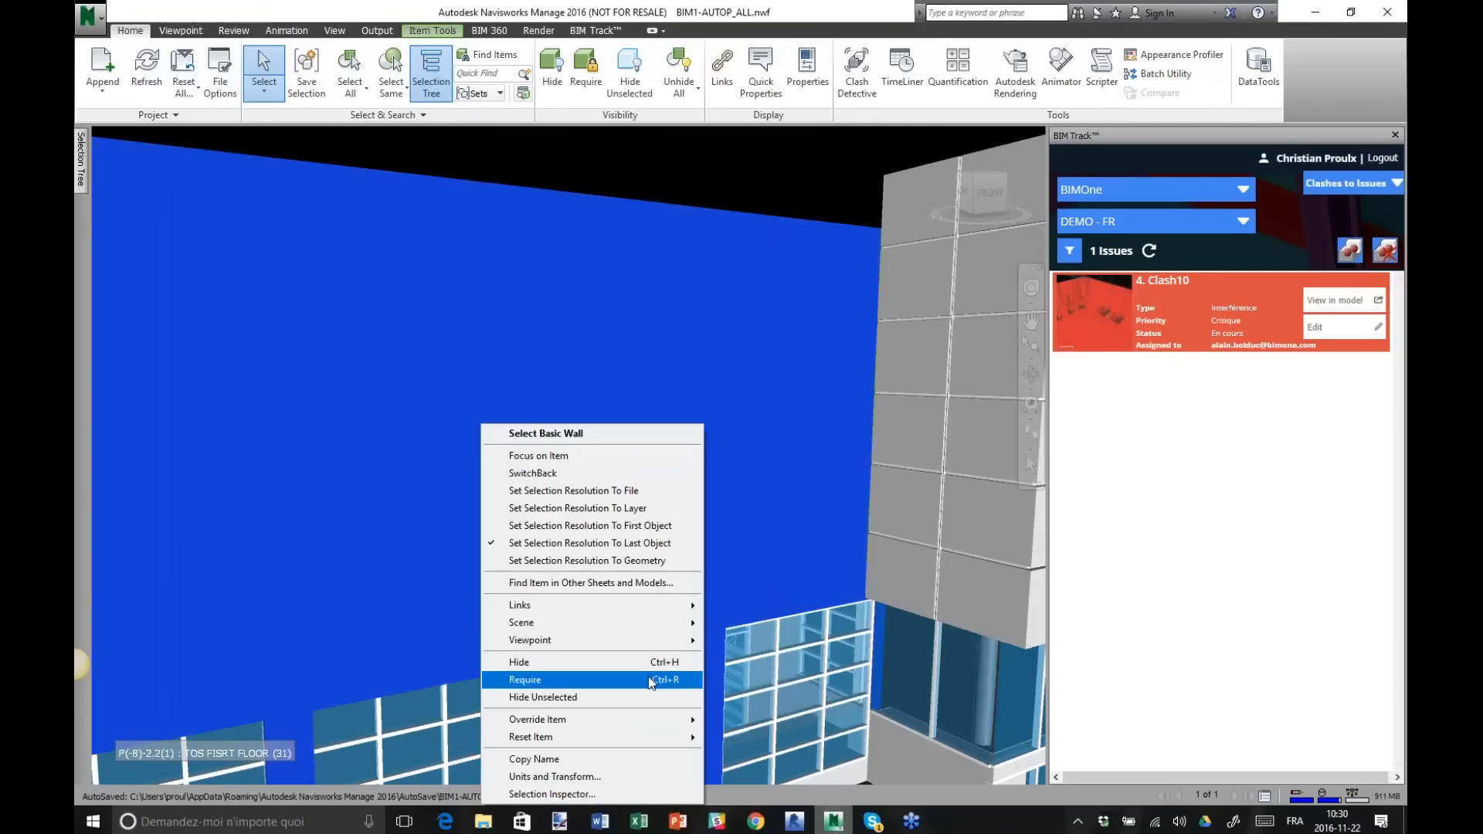
click(517, 421)
right_click(518, 422)
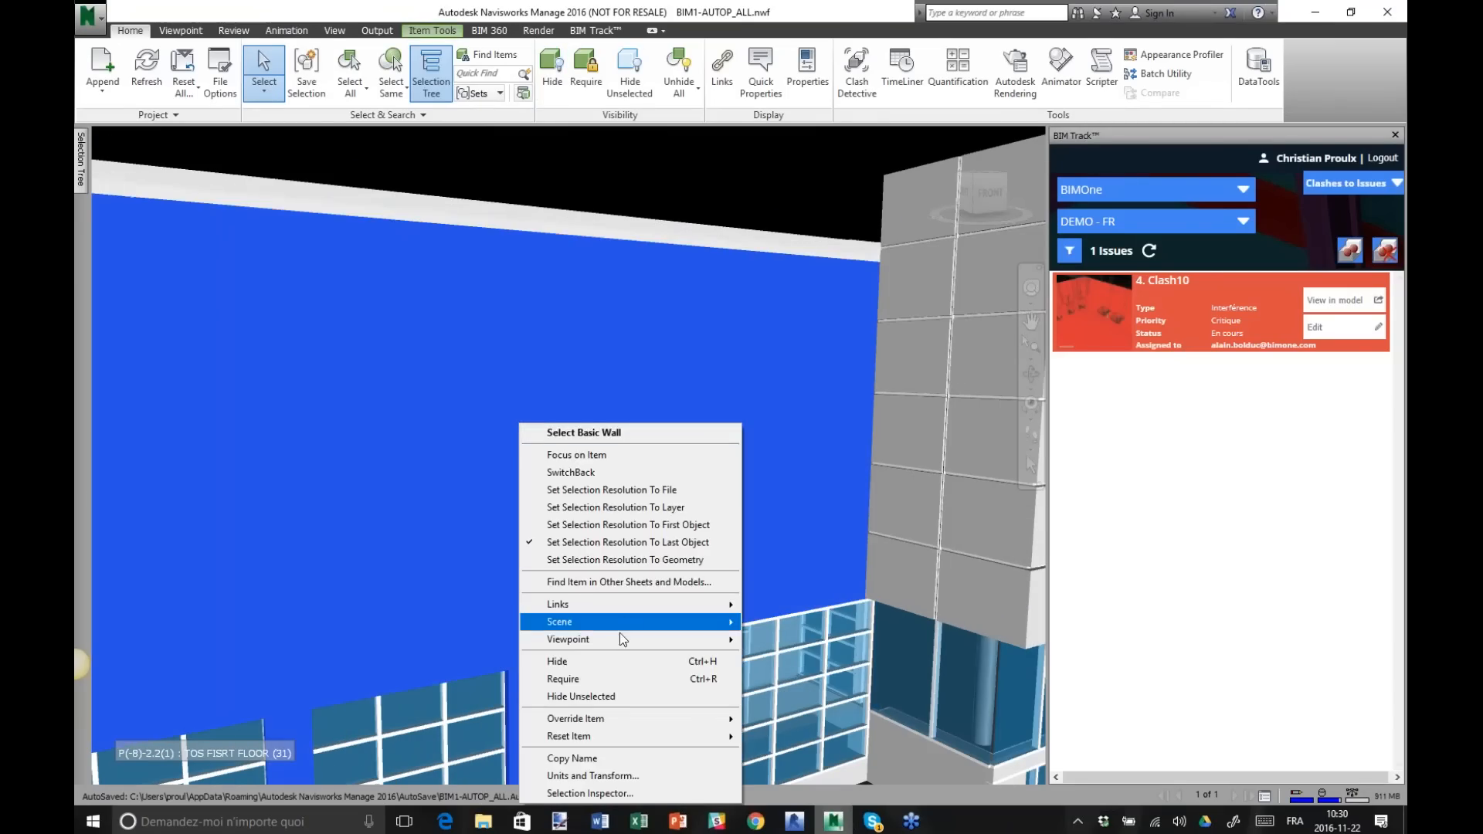
click(614, 661)
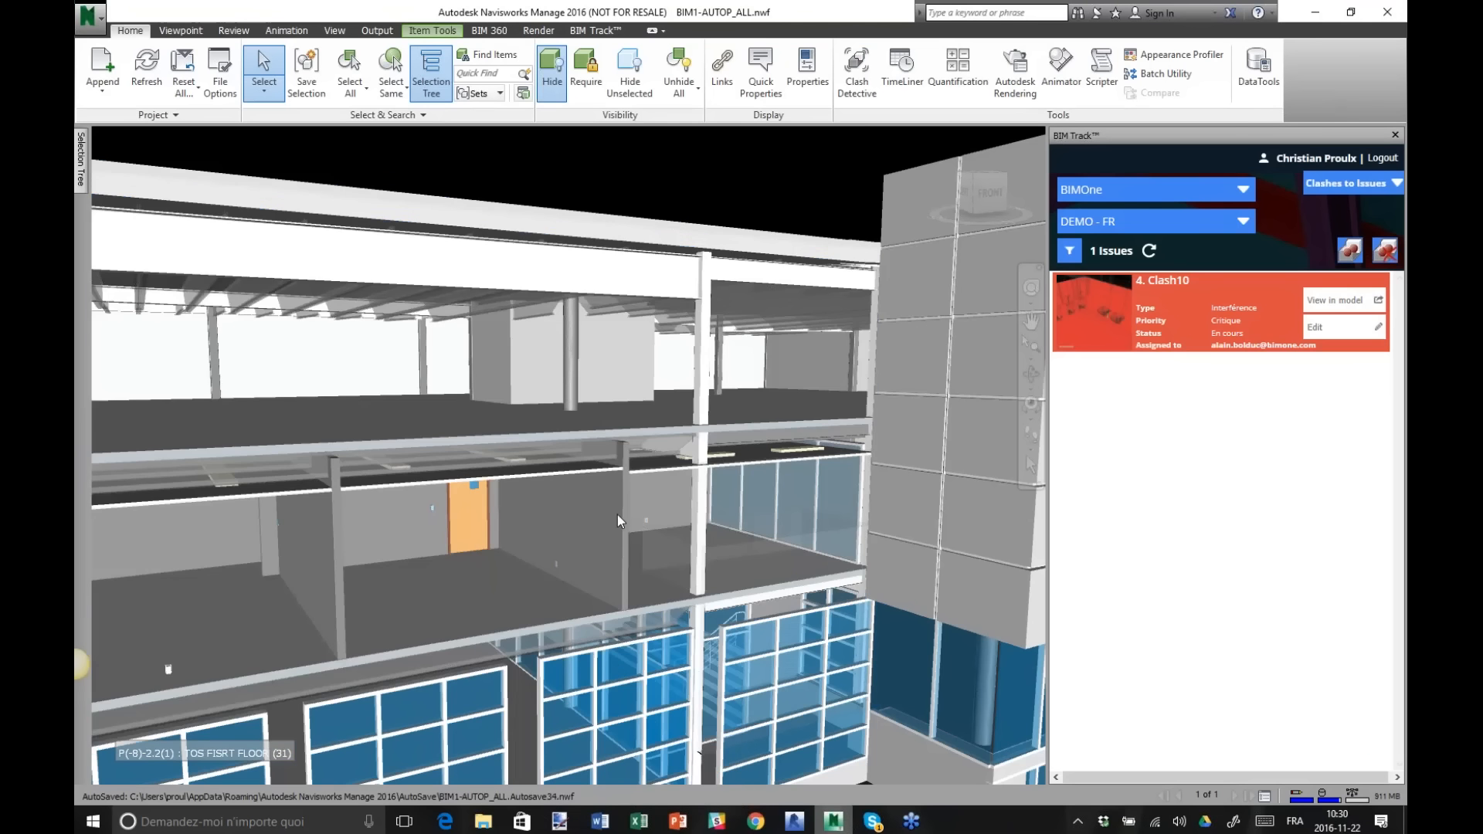
Create an issue titled "Colonne" from a close view of the exposed columns, saving hidden elements, and clear the issue filter.
scroll(683, 506, up, 5)
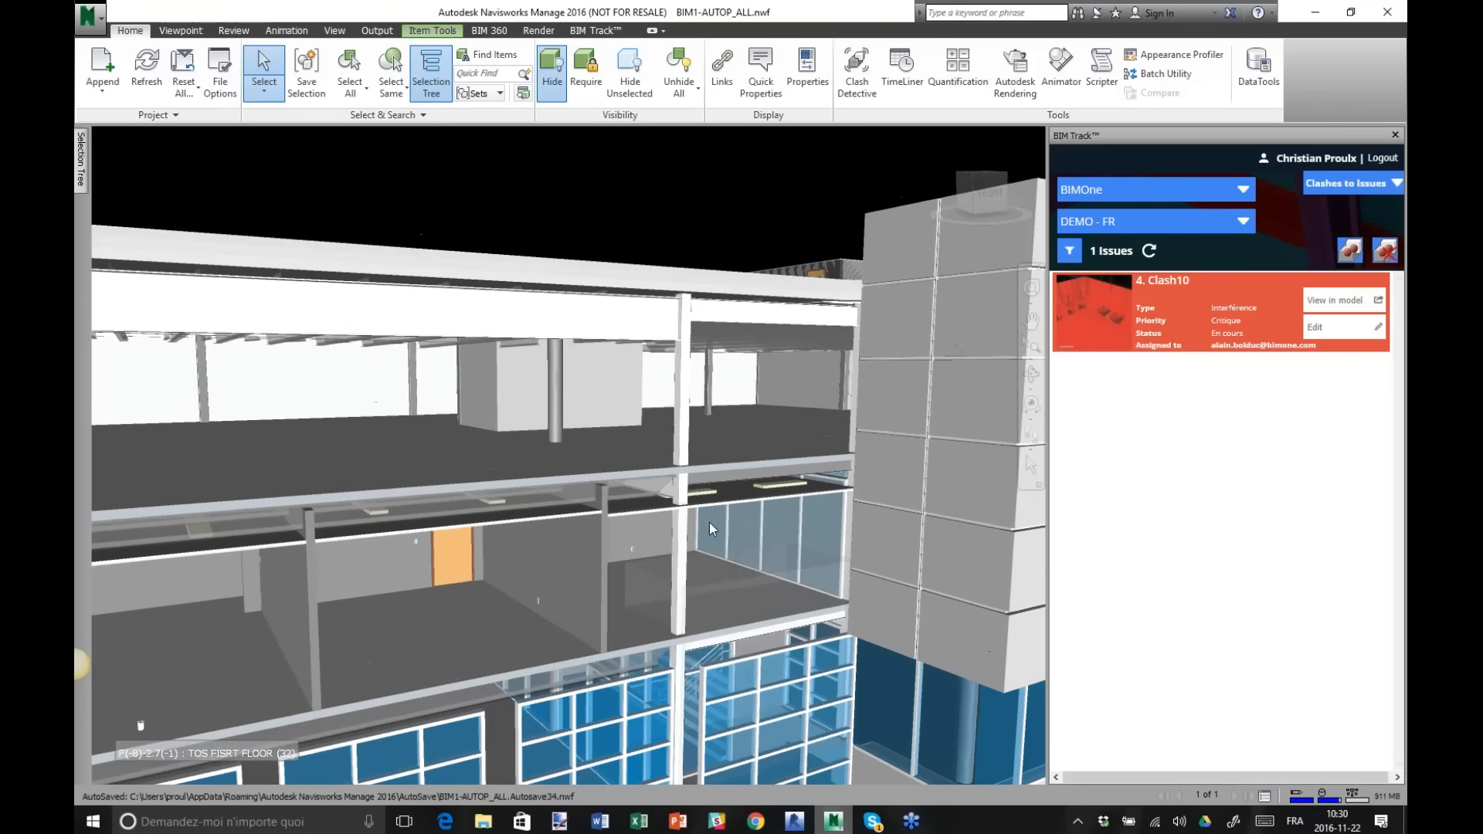
scroll(683, 507, up, 1)
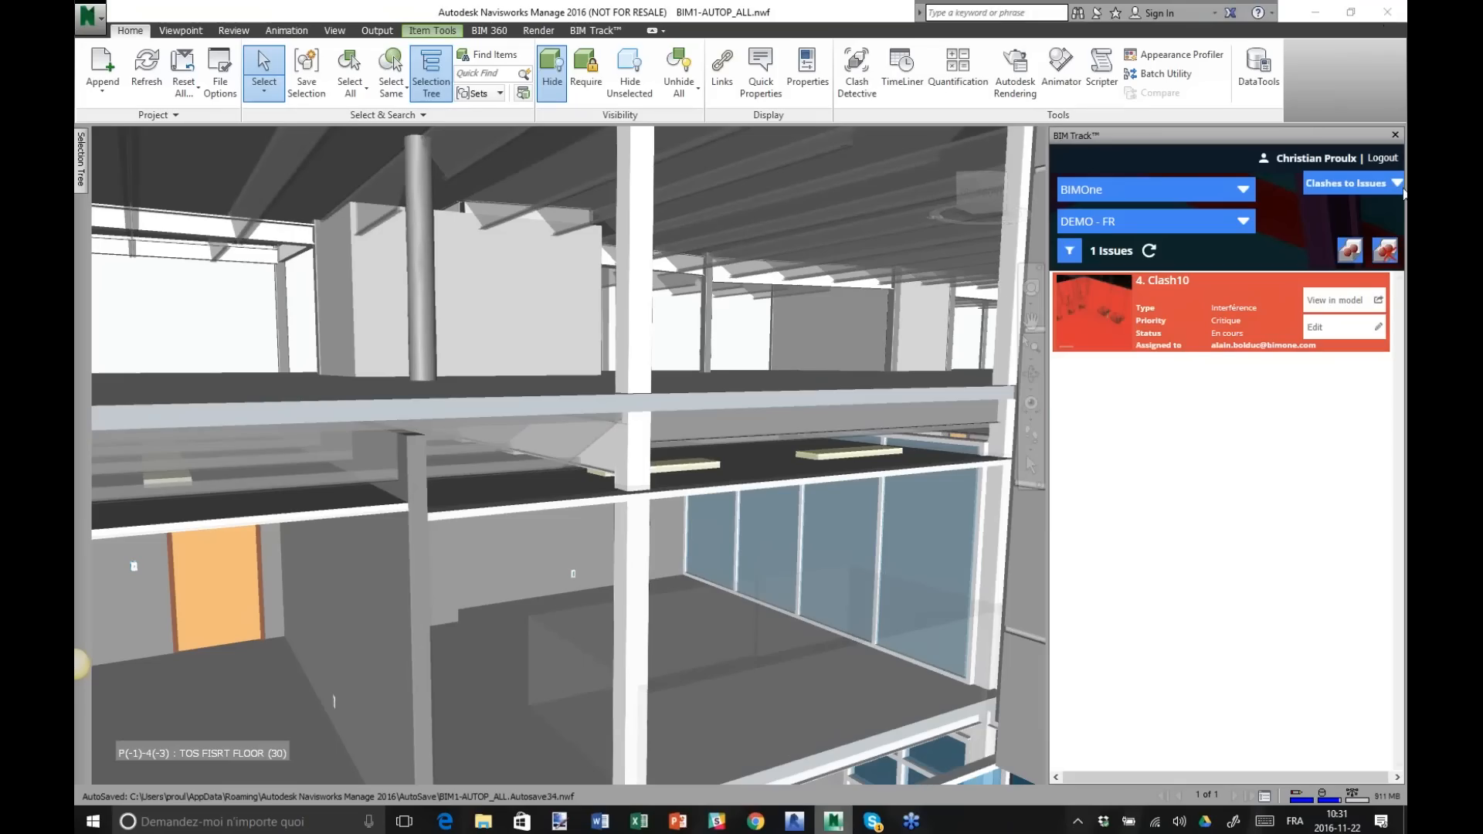
click(1399, 185)
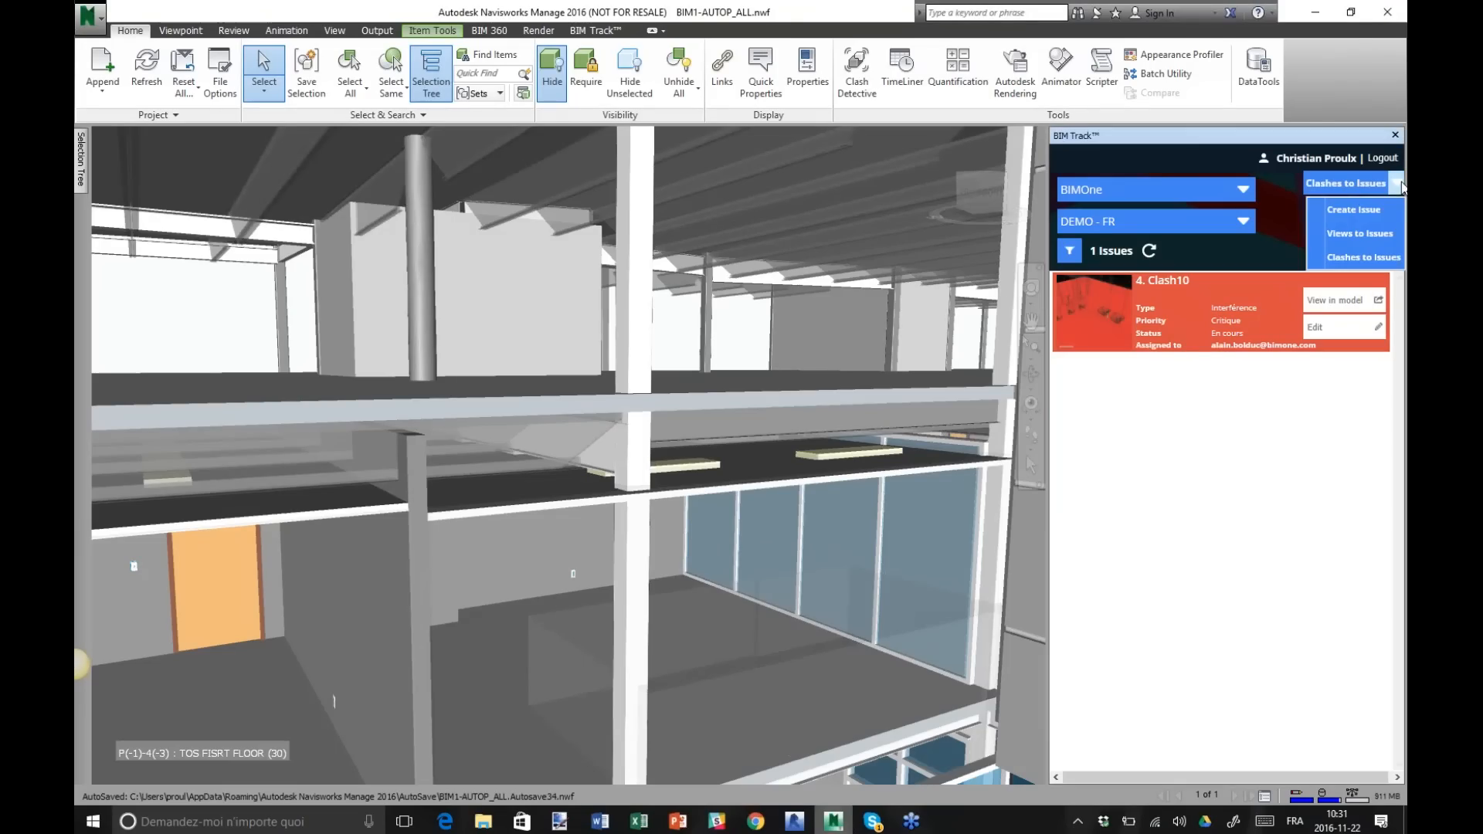
click(1362, 211)
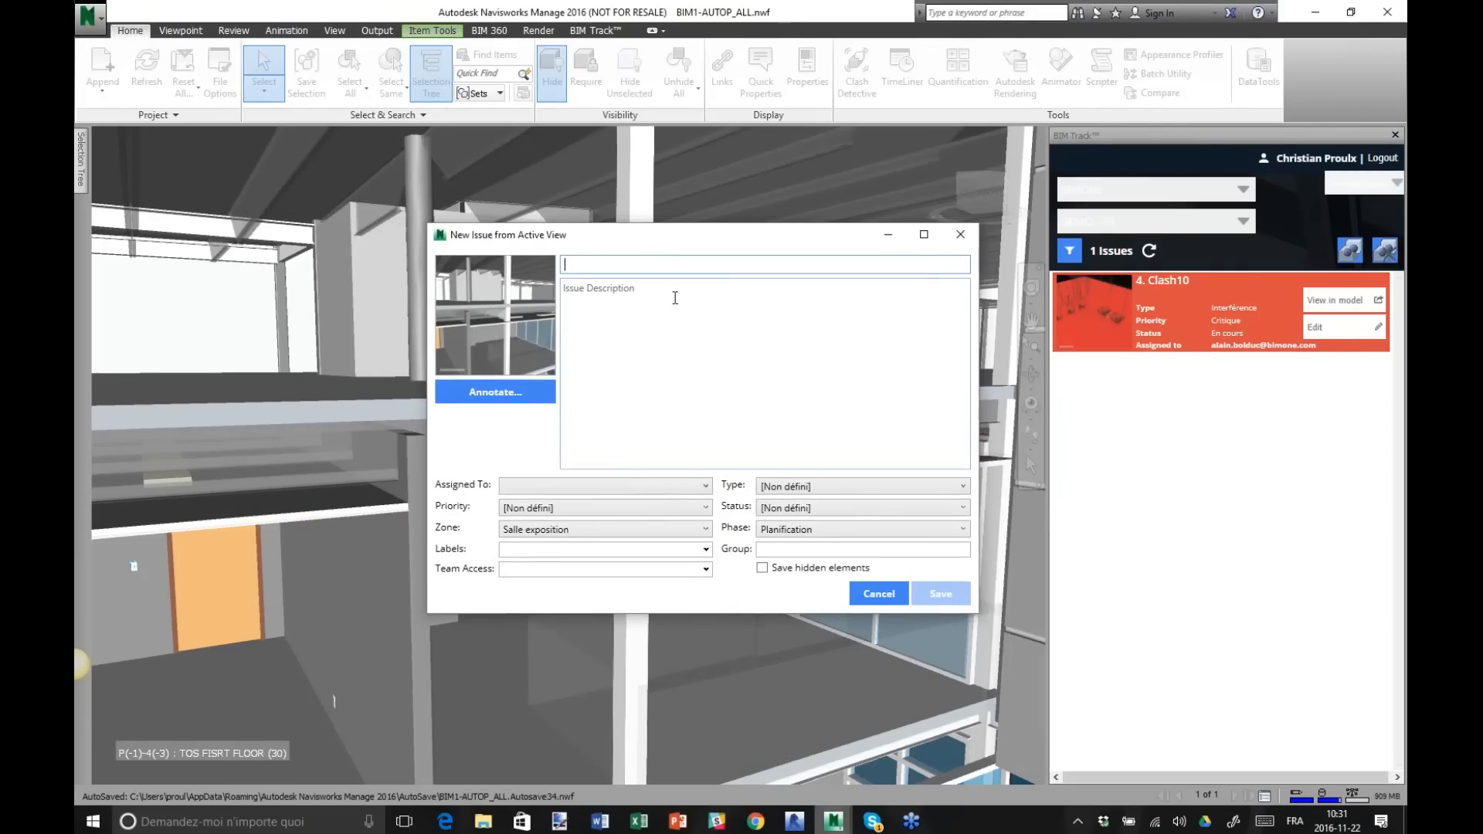
text(Colonne)
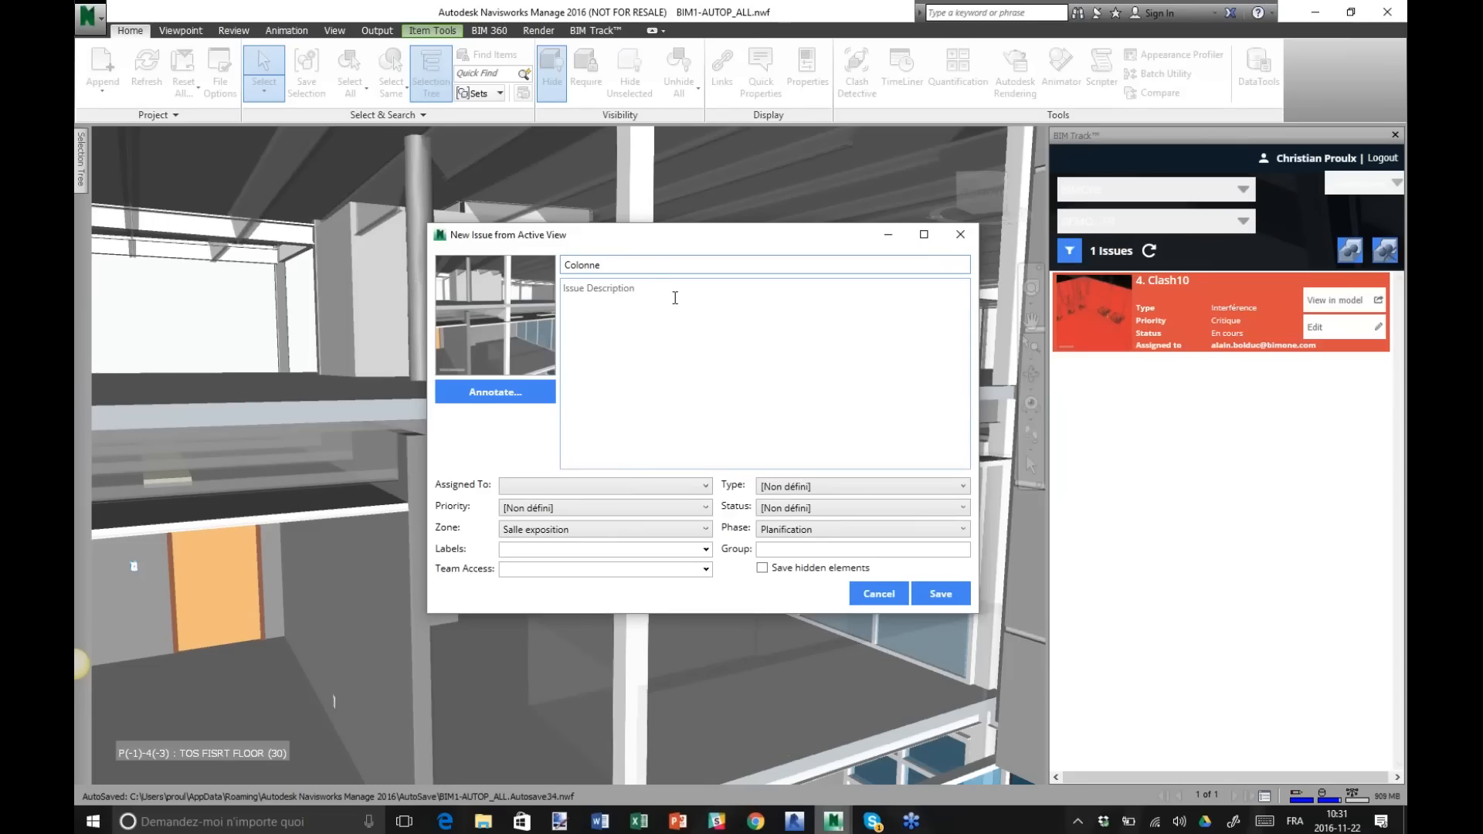
click(770, 570)
click(948, 601)
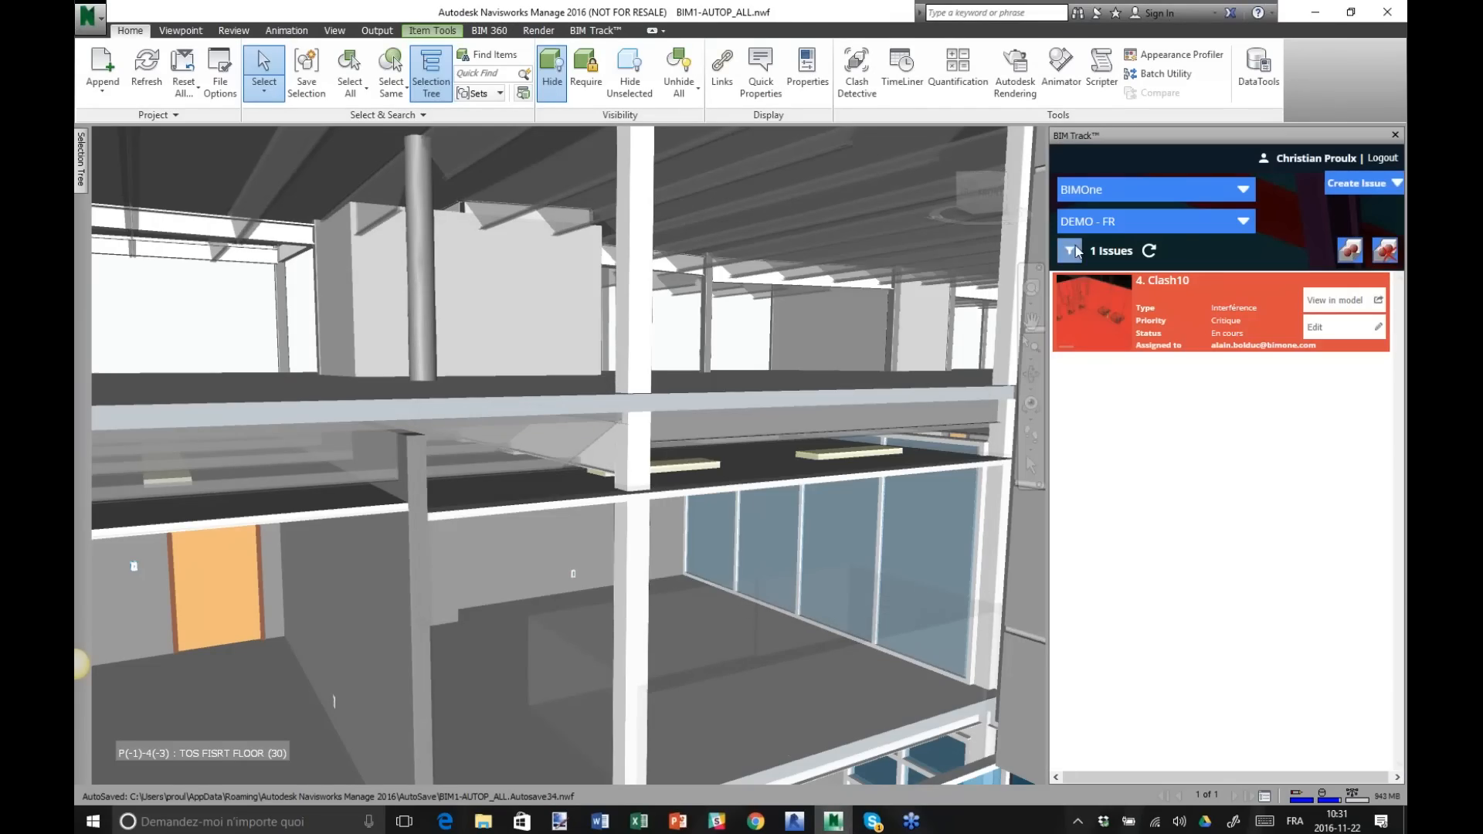
click(1166, 570)
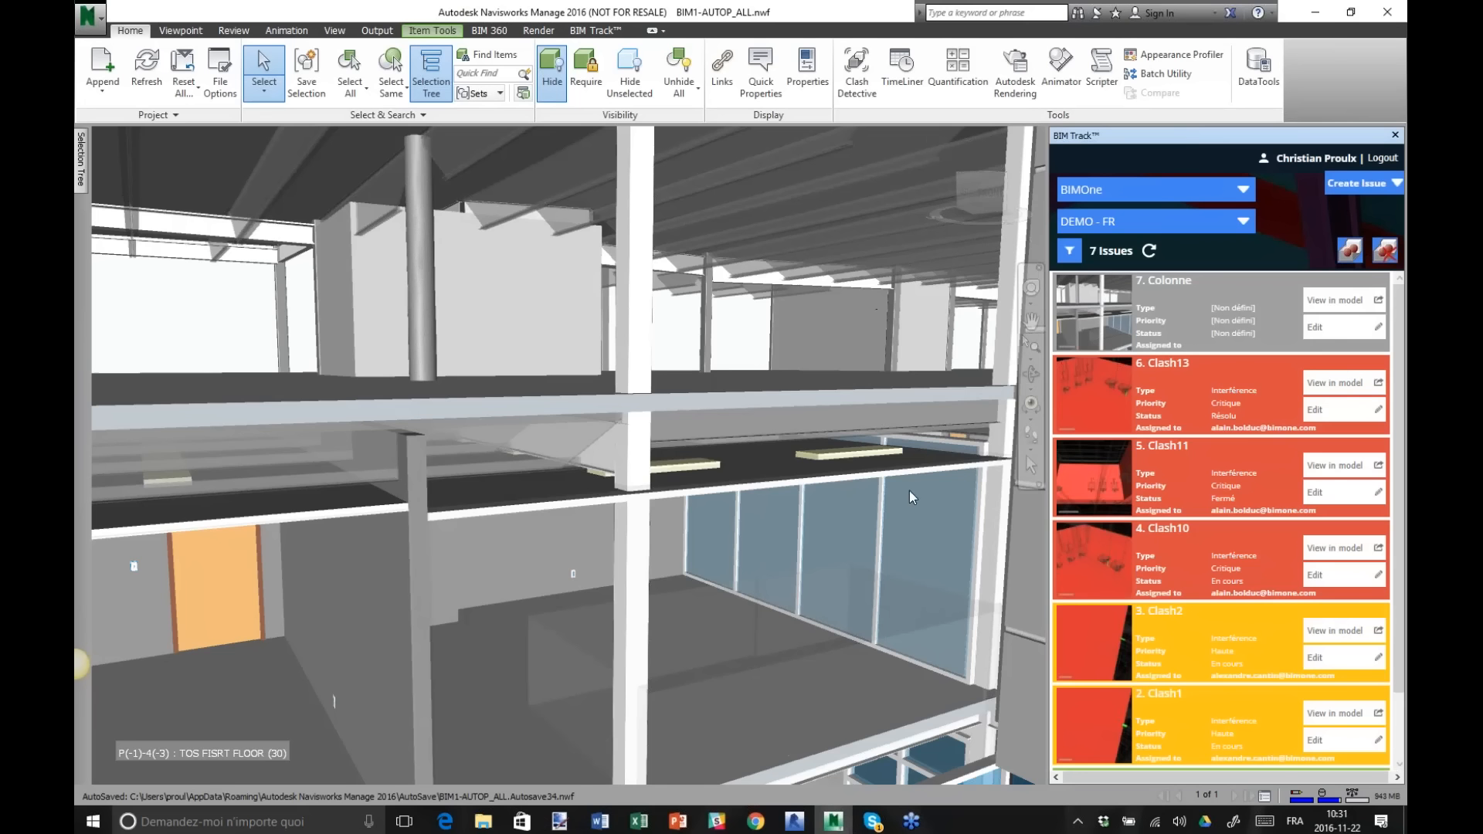
Unhide all model elements, clear the selection and move the view away to the building's white façade.
scroll(908, 502, down, 6)
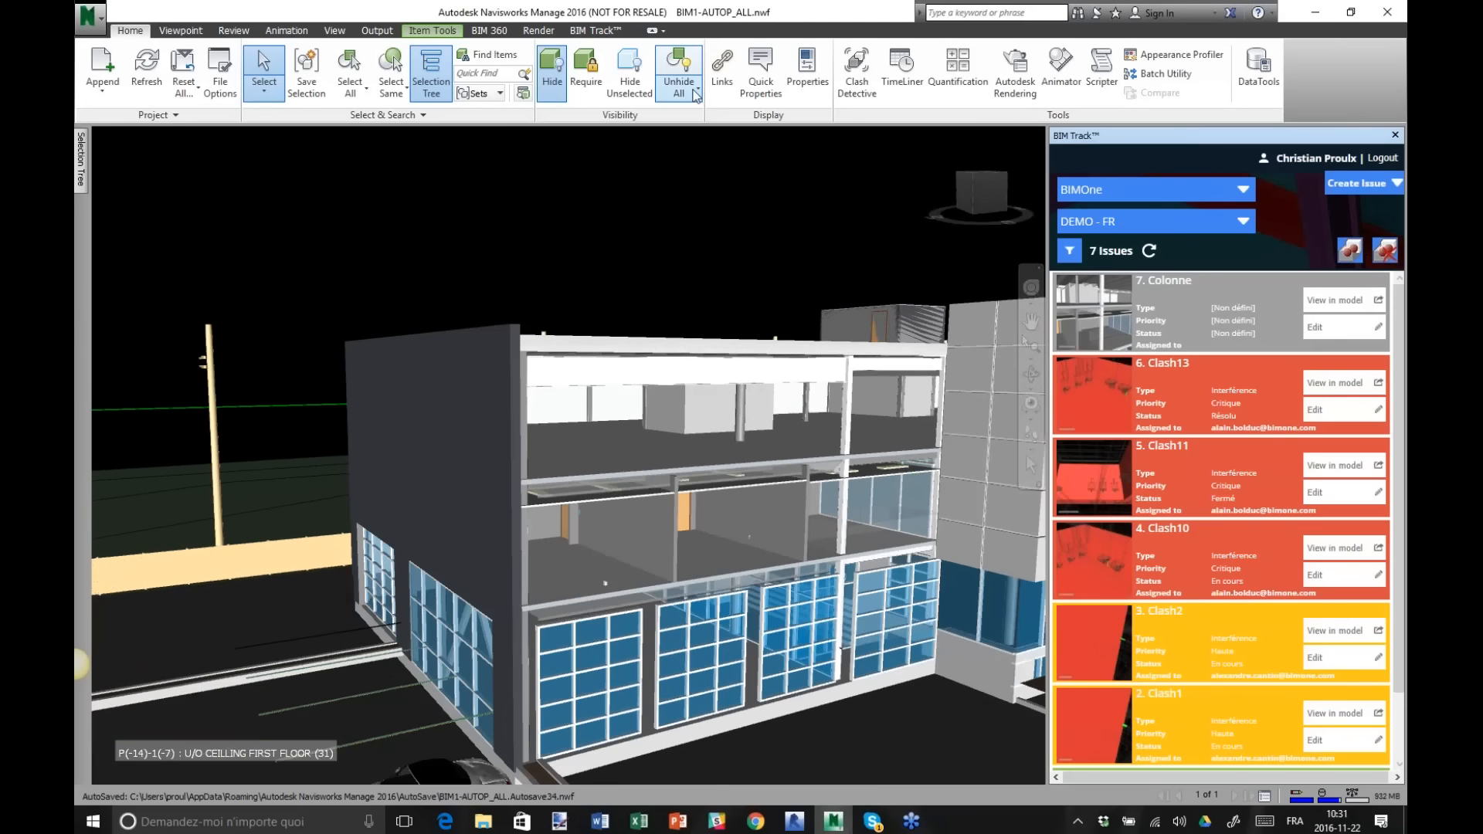
click(679, 73)
scroll(875, 399, down, 3)
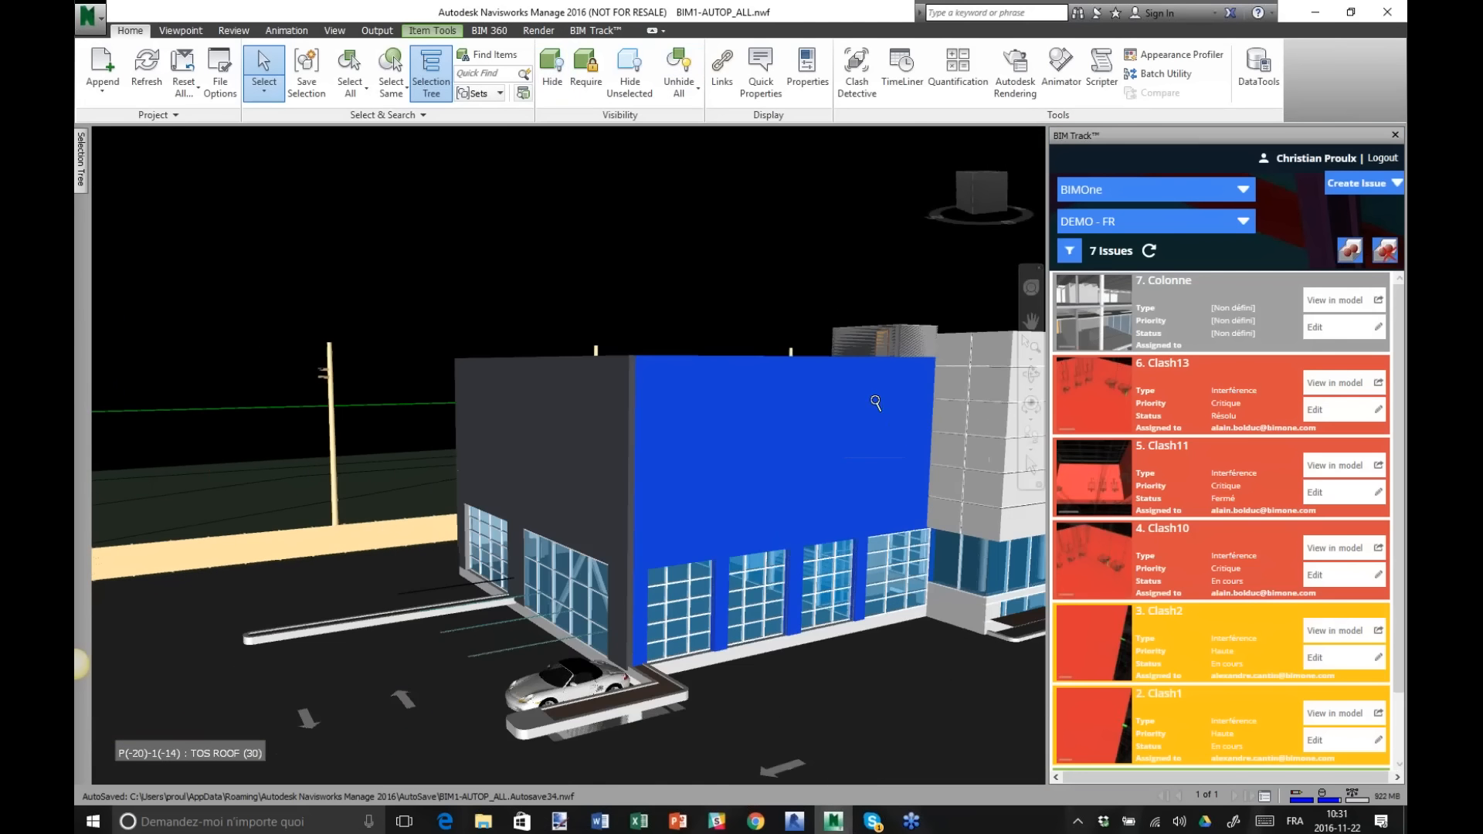
click(851, 244)
middle_drag(851, 244, 309, 336)
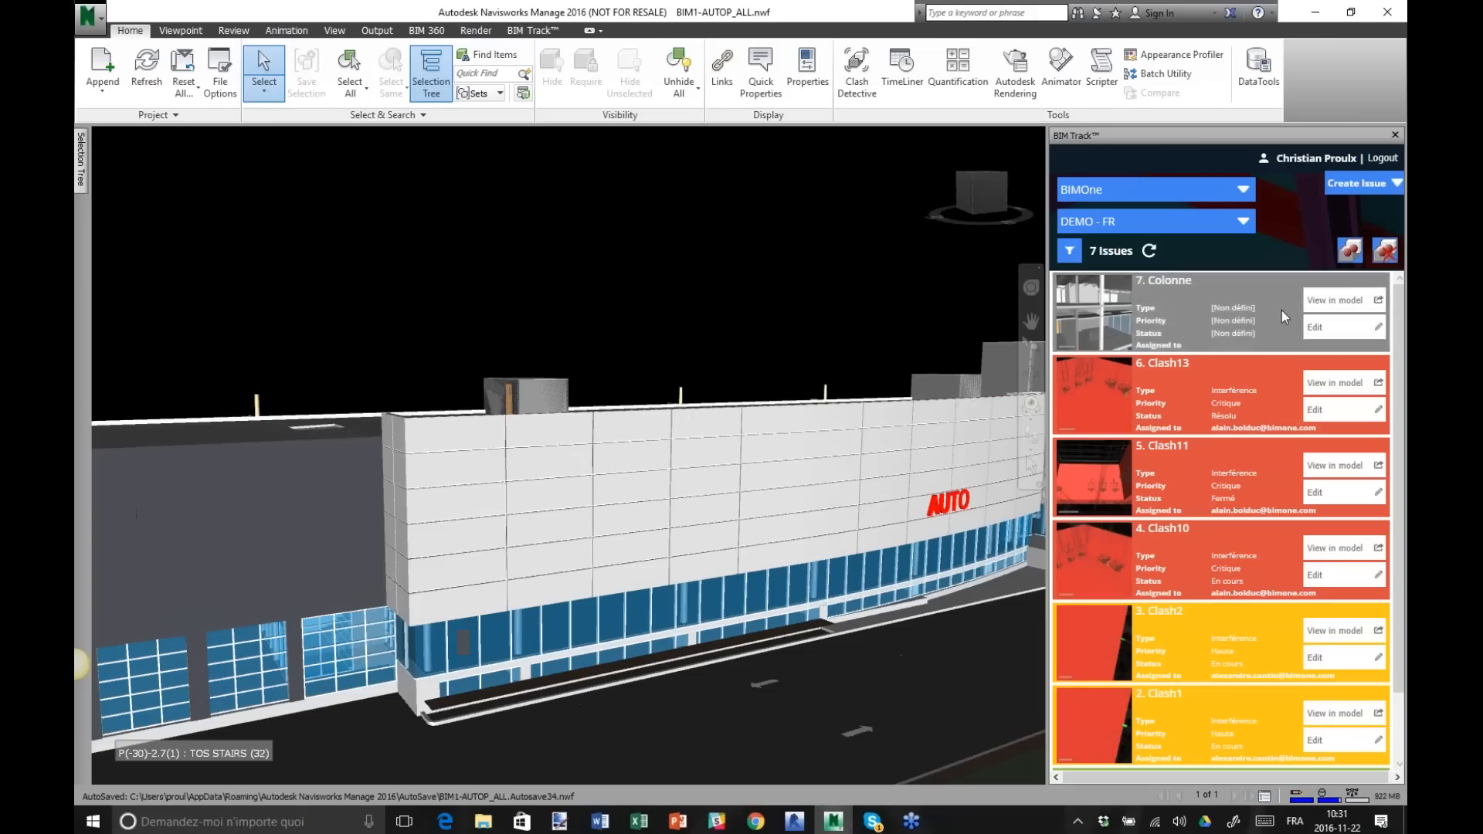
Refresh the issues, show the Colonne issue in the model and restore its saved view state.
click(1149, 251)
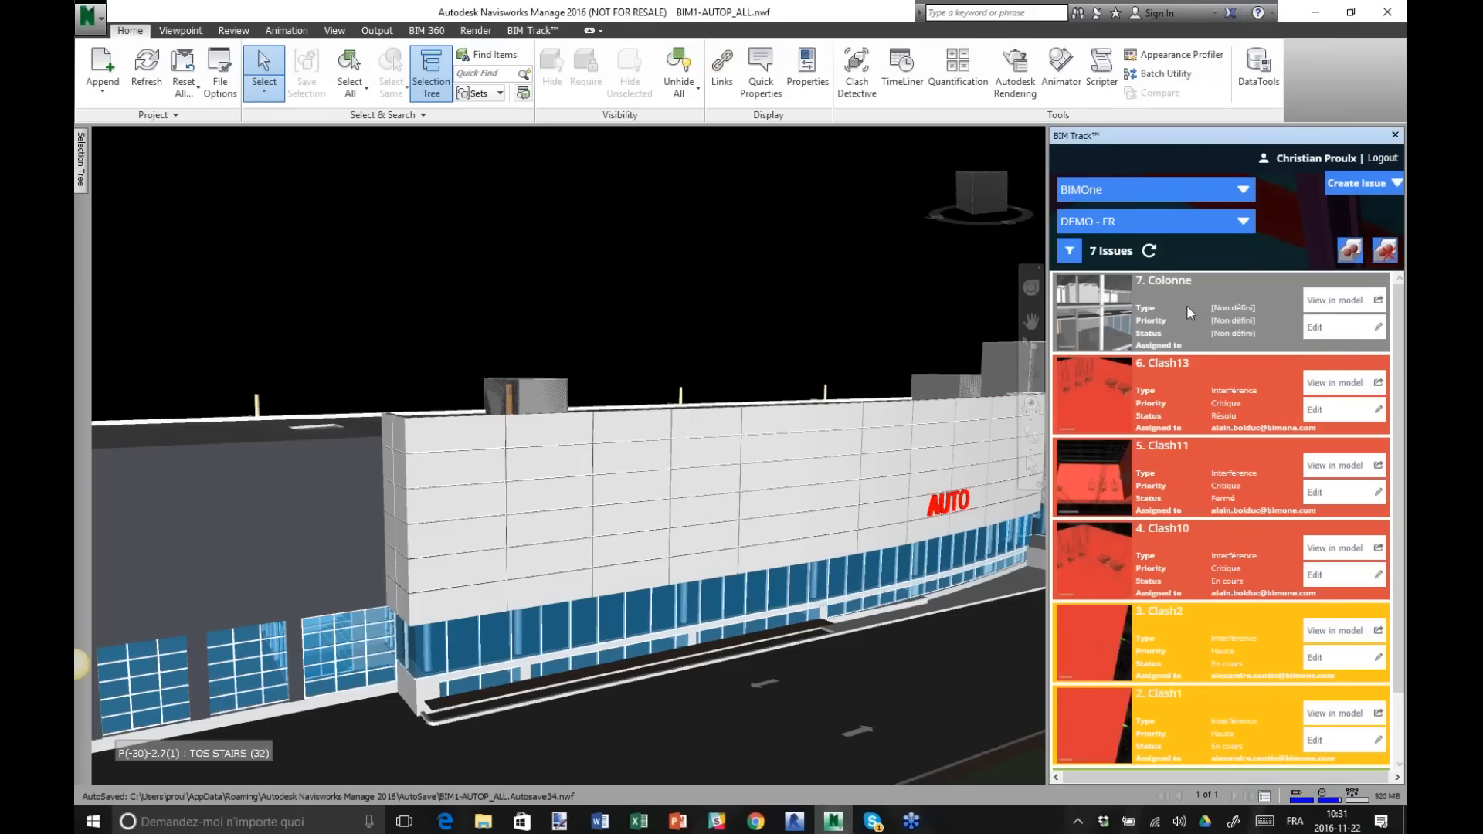
click(1368, 303)
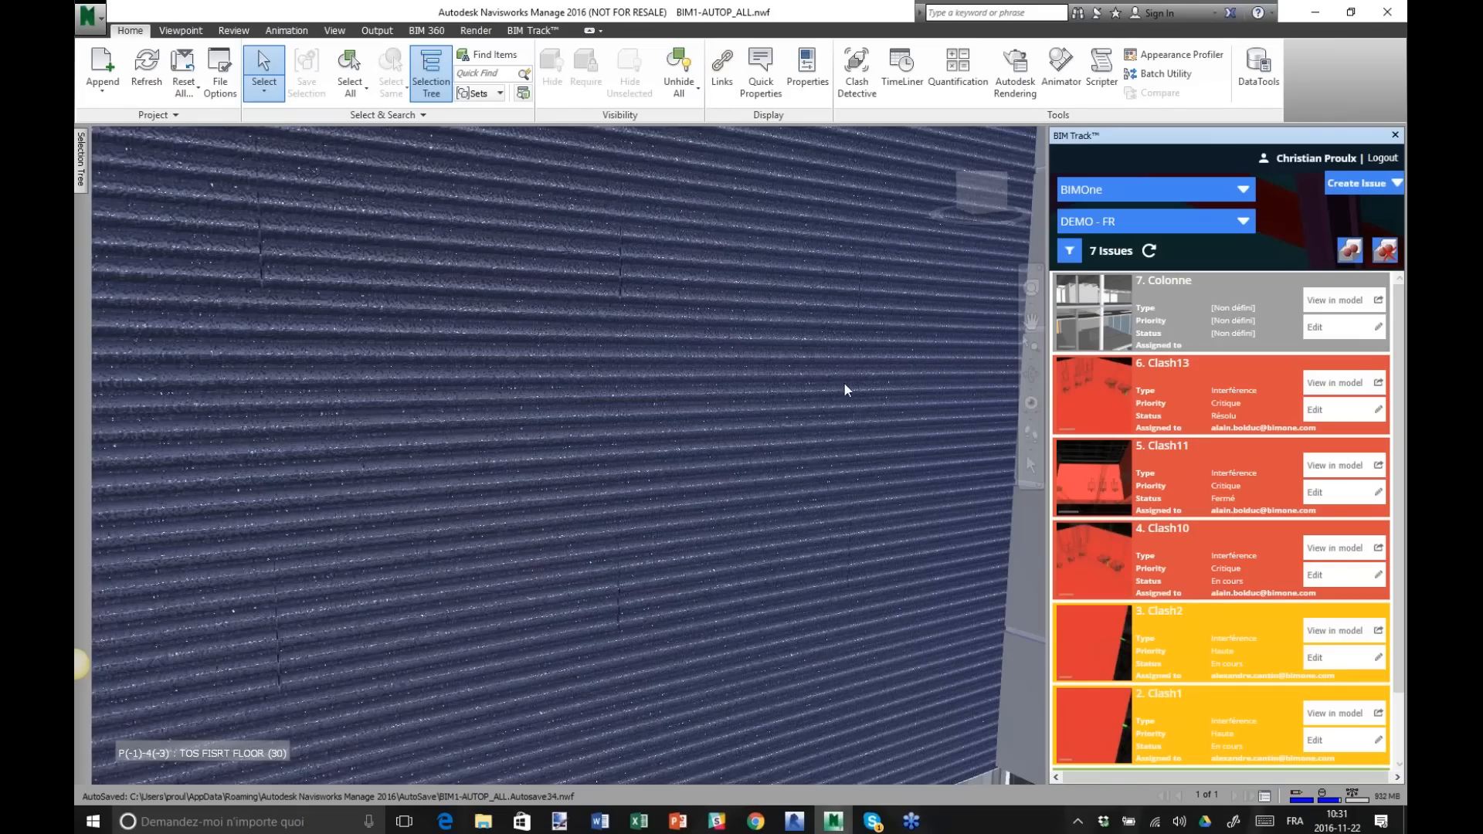
right_click(1191, 313)
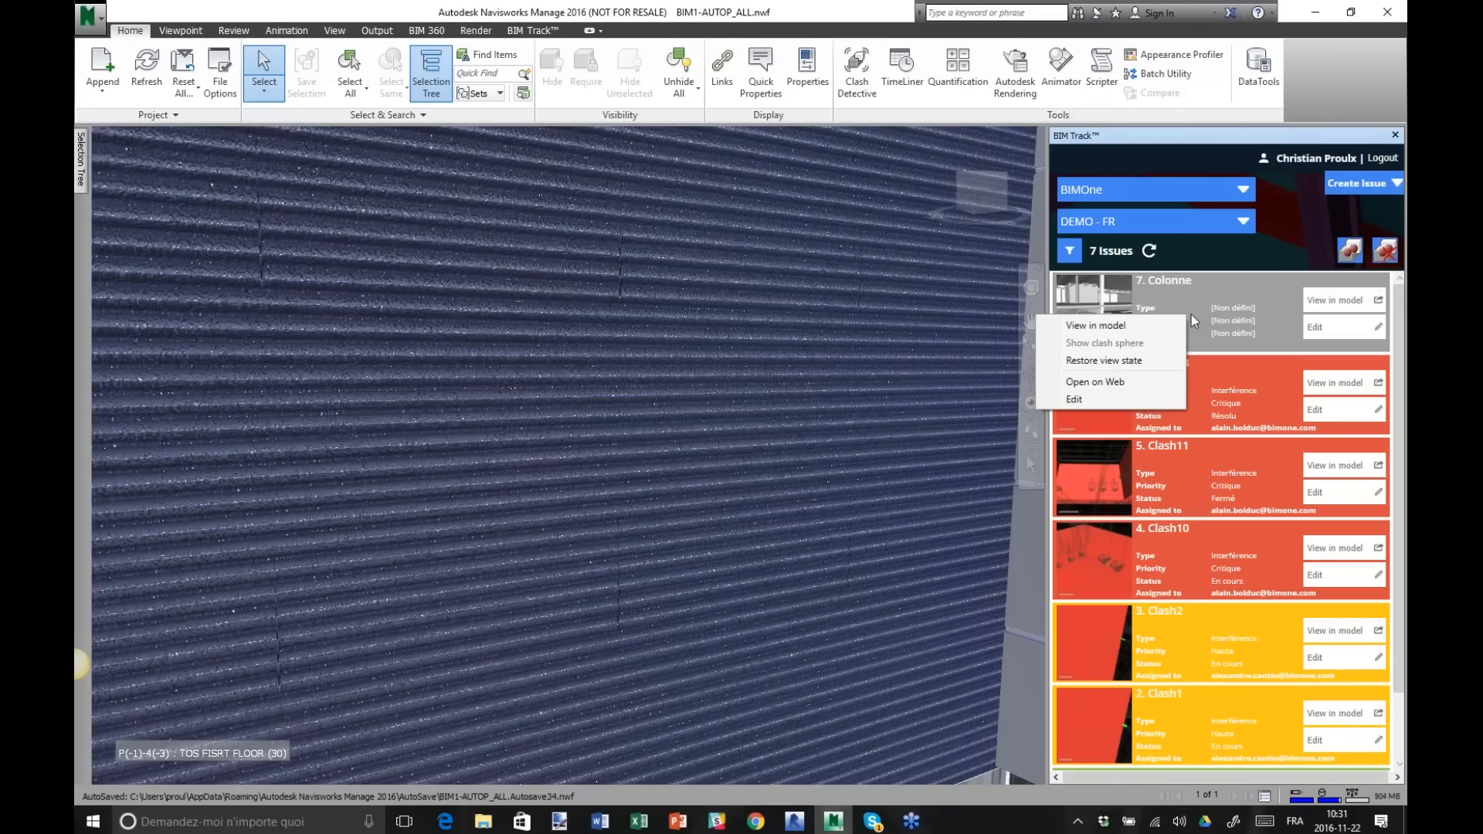
click(1142, 362)
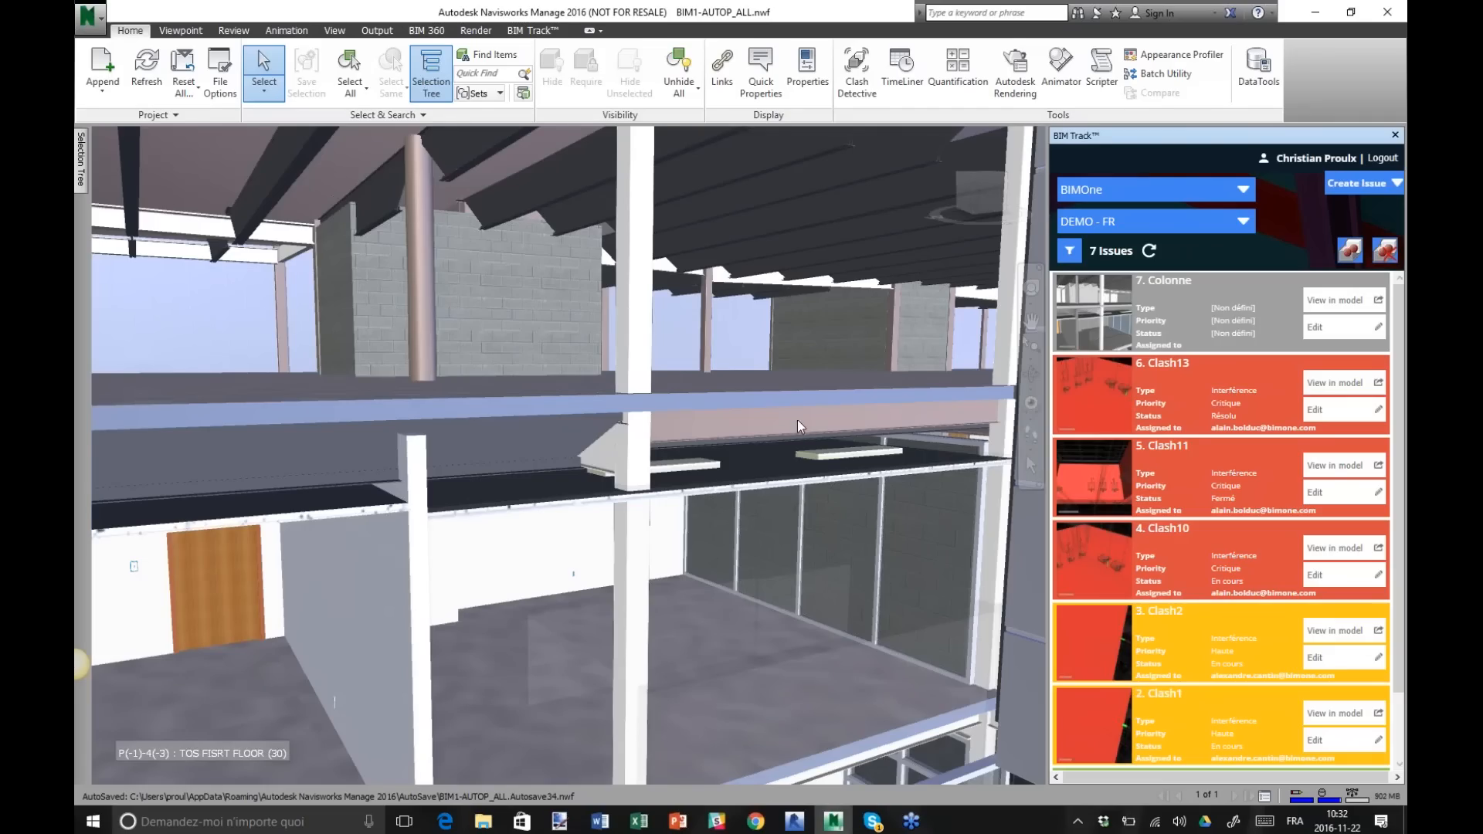
Unhide all elements again to bring back the hidden exterior wall.
scroll(795, 397, down, 10)
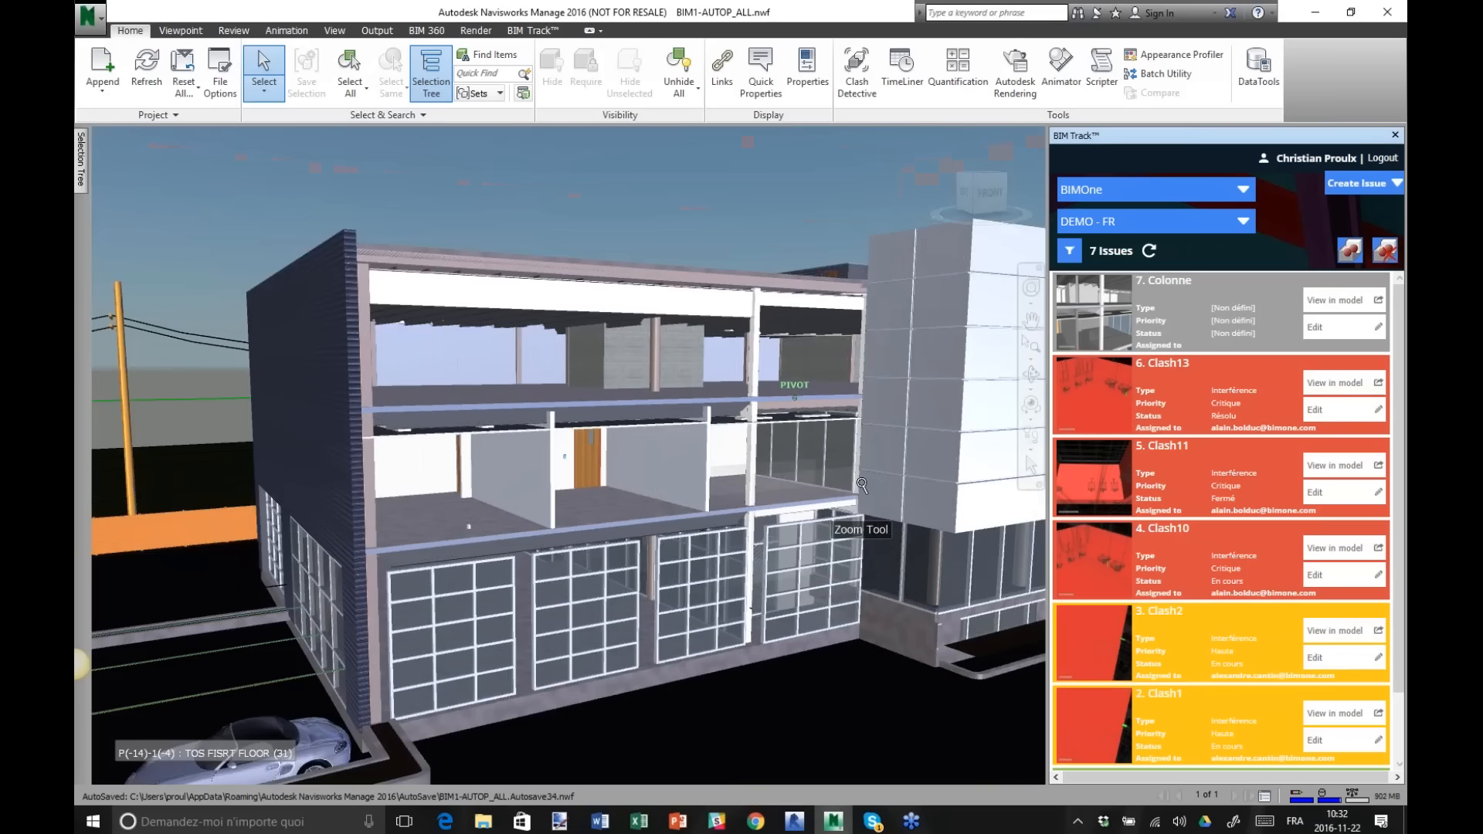
scroll(862, 485, up, 5)
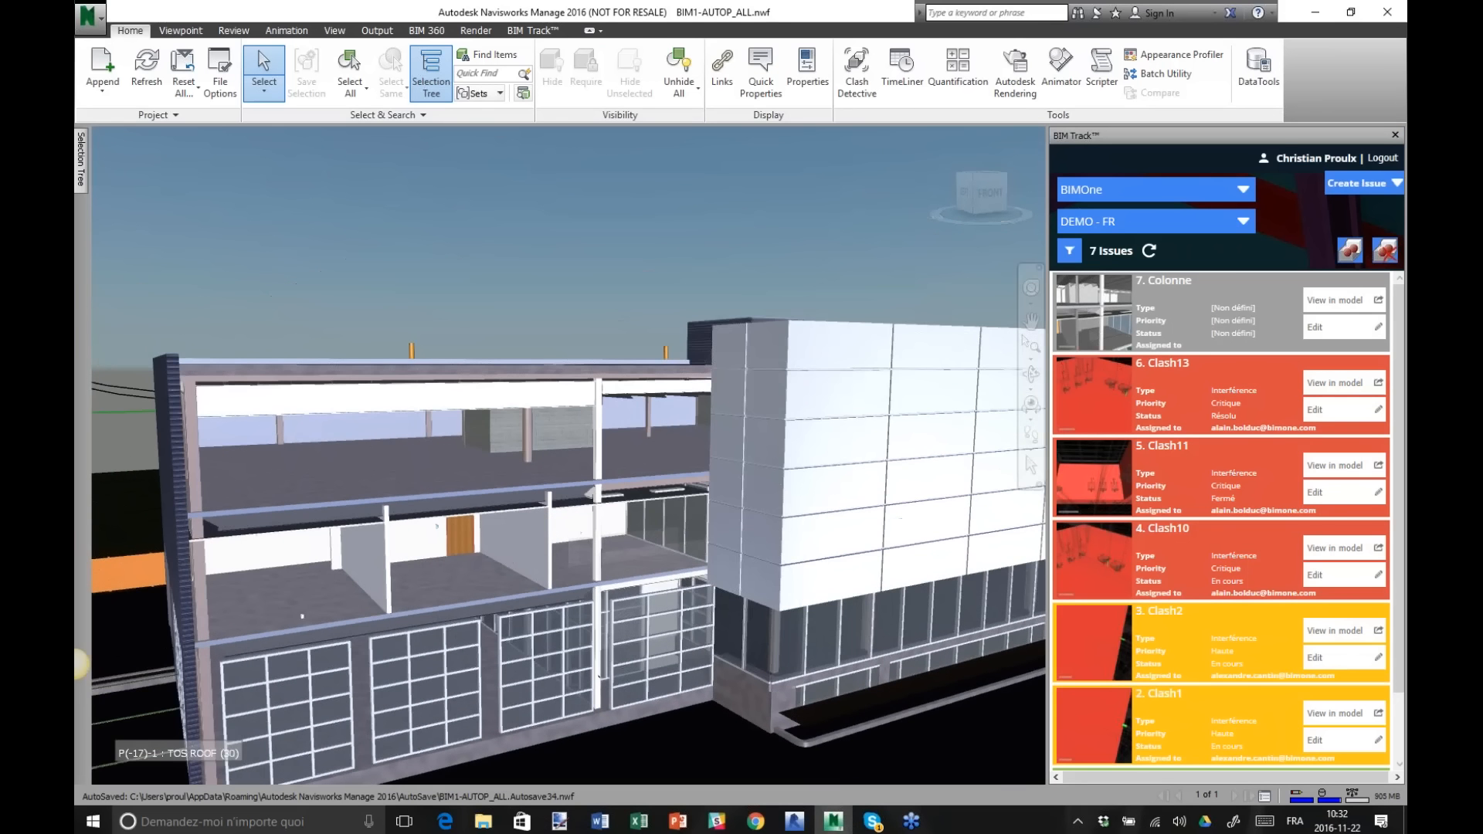
click(693, 69)
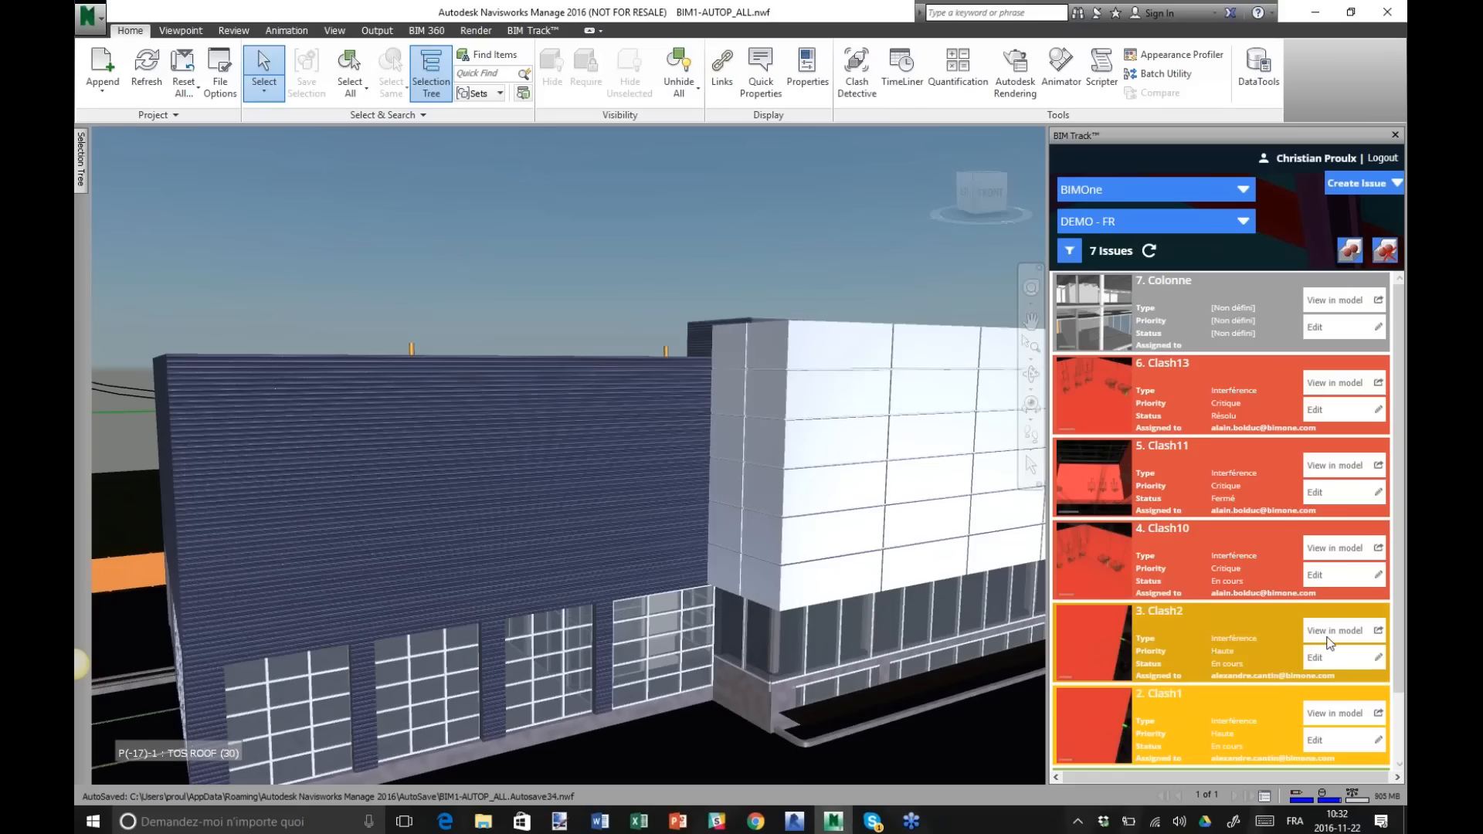
Show the Clash2 issue in the model and turn off its clash sphere.
scroll(1329, 642, down, 2)
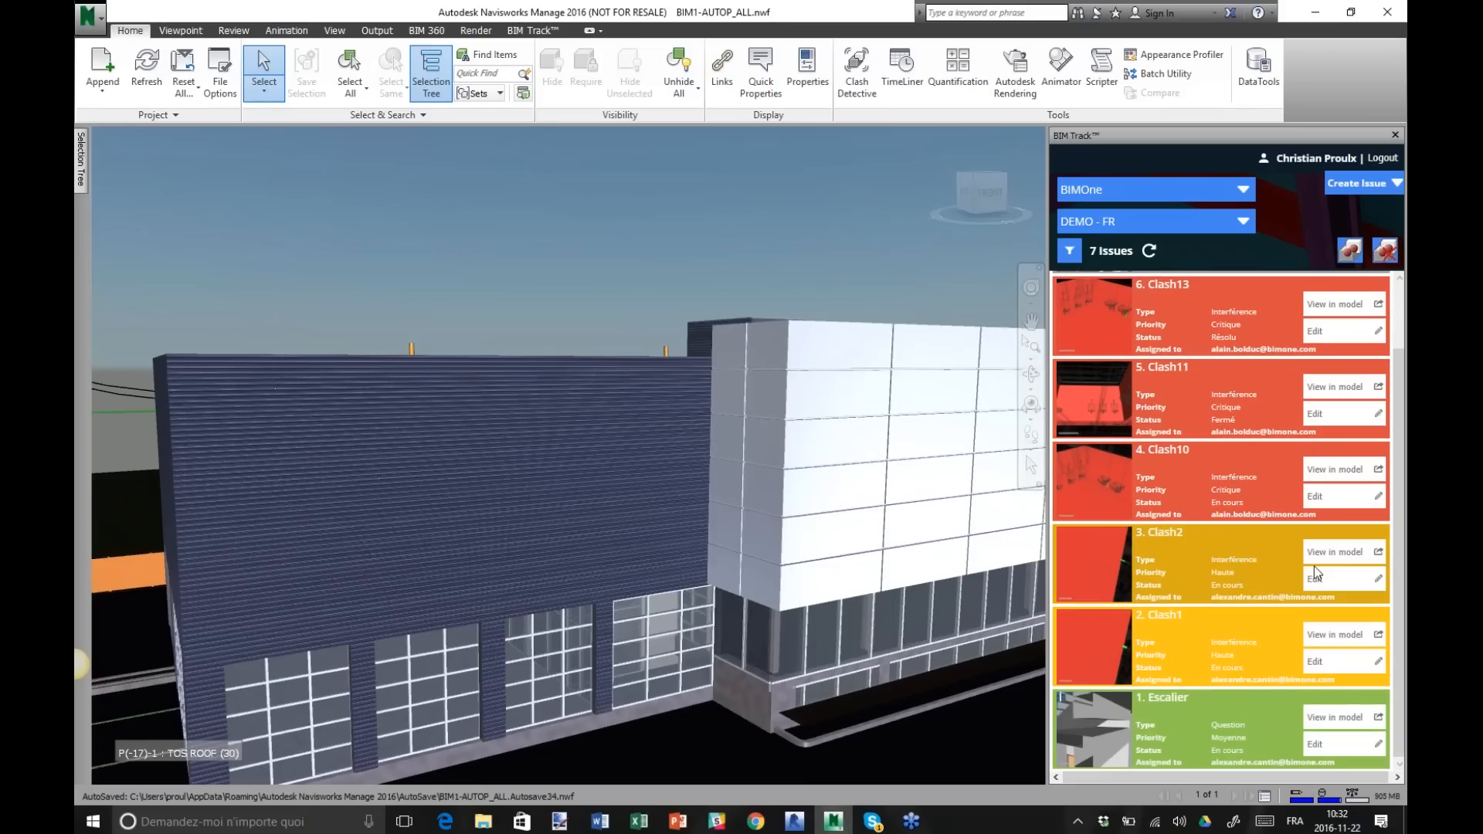
click(1335, 552)
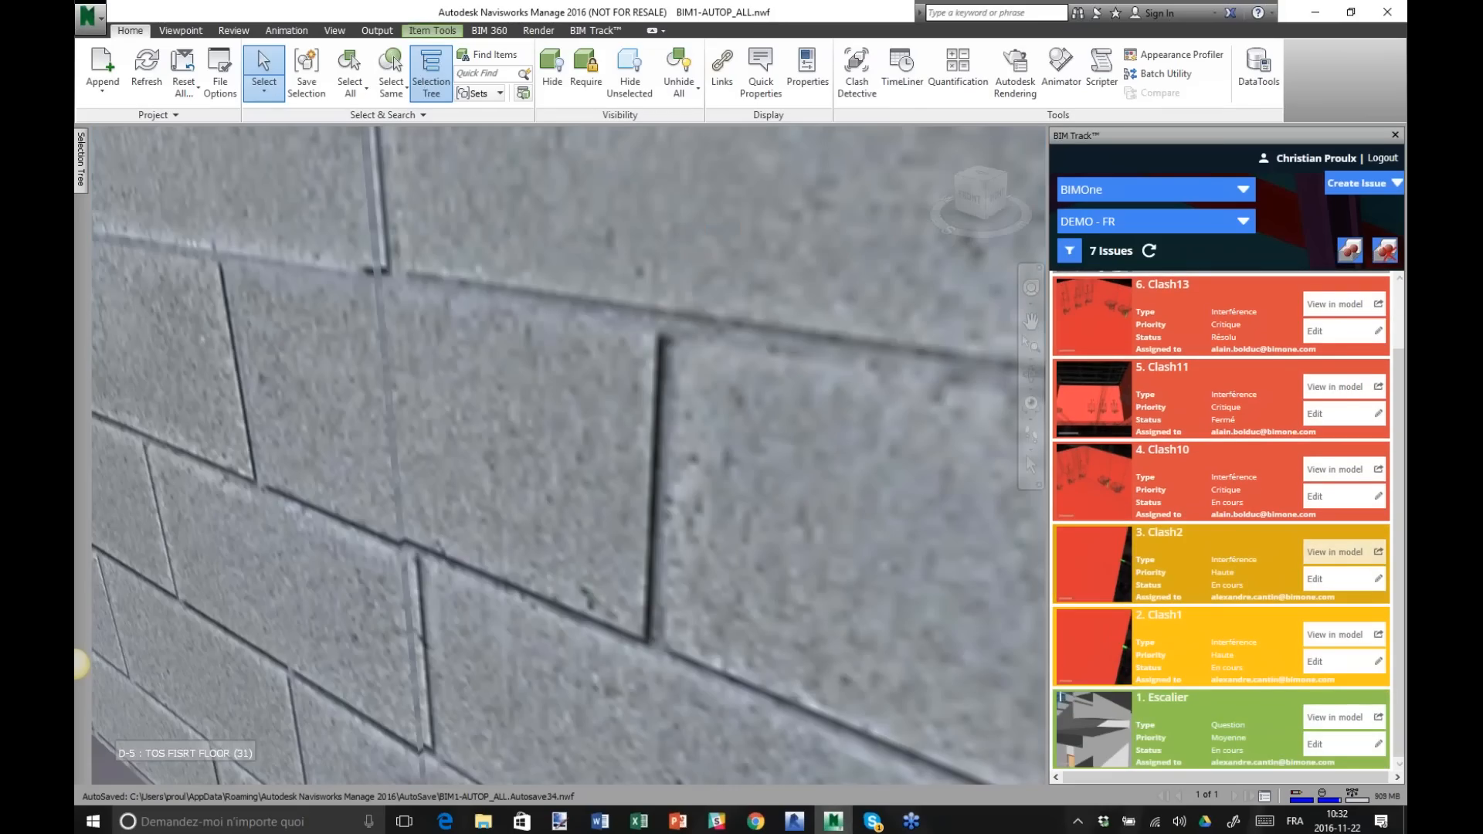
right_click(1059, 570)
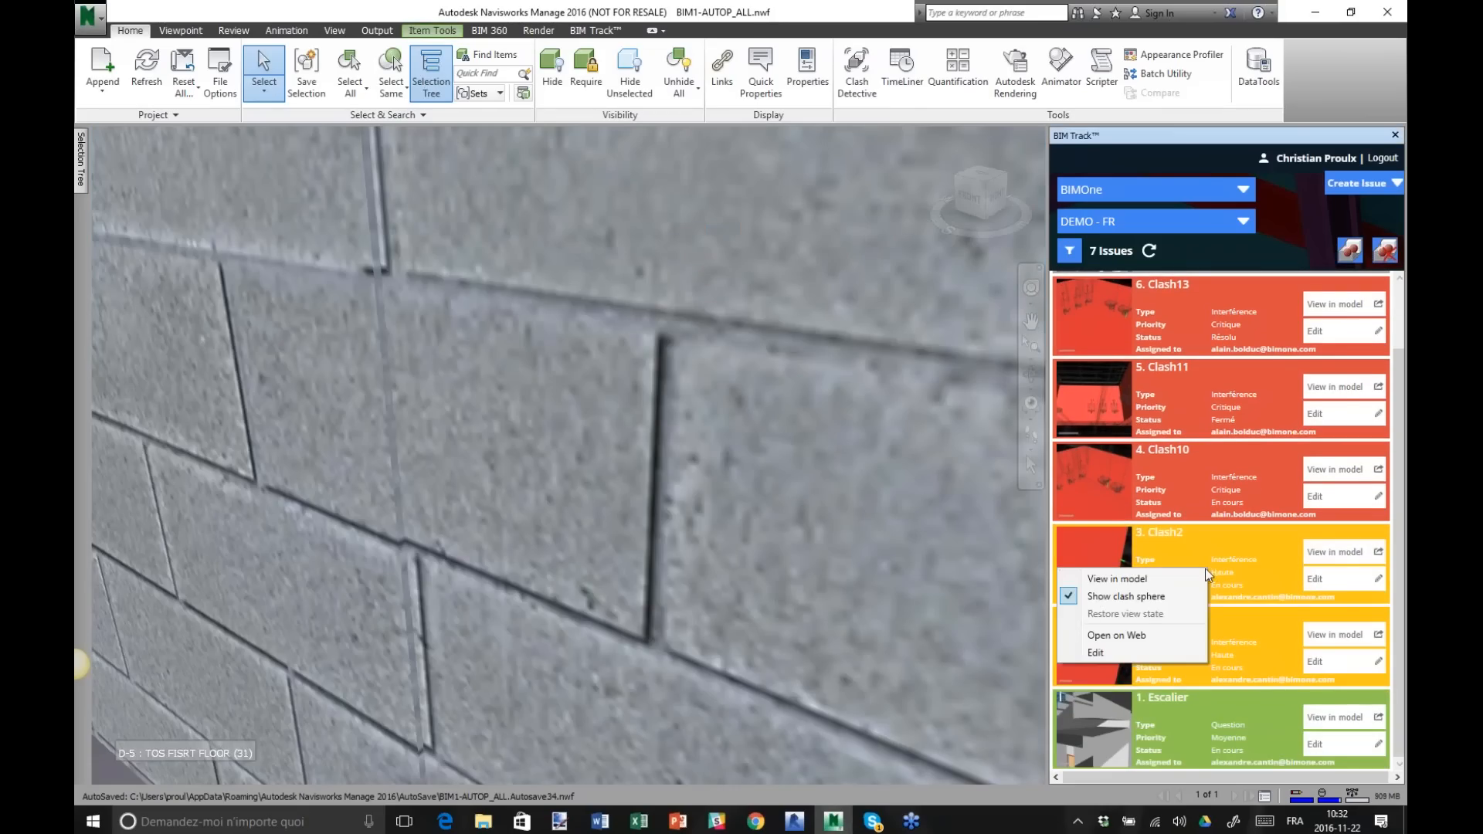
click(1159, 596)
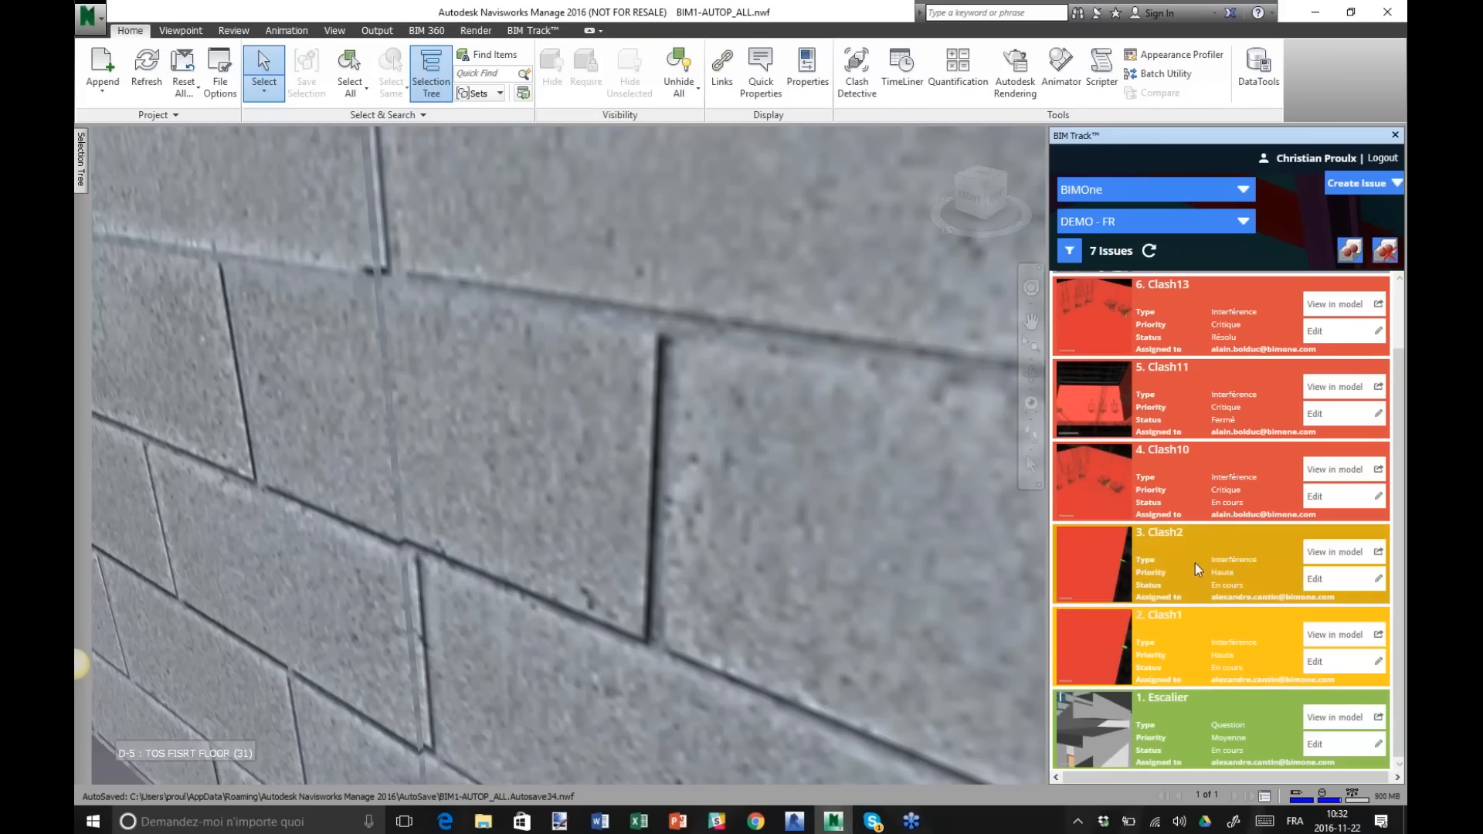
Turn on the clash sphere for the Clash2 issue and inspect the marked clash between the pipe and block wall.
right_click(1194, 563)
click(1172, 591)
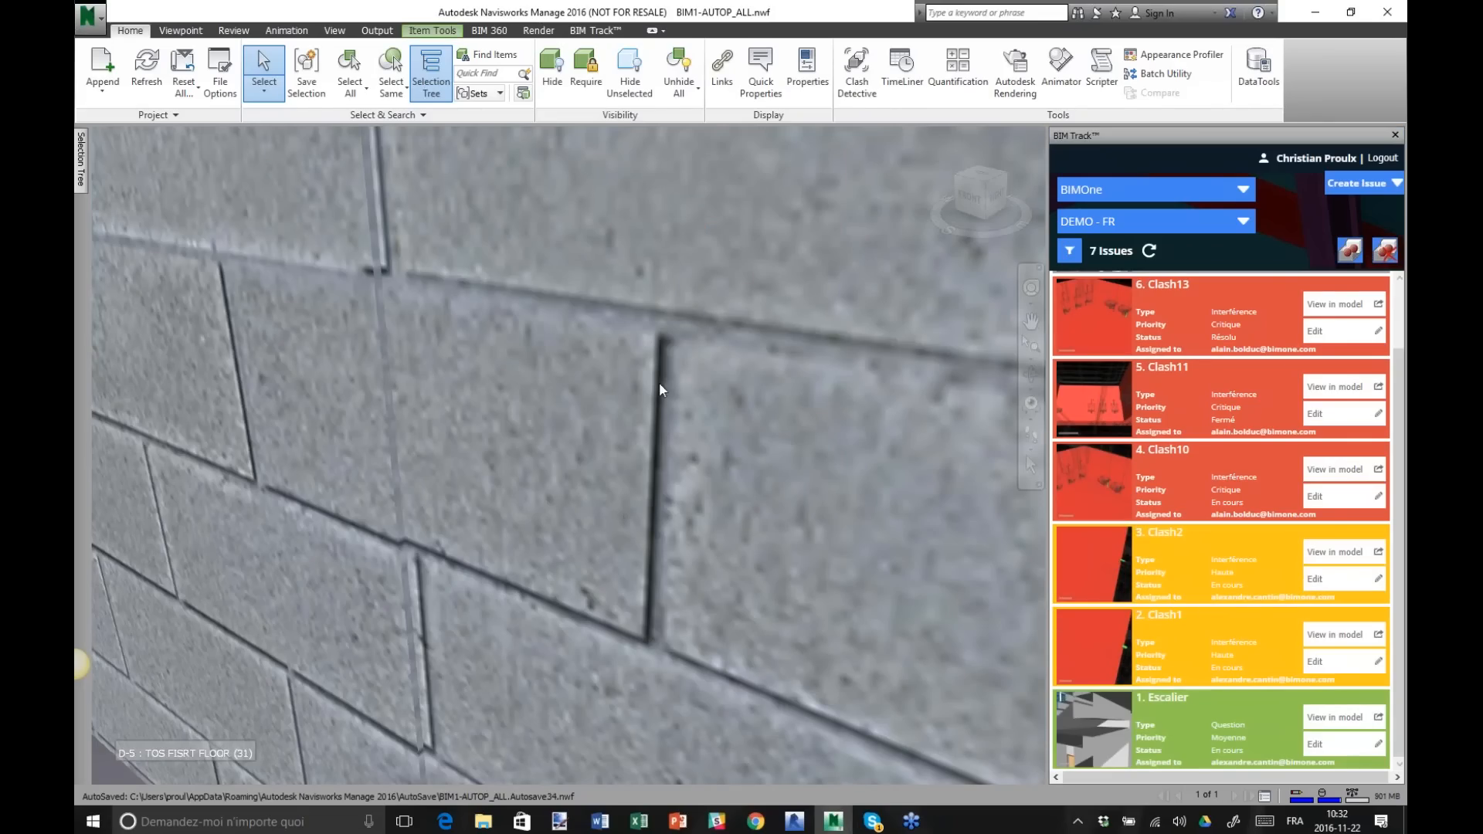
right_click(1149, 573)
click(1207, 571)
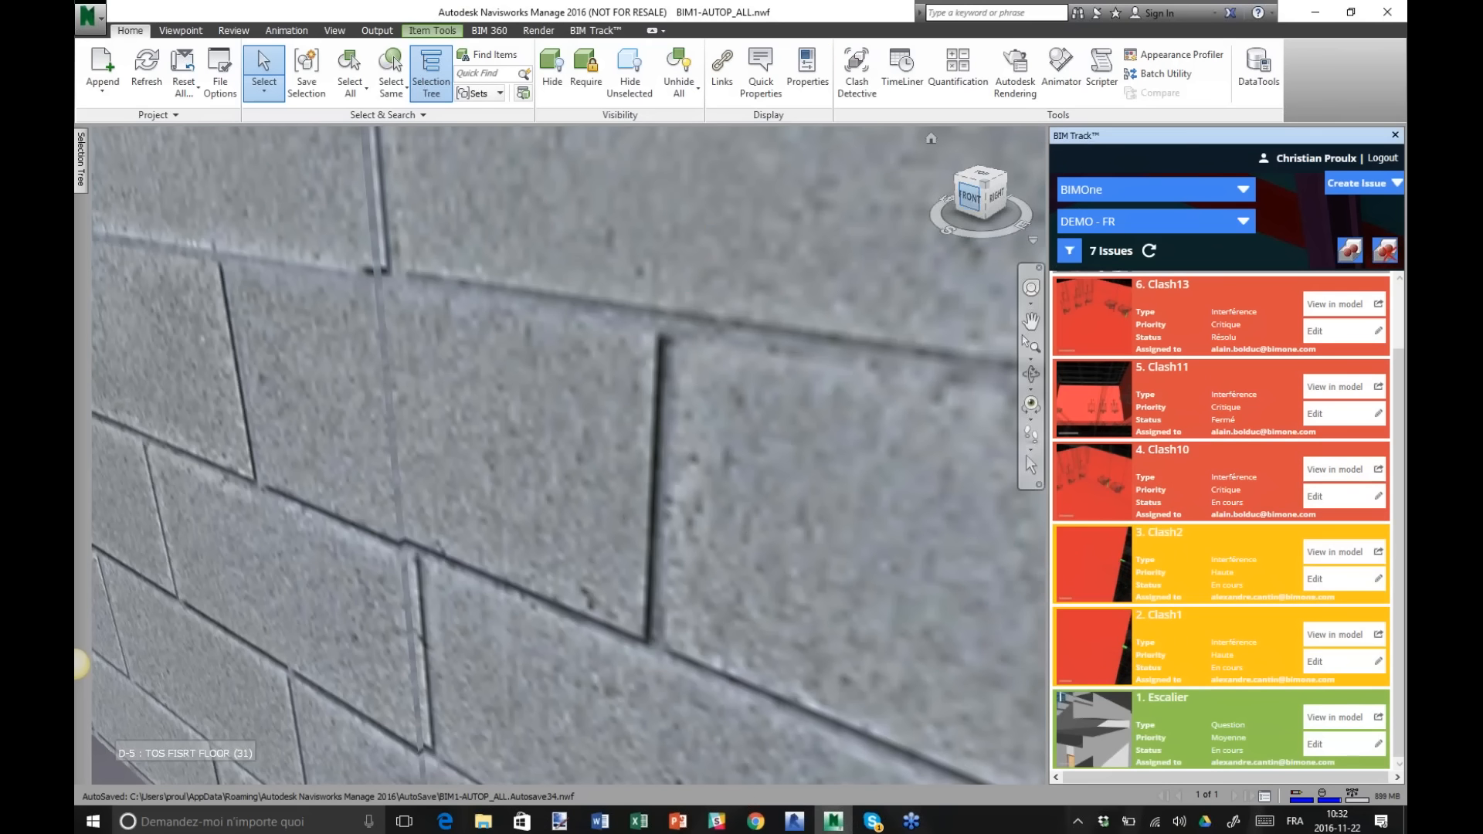
click(991, 188)
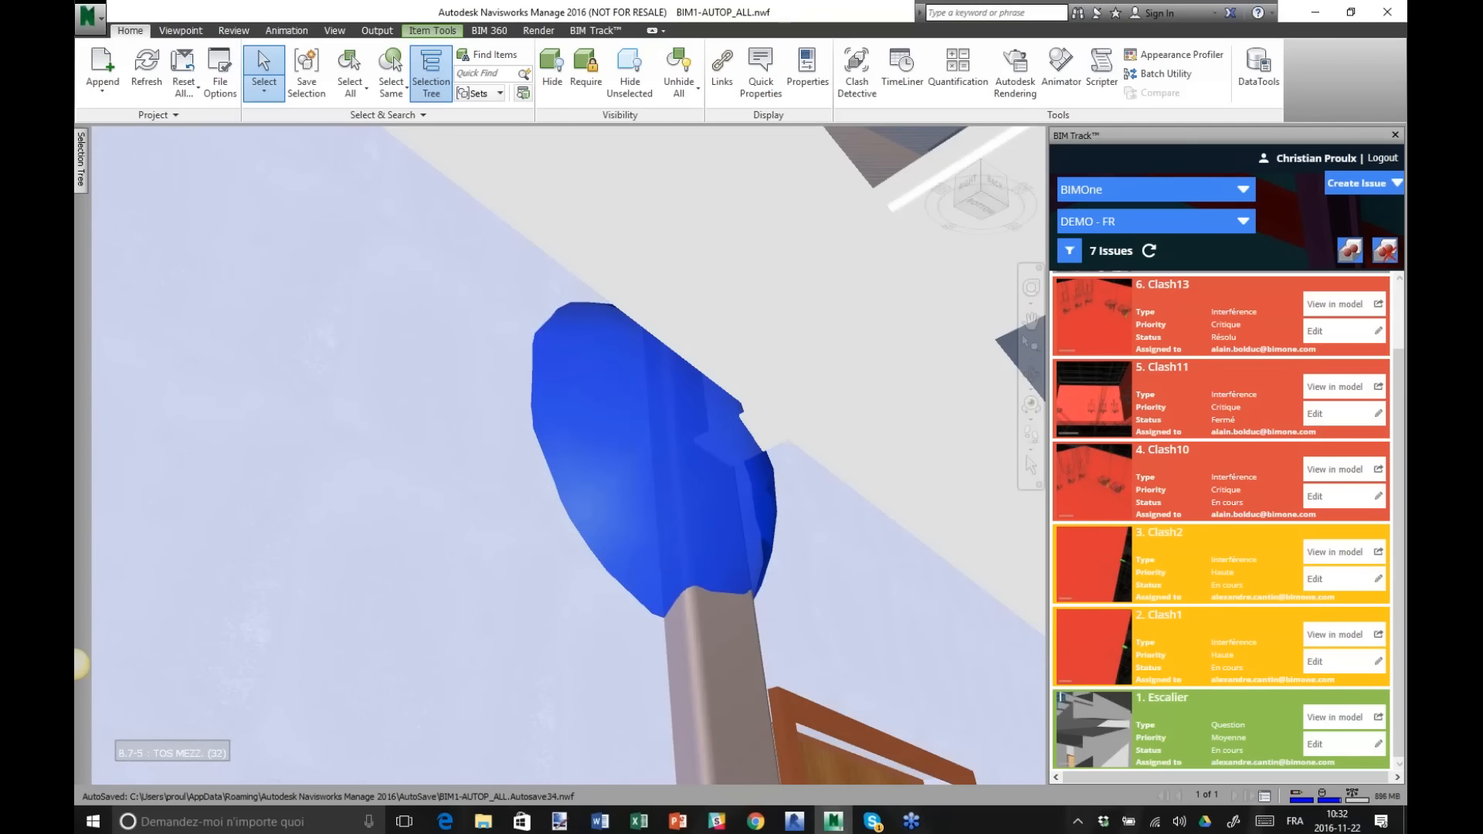
mouse_move(695, 477)
shift+middle_down()
mouse_move(817, 472)
mouse_move(934, 523)
mouse_move(993, 513)
mouse_move(103, 496)
mouse_move(319, 552)
shift+middle_up()
middle_drag(536, 530, 773, 542)
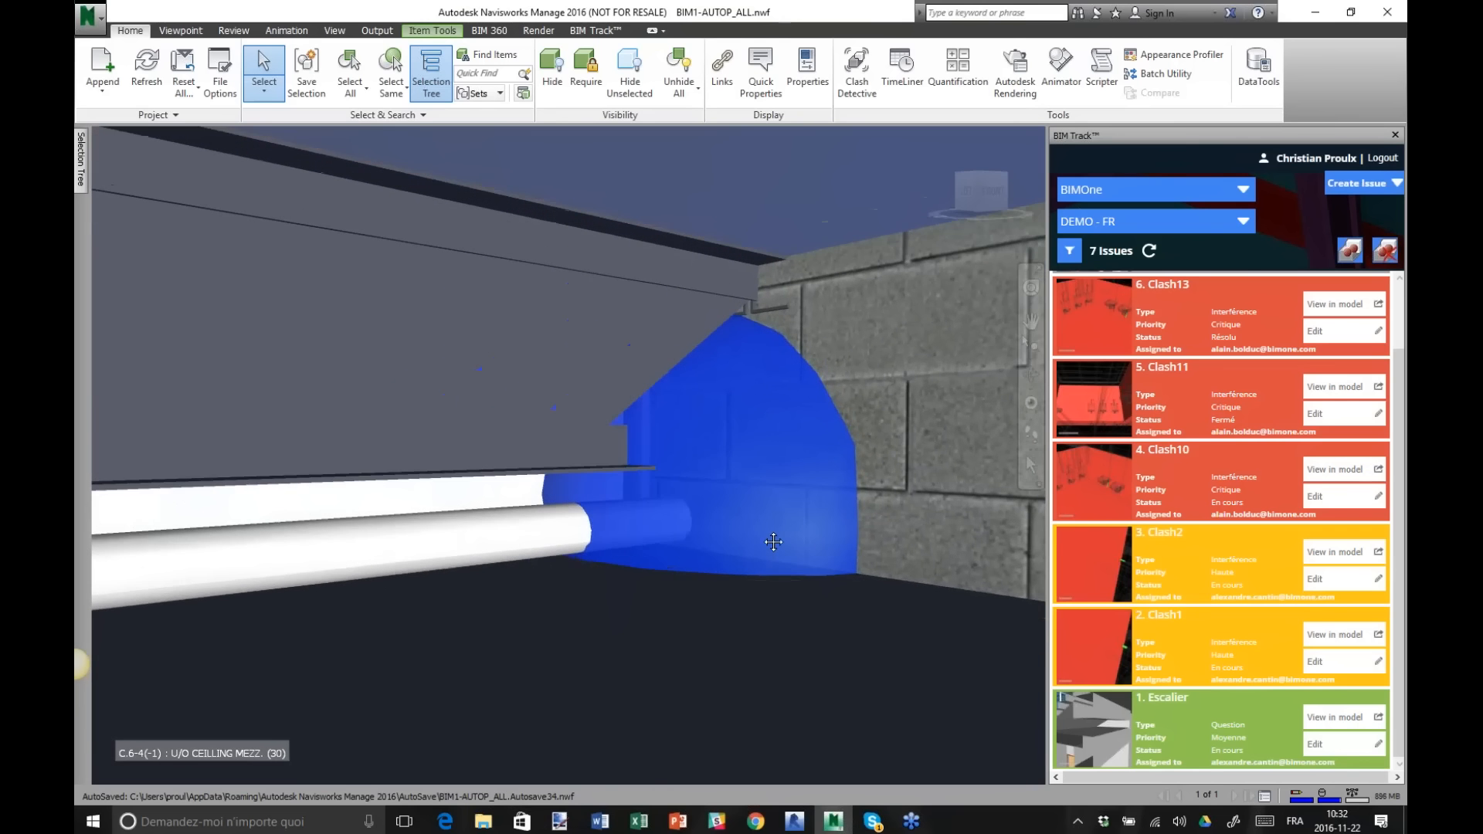
scroll(772, 543, up, 2)
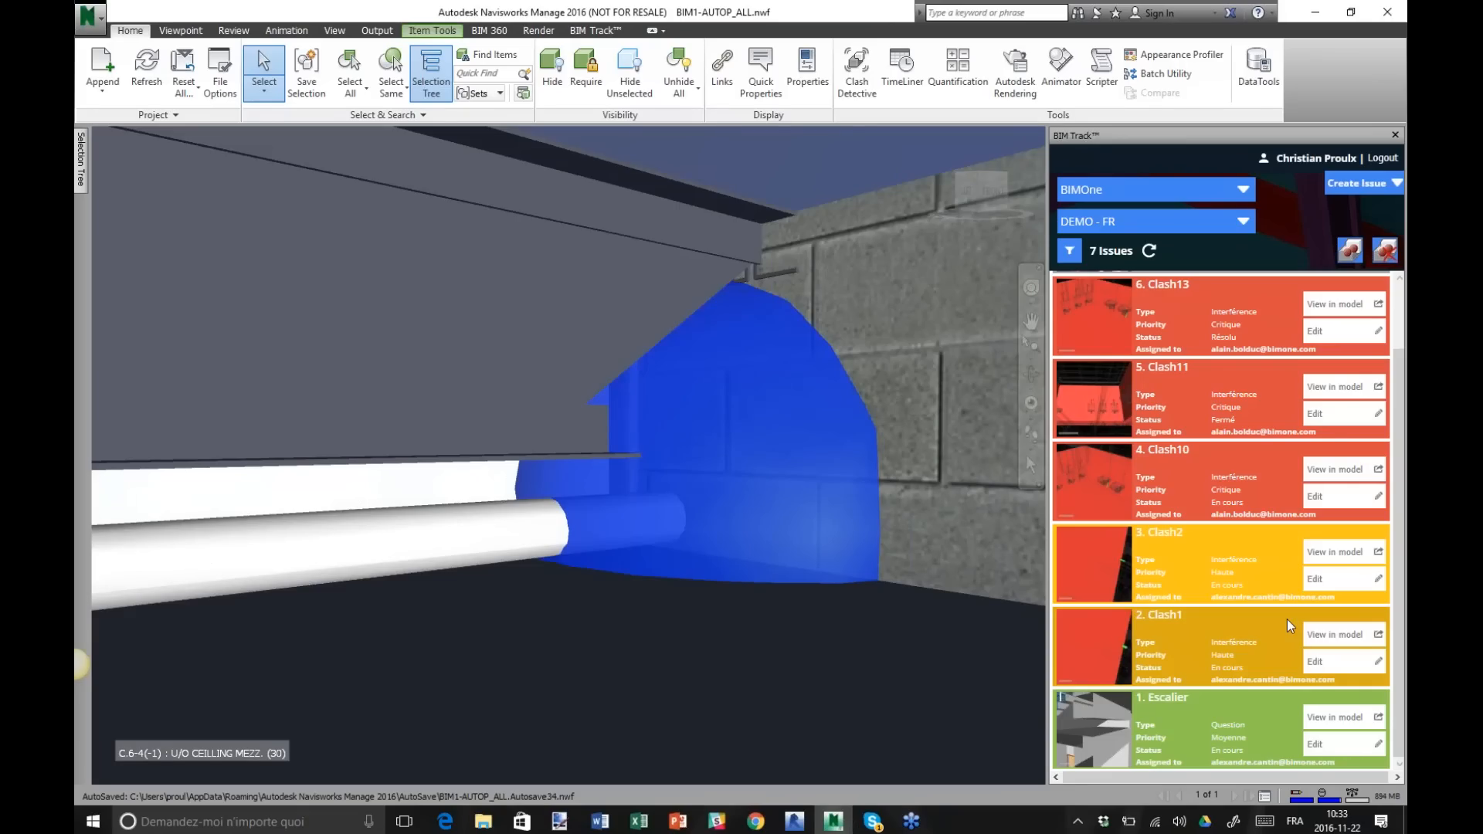
Turn off the clash sphere of the Clash2 issue and open that issue on the web.
right_click(1230, 566)
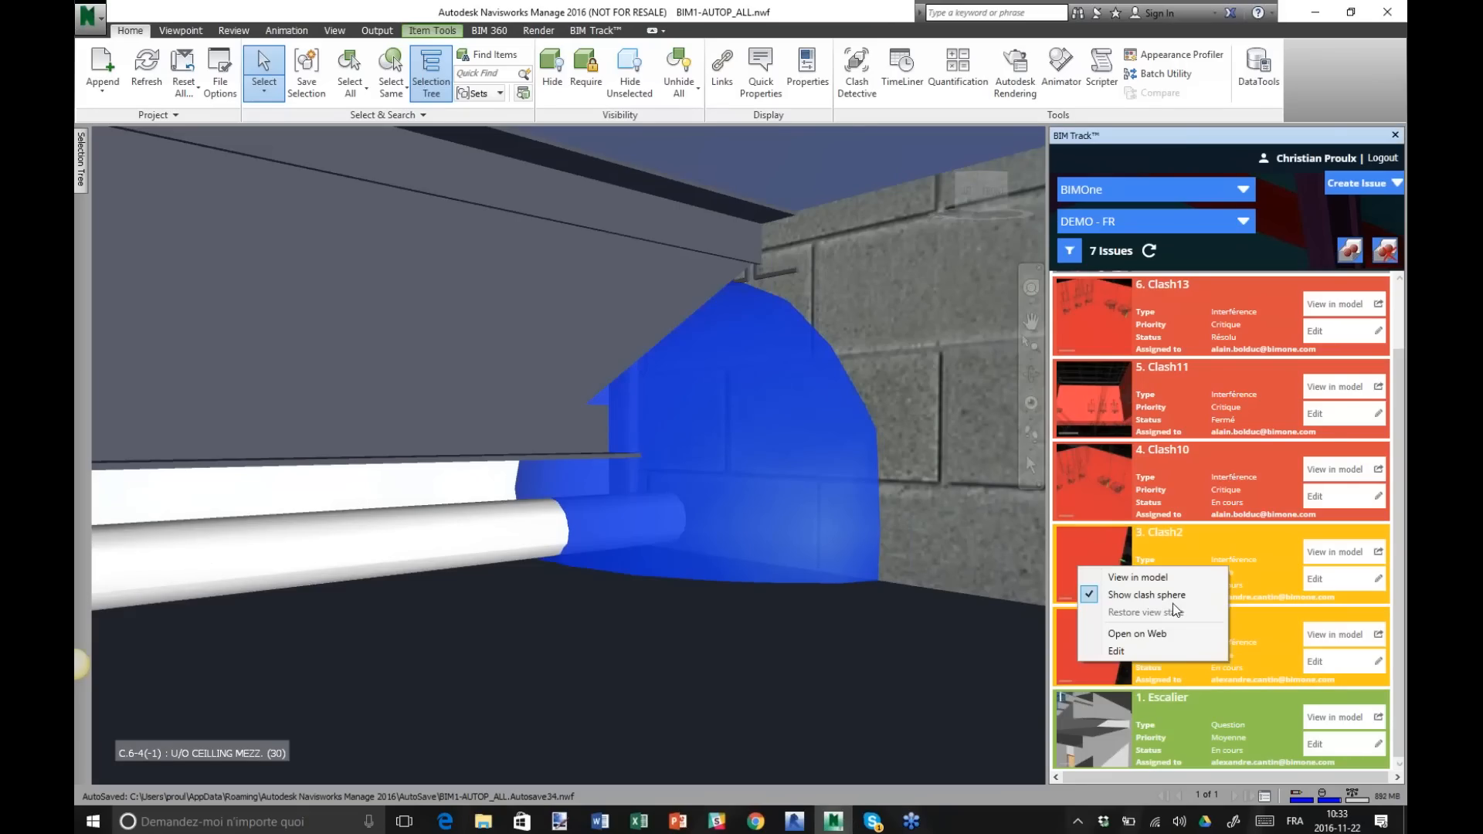
click(1179, 595)
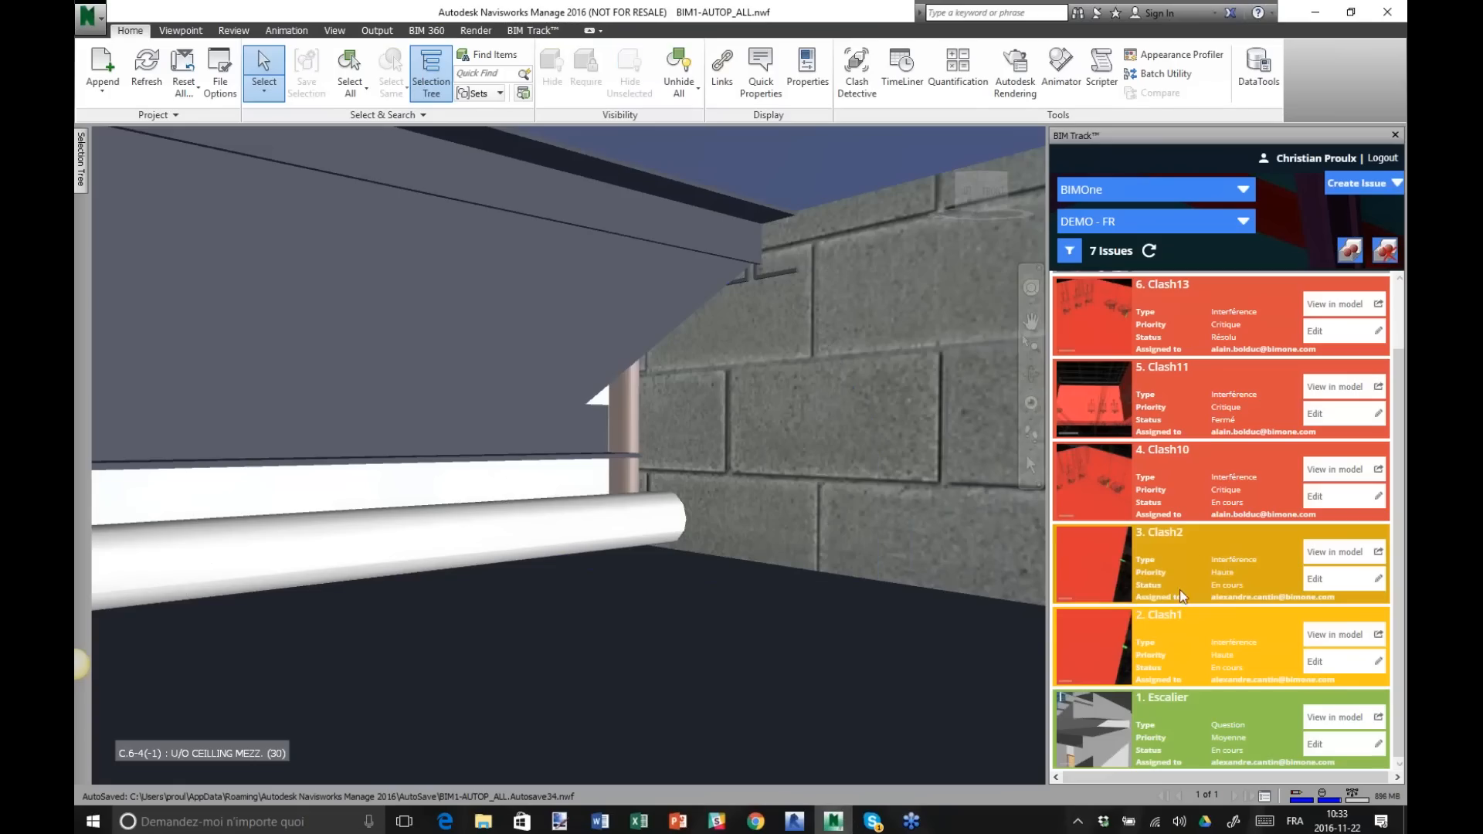
right_click(1192, 551)
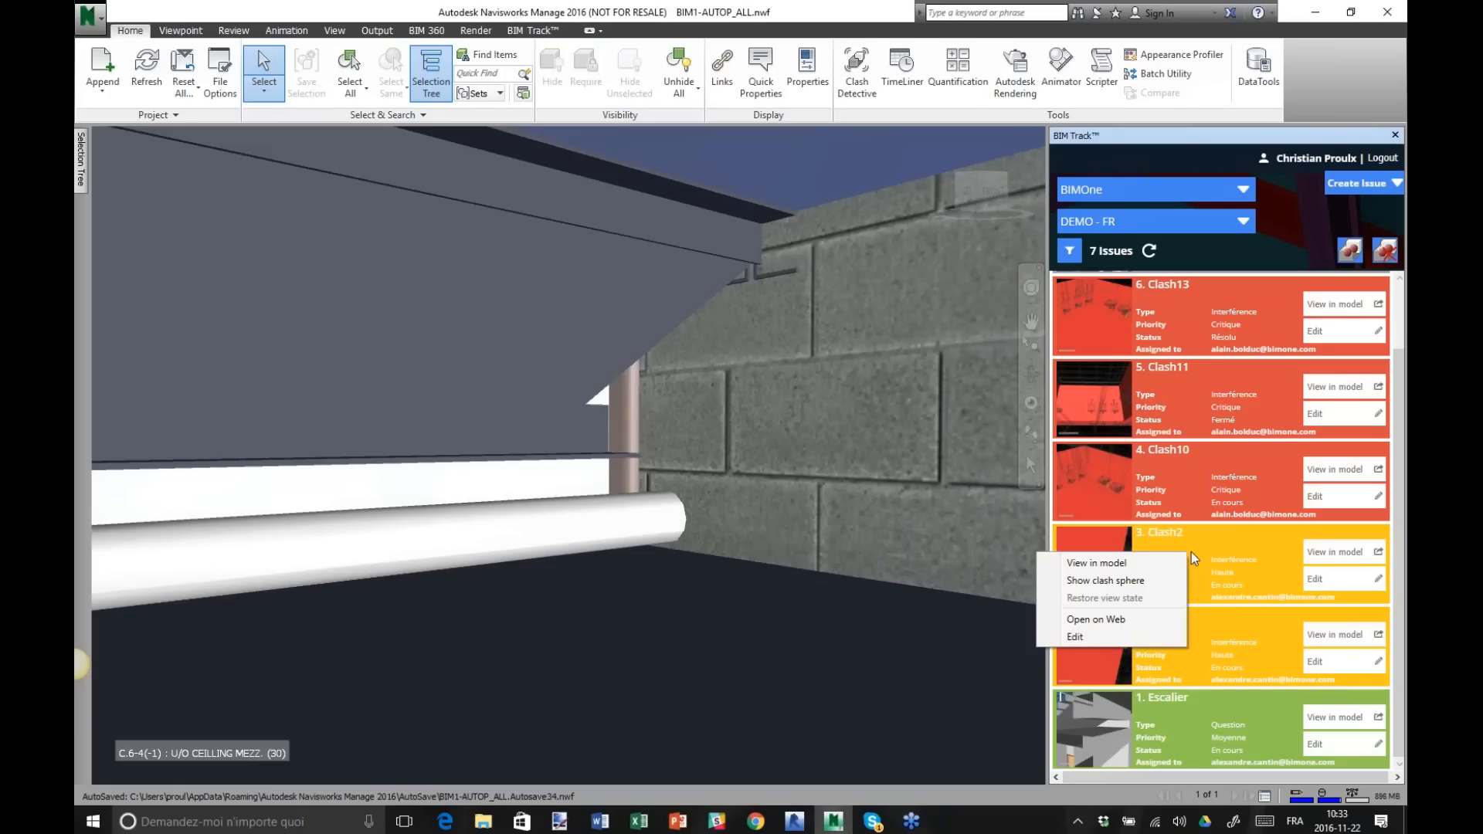
click(1147, 618)
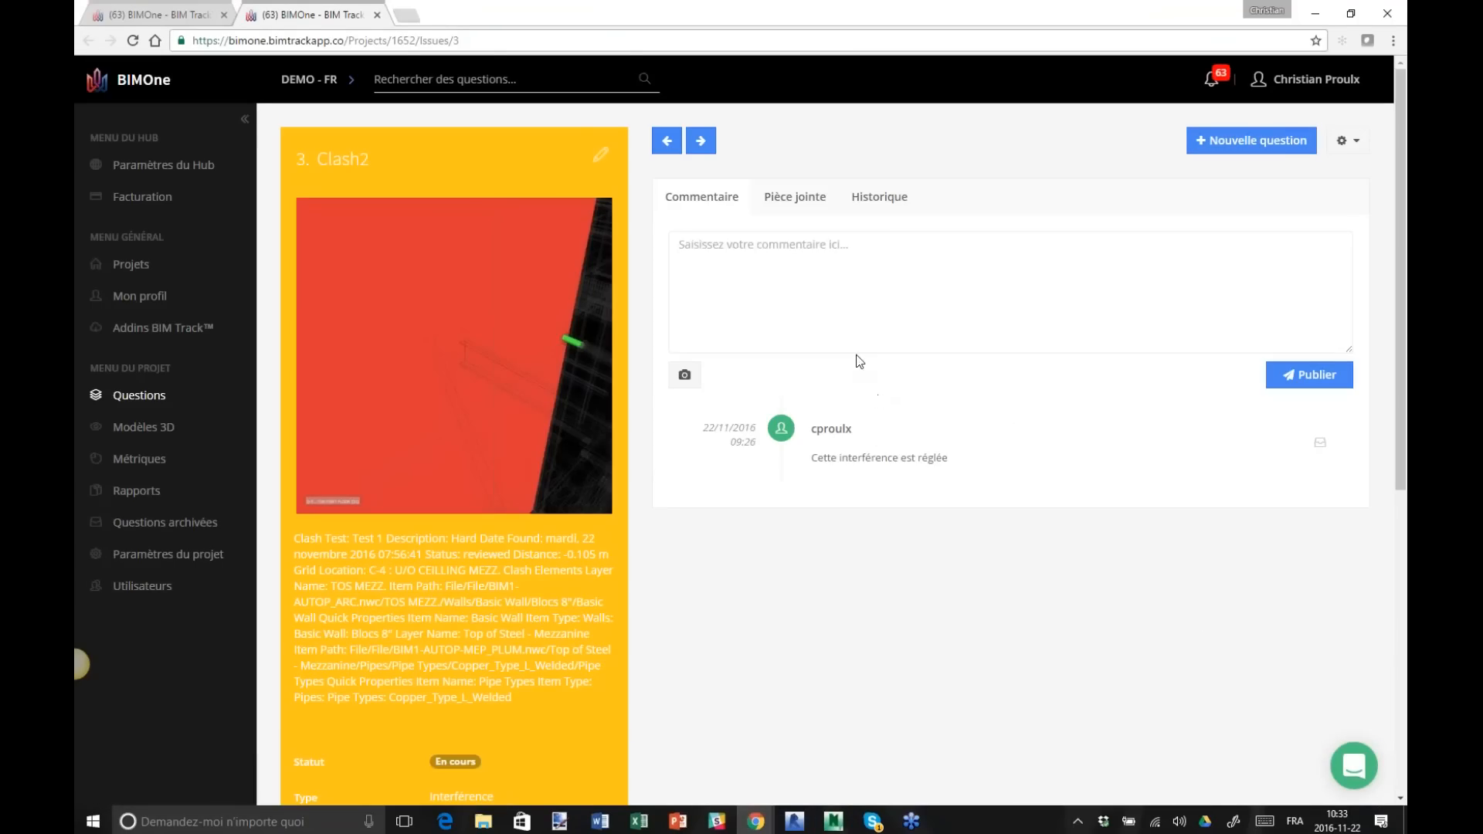
Open the settings of the DEMO - FR project and review its teams, issue types and statuses.
click(267, 14)
click(221, 560)
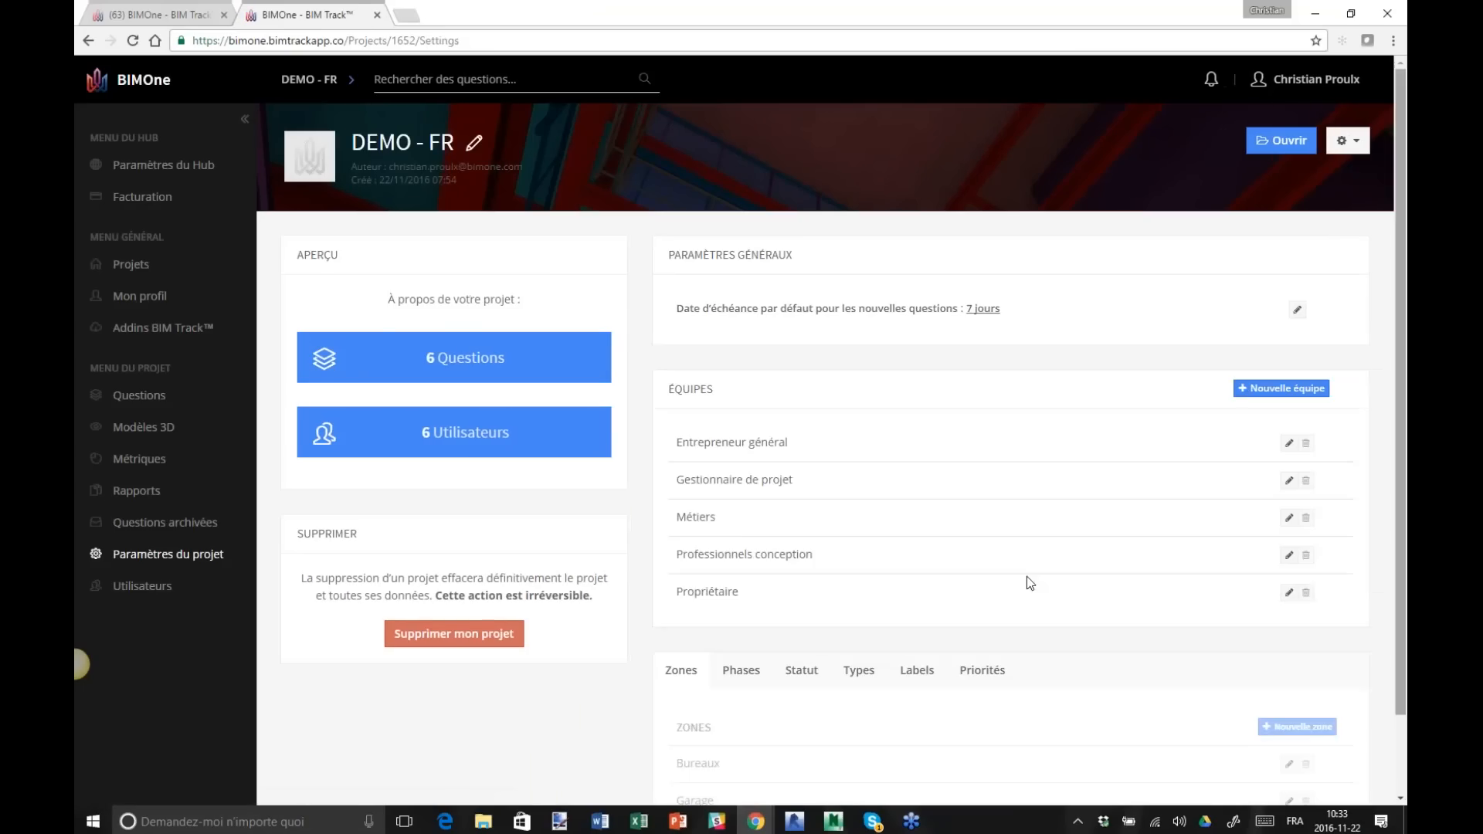
scroll(1074, 567, down, 1)
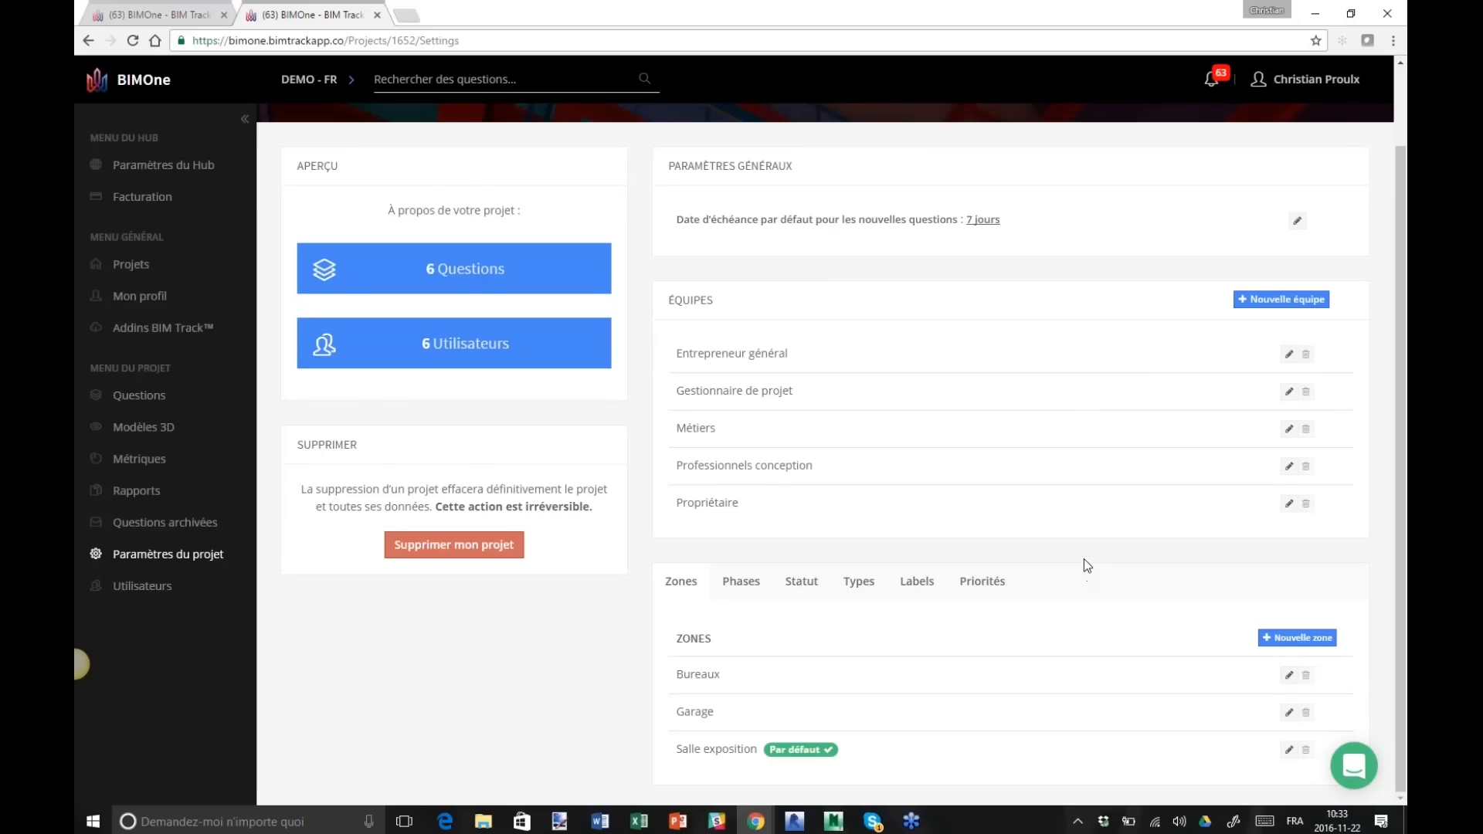
click(857, 580)
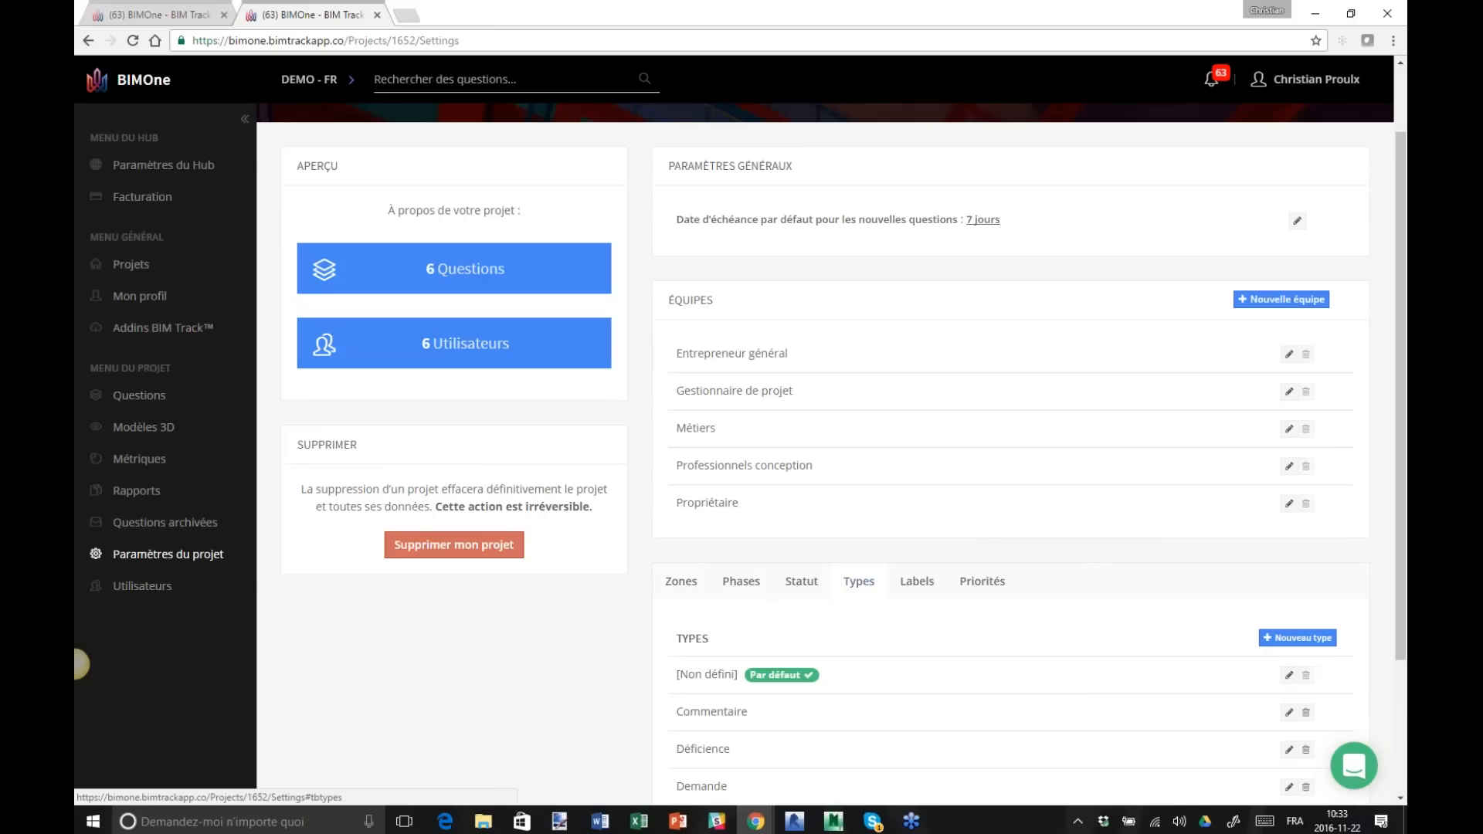
click(802, 581)
scroll(960, 440, down, 2)
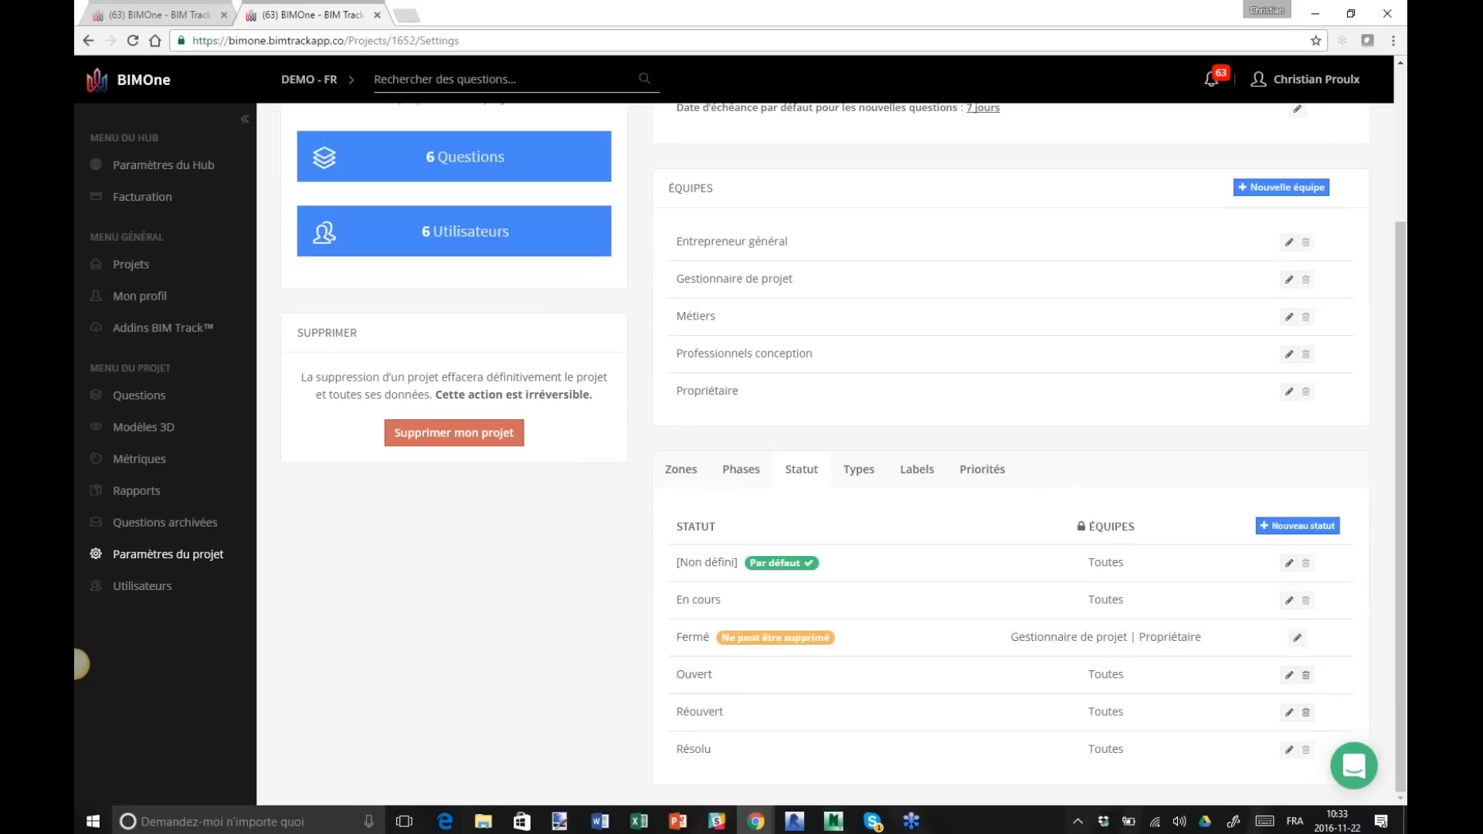
scroll(950, 298, up, 1)
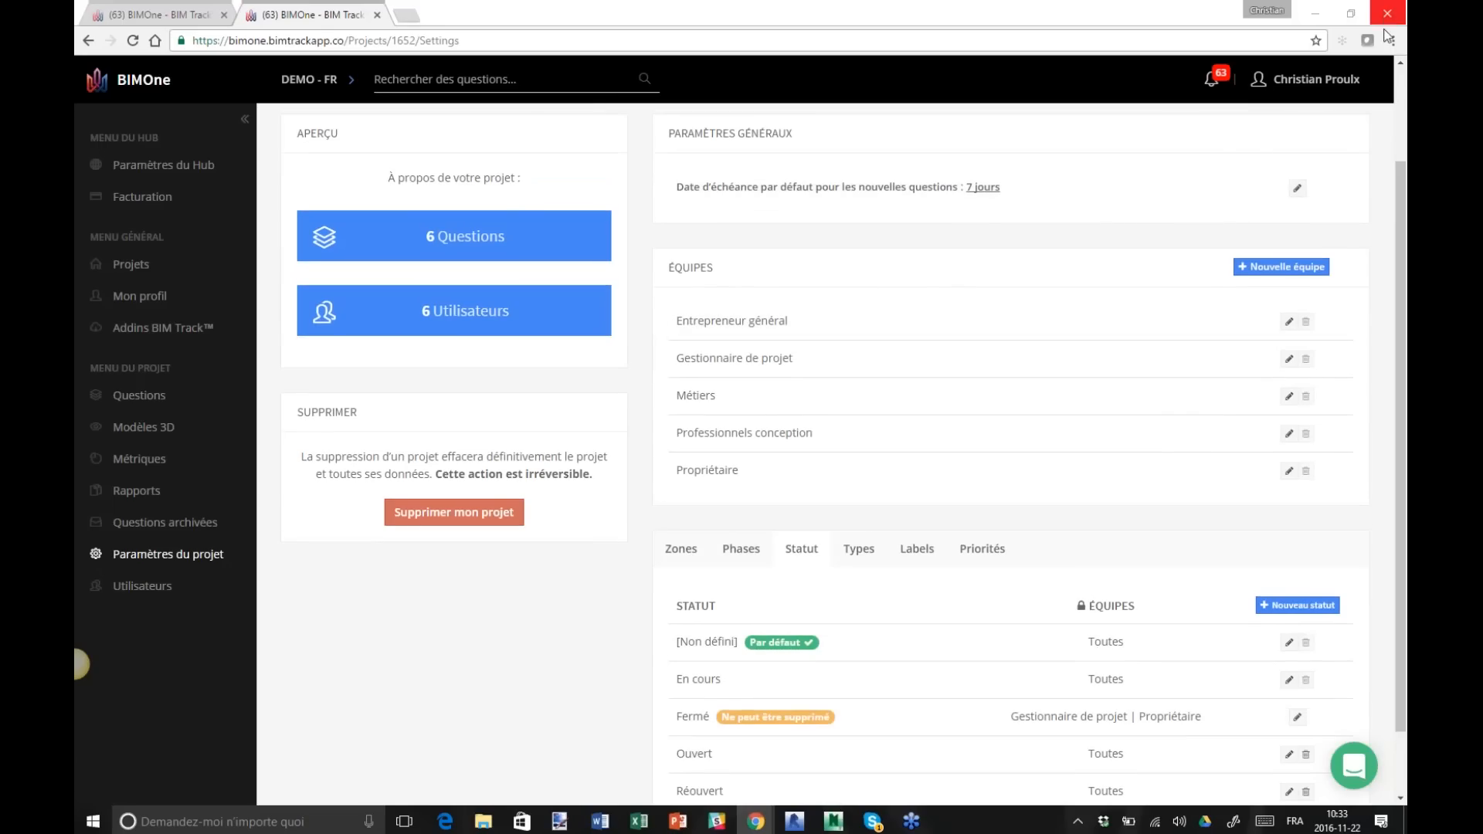
Add a new project team named Inspecteur.
click(1282, 266)
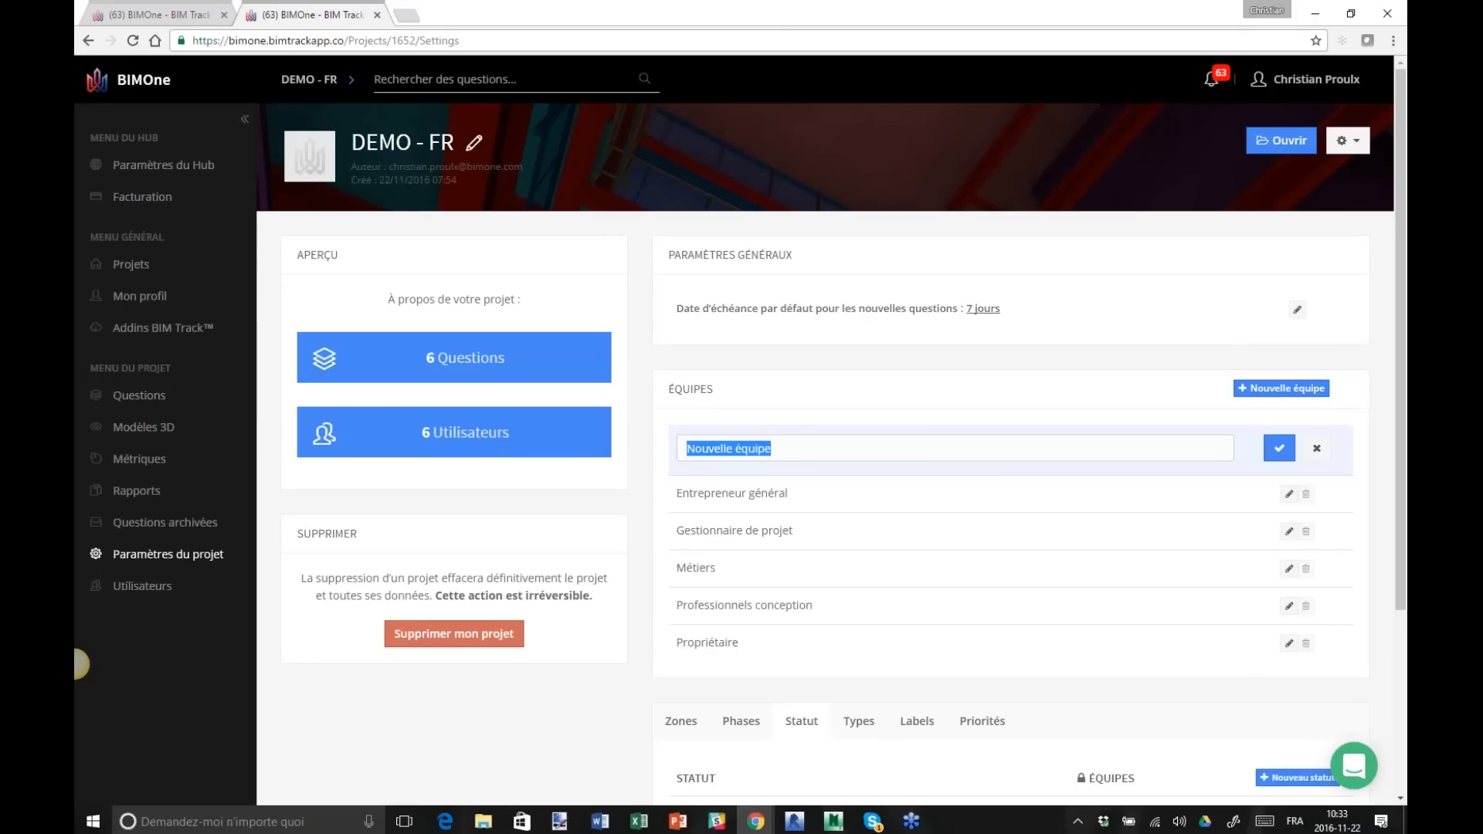
text(Inspecteur)
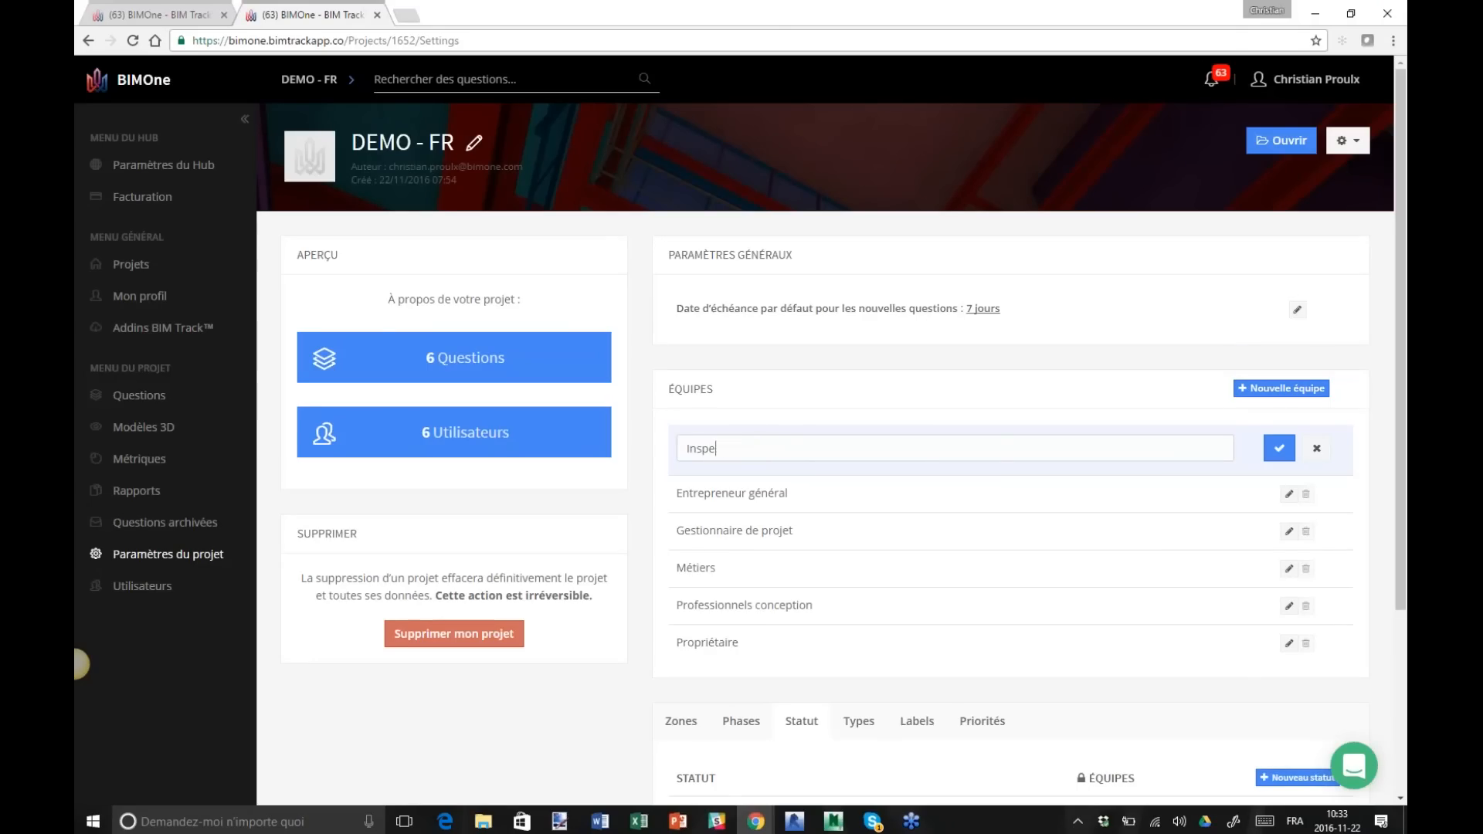
click(1276, 450)
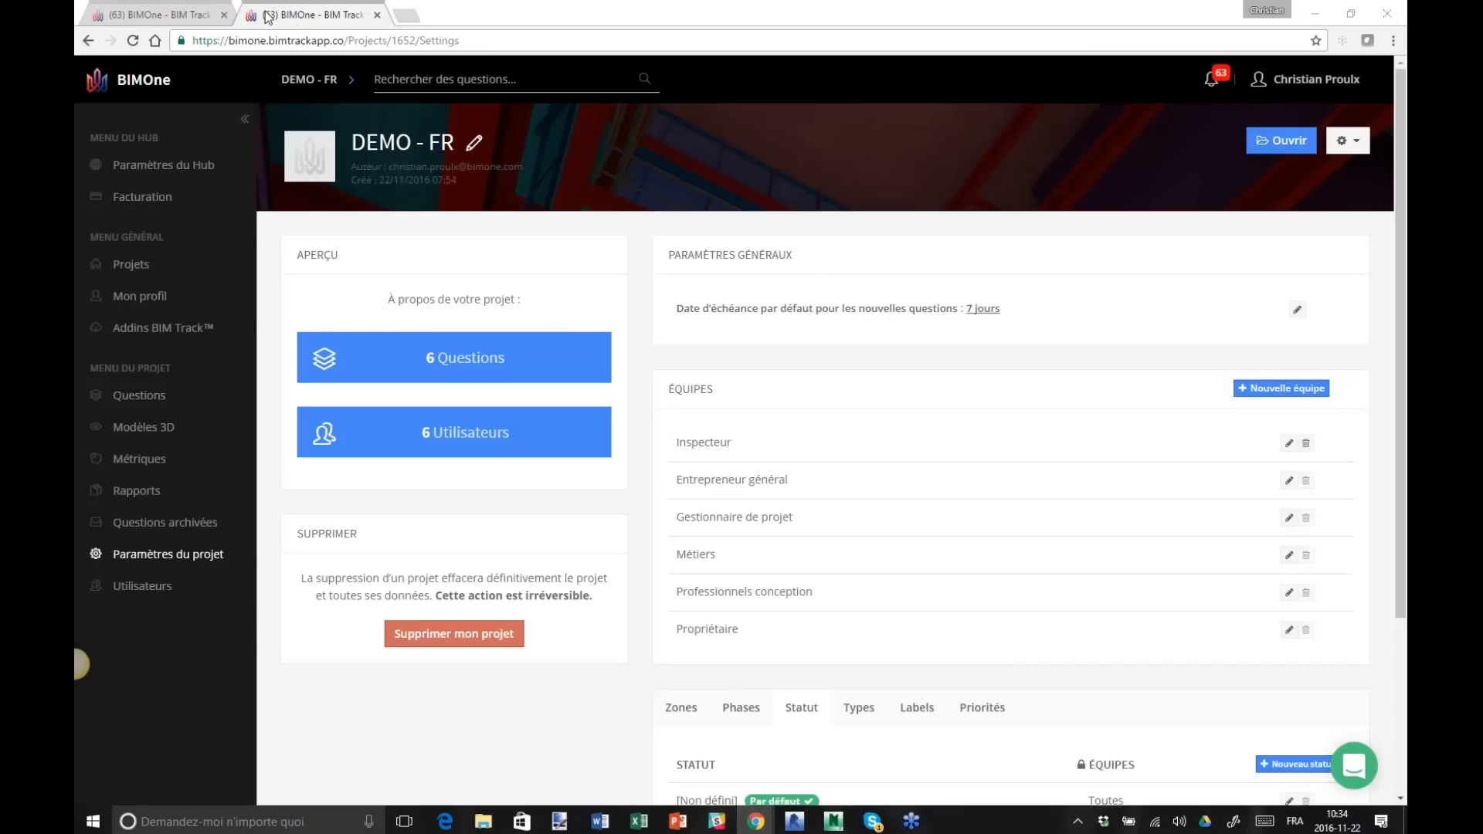
Add the Inspecteur team to the project creator's user entry and save the change.
click(142, 585)
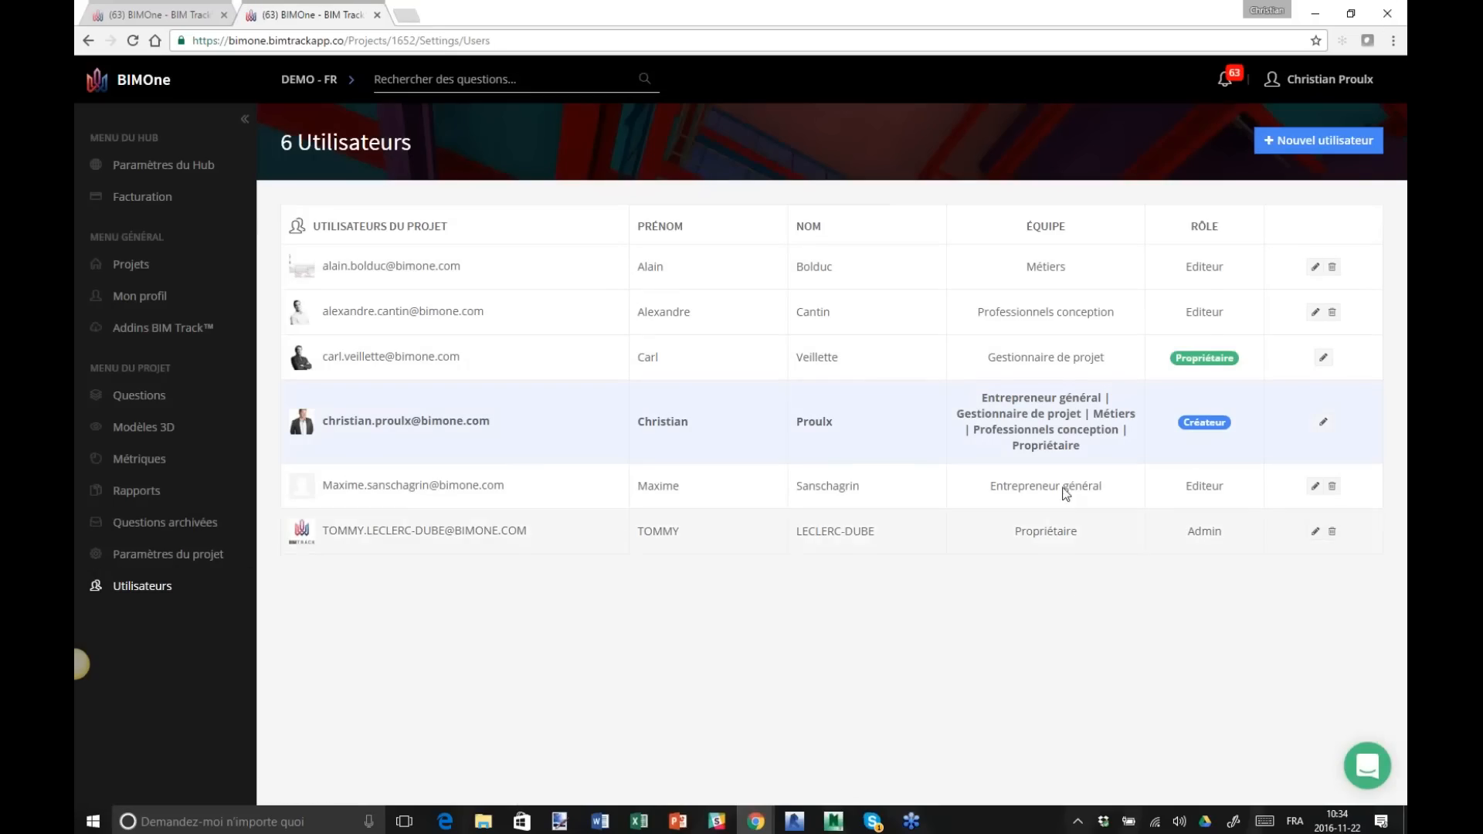
click(1322, 422)
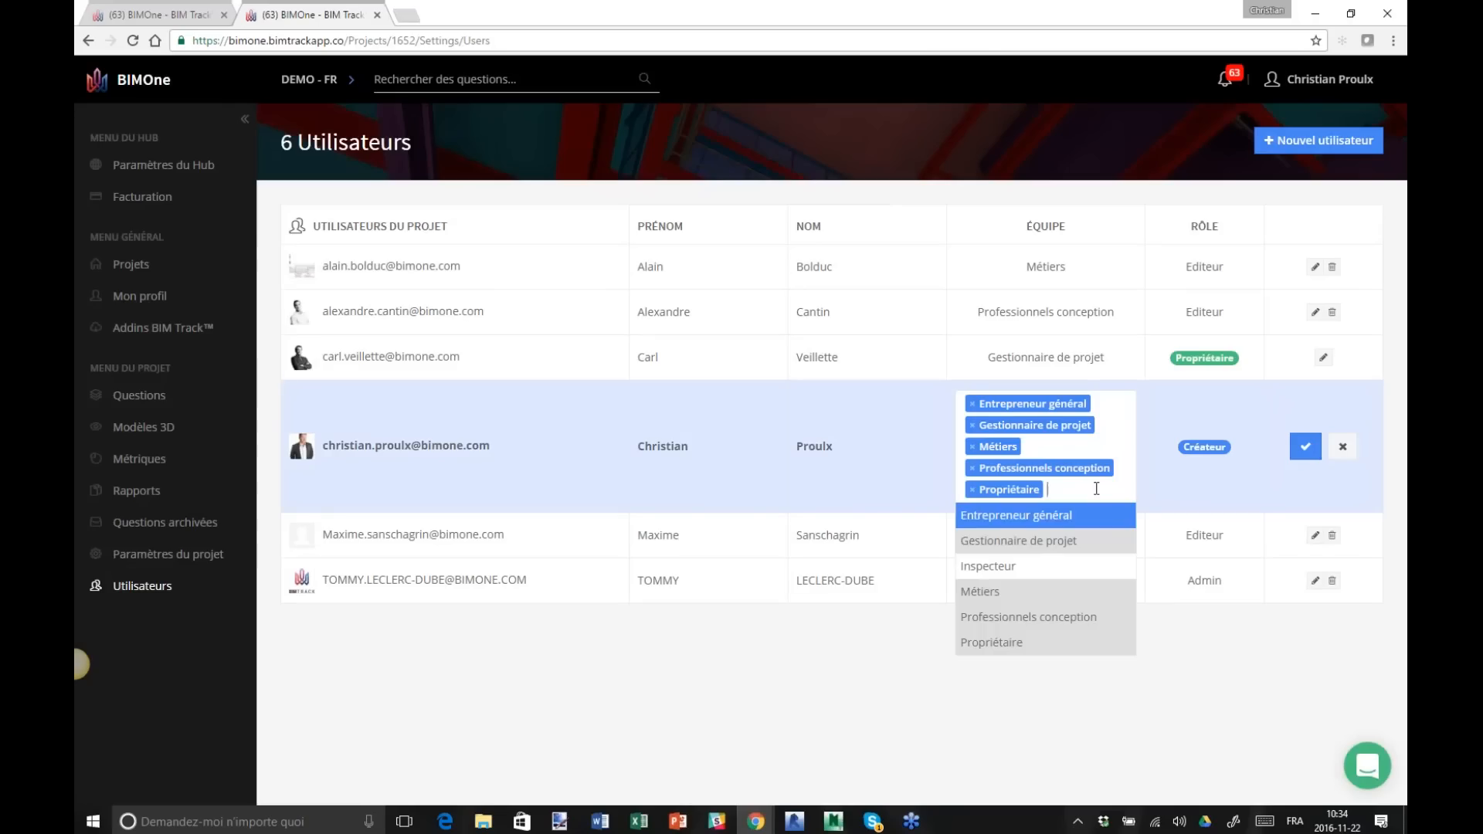
click(1081, 566)
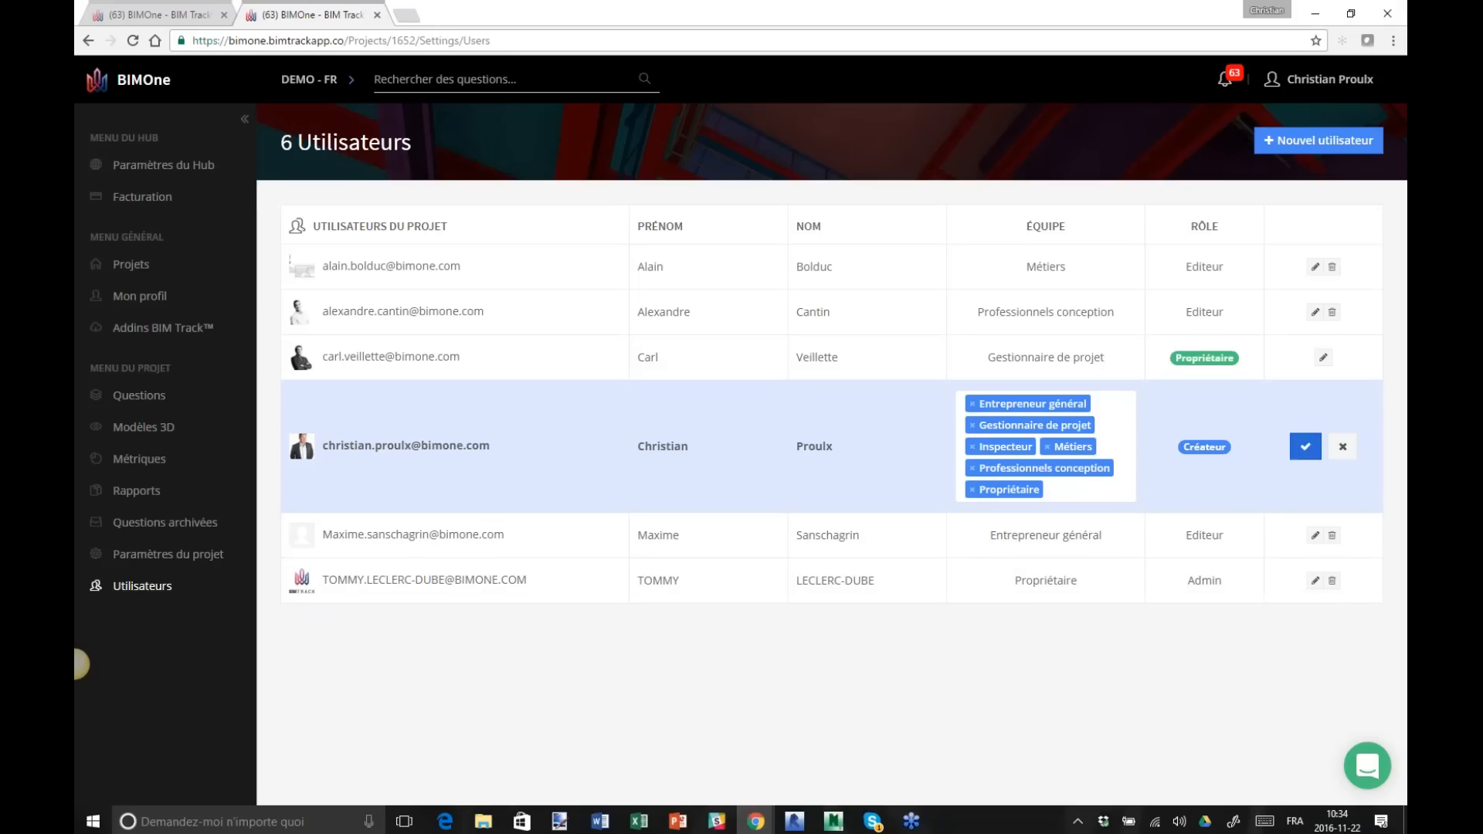
click(1305, 447)
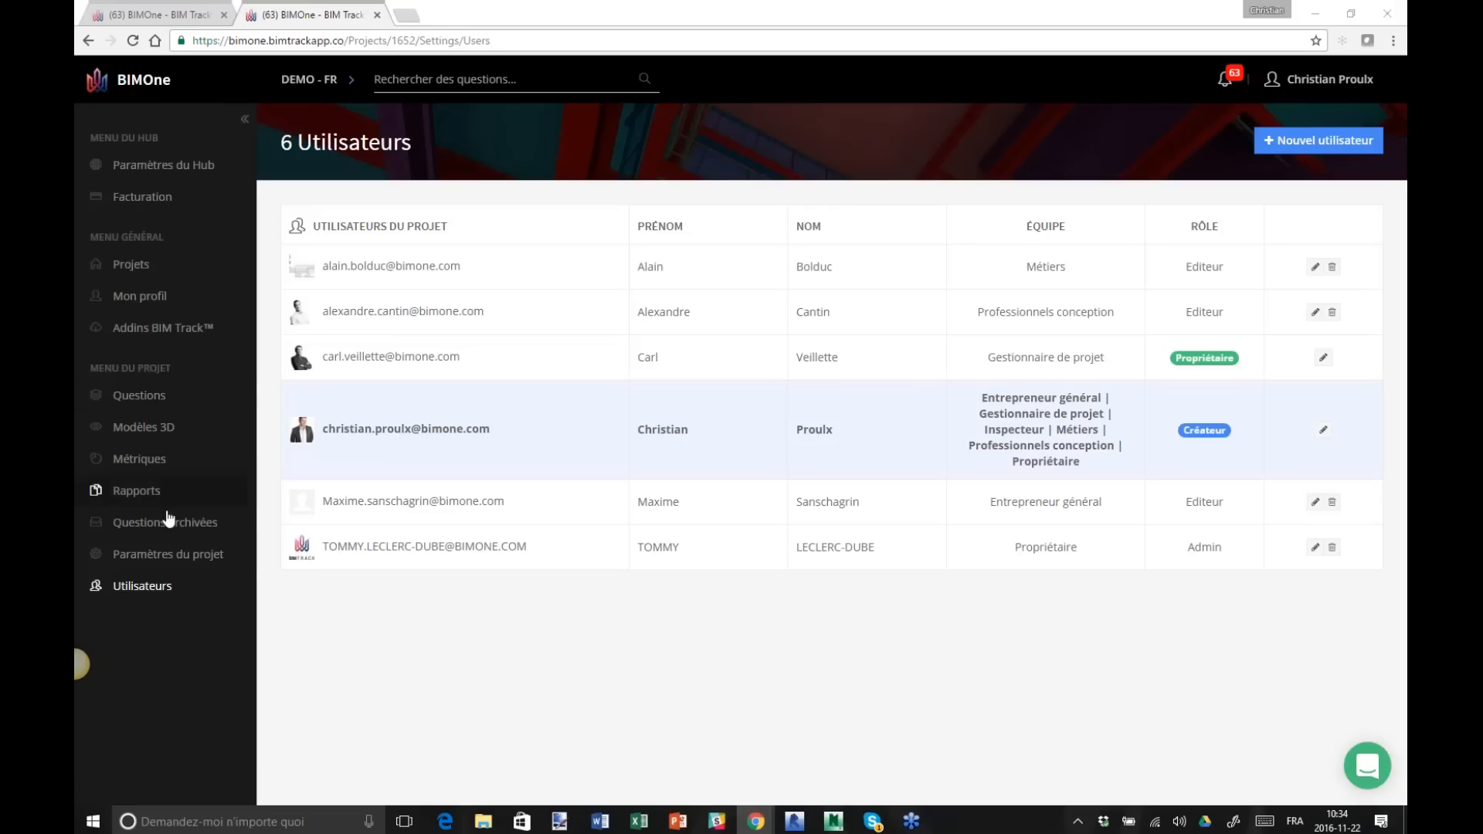
Return to the project settings and check which teams are allowed to use each status, including Fermé.
click(213, 553)
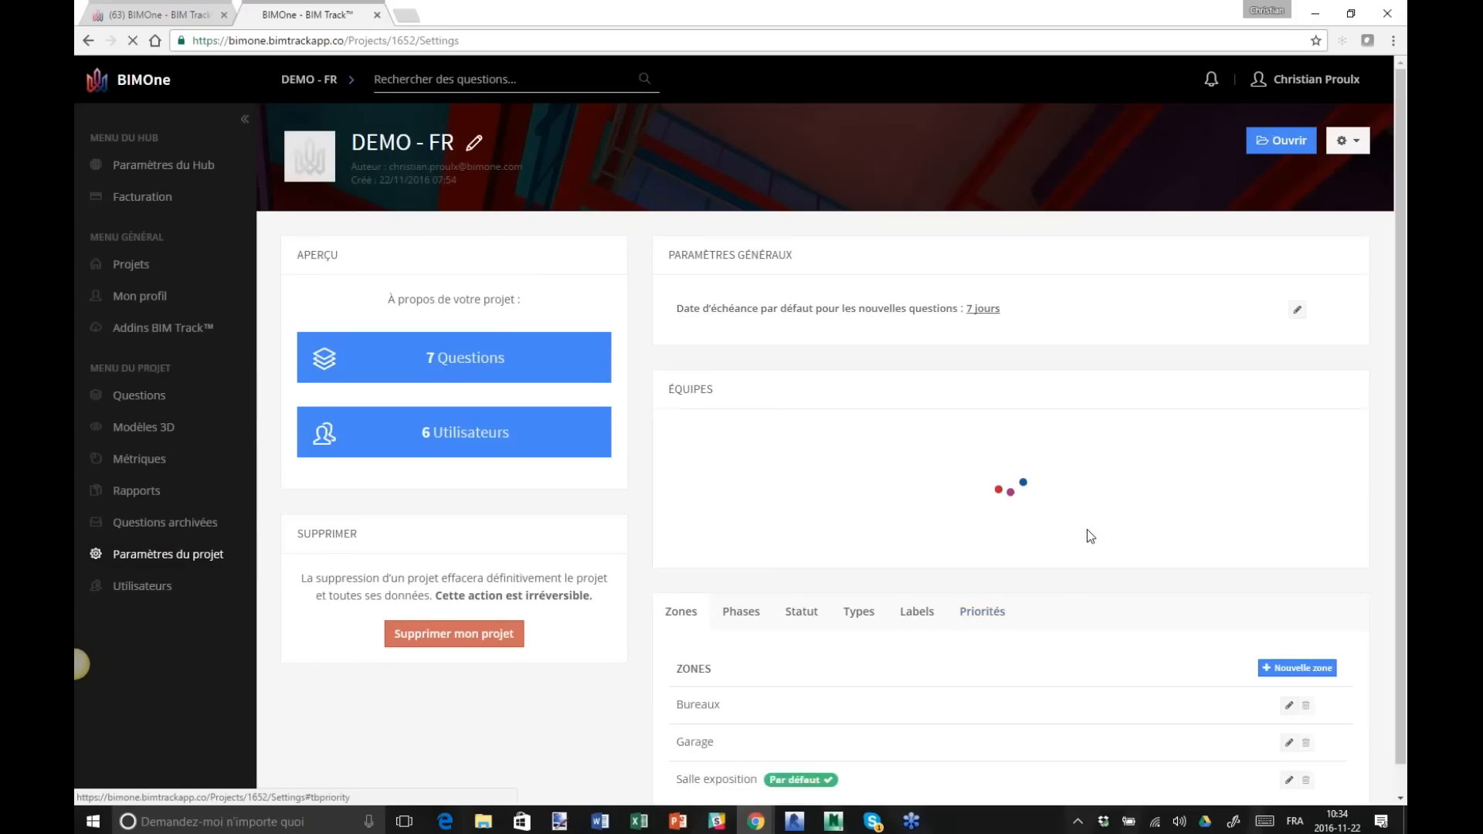
scroll(1004, 541, down, 1)
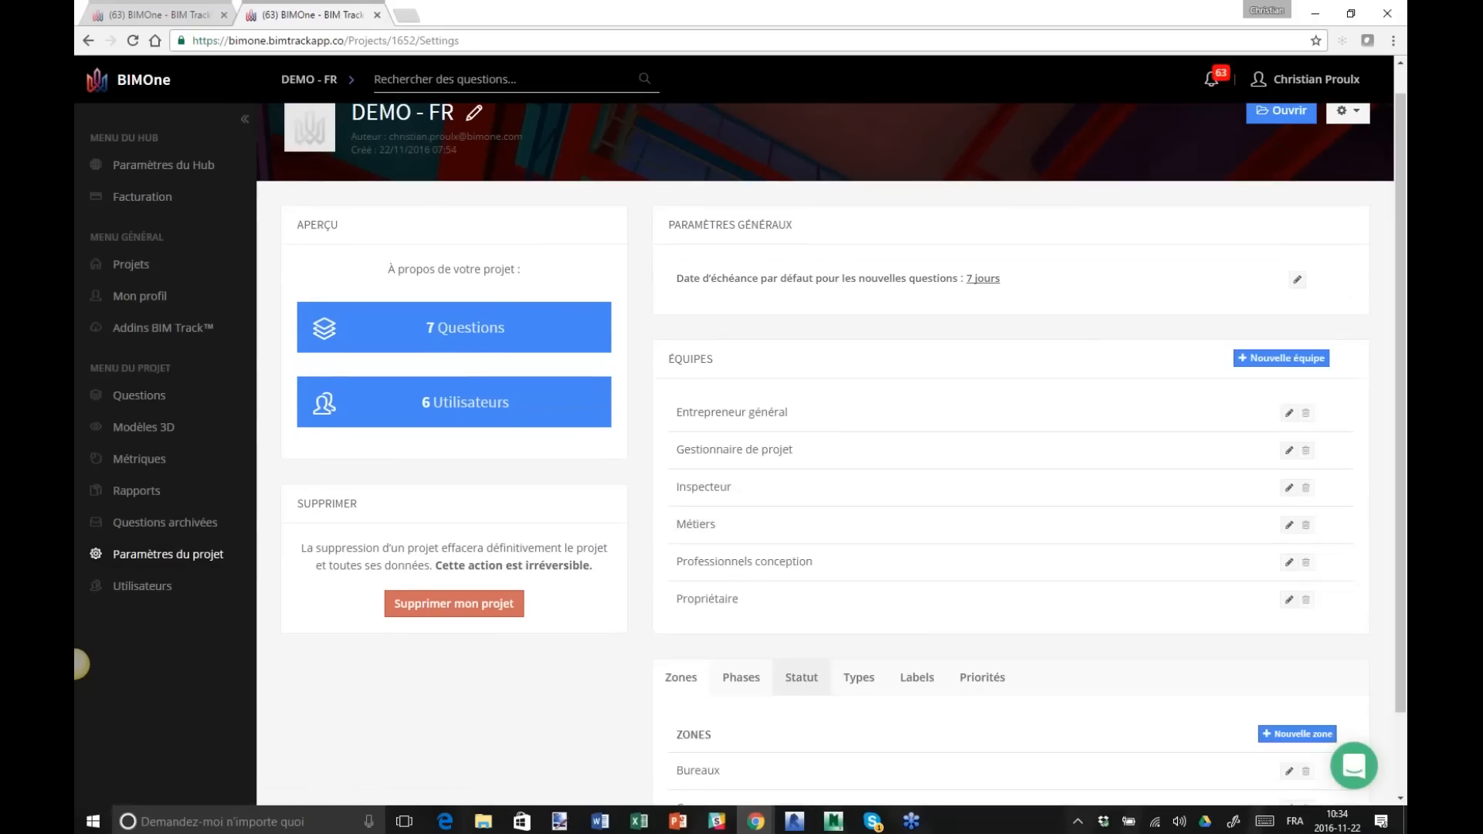
scroll(980, 563, down, 2)
click(800, 581)
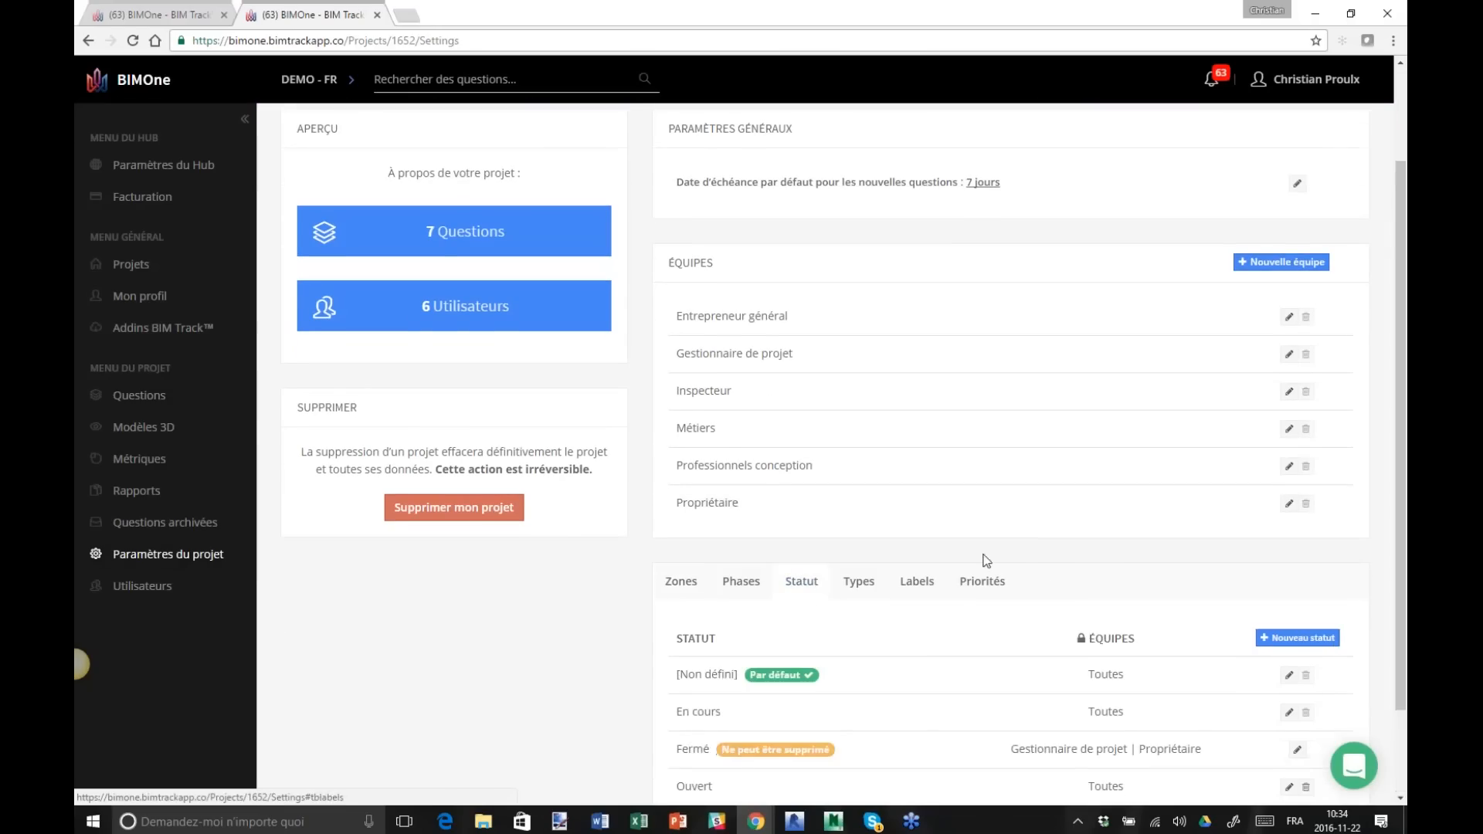
scroll(1037, 546, down, 2)
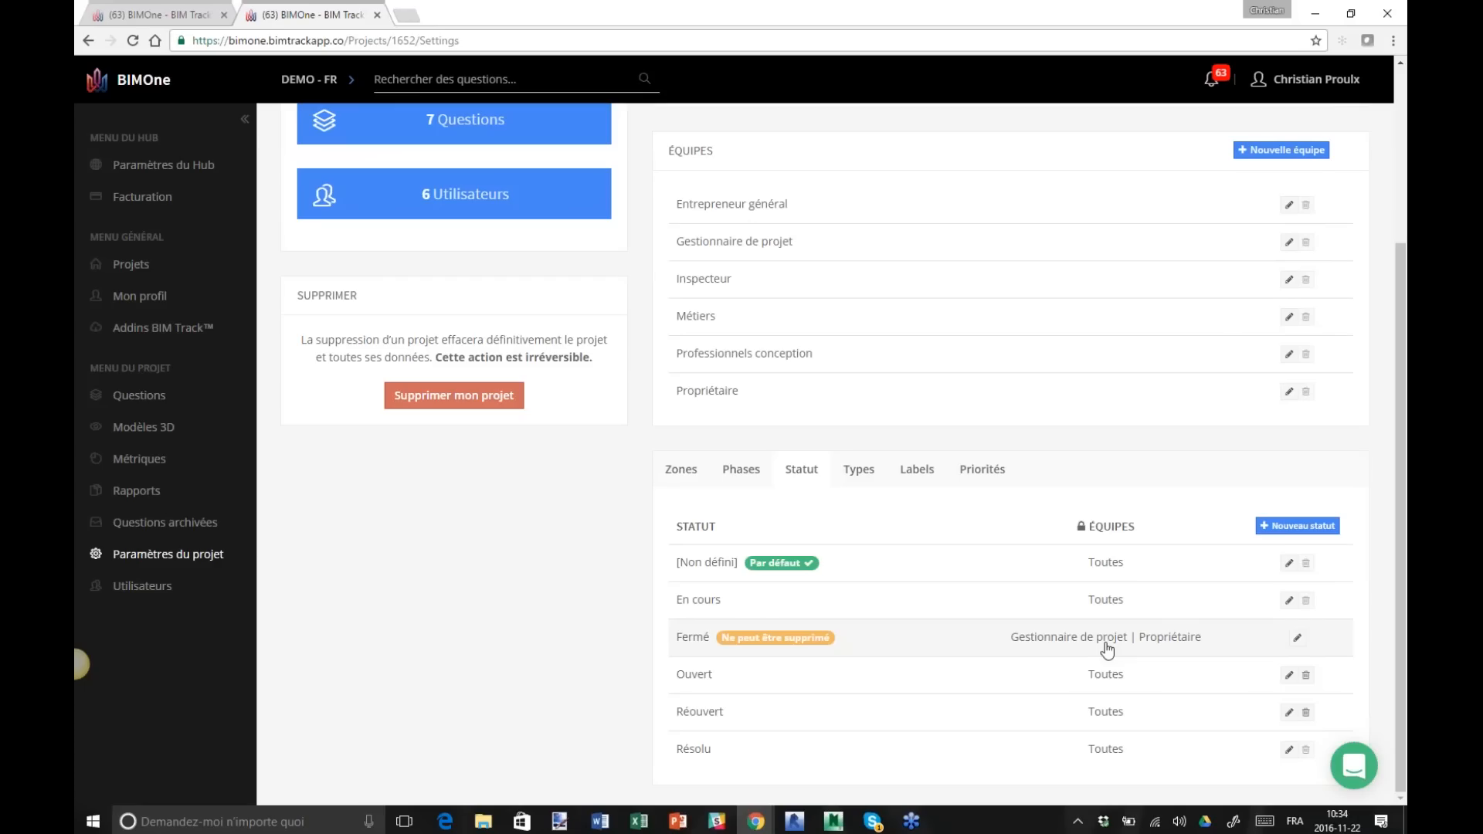
Filter the project's issue list to the status Résolu.
click(148, 396)
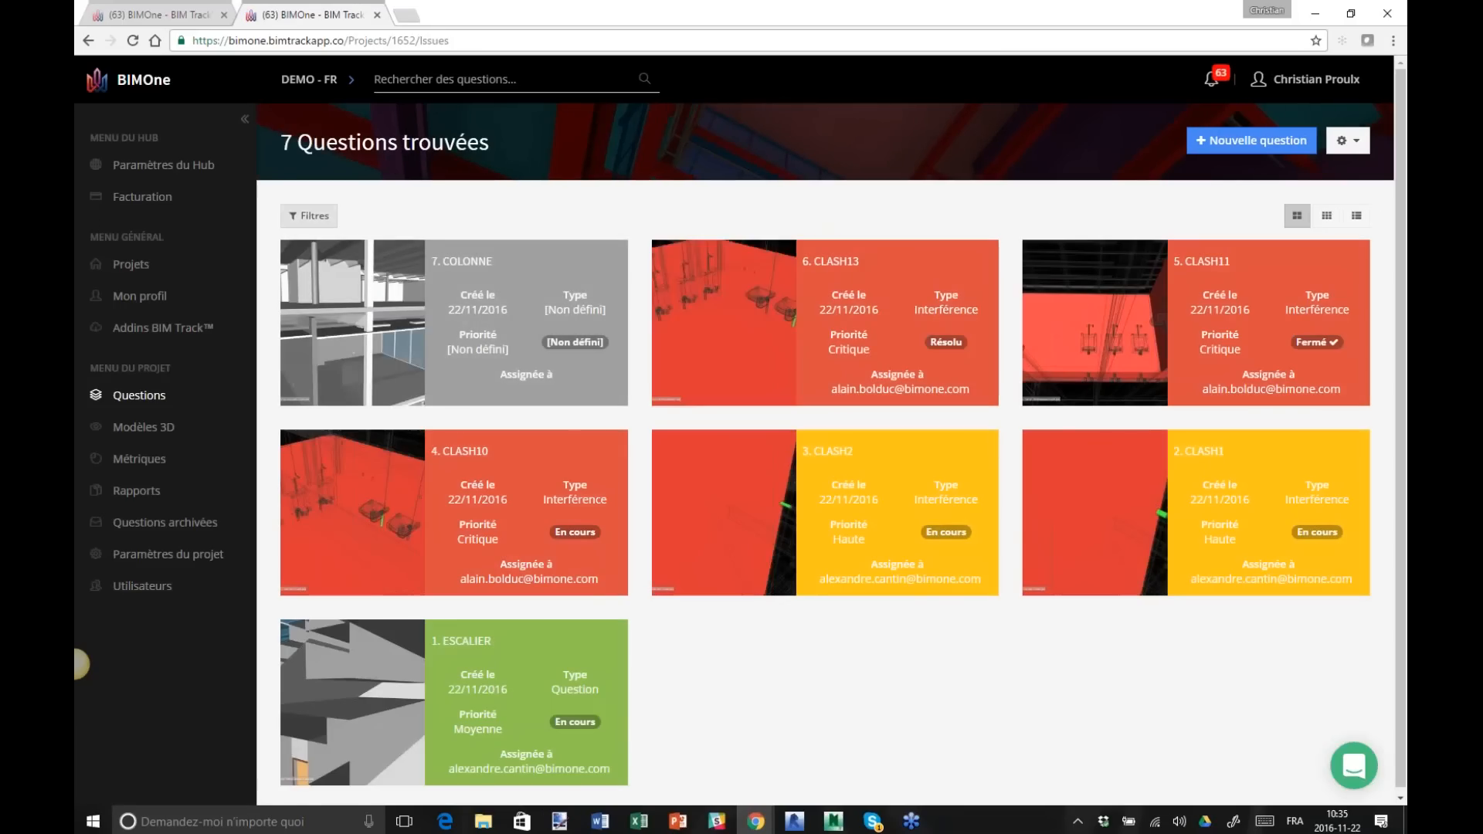
click(309, 215)
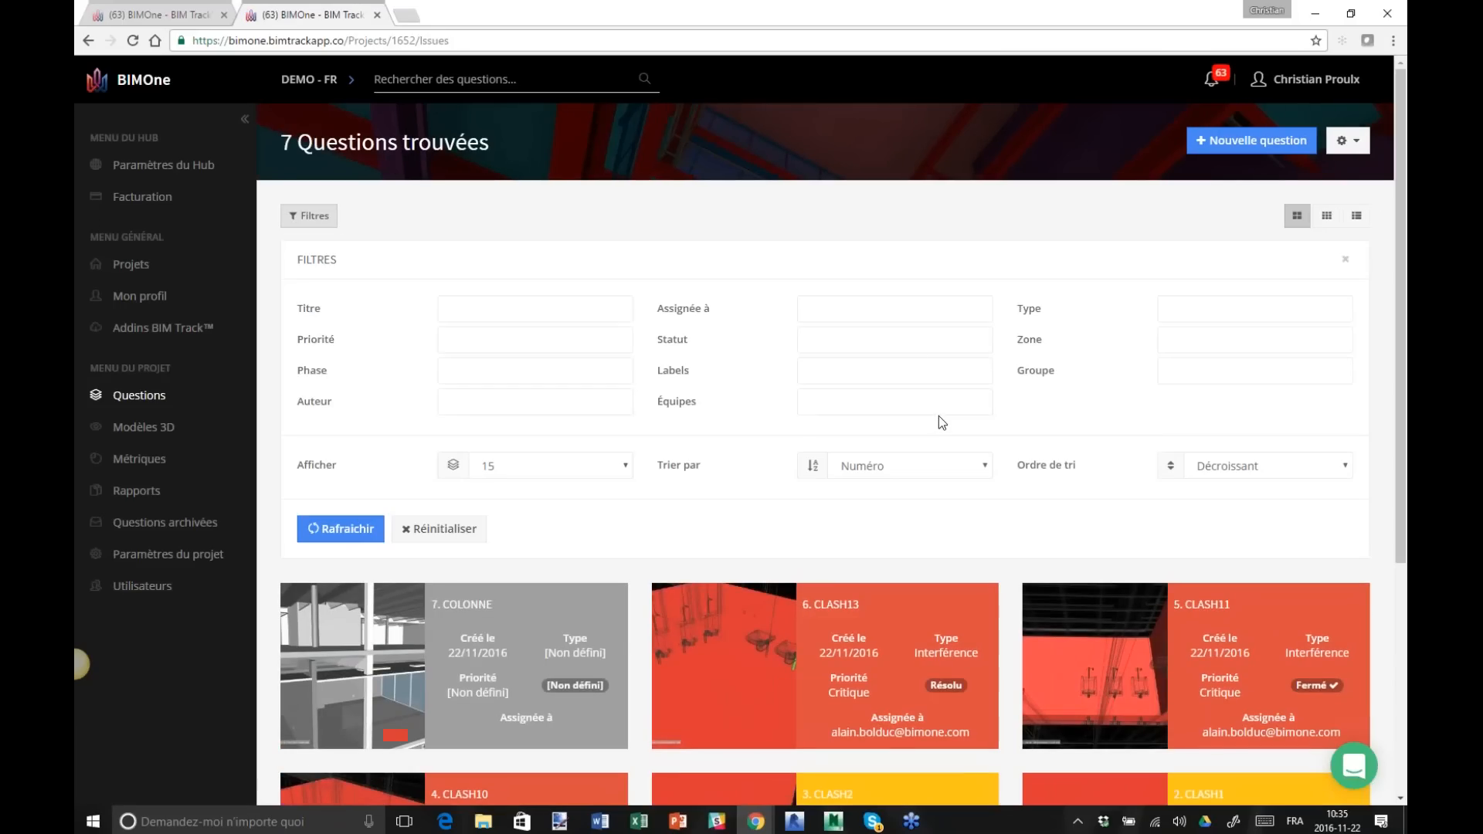
click(863, 332)
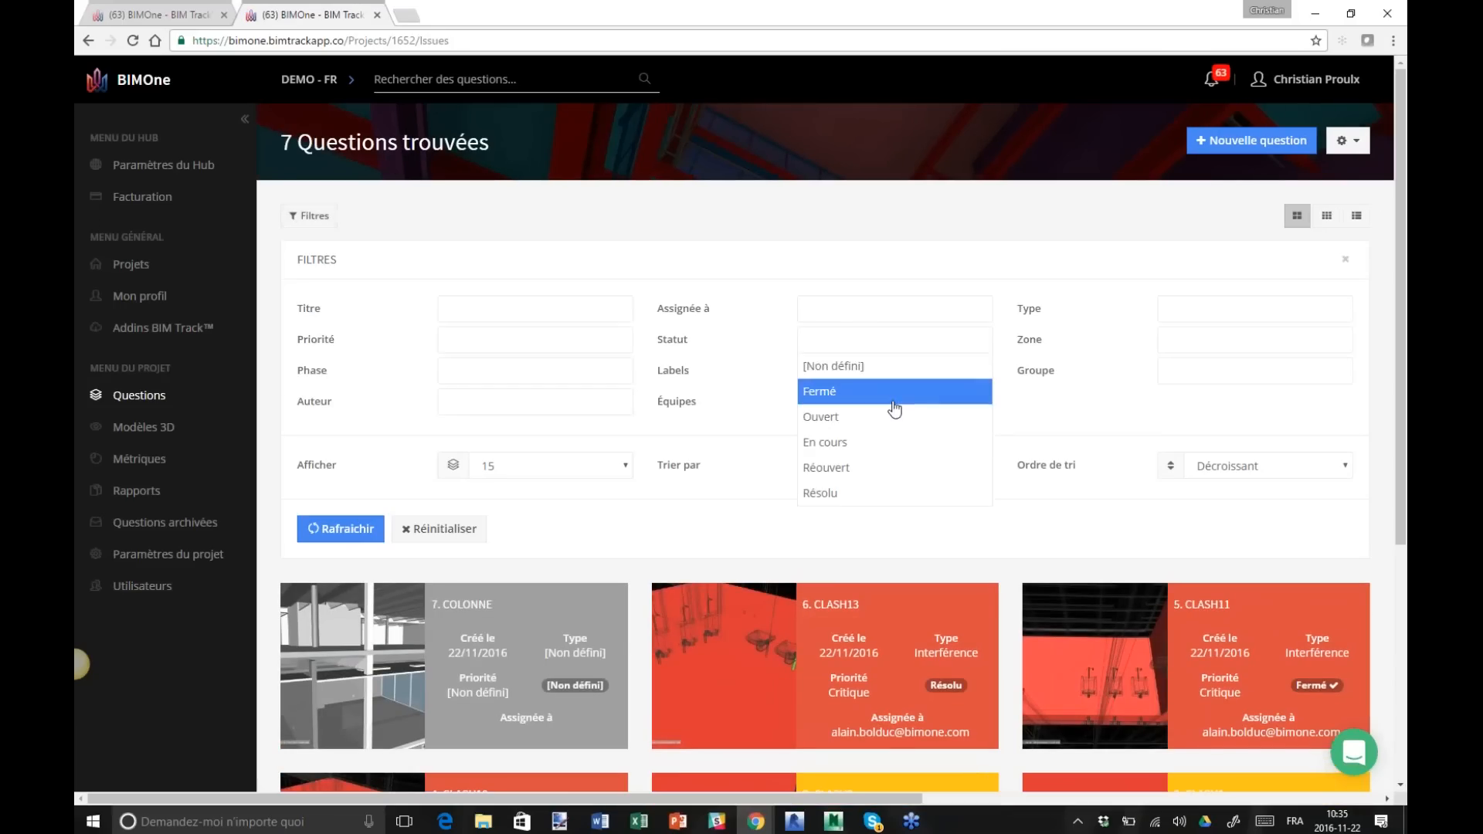
click(895, 494)
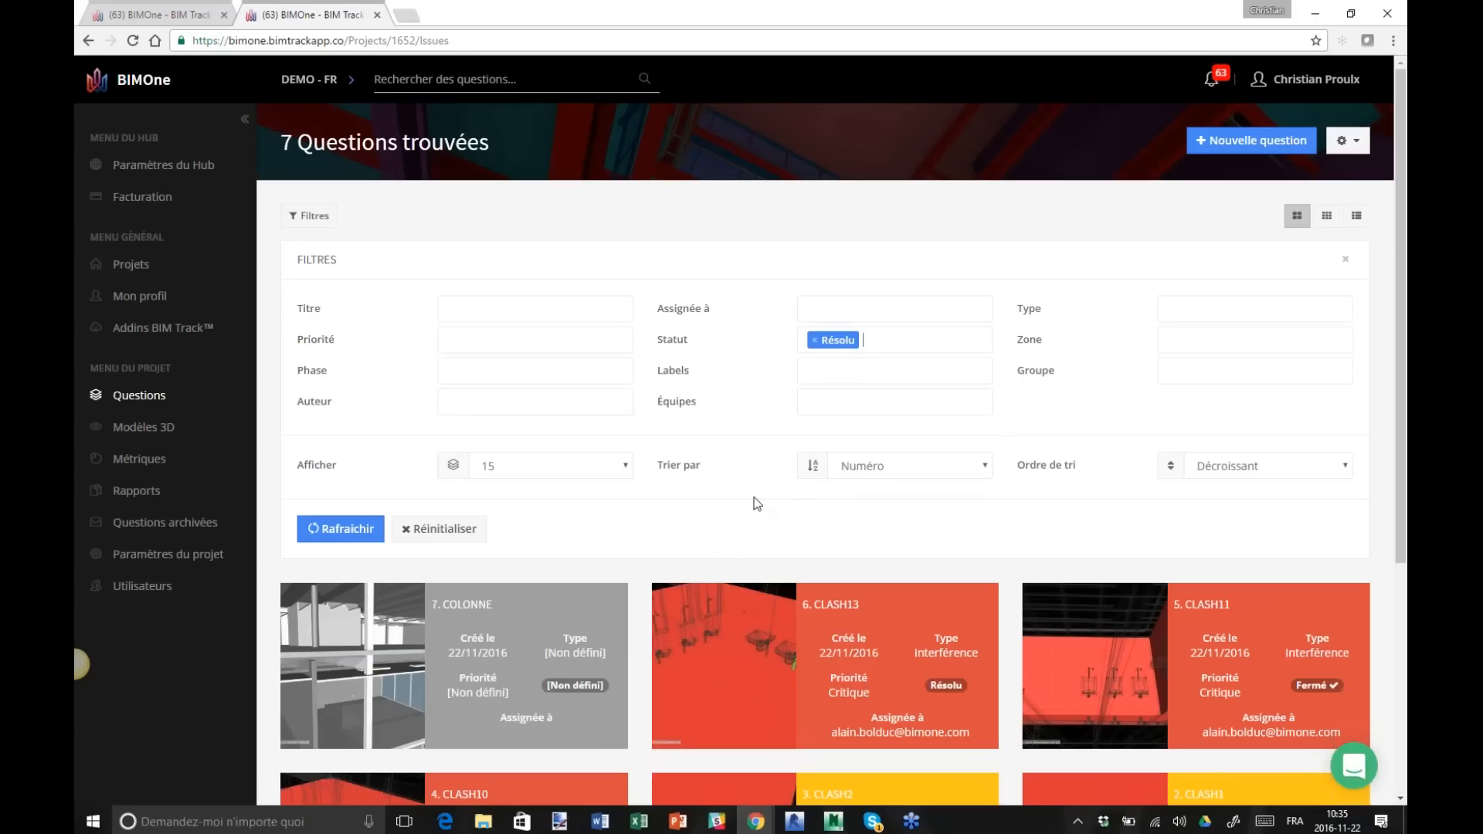
click(347, 530)
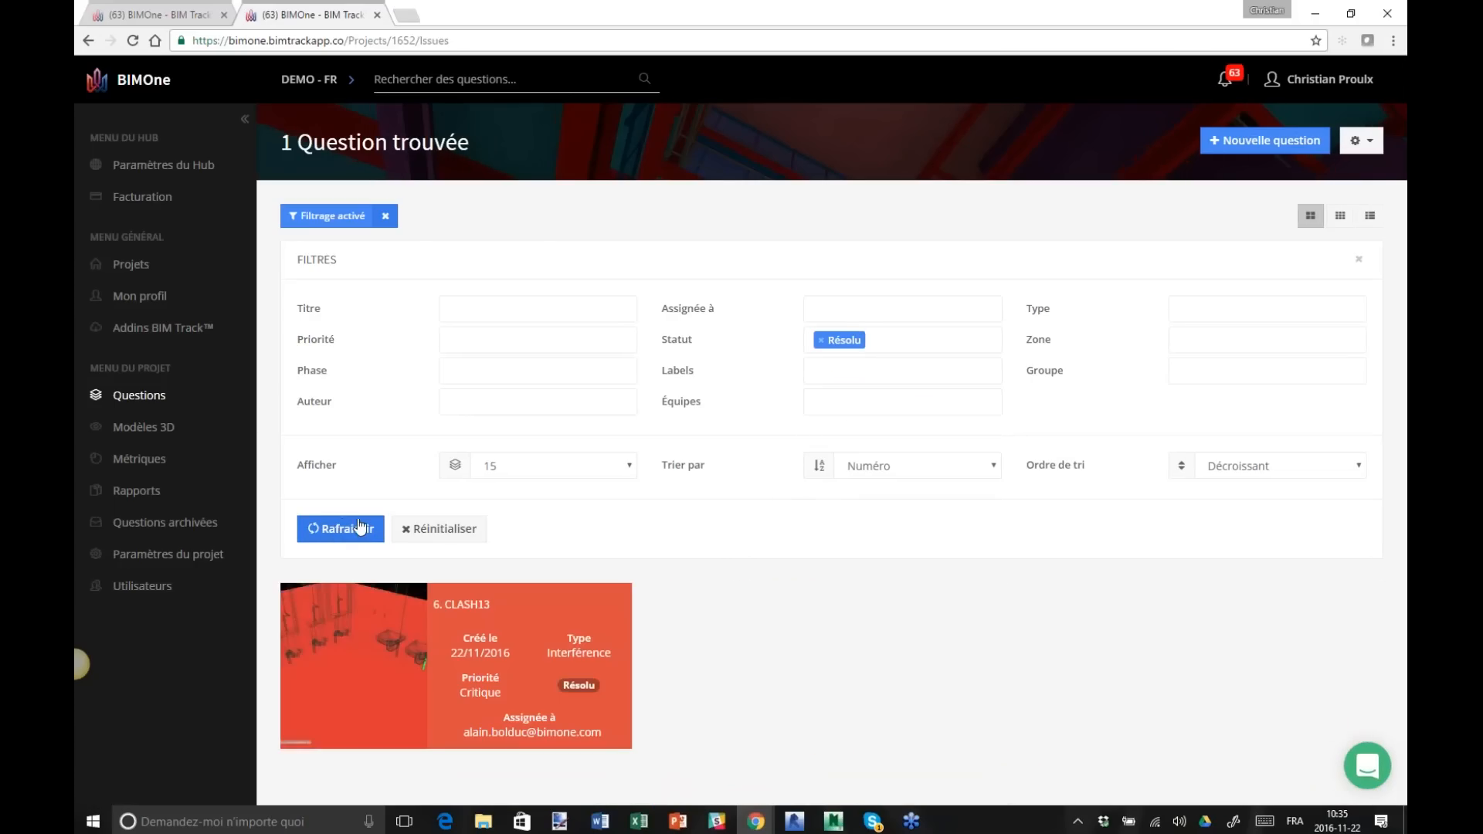
Open the Clash13 issue, review its properties and history, and expand the details of its earliest update.
click(494, 664)
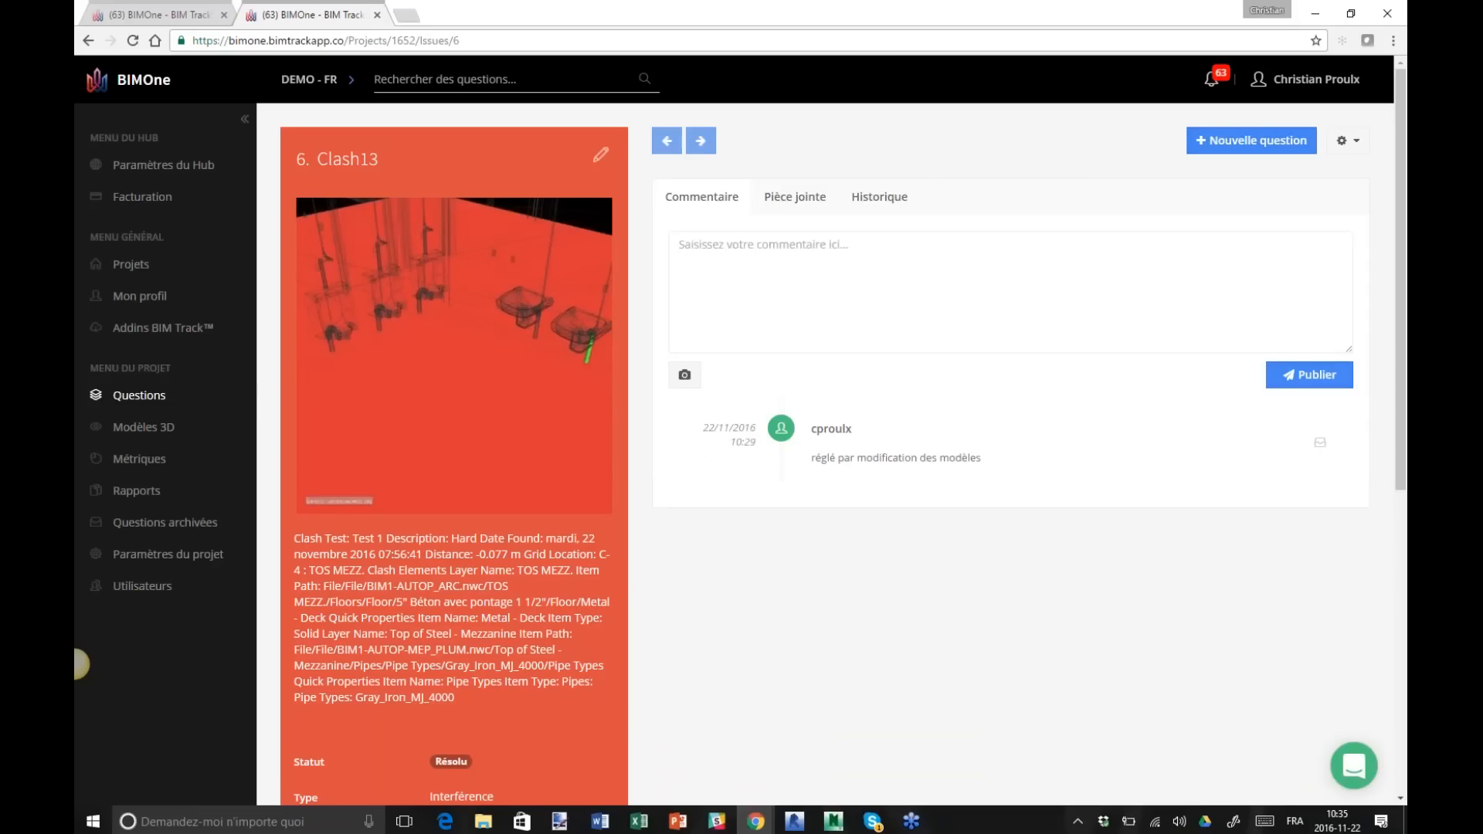
scroll(844, 367, down, 6)
scroll(844, 368, up, 5)
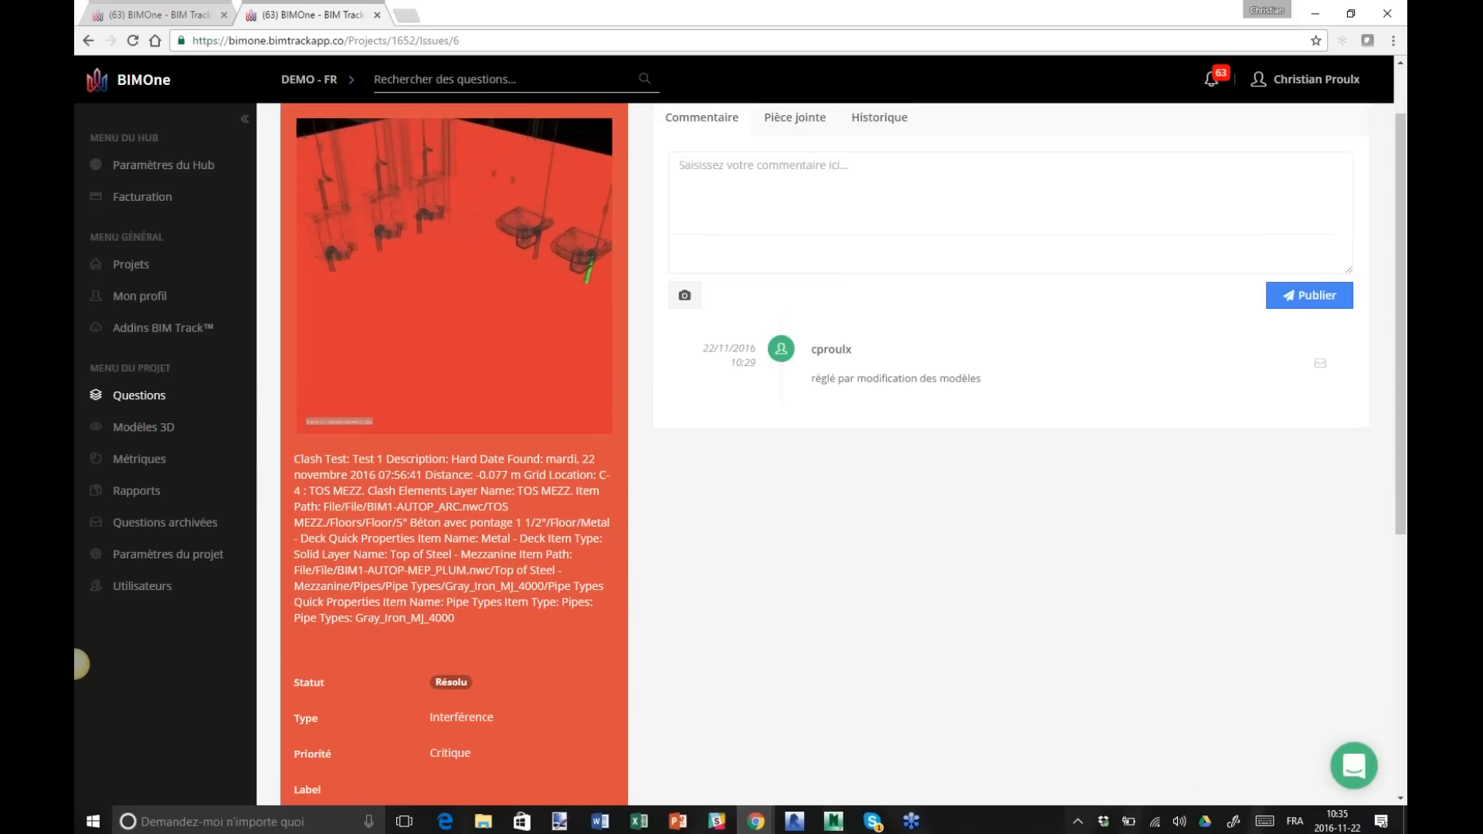
scroll(724, 612, down, 3)
scroll(869, 228, up, 4)
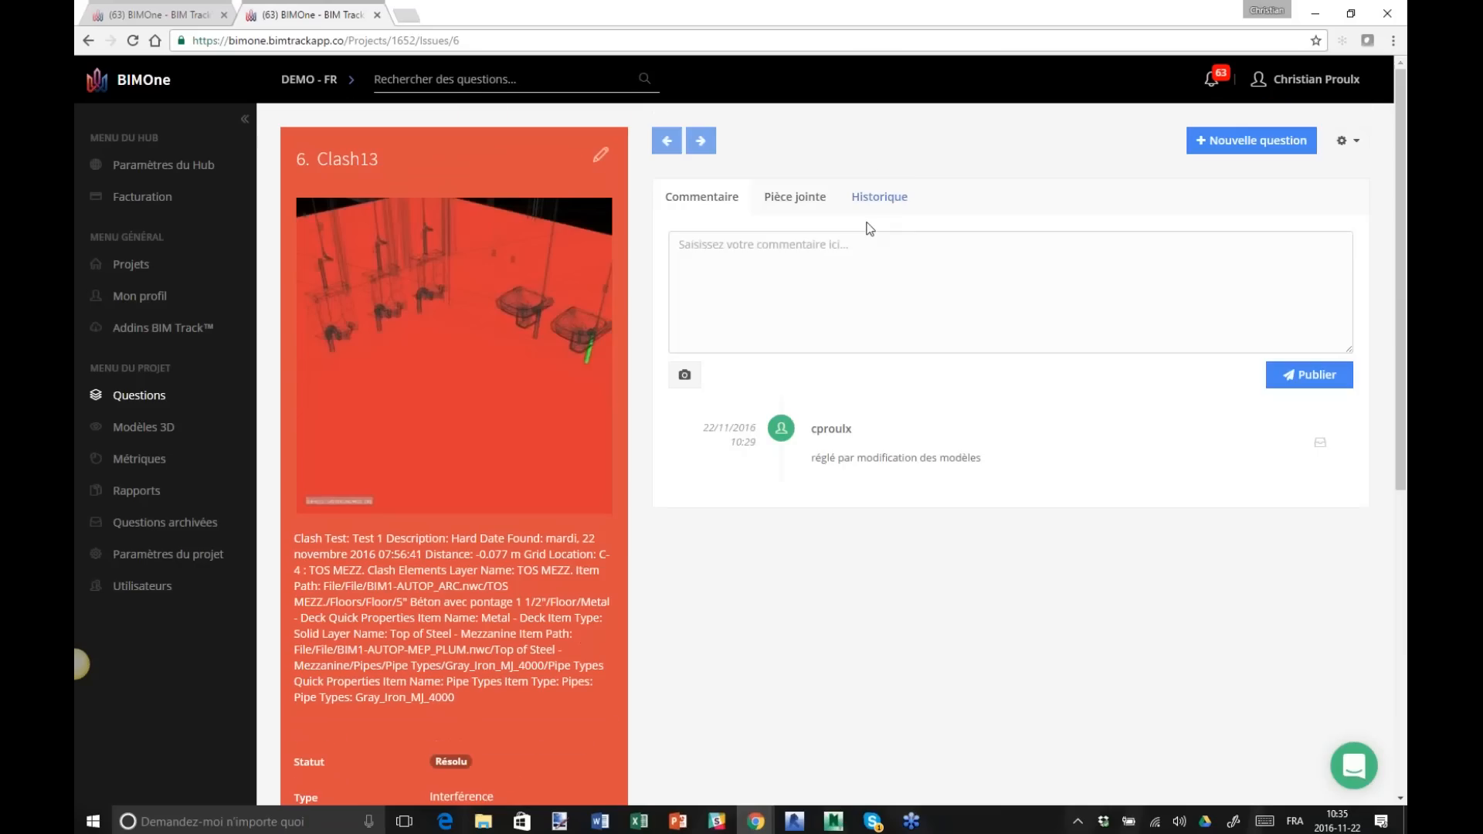
click(882, 203)
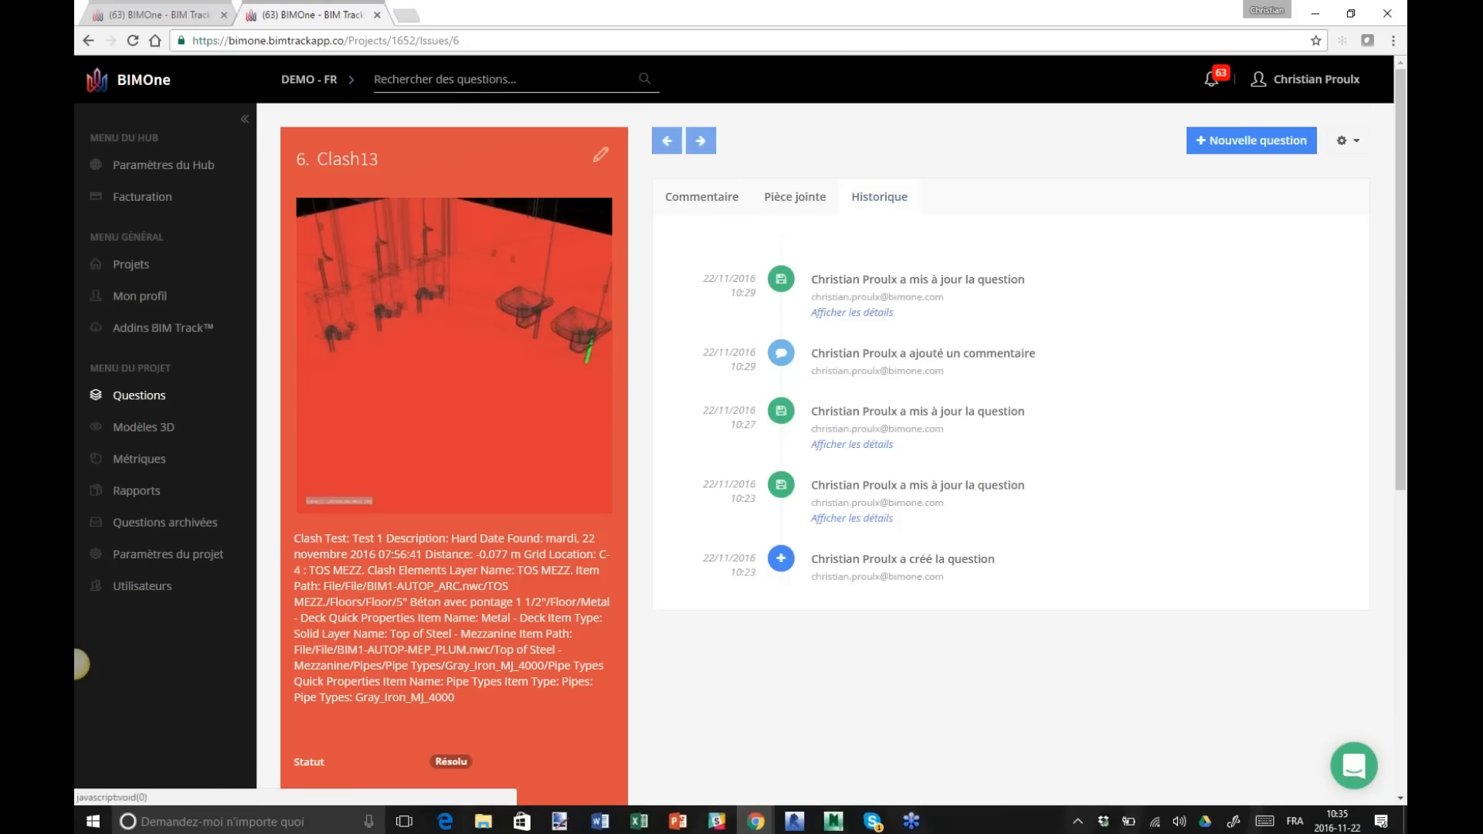
click(851, 518)
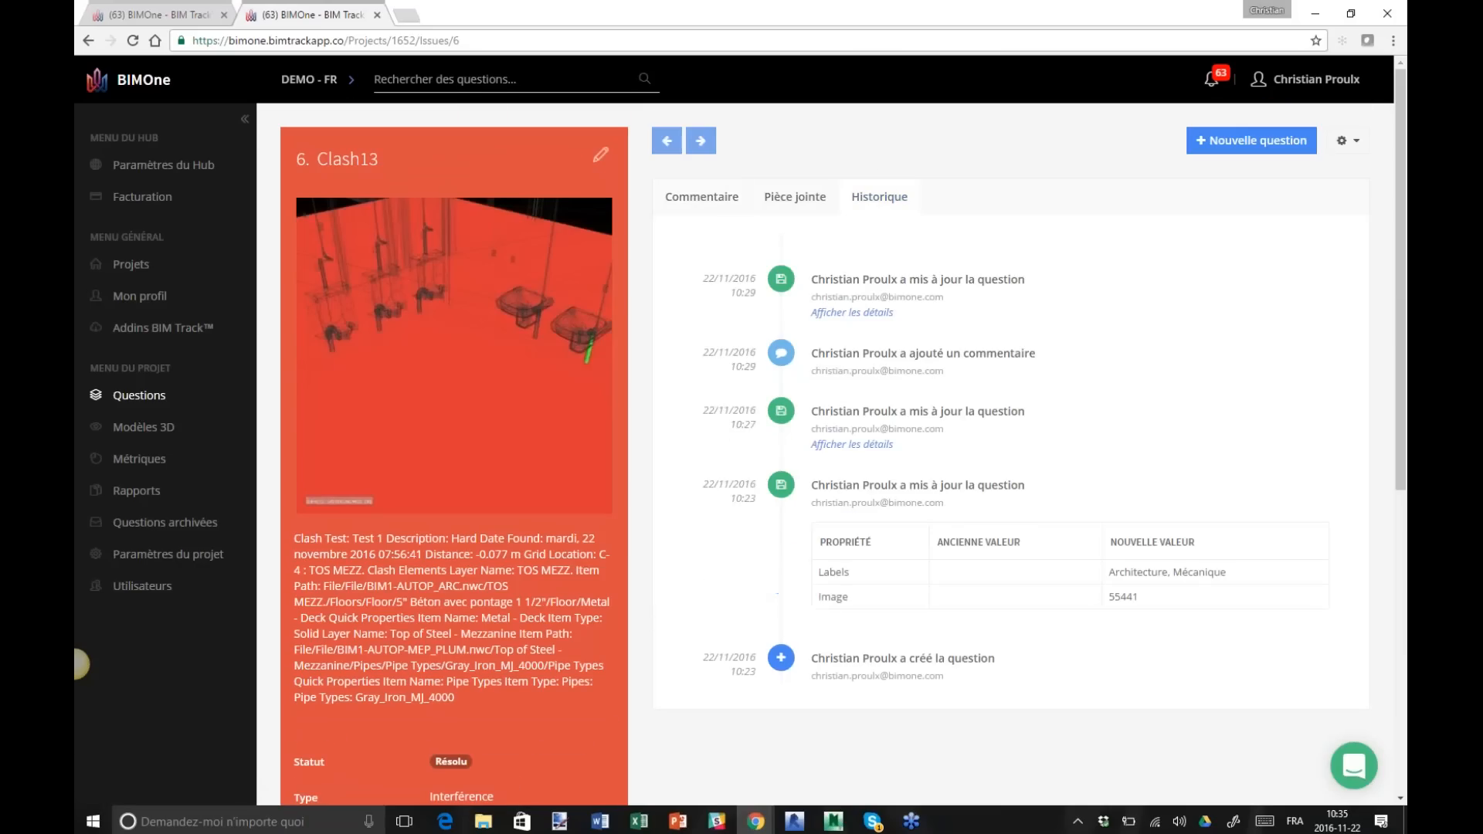
Expand the details of the 10:27 update in Clash13's history and review the issue's comments.
click(852, 444)
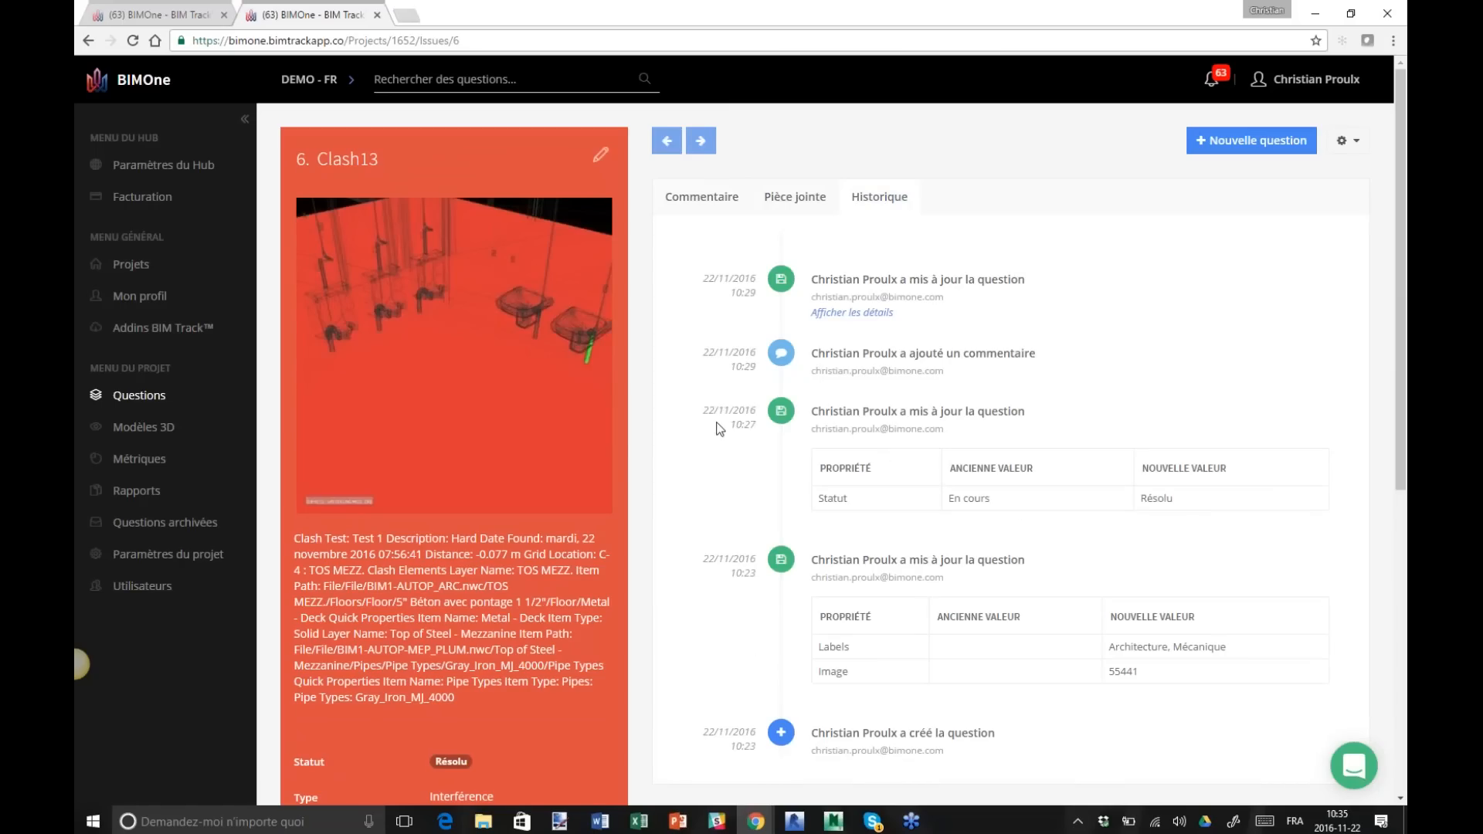
click(725, 201)
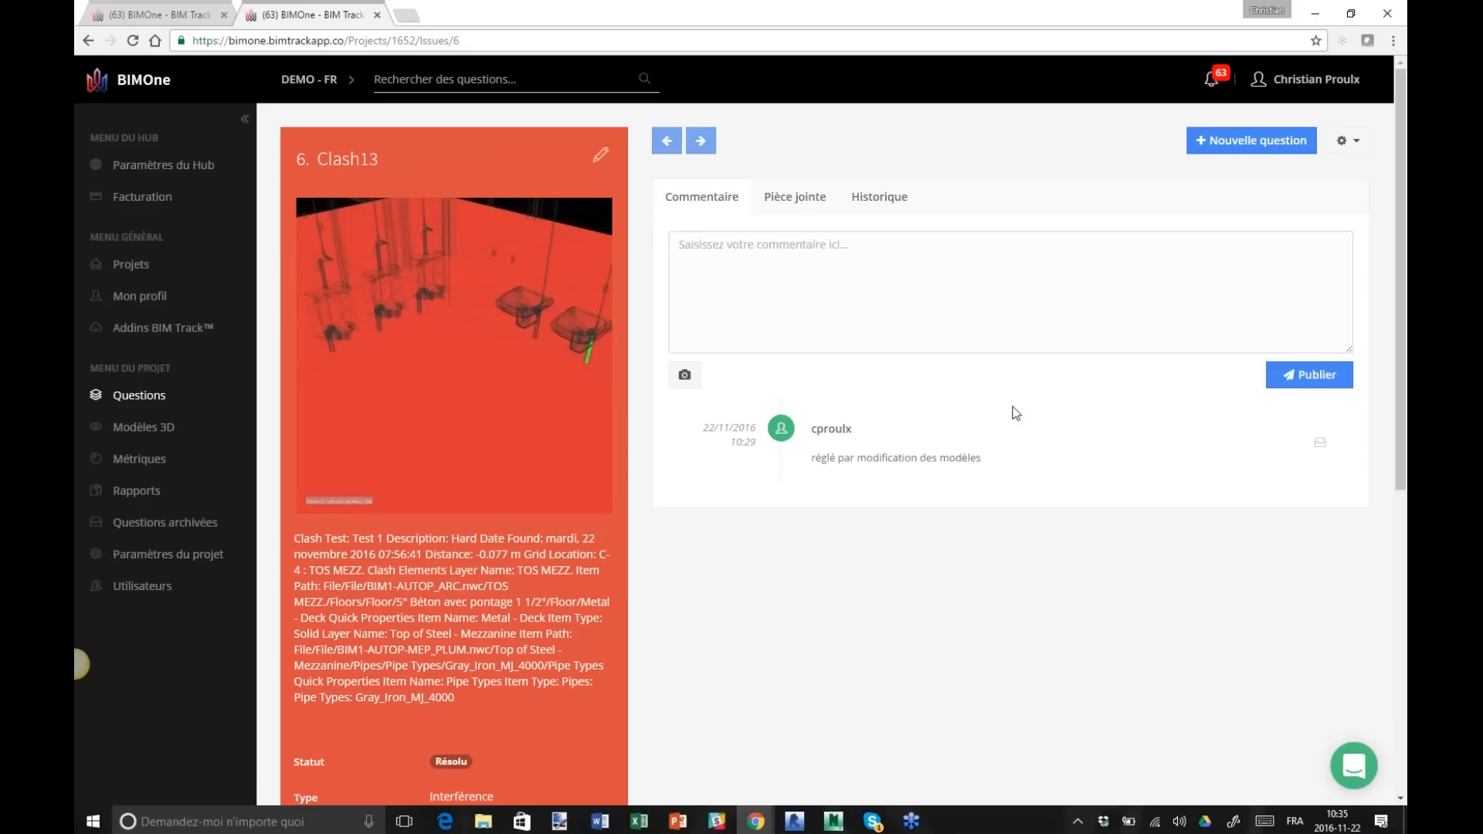
Set the Clash13 issue's status to Fermé and save the change.
scroll(806, 350, down, 5)
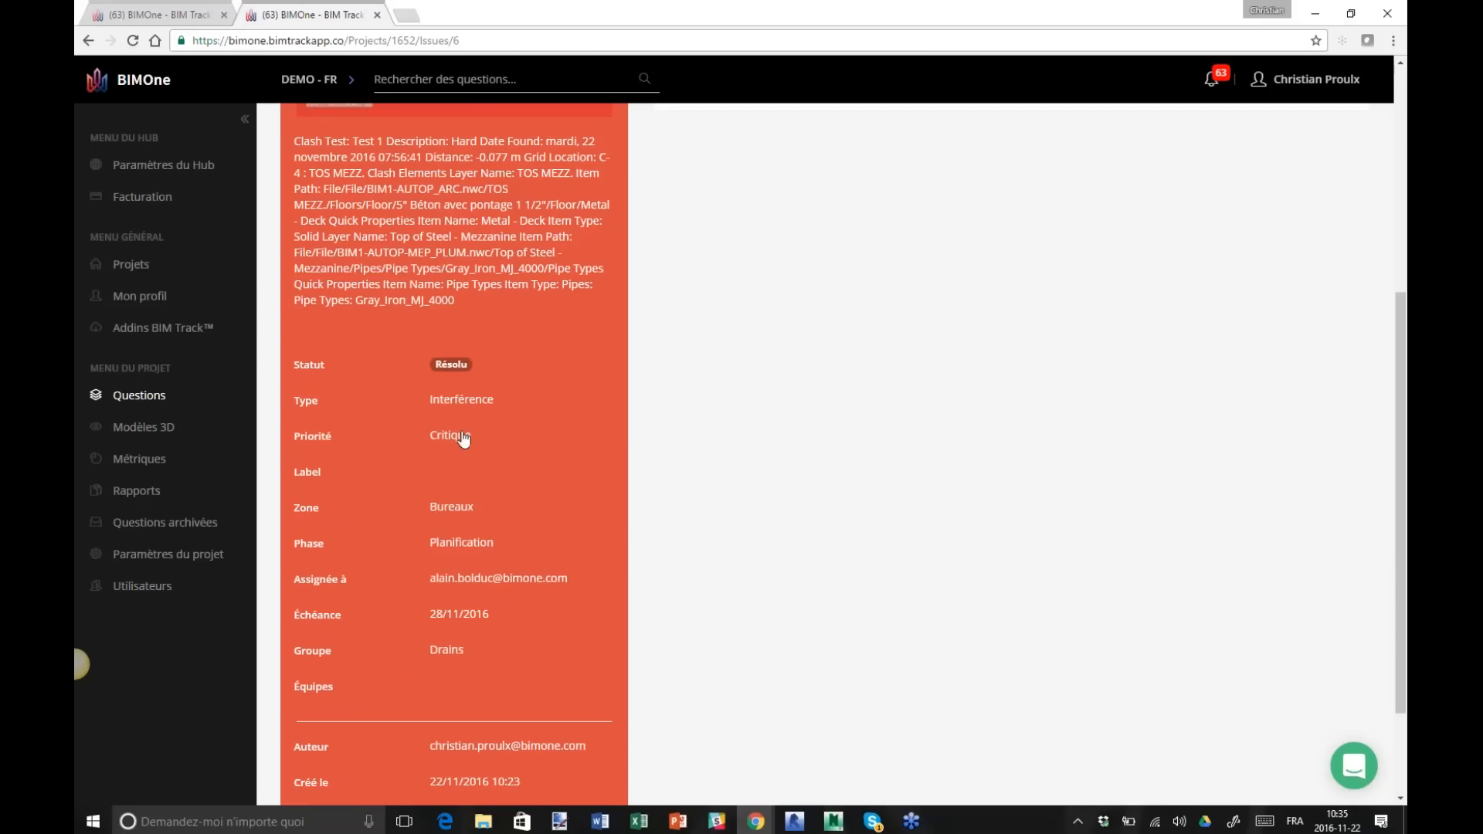
click(458, 373)
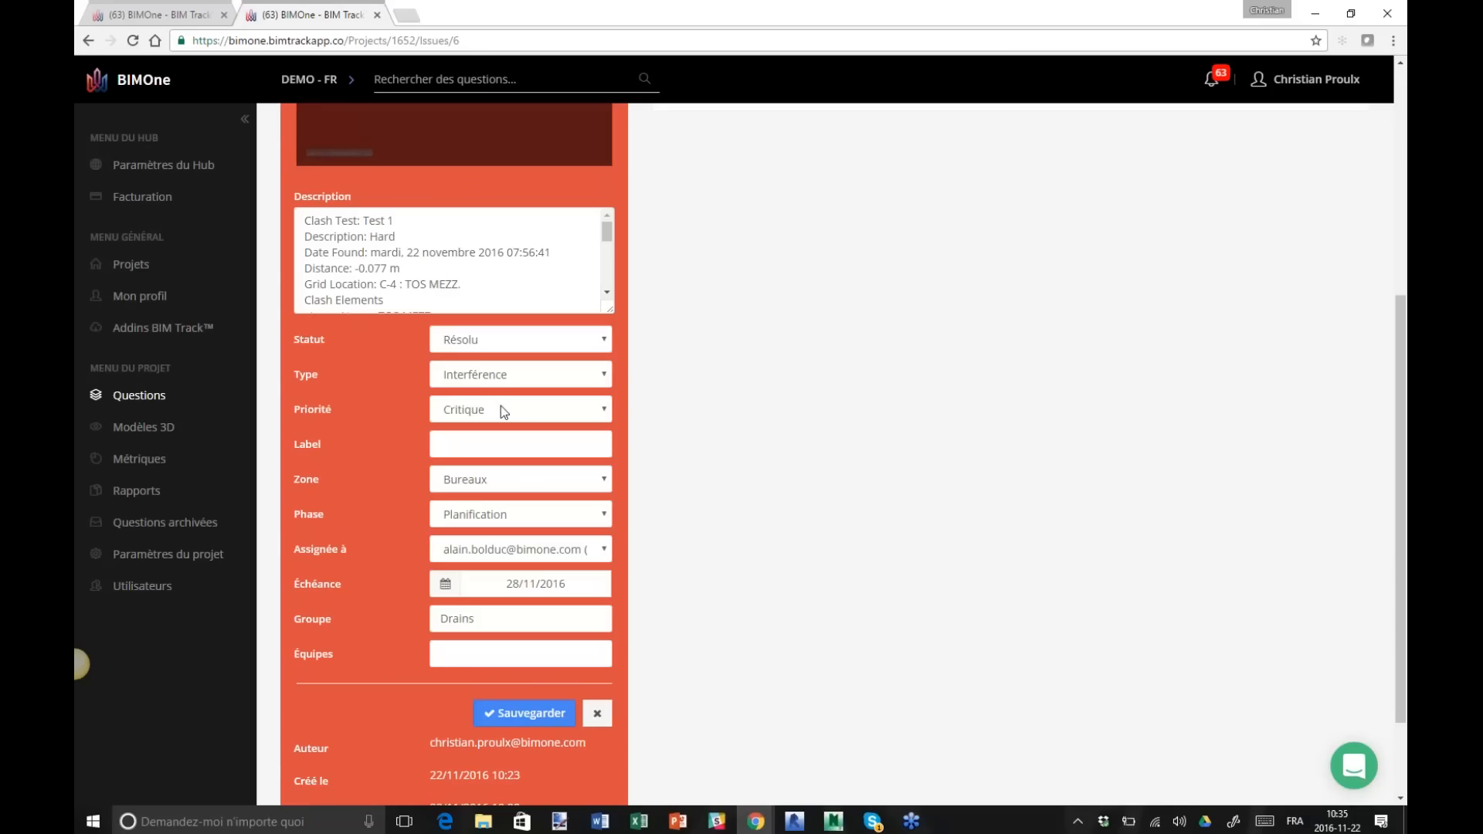
click(550, 341)
click(531, 378)
click(525, 712)
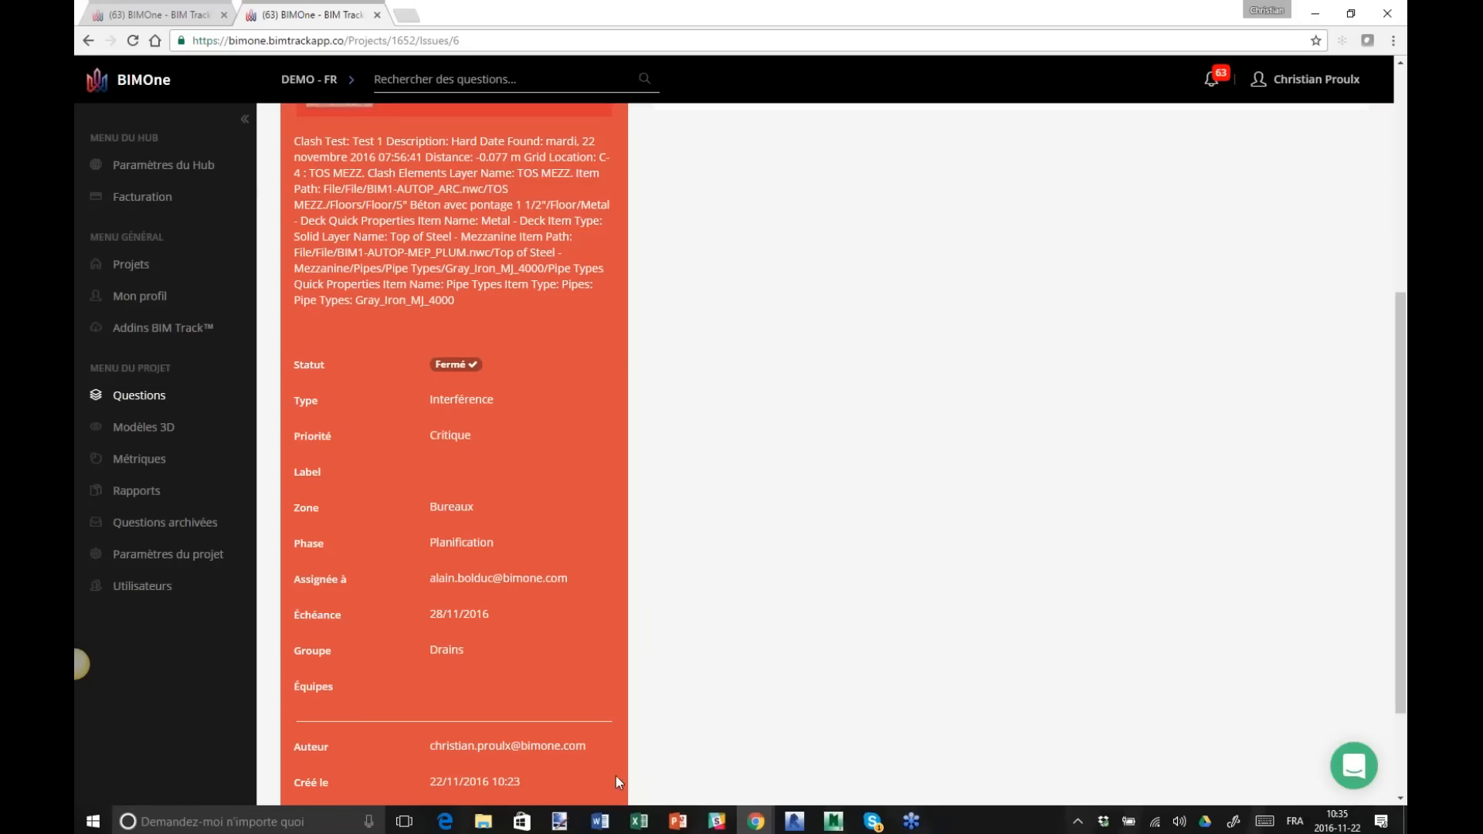
Switch to PowerPoint, present the closing contact slide full screen and end the slide show.
click(681, 823)
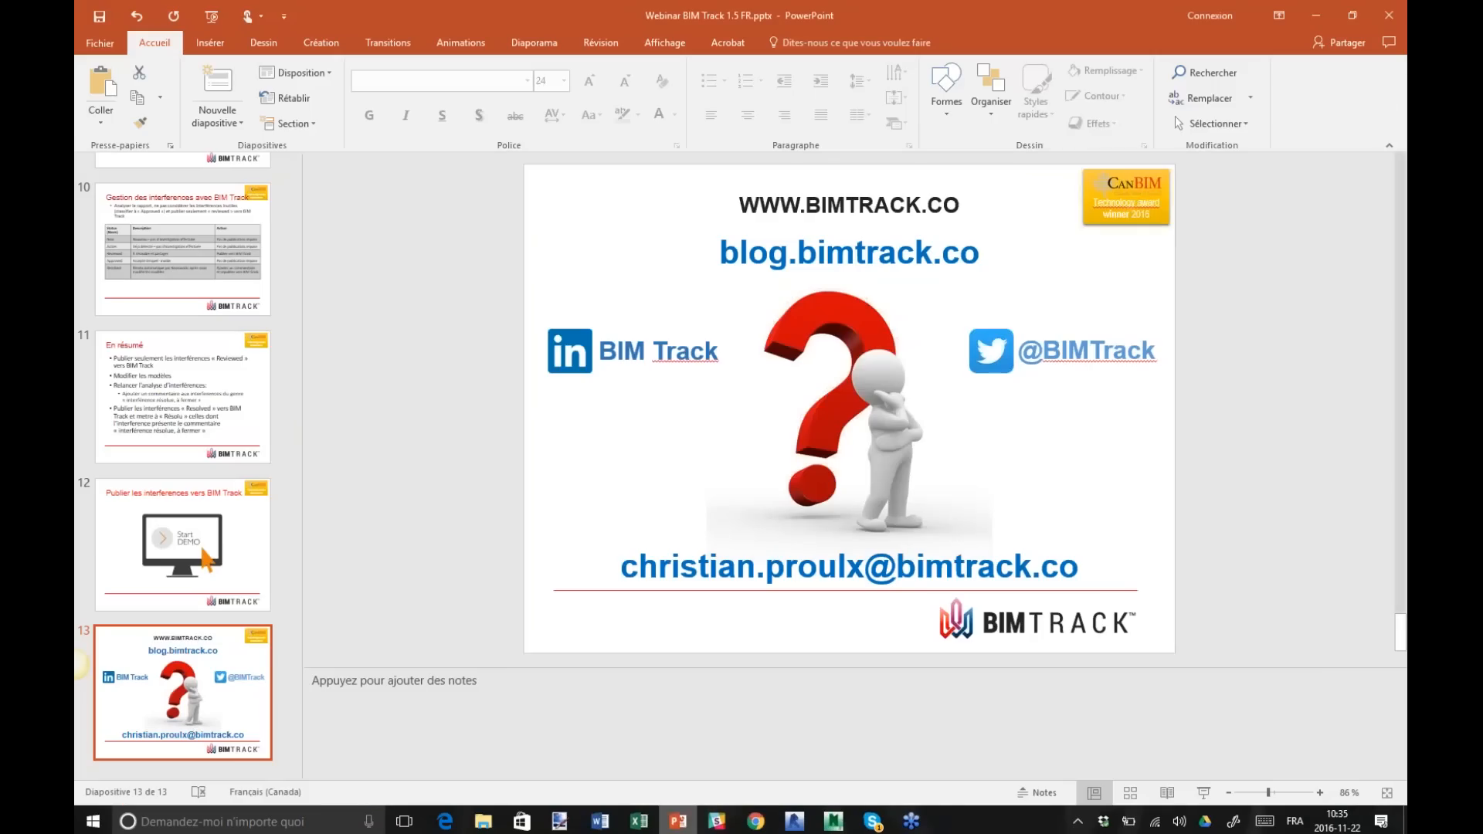
click(1203, 795)
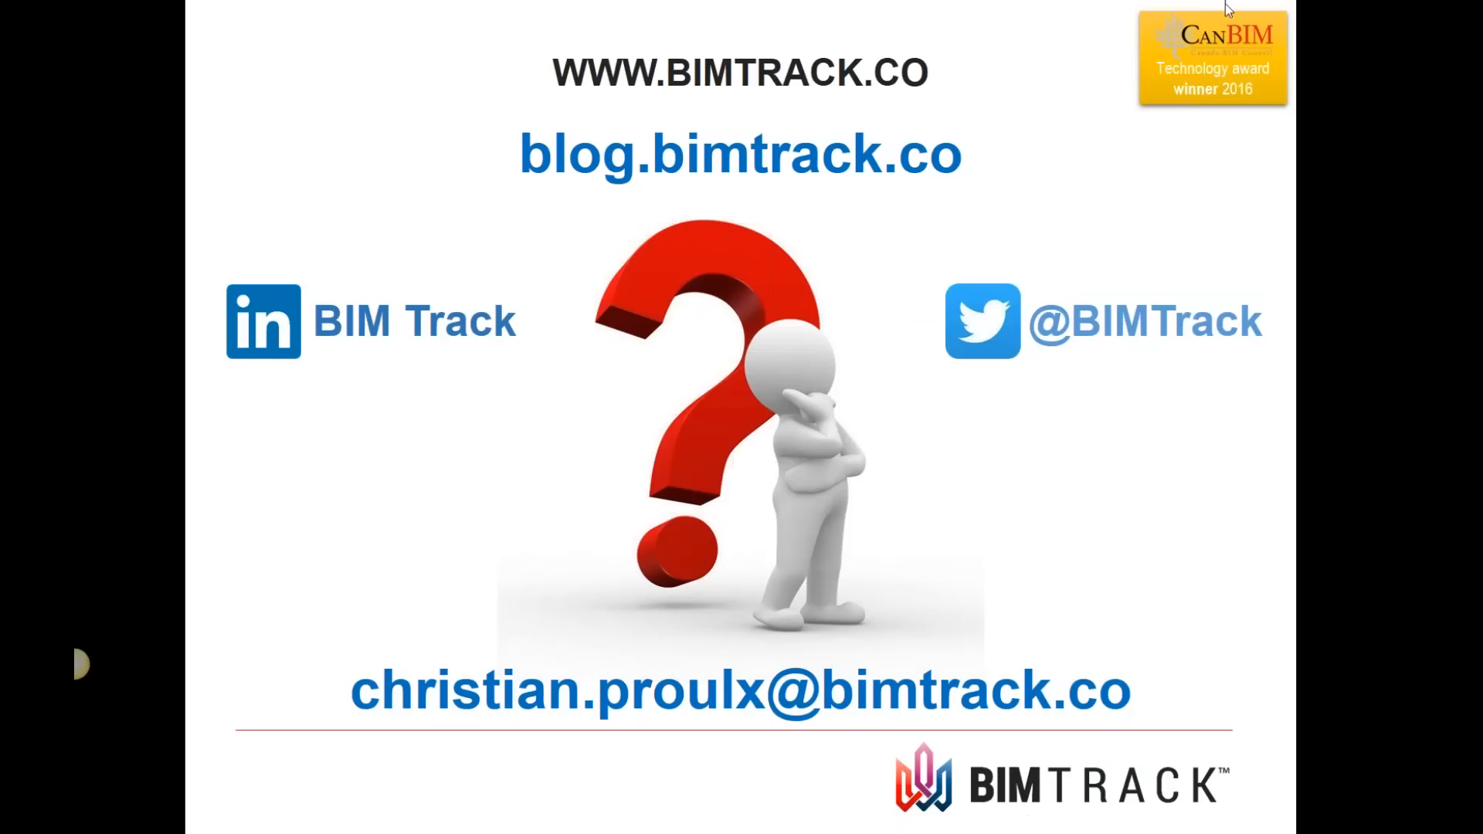
click(1018, 78)
click(949, 610)
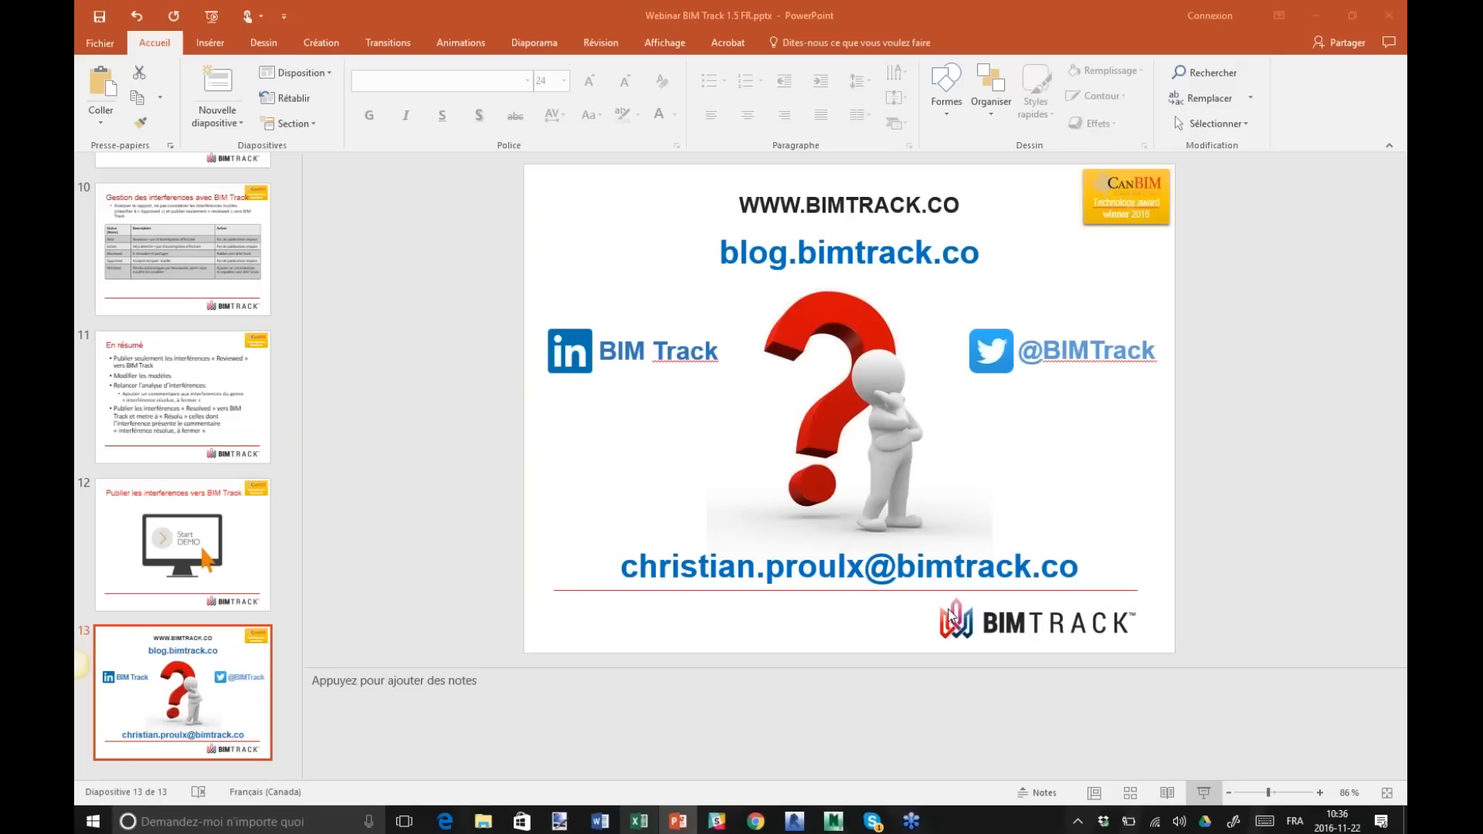
Return to BIM Track in Chrome, show the project's issue list, and view the support chat's conversations before closing them.
mouse_move(756, 821)
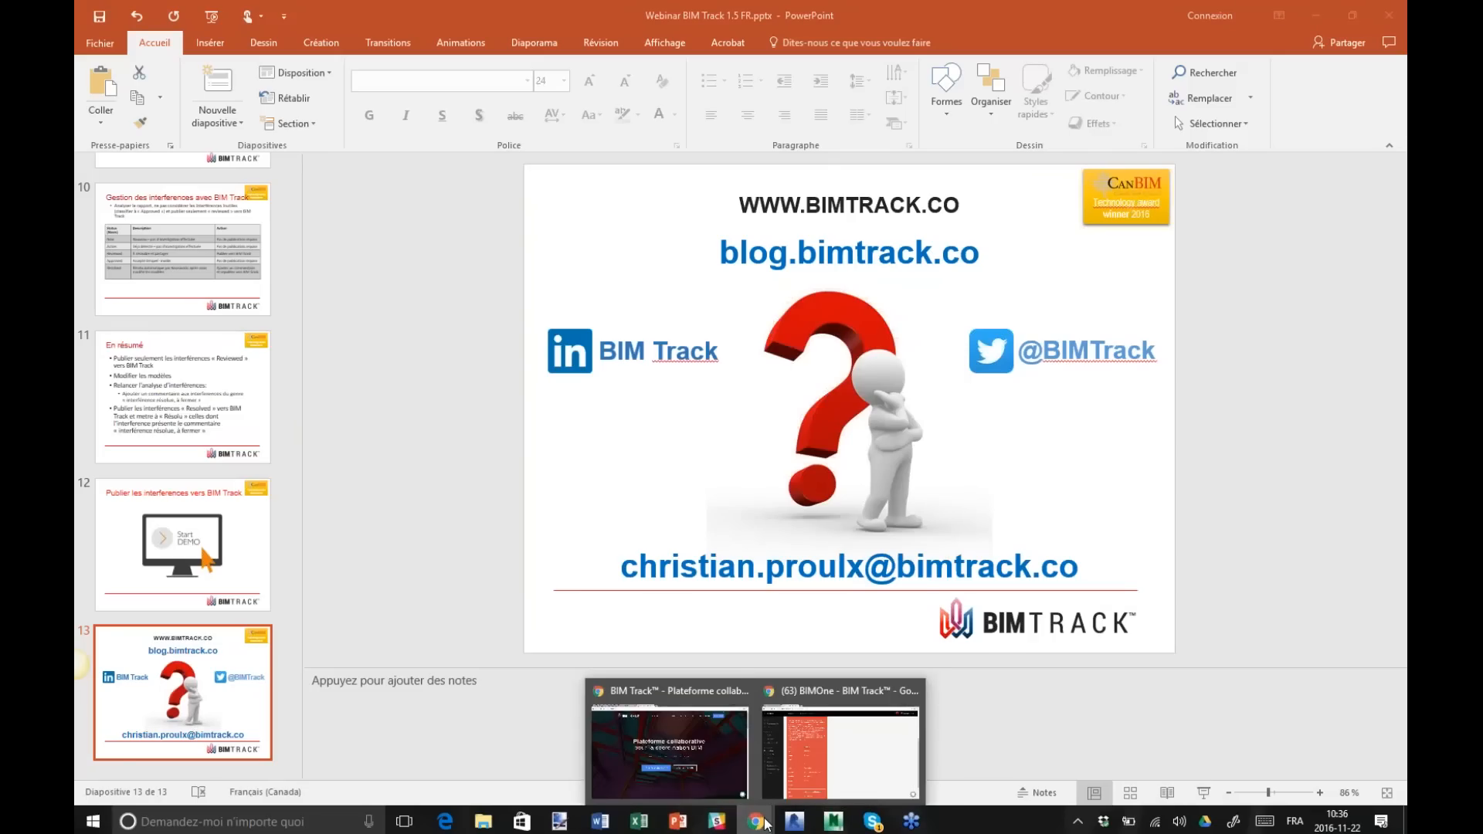
click(816, 796)
click(175, 400)
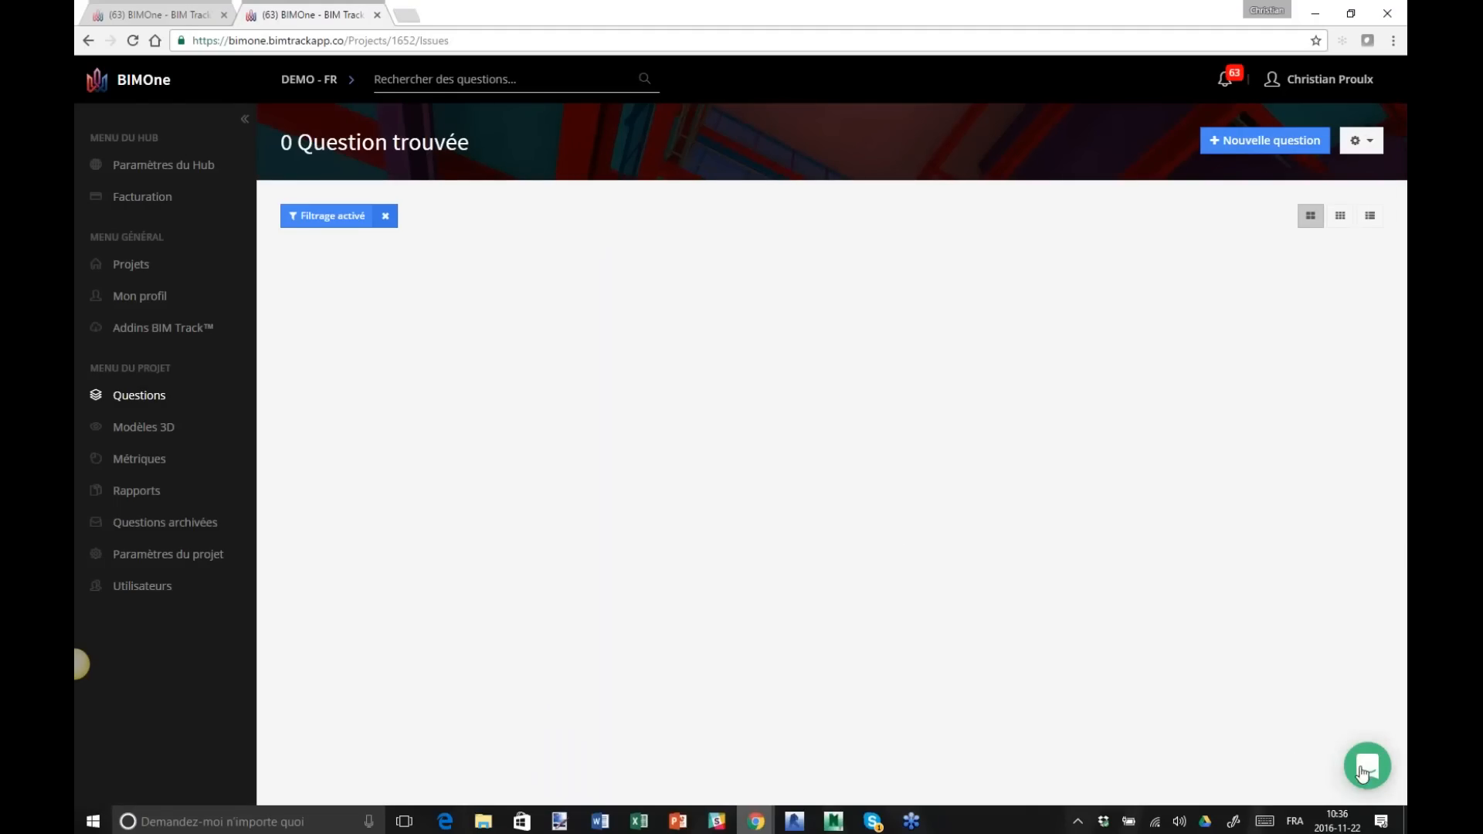
click(1367, 765)
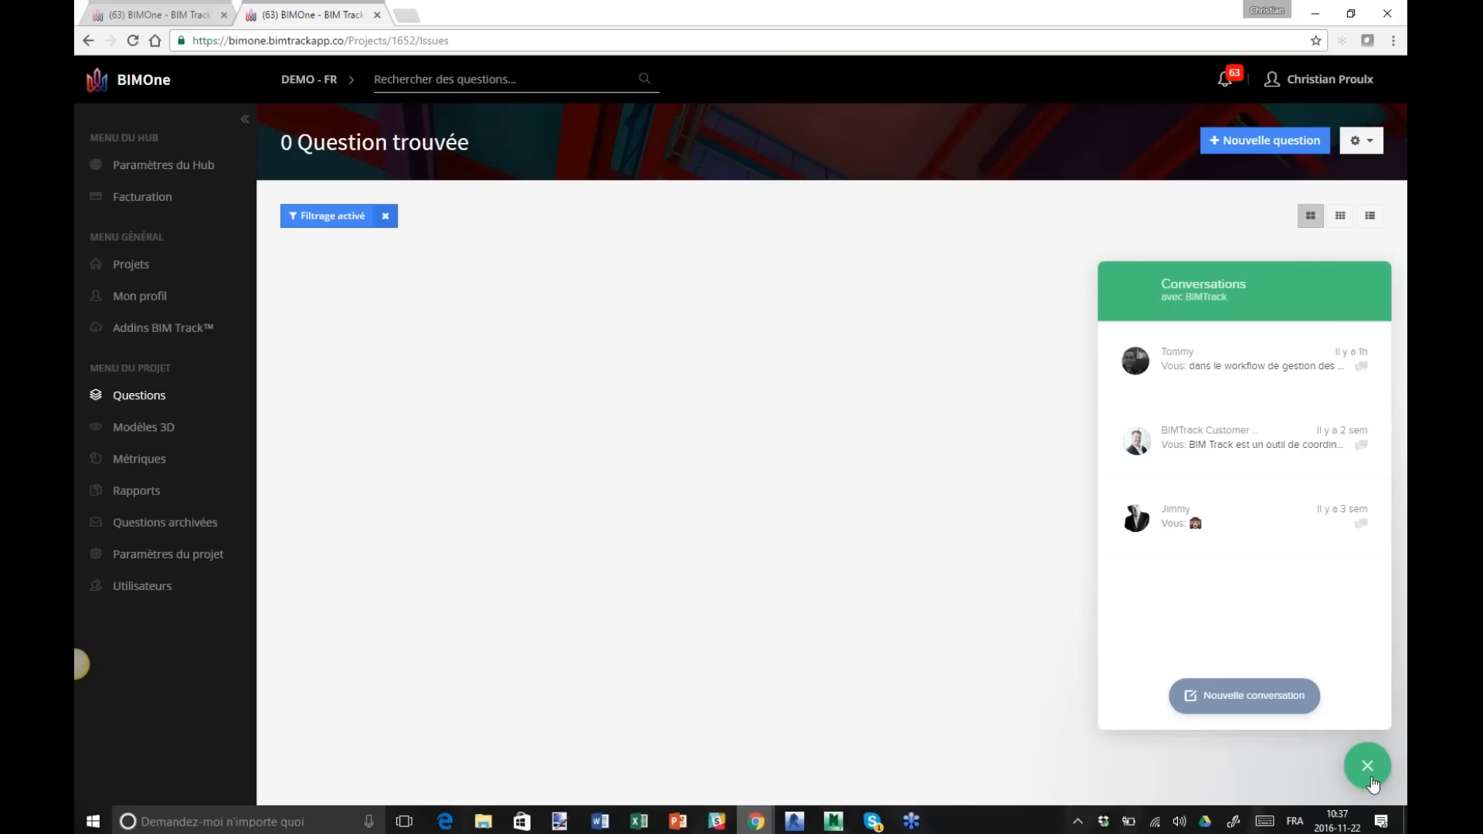
click(1368, 767)
Switch back to PowerPoint, show the contact slide full screen again and exit the presentation.
click(678, 820)
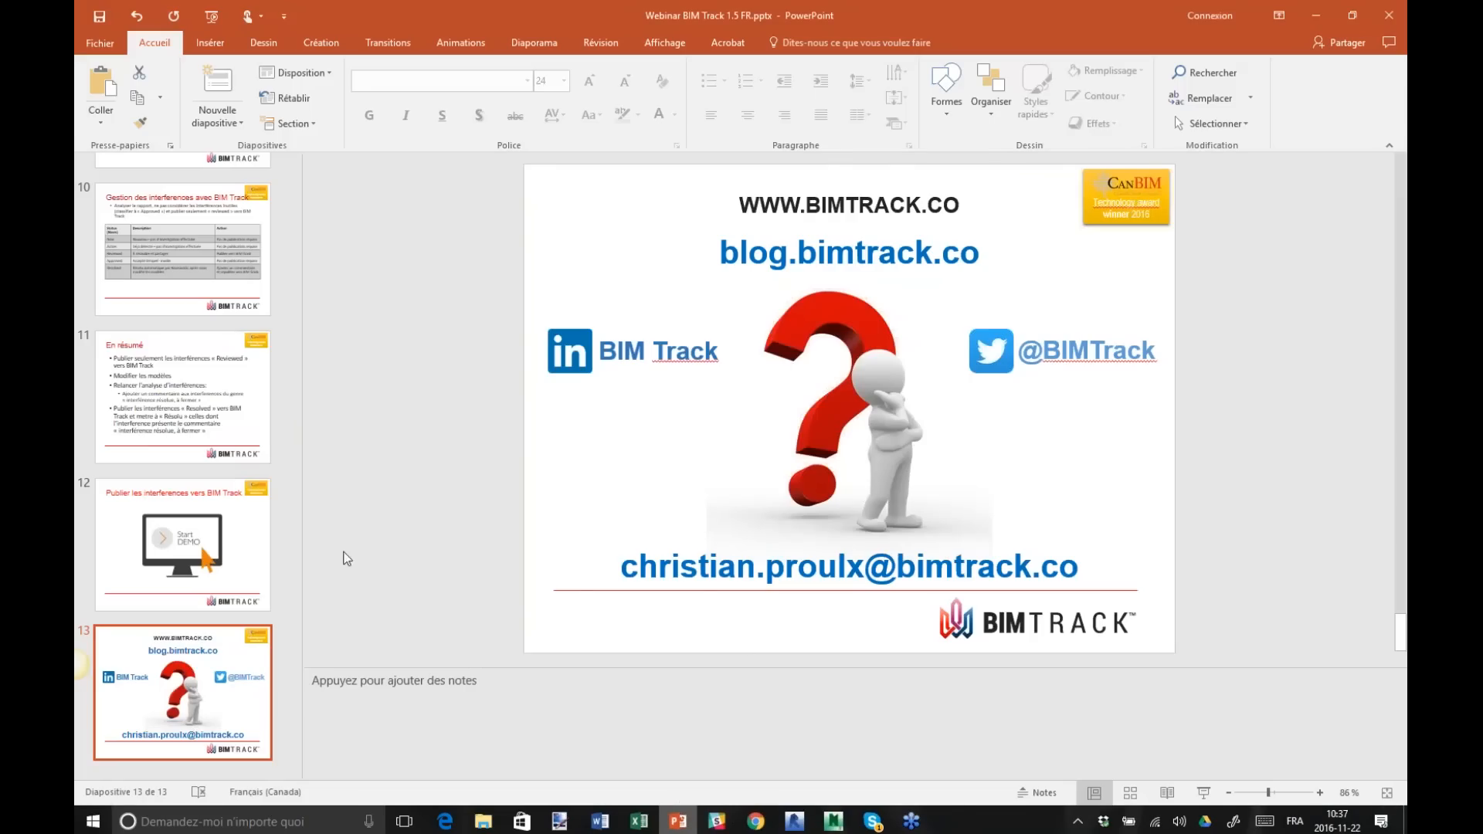
click(1210, 805)
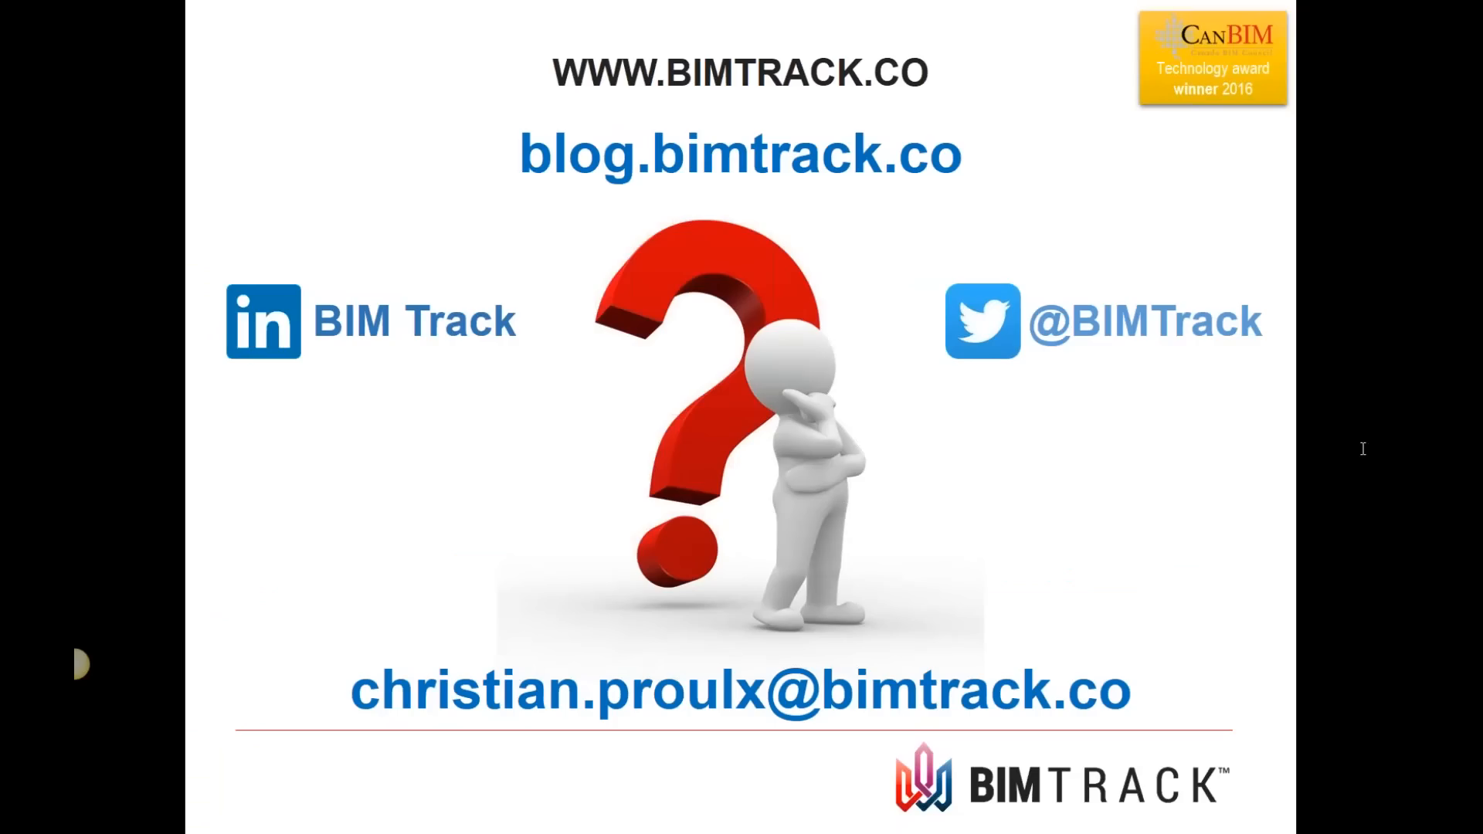
click(1023, 784)
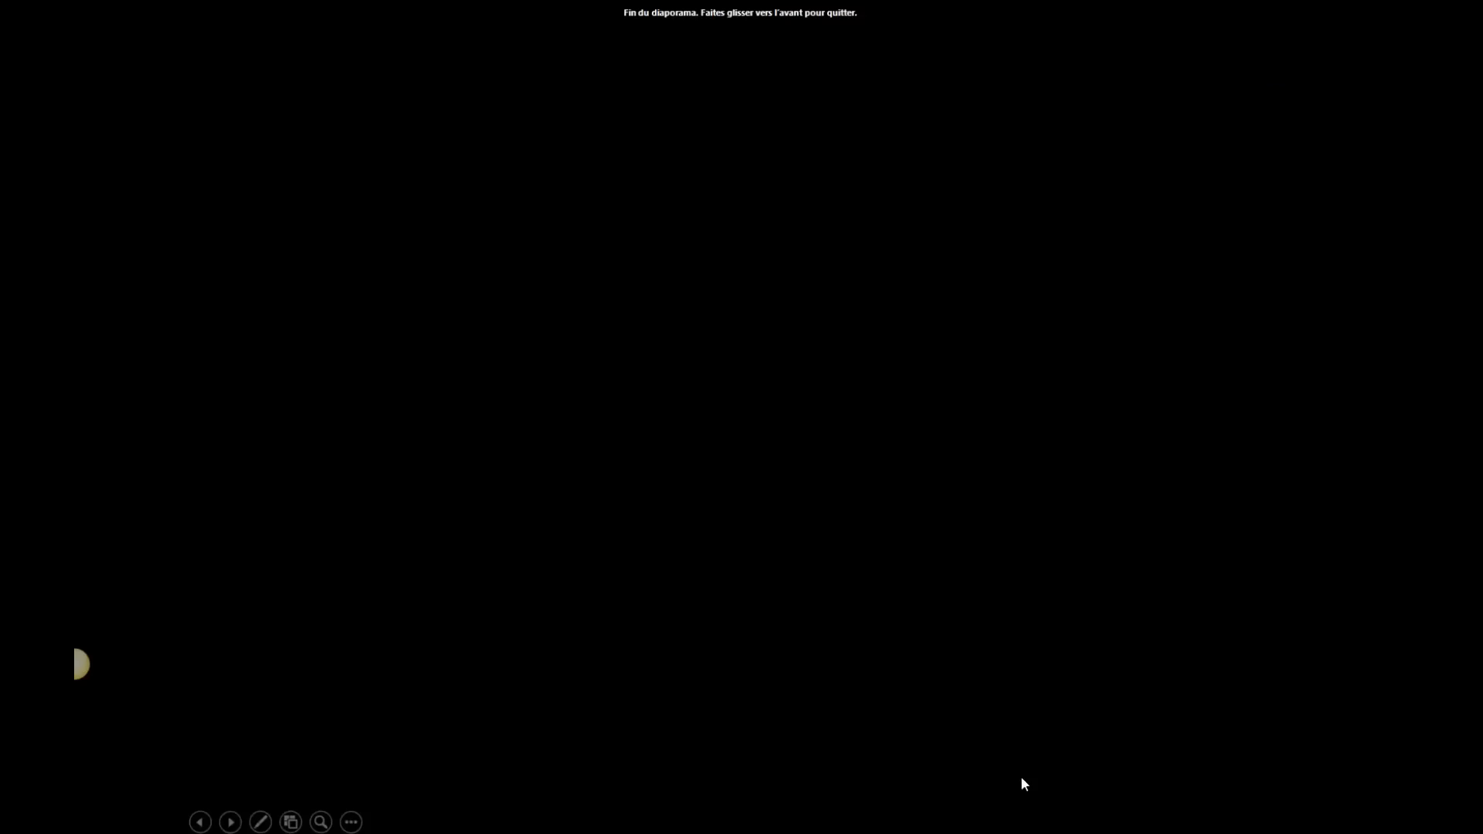
click(997, 692)
Switch to Chrome and open the BIM Track YouTube channel in a new tab.
mouse_move(757, 818)
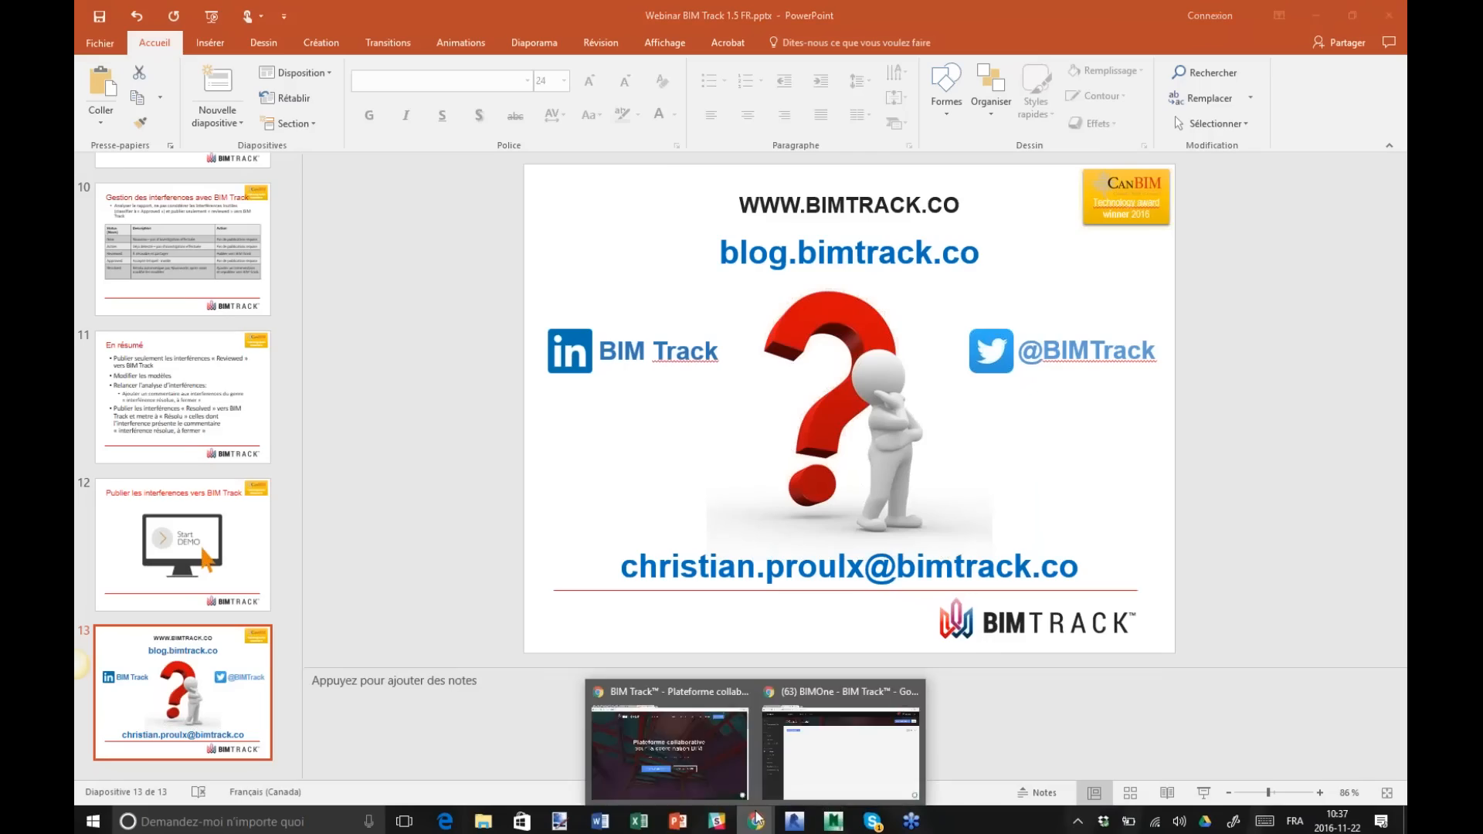
click(830, 722)
key(ctrl+t)
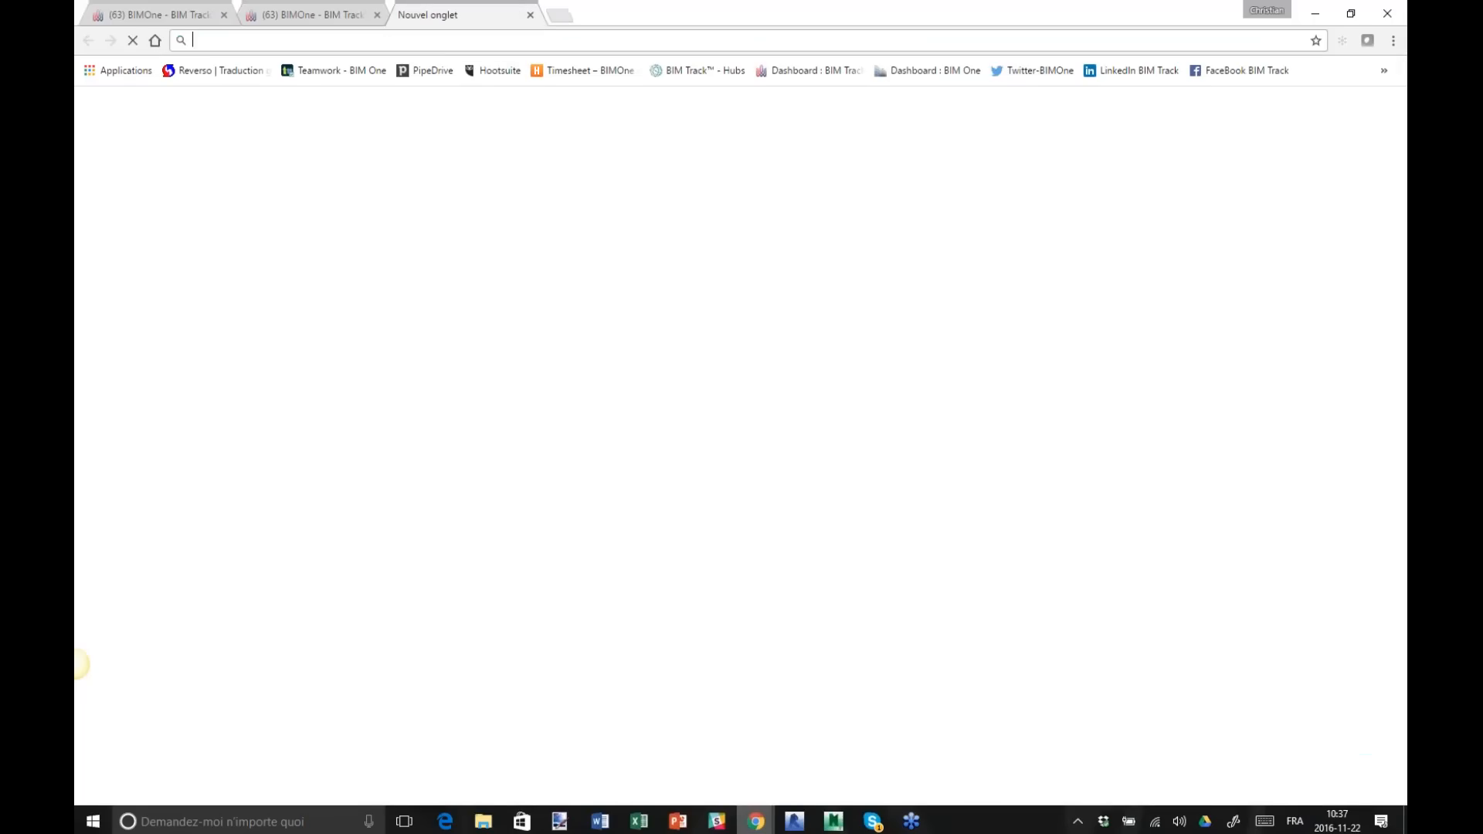
click(487, 71)
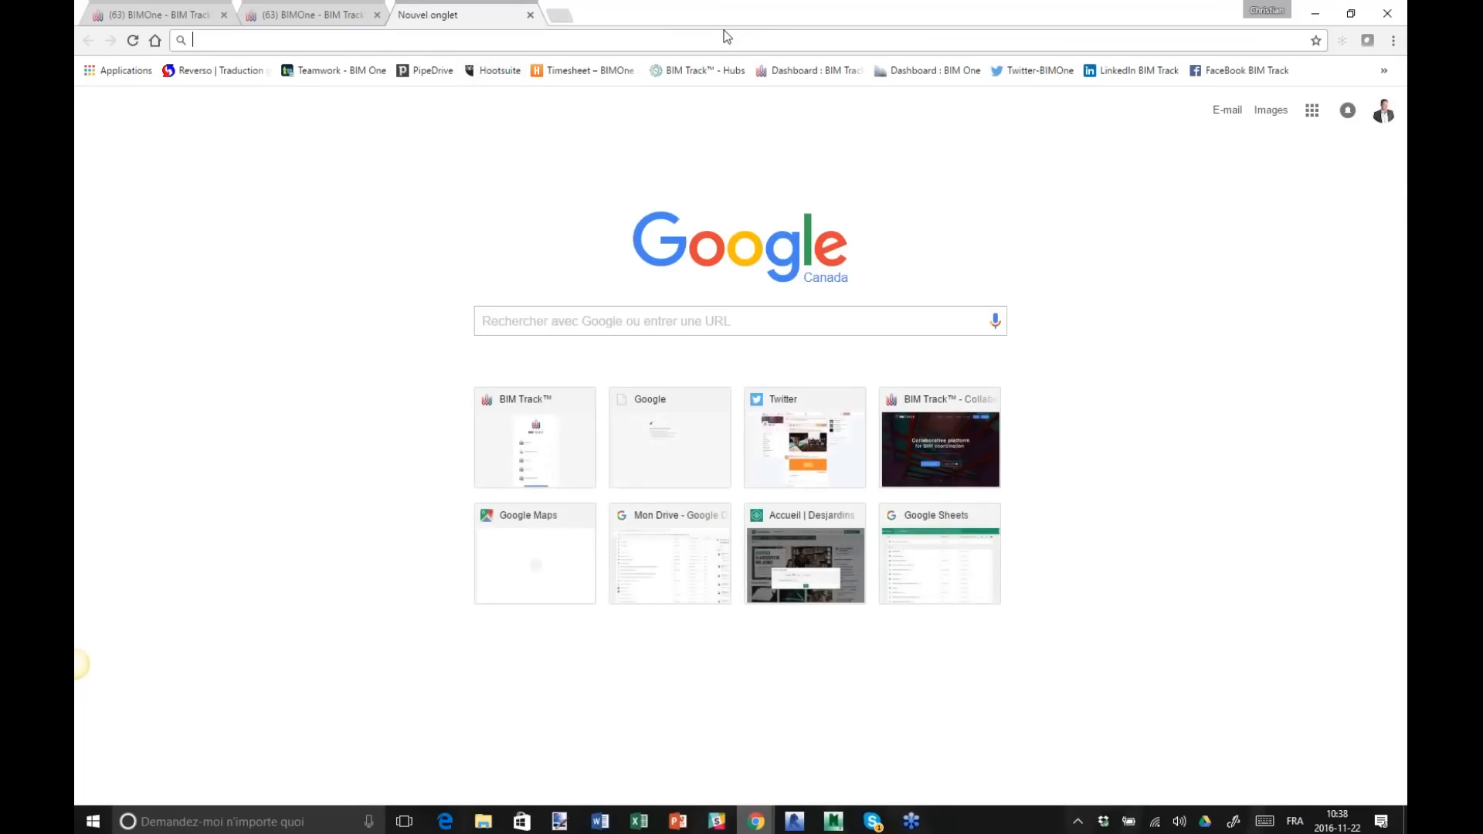
text(youtu)
key(Return)
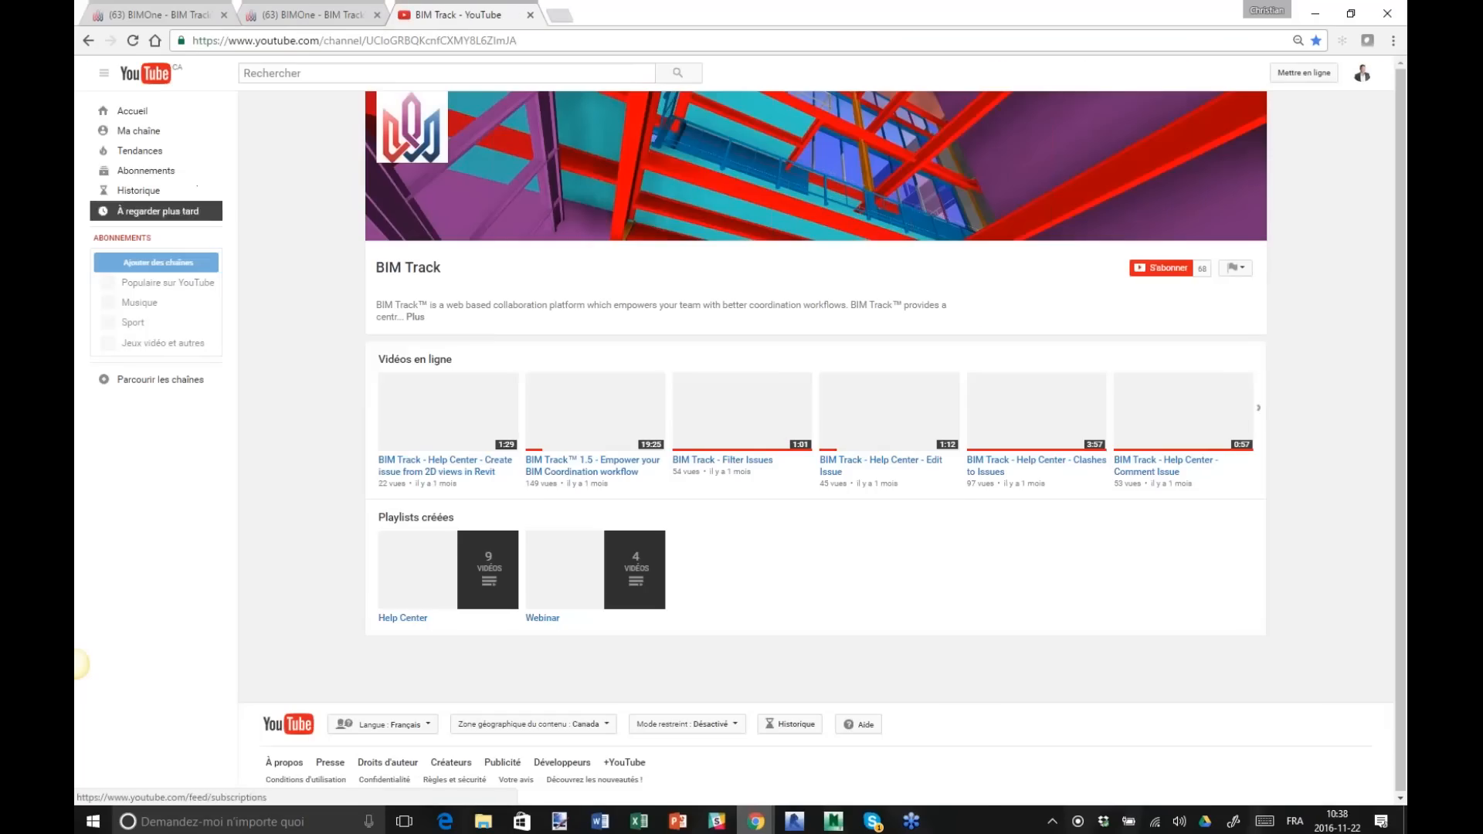
Look through the channel's Help Center and Webinar playlists and return to the channel page.
click(410, 618)
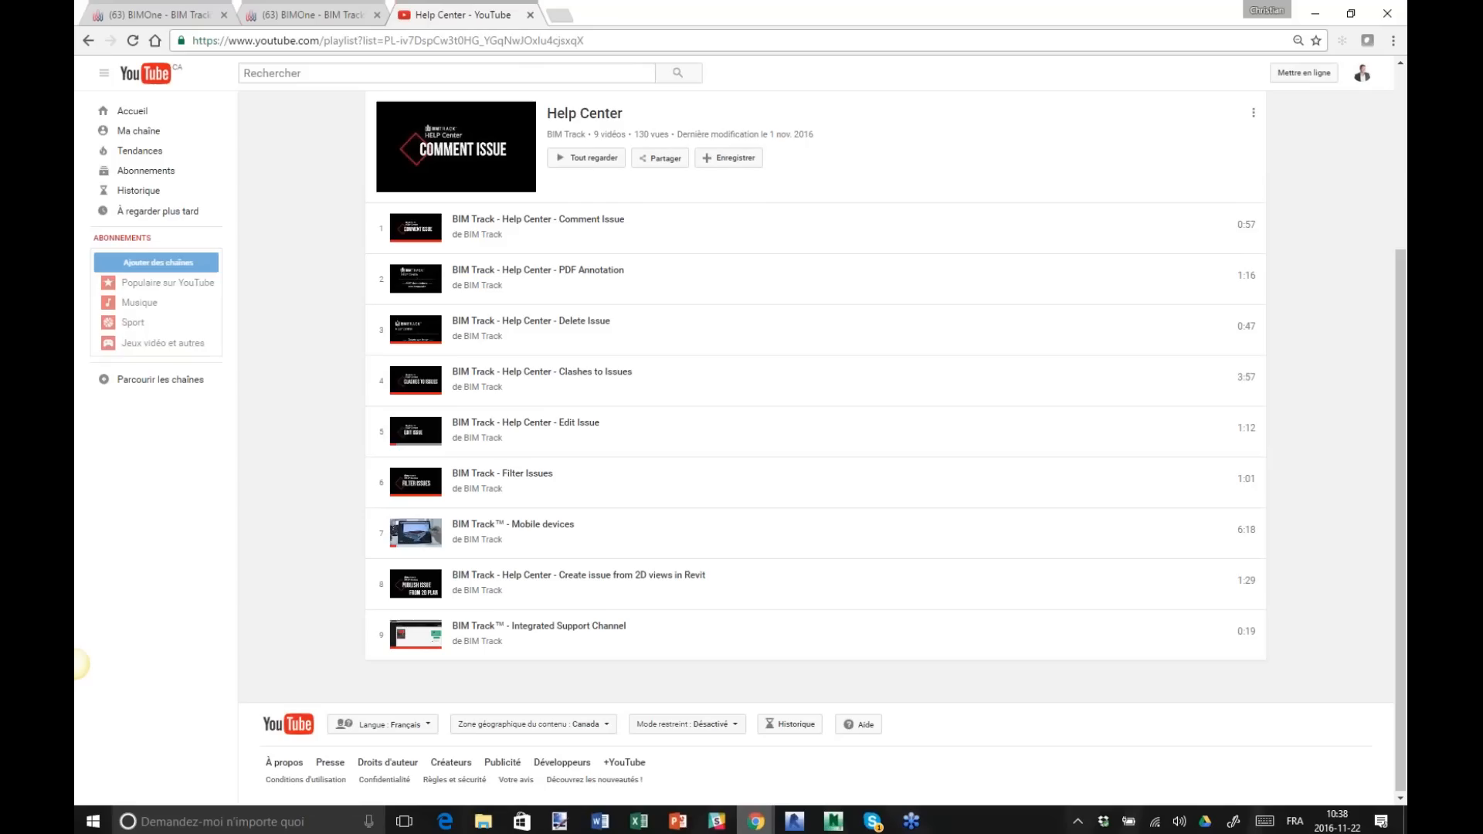
click(88, 40)
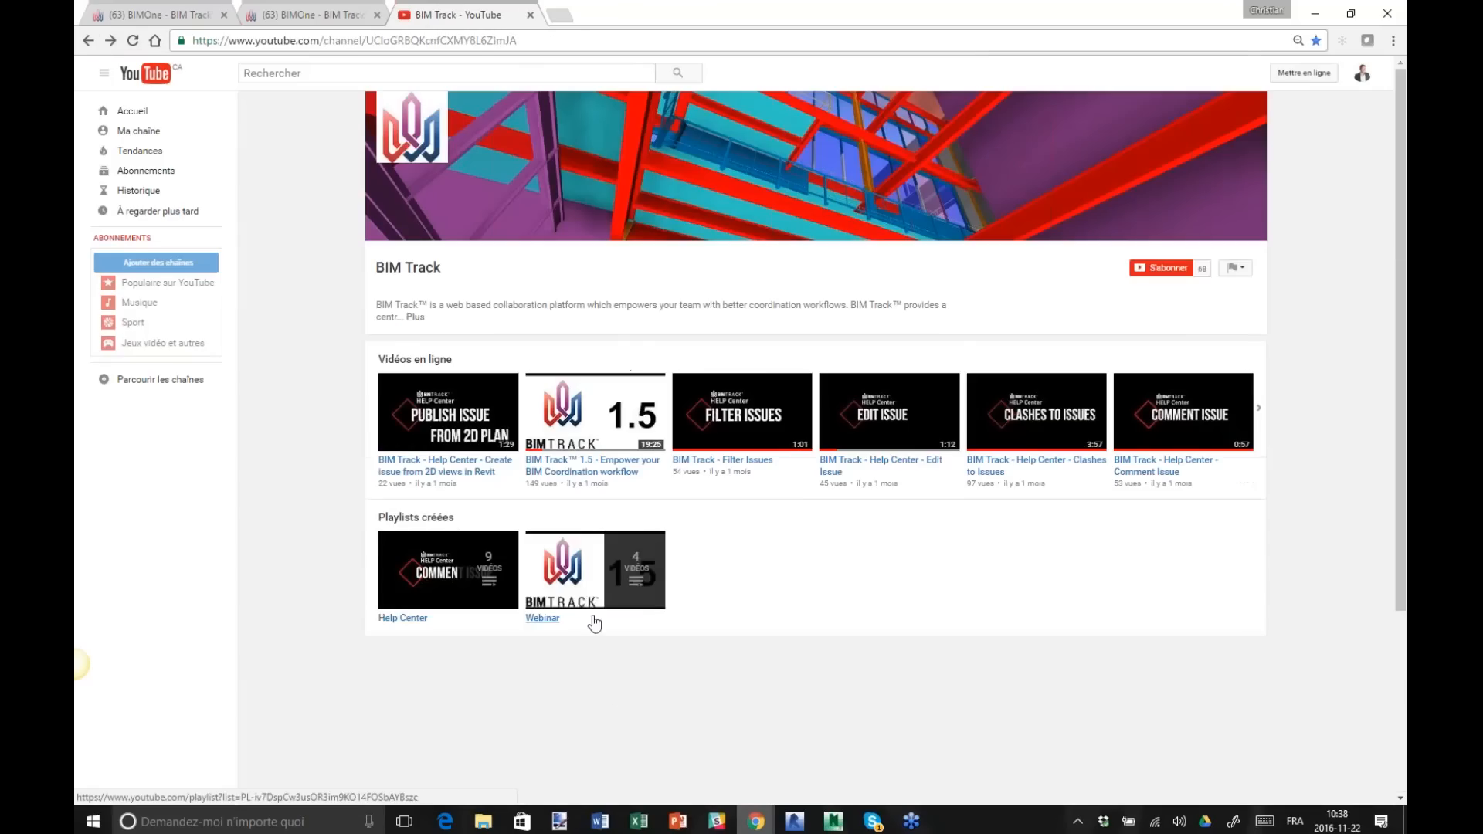
click(543, 618)
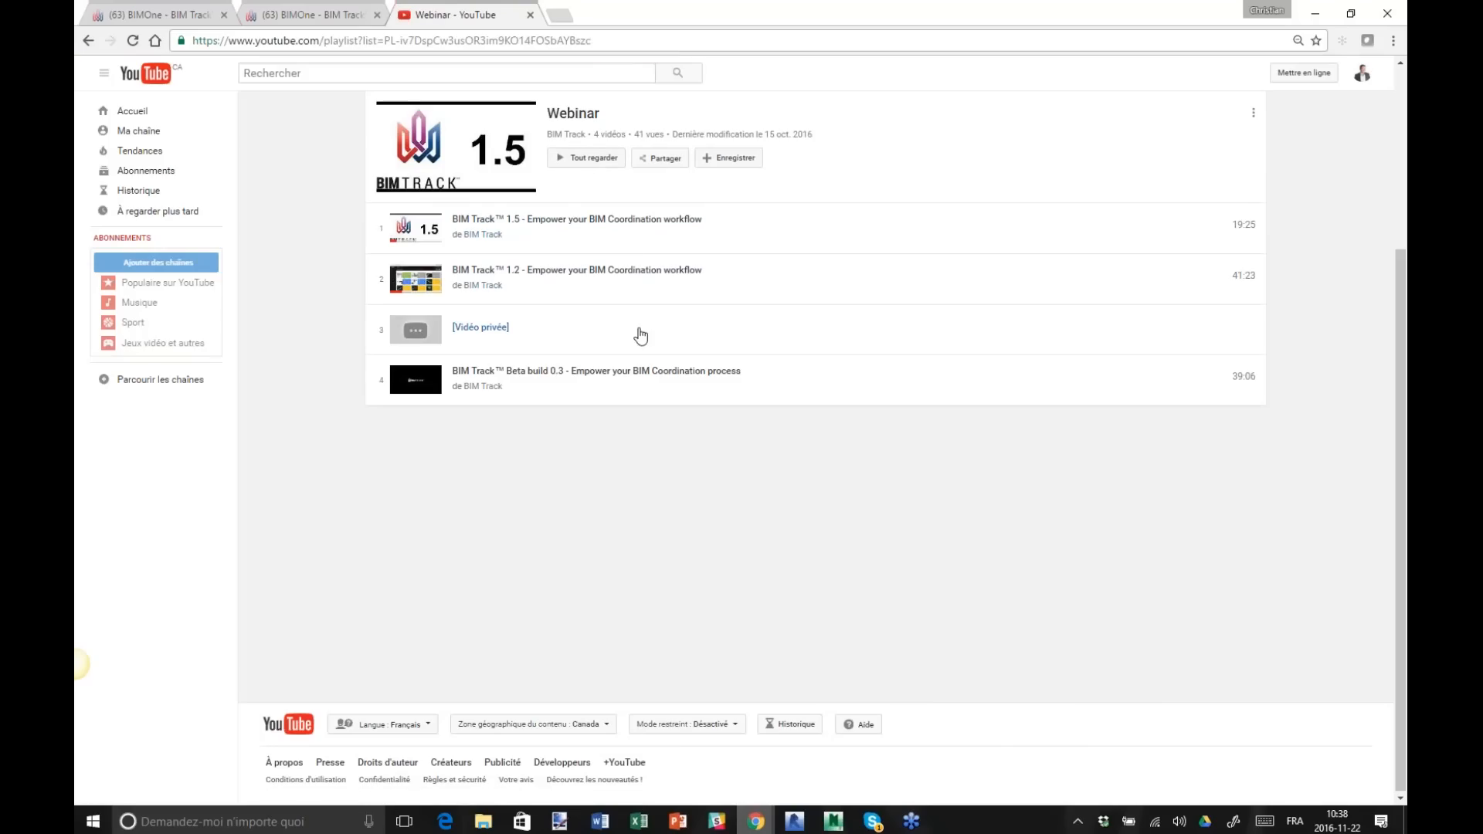
click(89, 40)
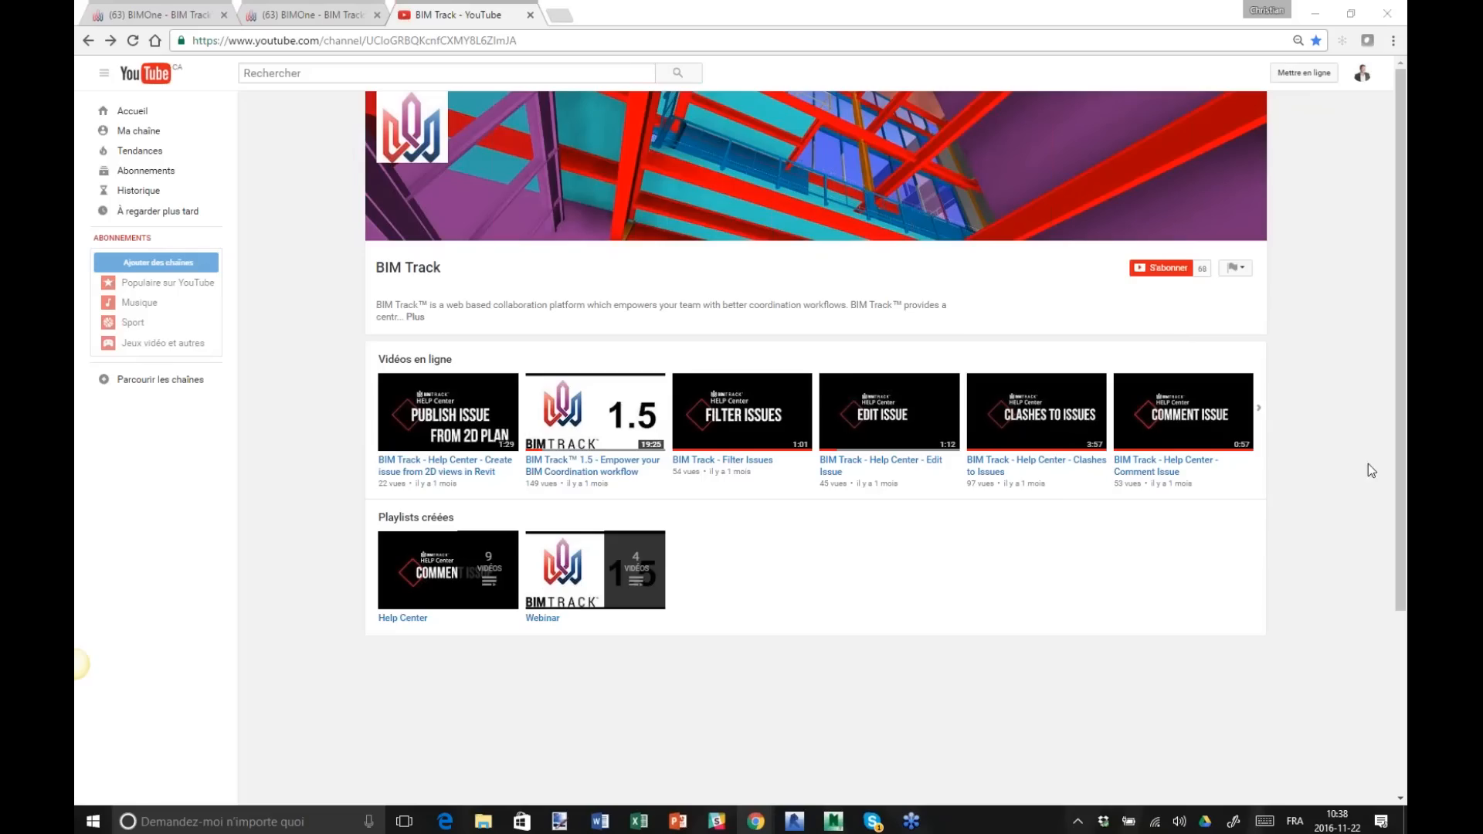
Switch to PowerPoint and display slide 13 with the contact information as a full-screen slide show.
click(687, 830)
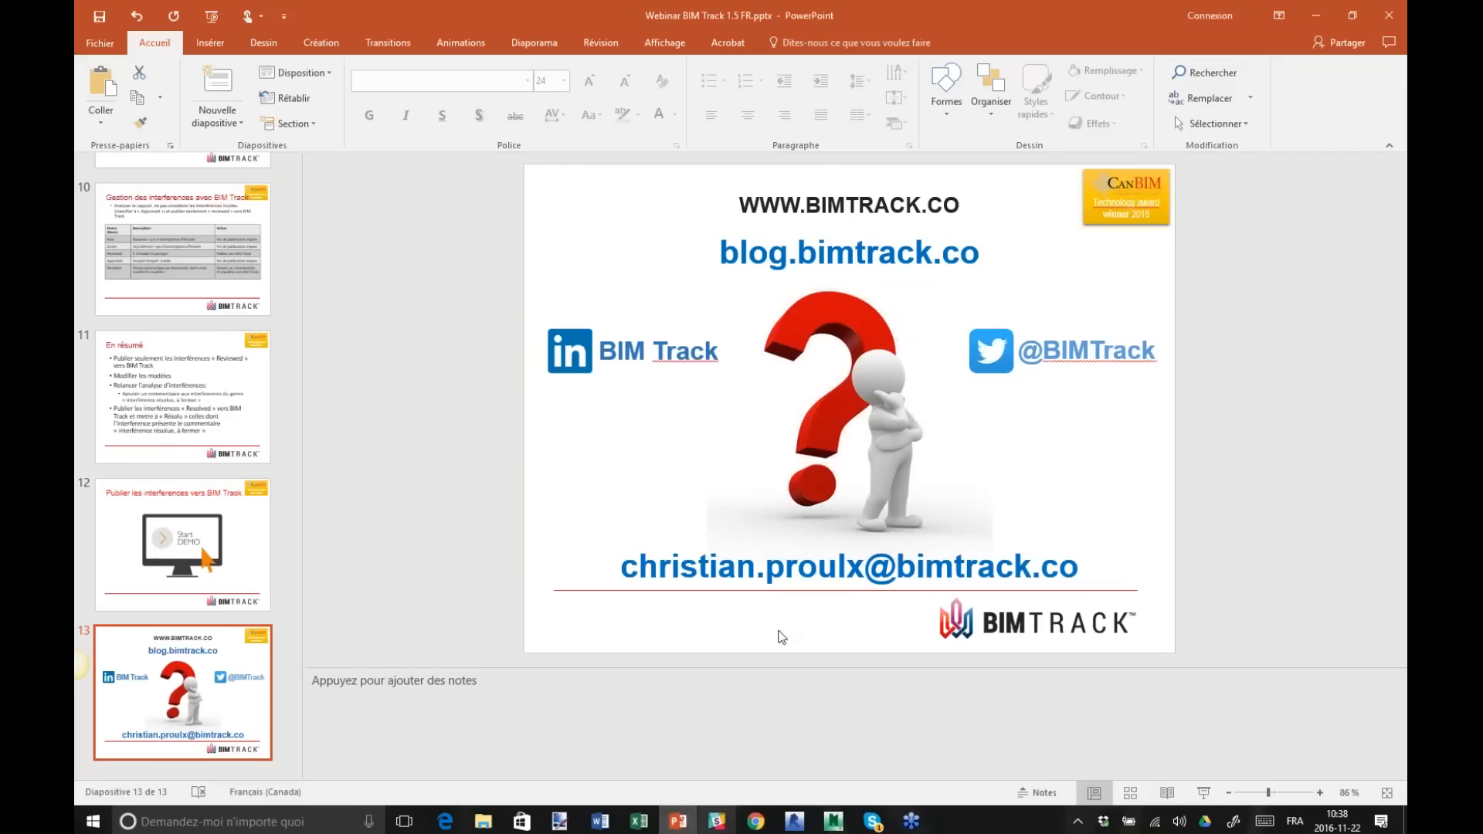
click(1202, 793)
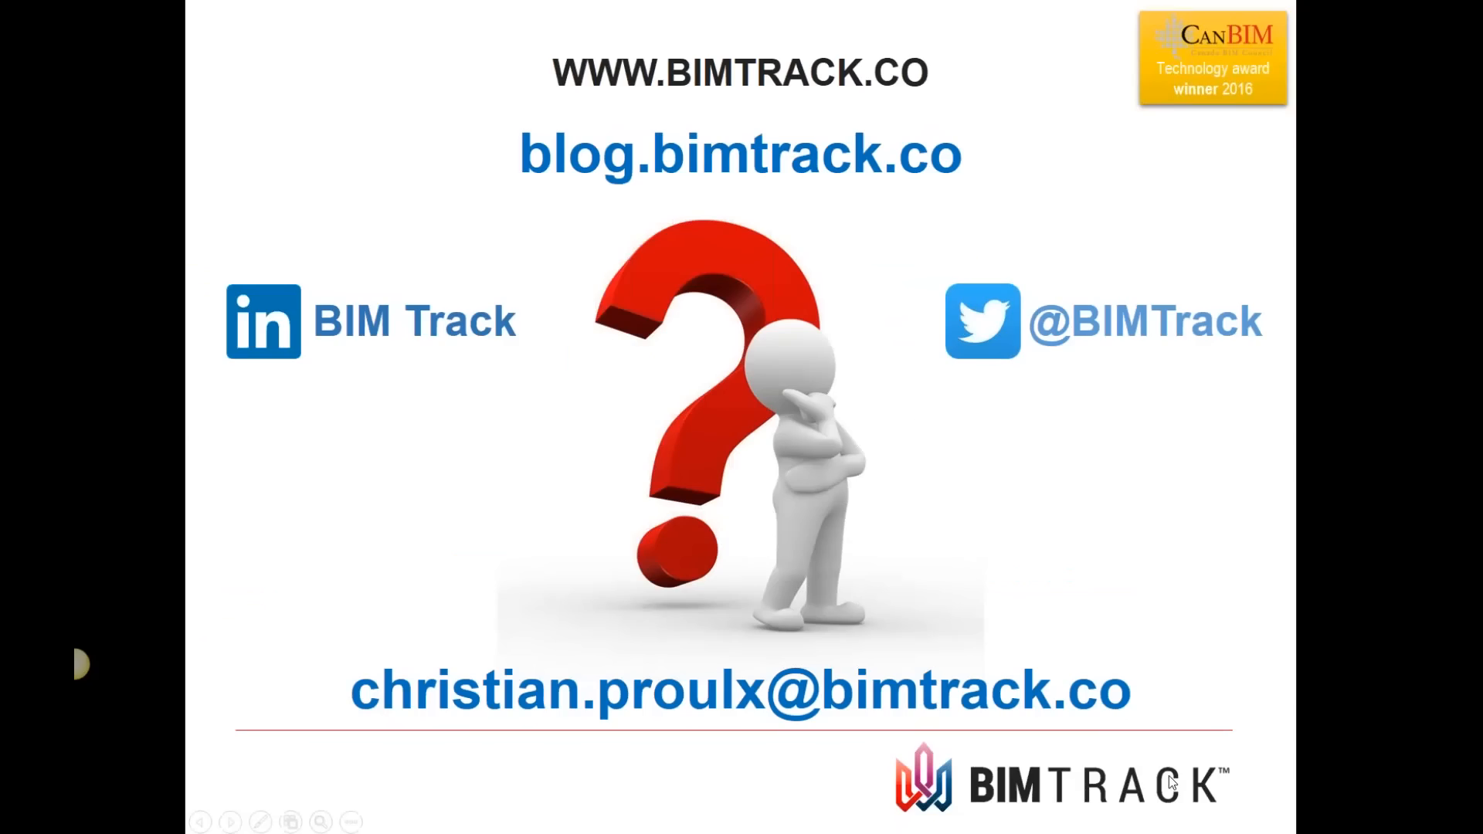